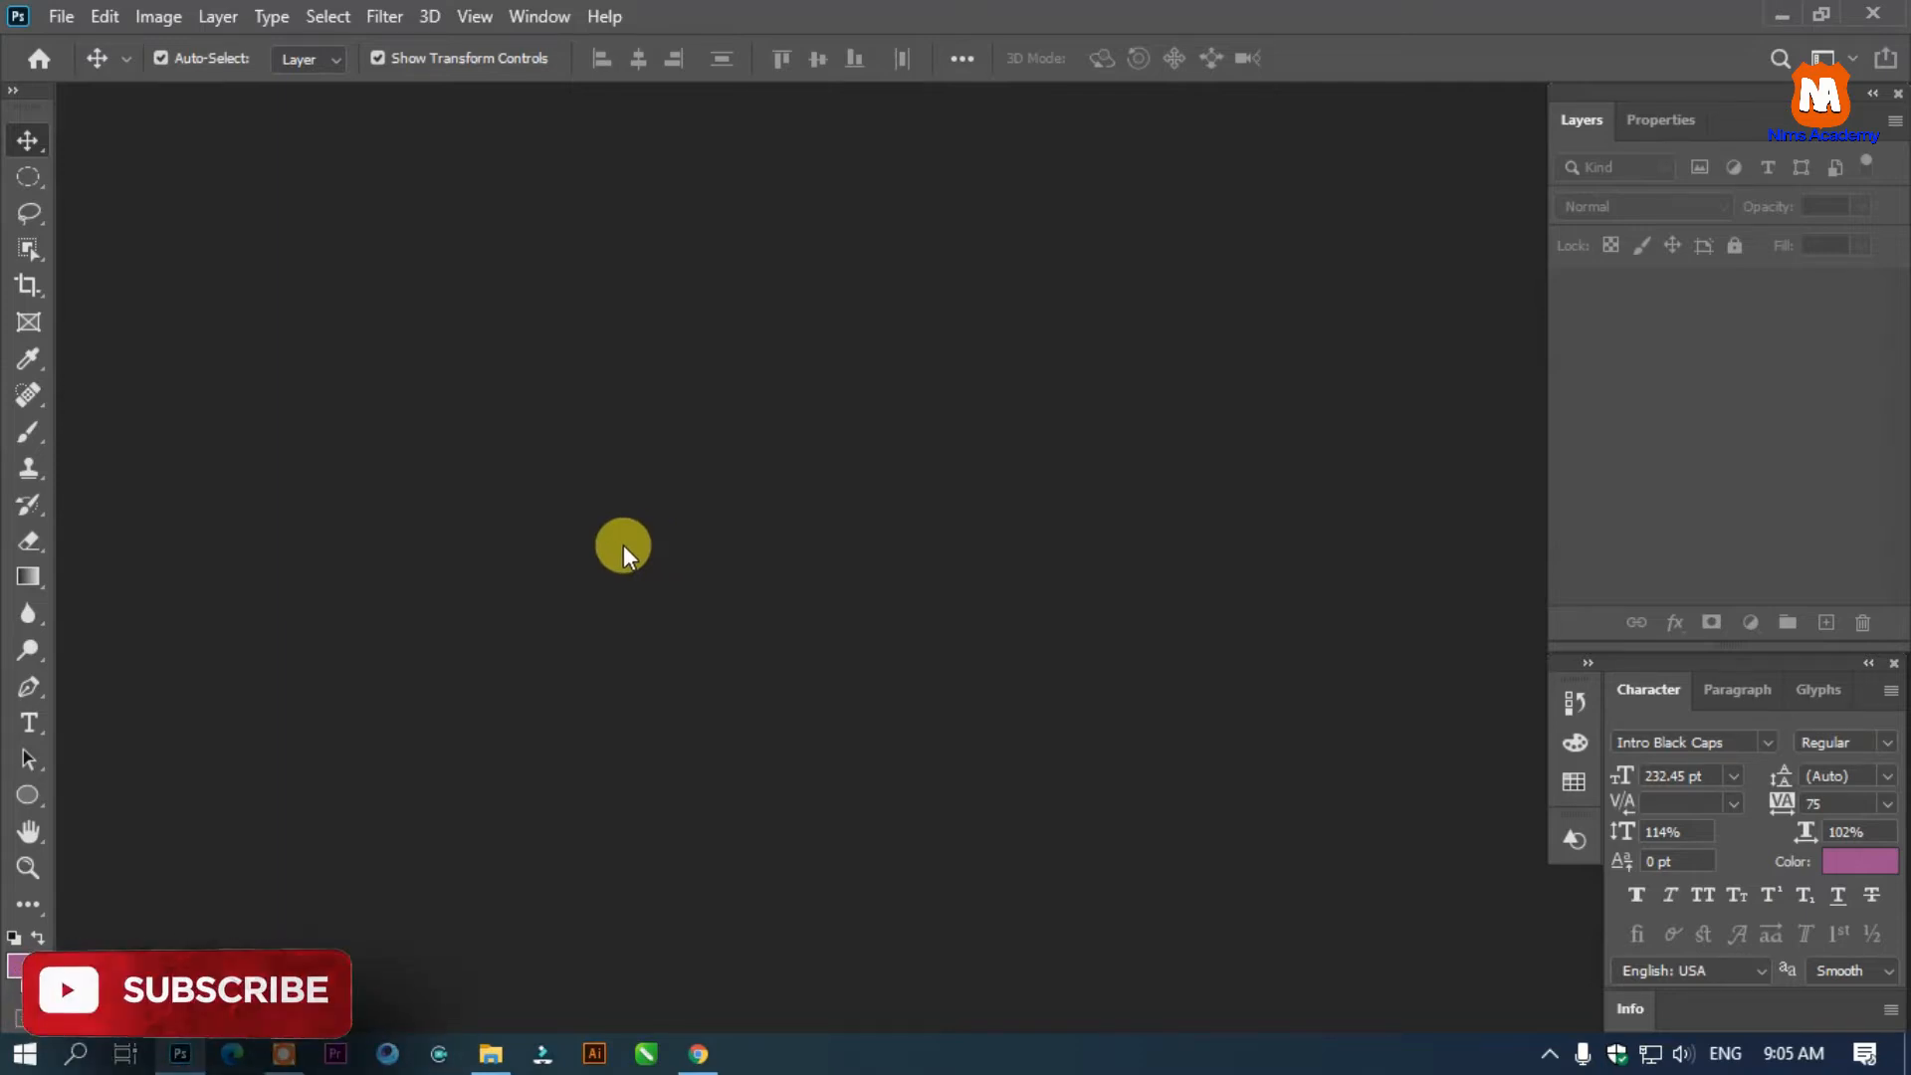
Start a new document from the A4 print preset and name it "Letter pad design"
{"action": "key", "text": "ctrl+n"}
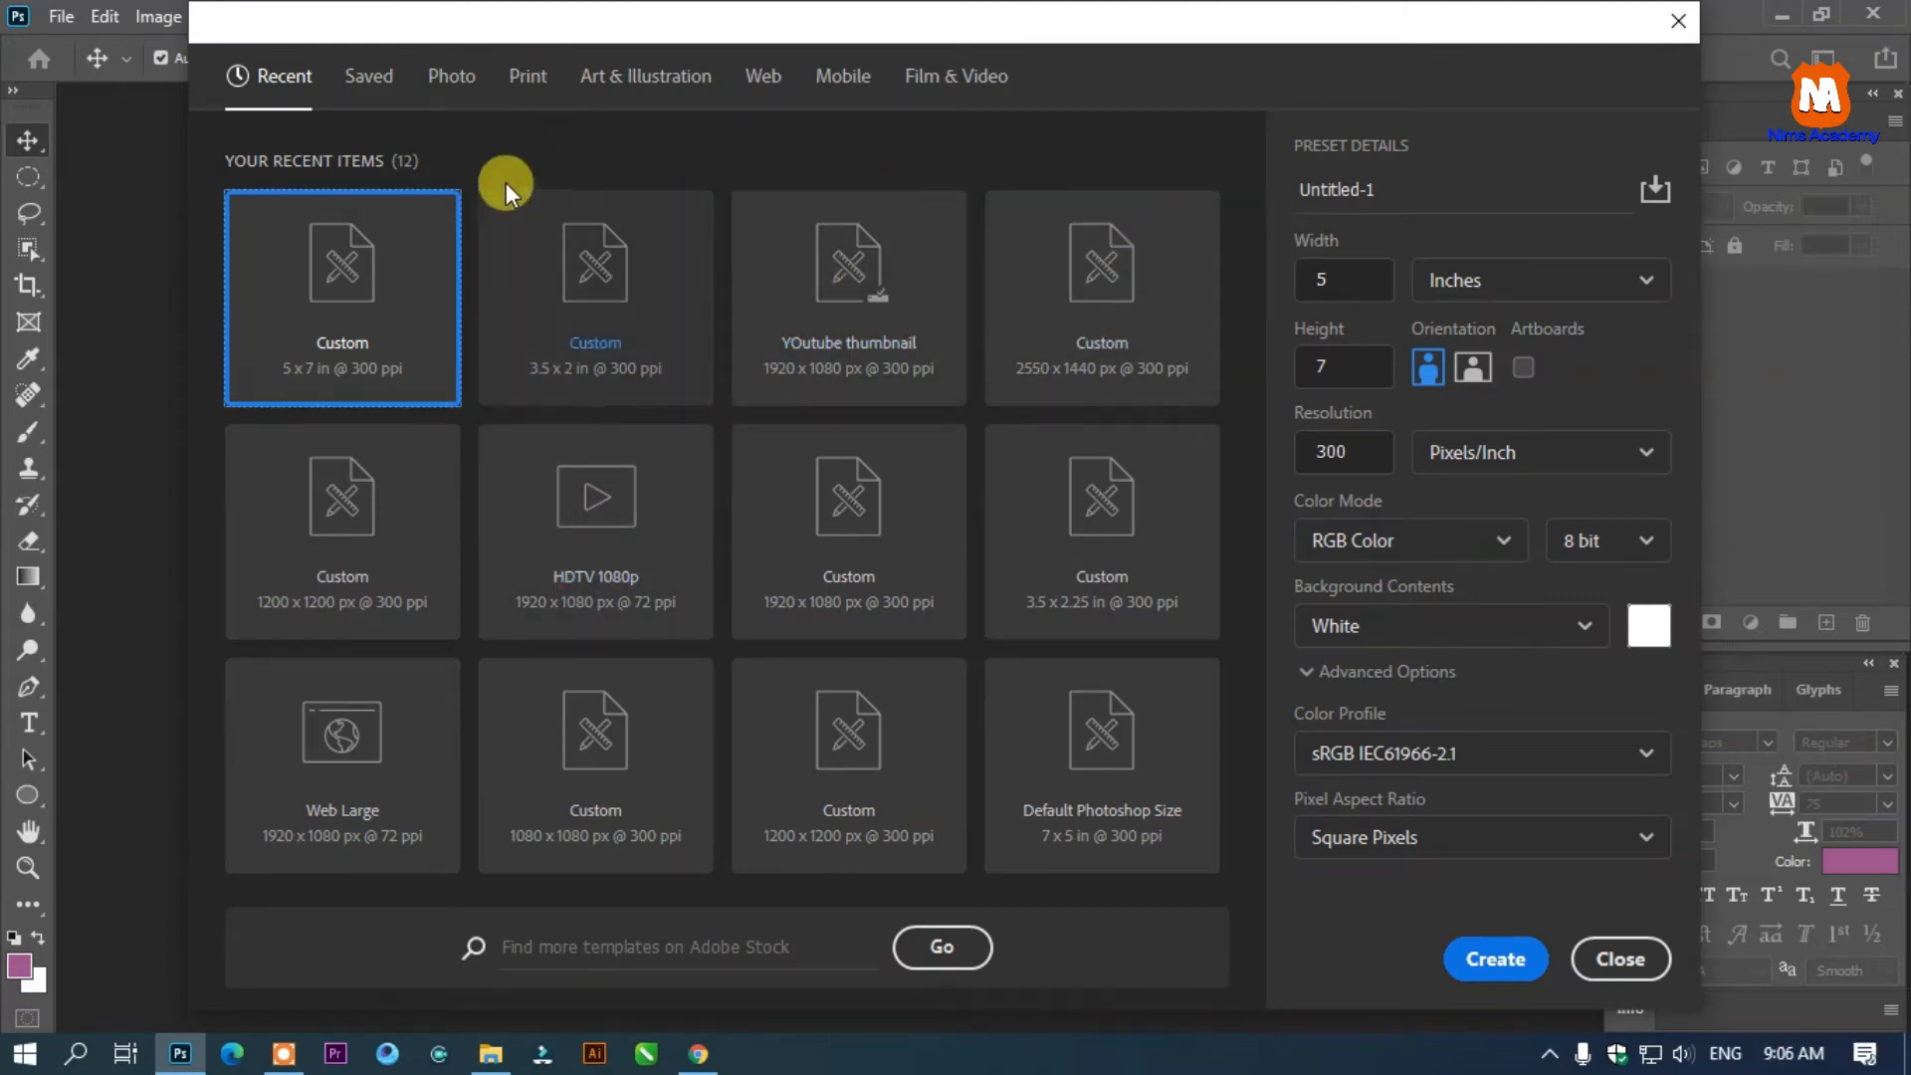
{"action": "left_click", "coordinate": [528, 79]}
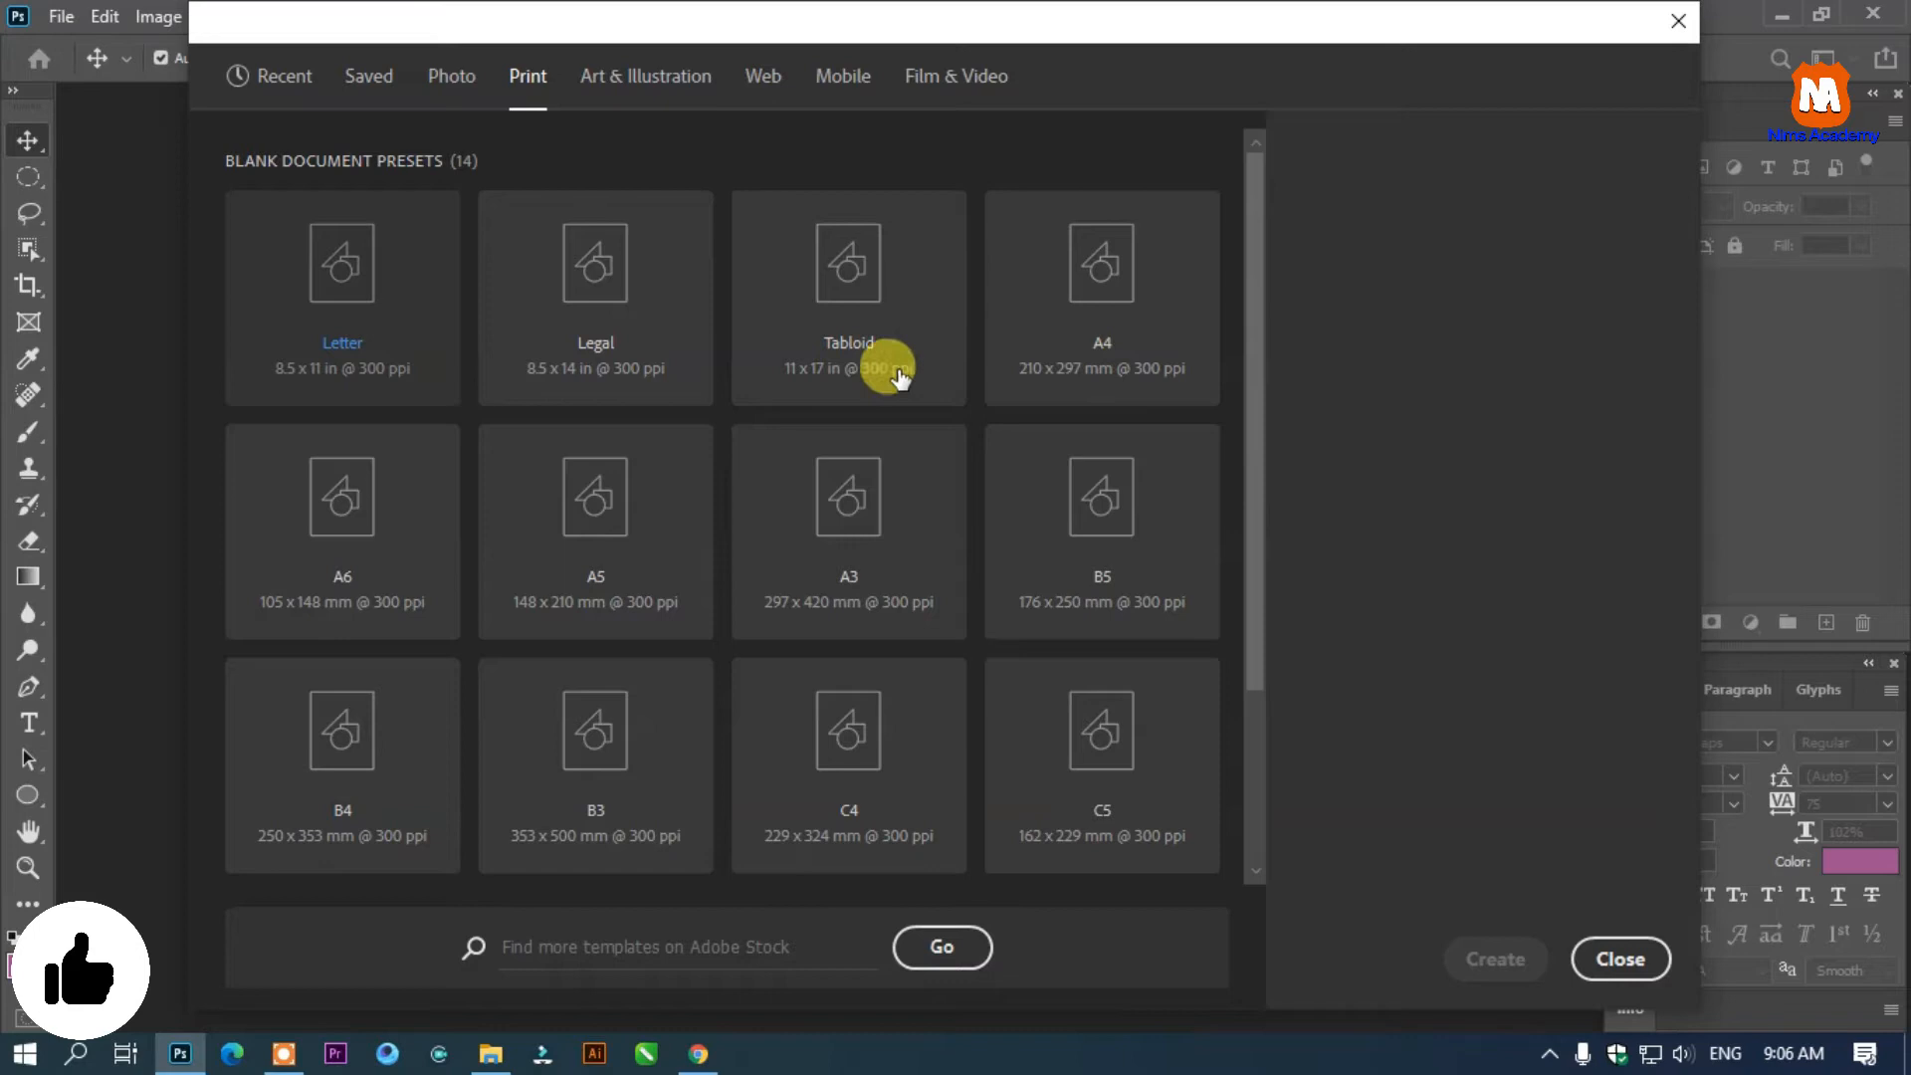
{"action": "left_click", "coordinate": [1095, 368]}
{"action": "left_click", "coordinate": [1371, 189]}
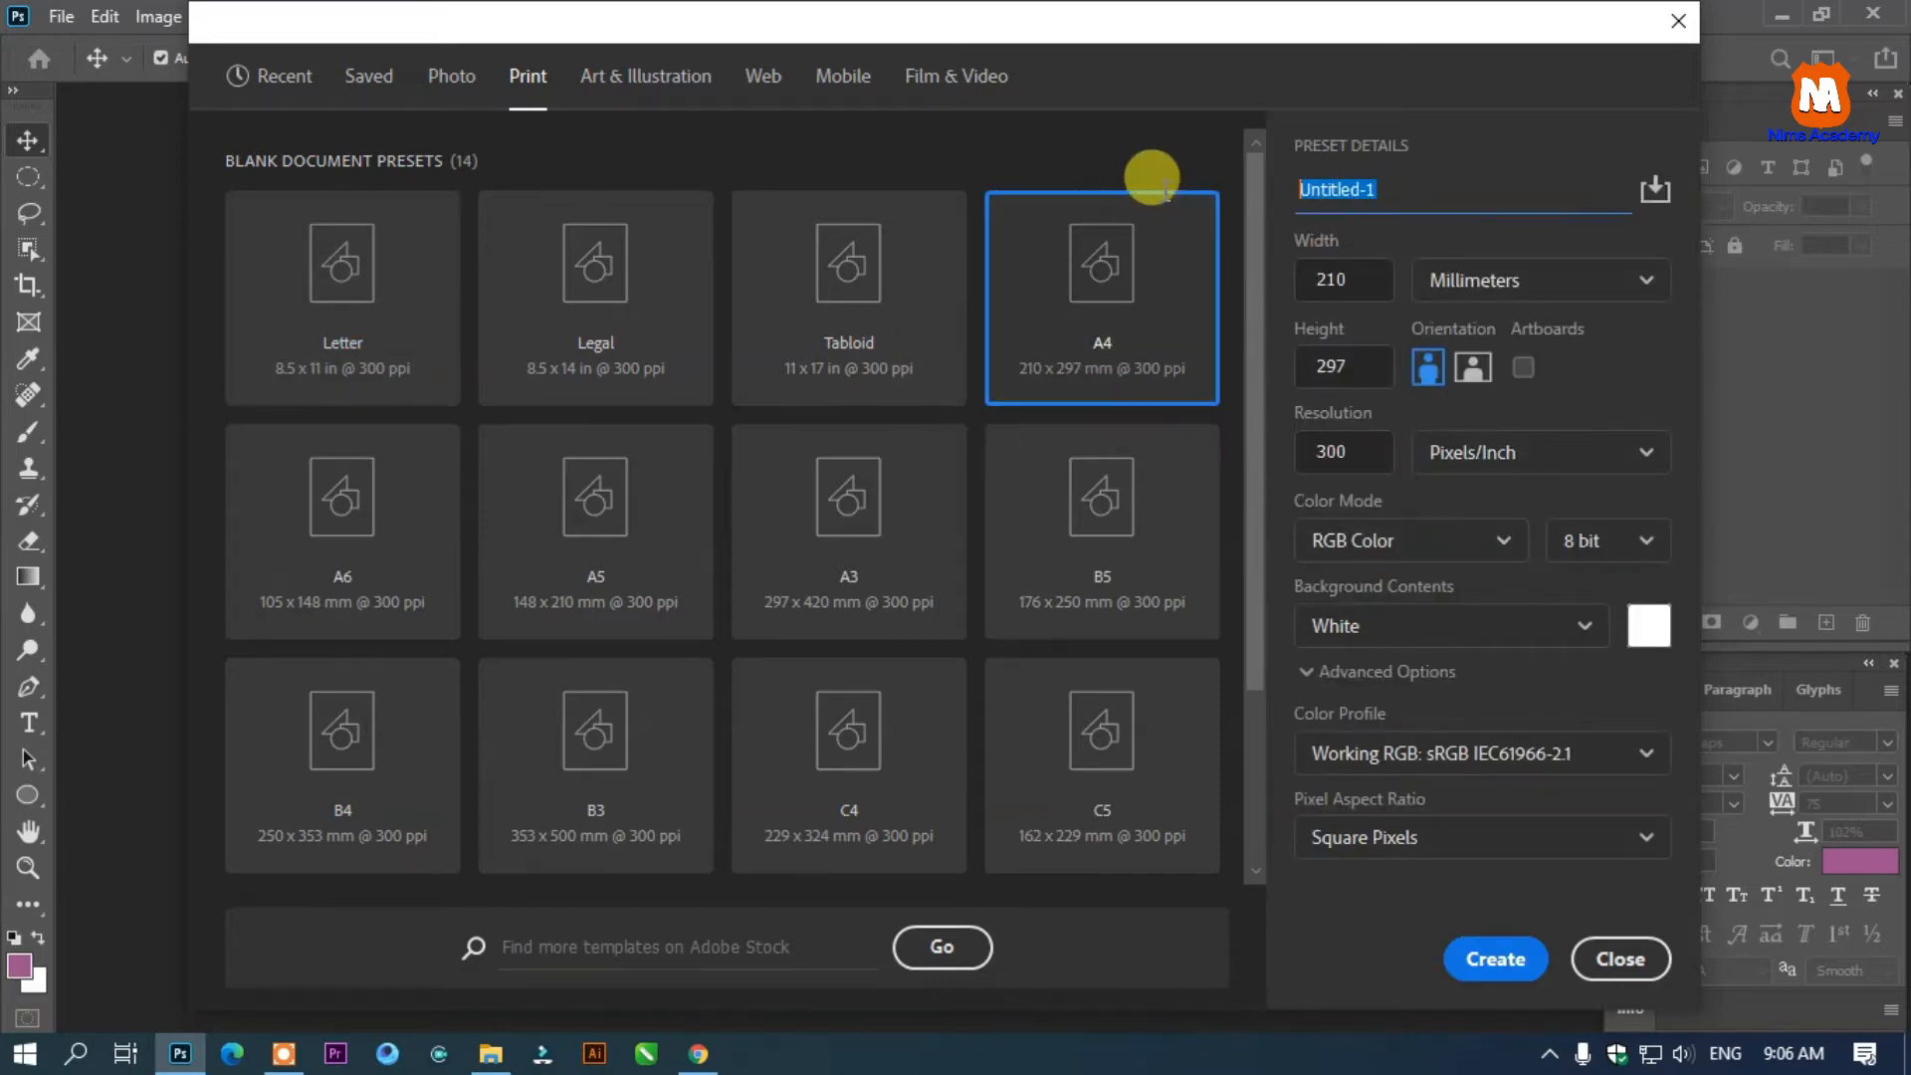
{"action": "type", "text": "Letter pad design"}
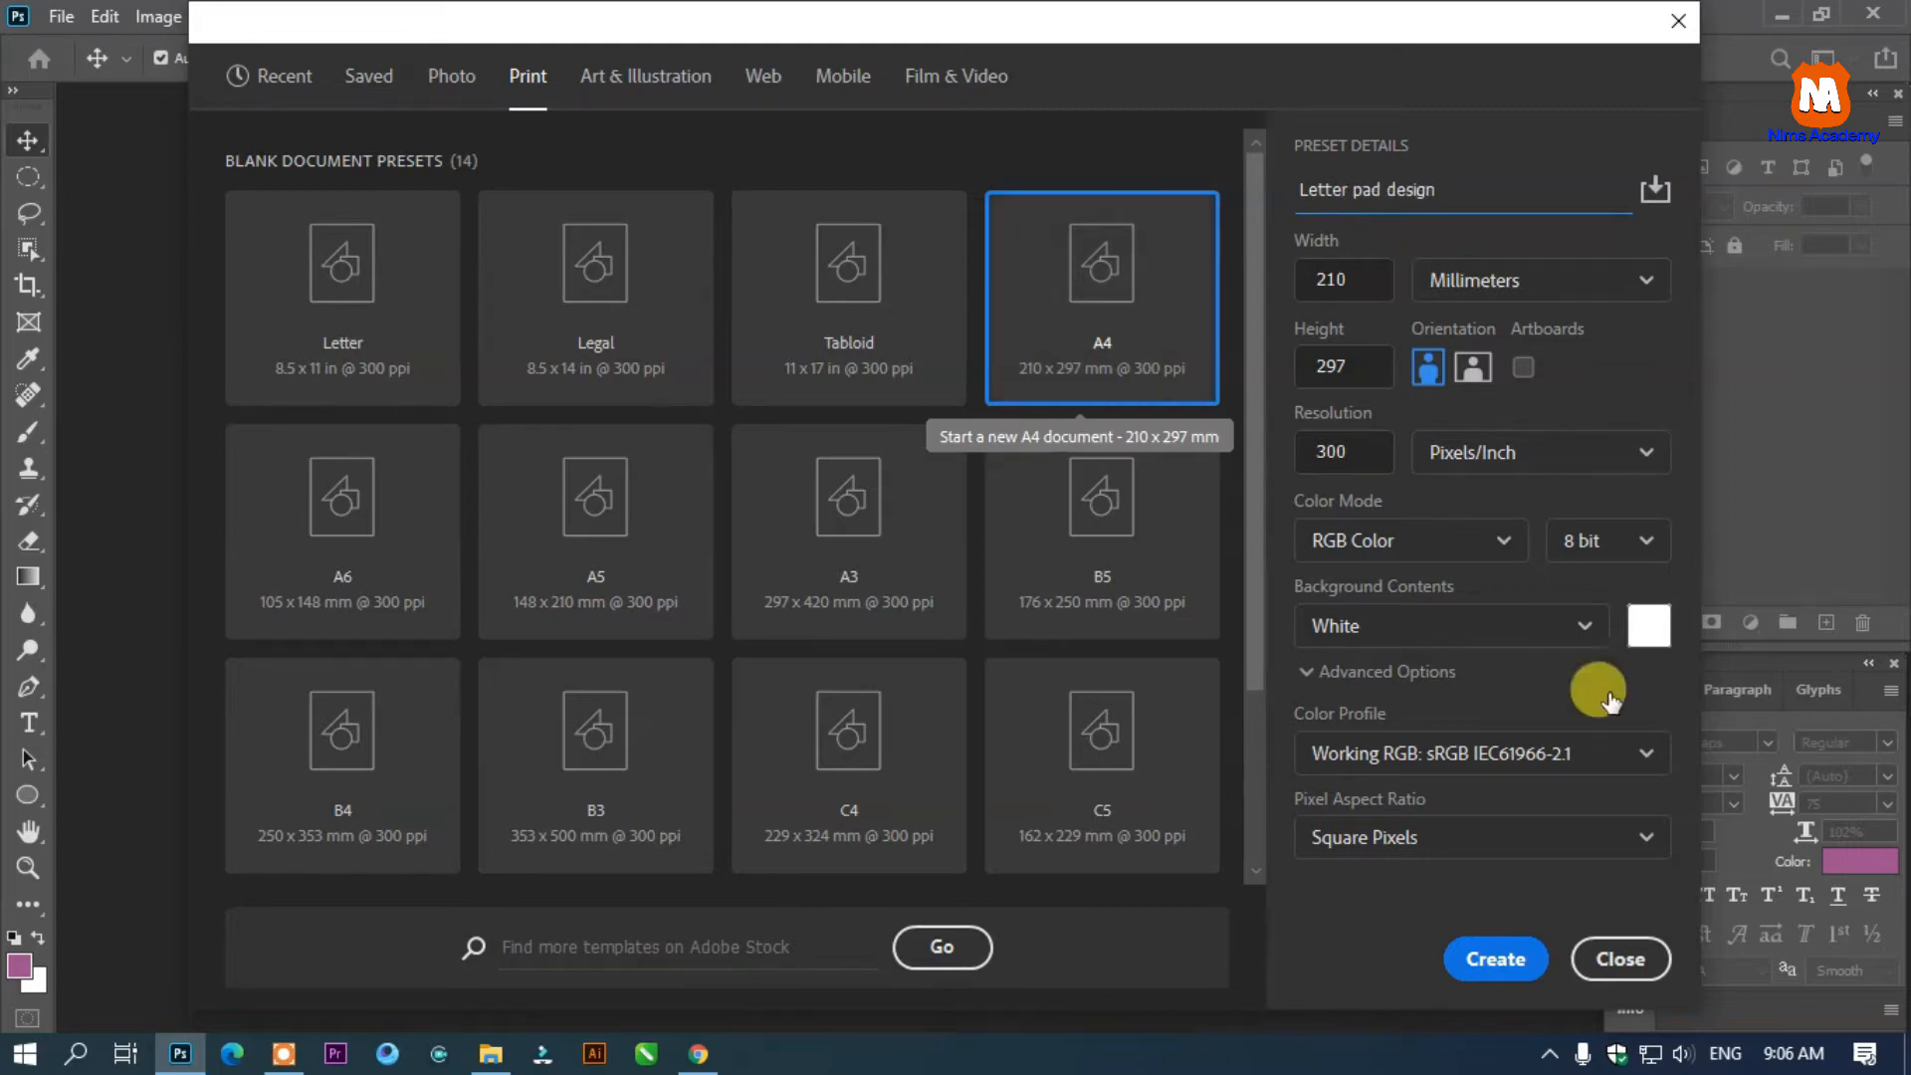
Set the new document's color mode to CMYK Color and create it
{"action": "left_click", "coordinate": [1455, 552]}
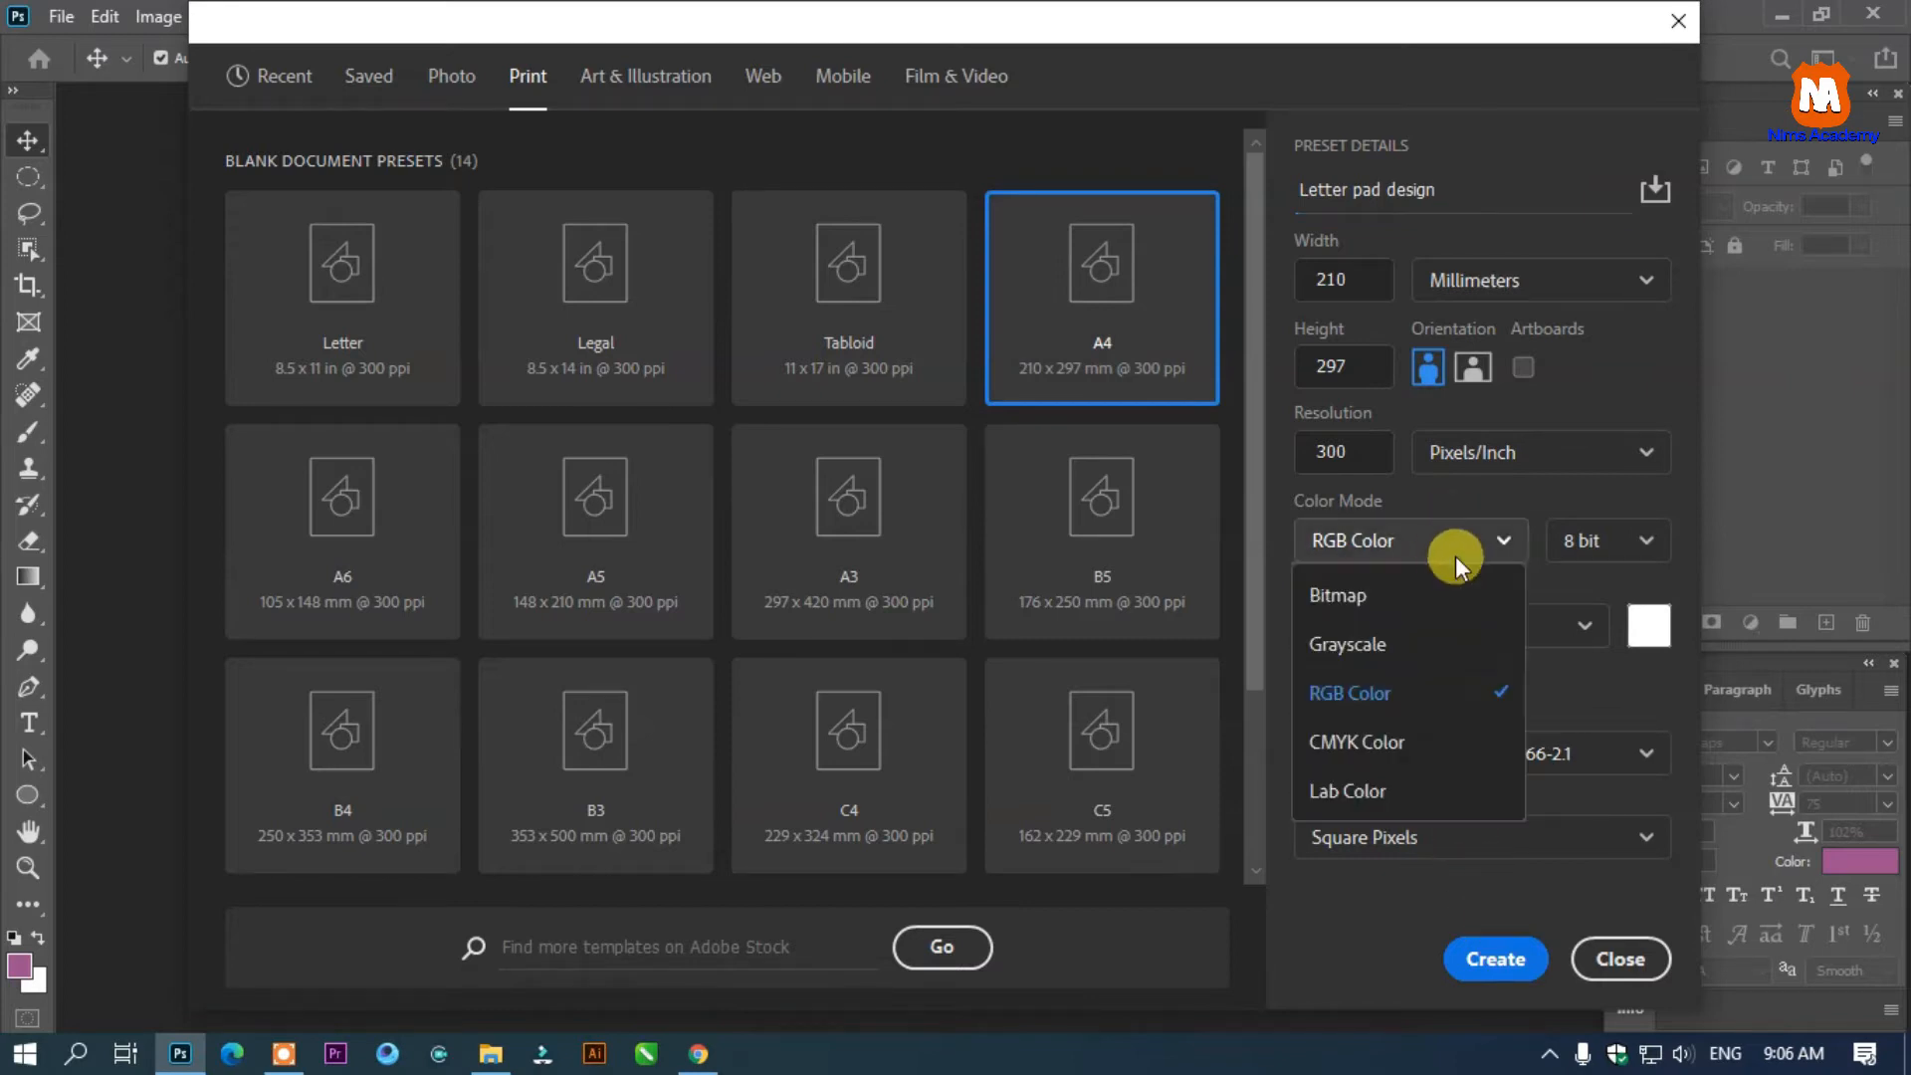
{"action": "left_click", "coordinate": [1455, 549]}
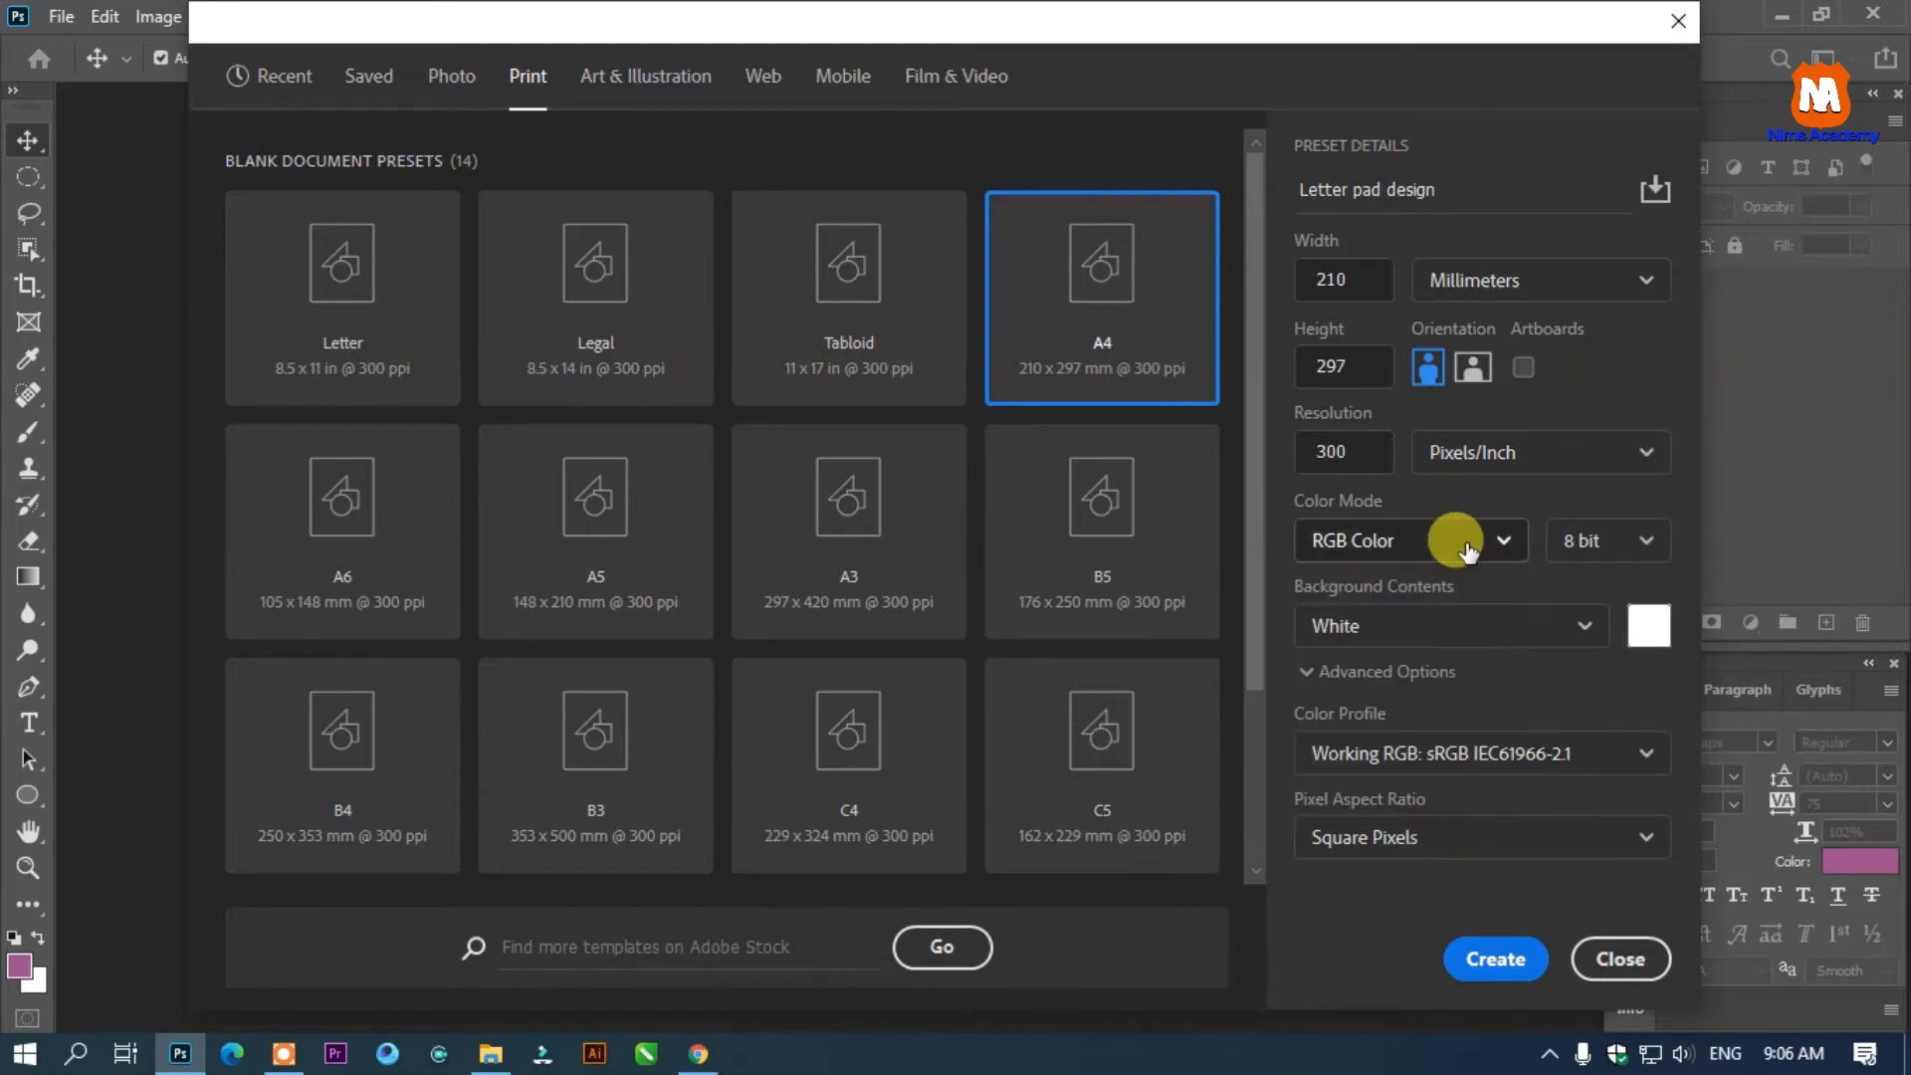
{"action": "left_click", "coordinate": [1468, 552]}
{"action": "left_click", "coordinate": [1376, 742]}
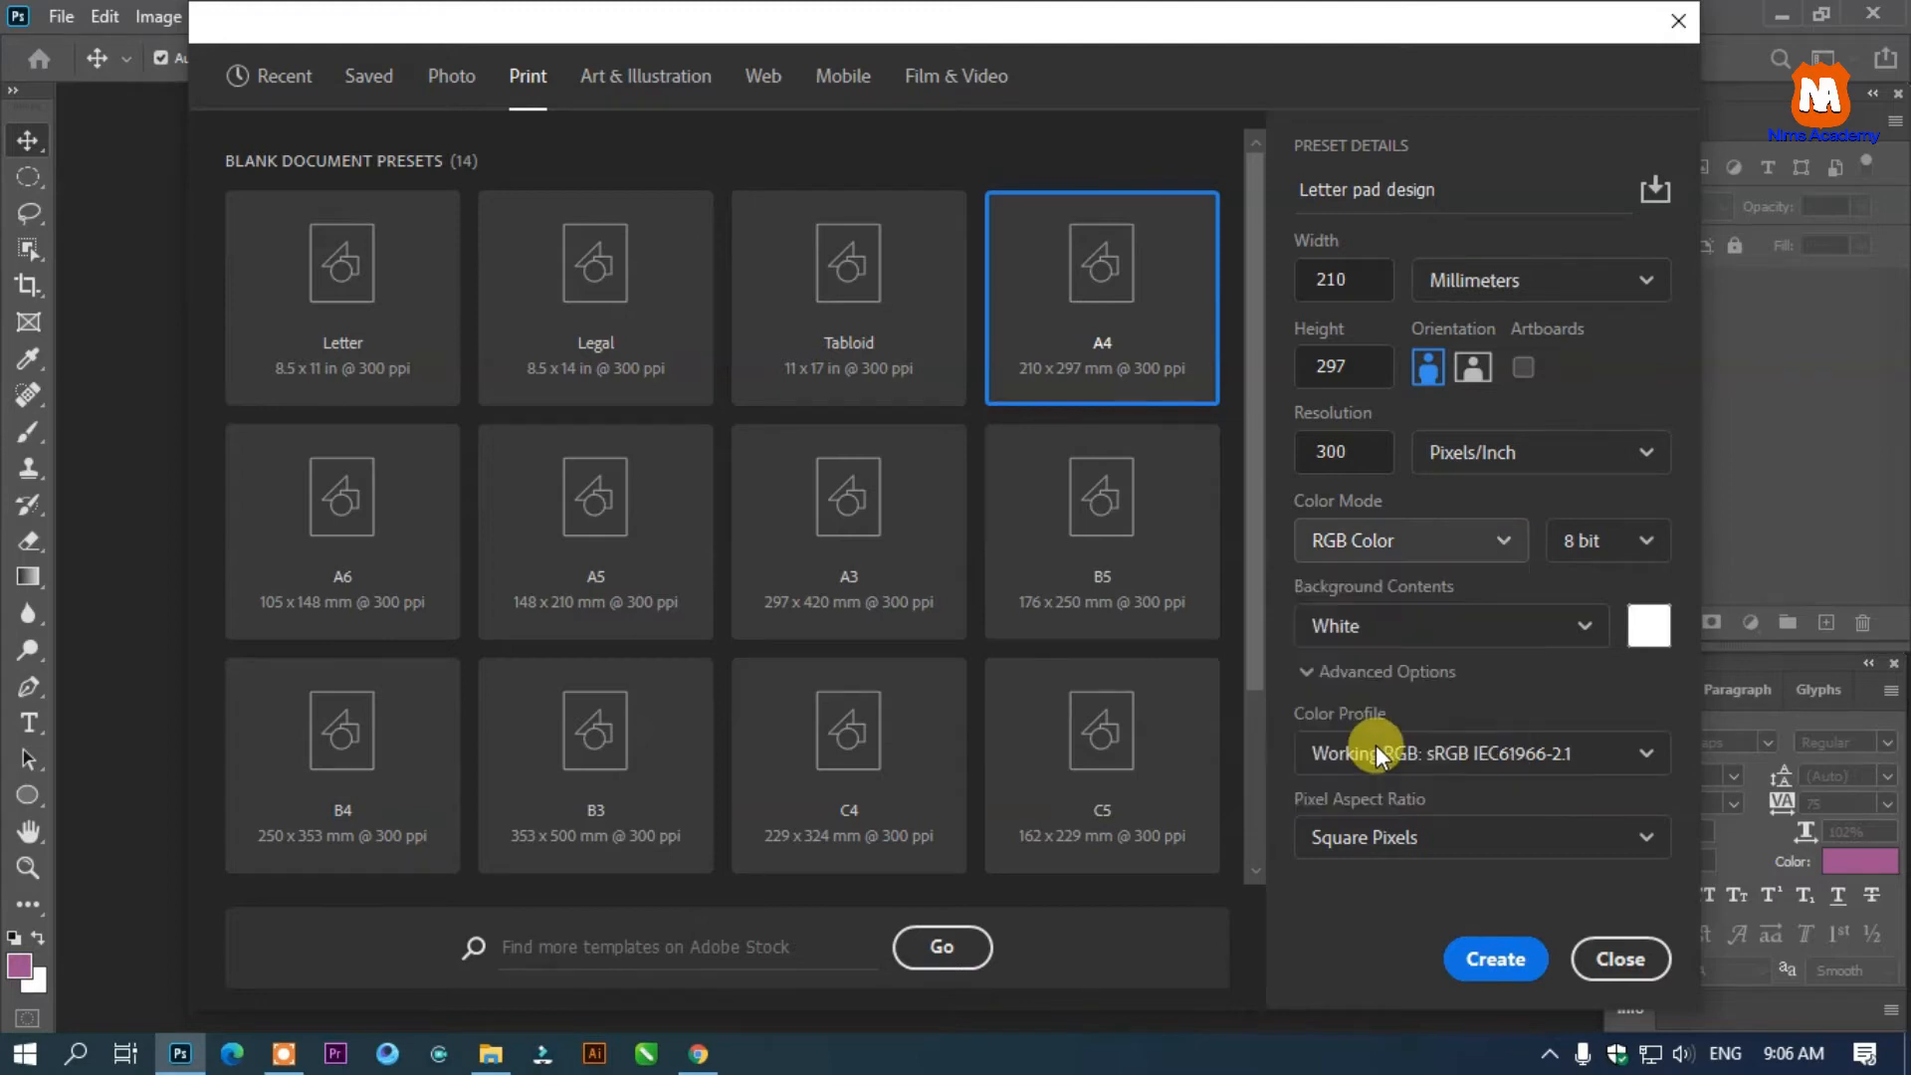
{"action": "left_click", "coordinate": [1496, 961]}
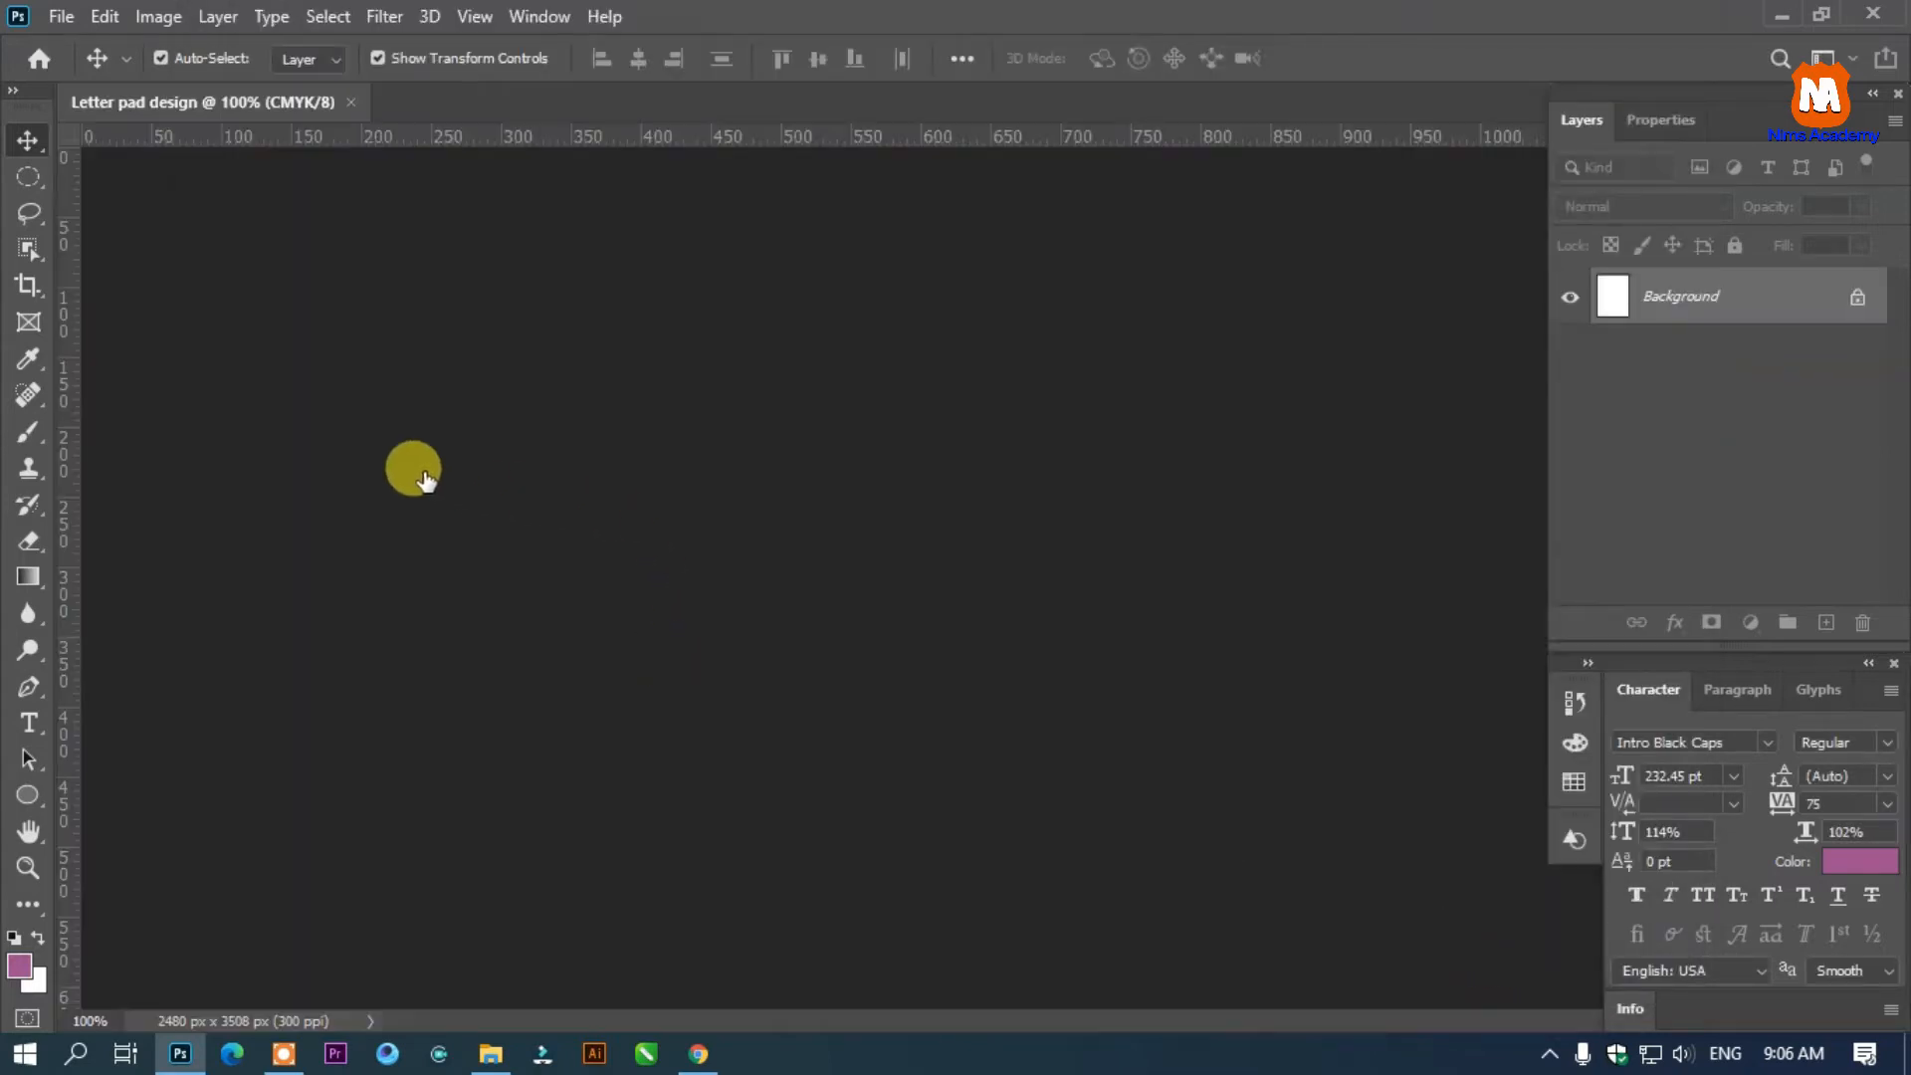
{"action": "scroll", "coordinate": [894, 459], "scroll_direction": "up", "scroll_amount": 1}
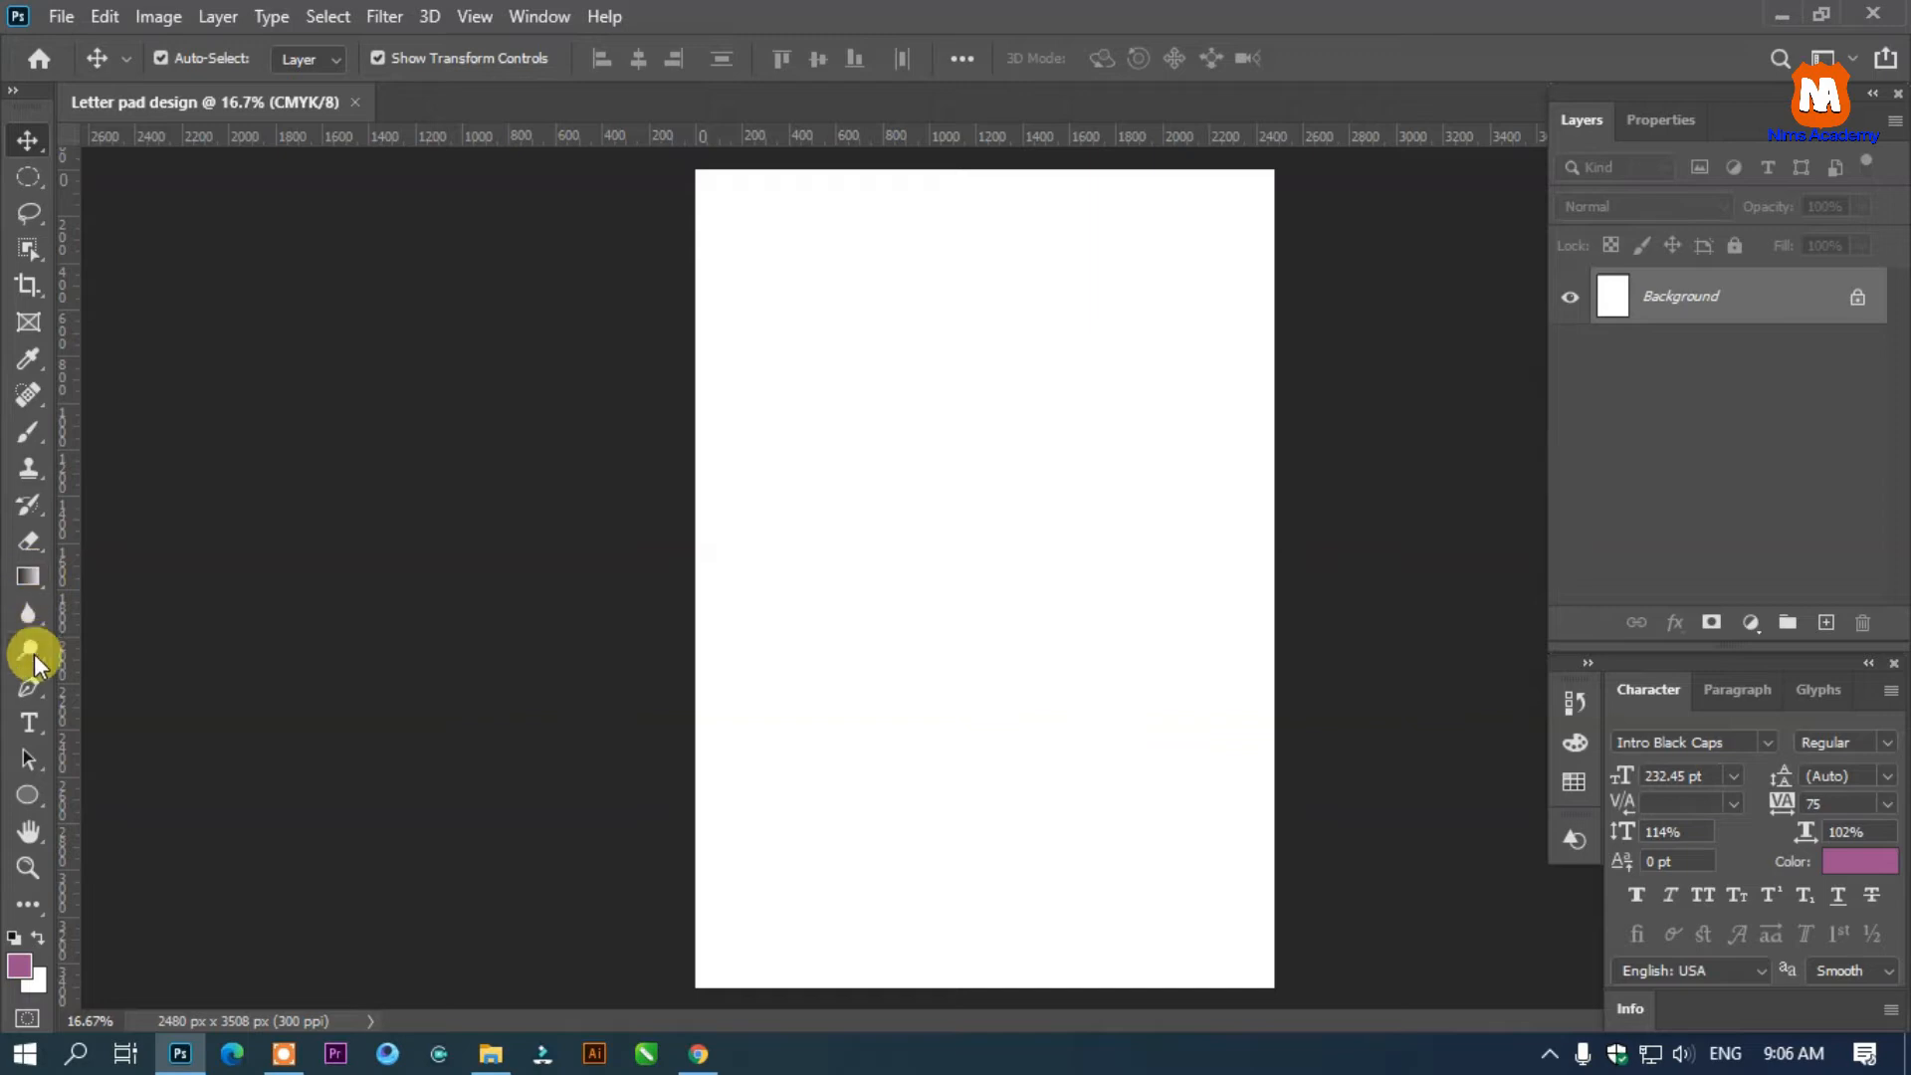
Draw a rectangle shape about 3608 by 4894 px, larger than the page
{"action": "left_click", "coordinate": [30, 796]}
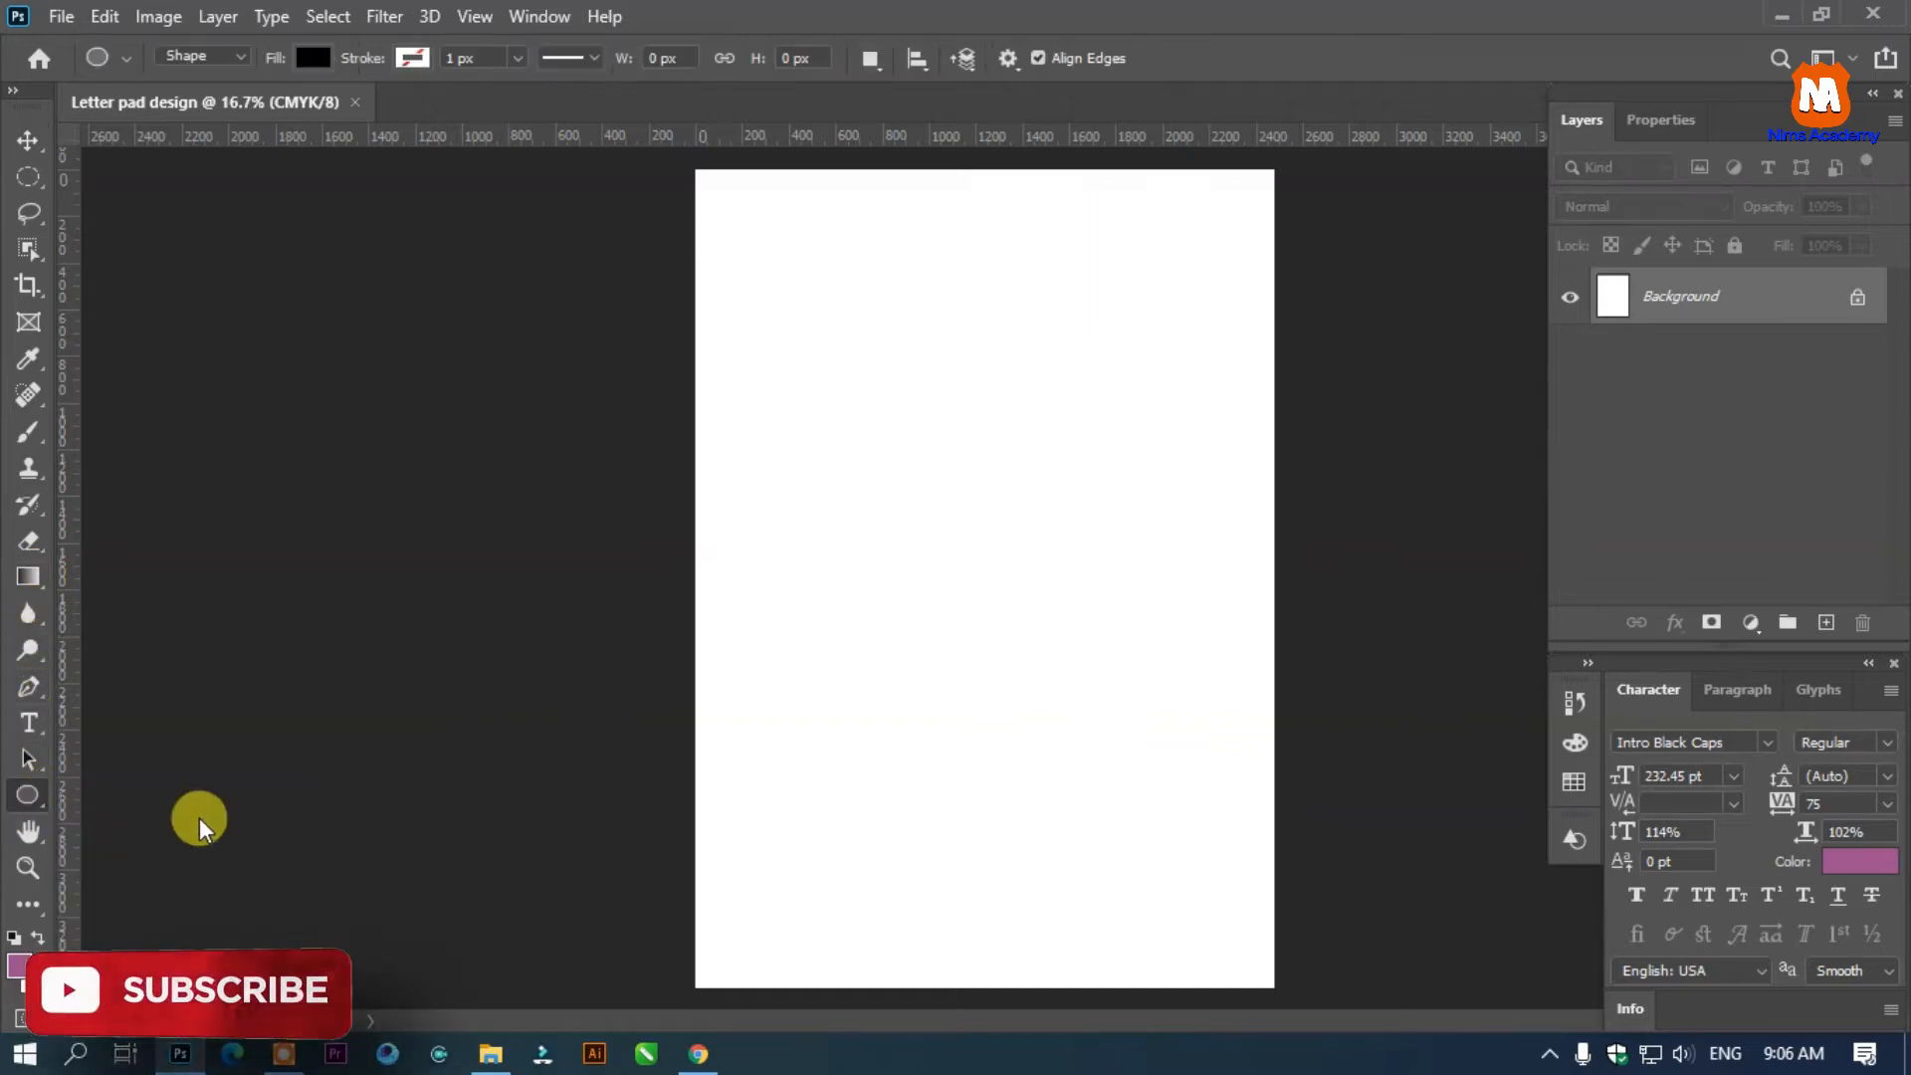
{"action": "right_click", "coordinate": [32, 799]}
{"action": "left_click", "coordinate": [143, 797]}
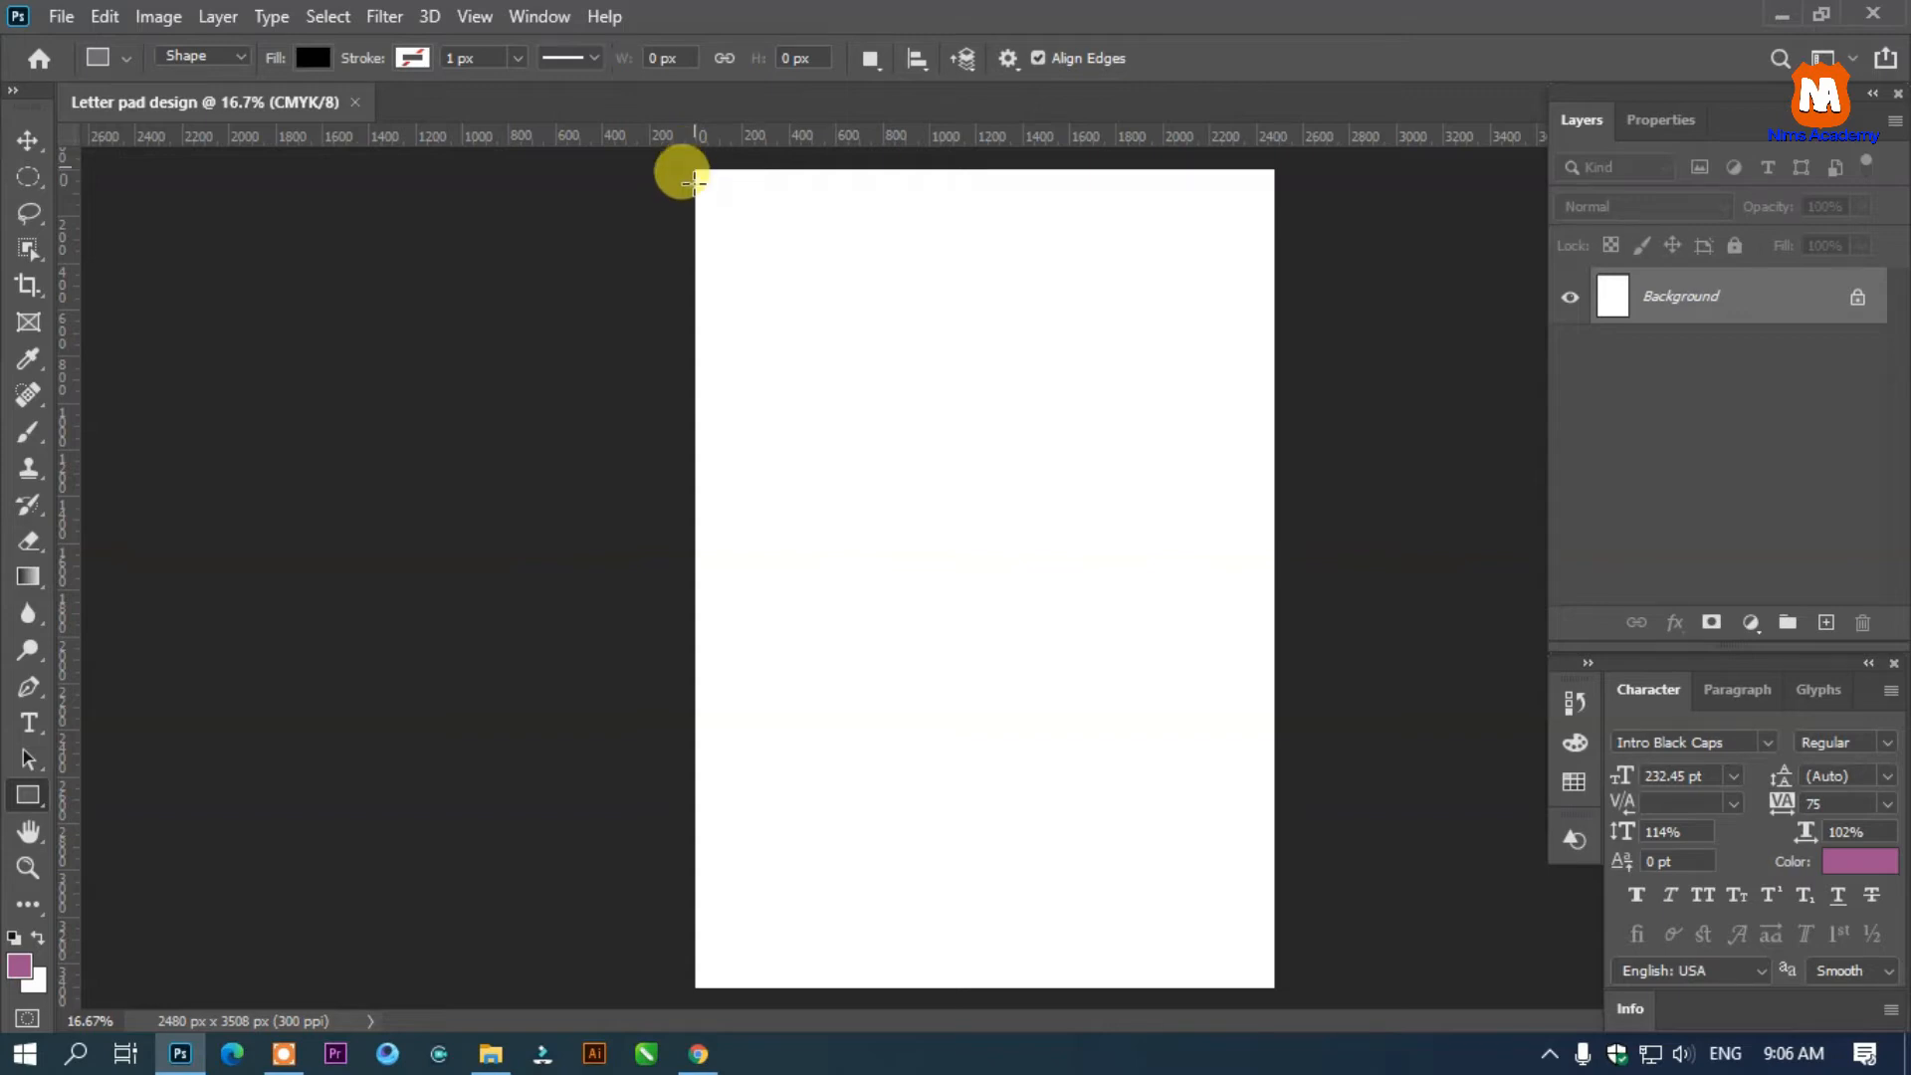
{"action": "left_click", "coordinate": [694, 182]}
{"action": "left_click", "coordinate": [1016, 406]}
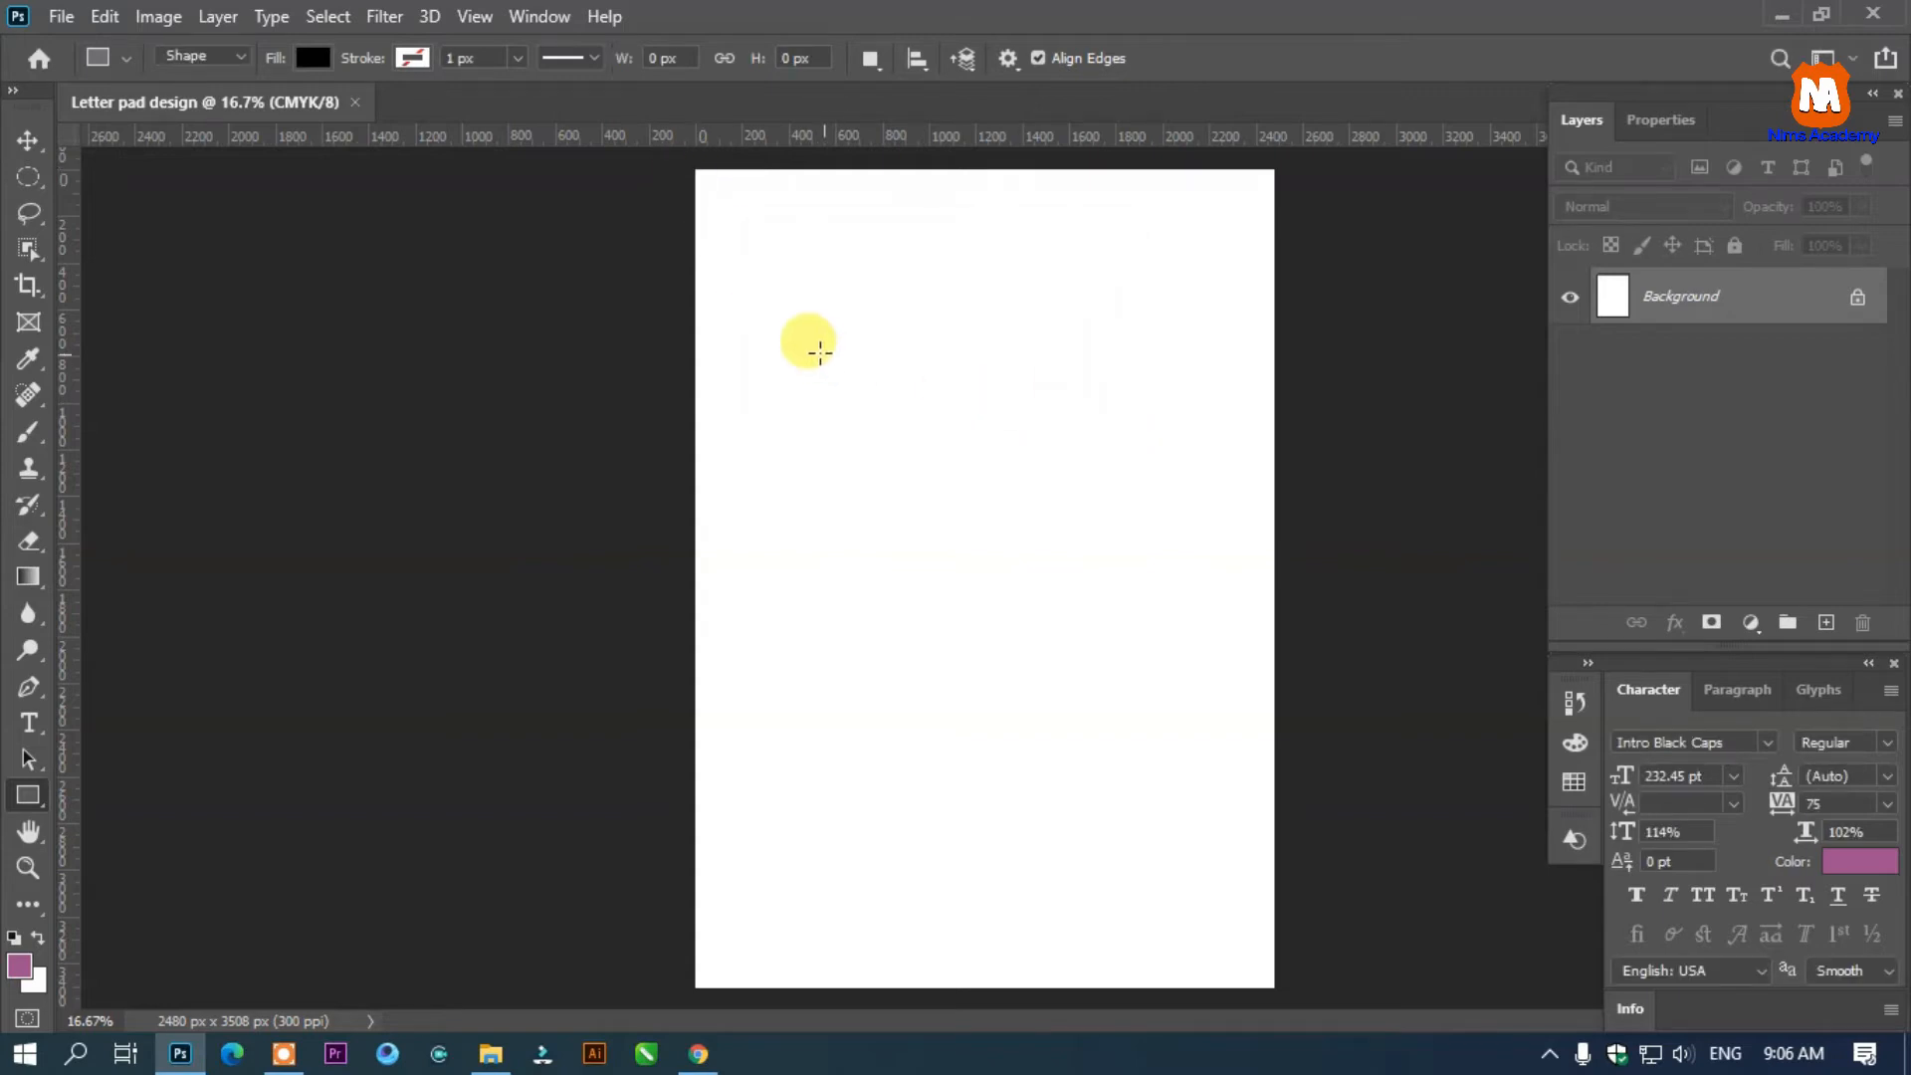
{"action": "left_click_drag", "start_coordinate": [713, 200], "coordinate": [1123, 749]}
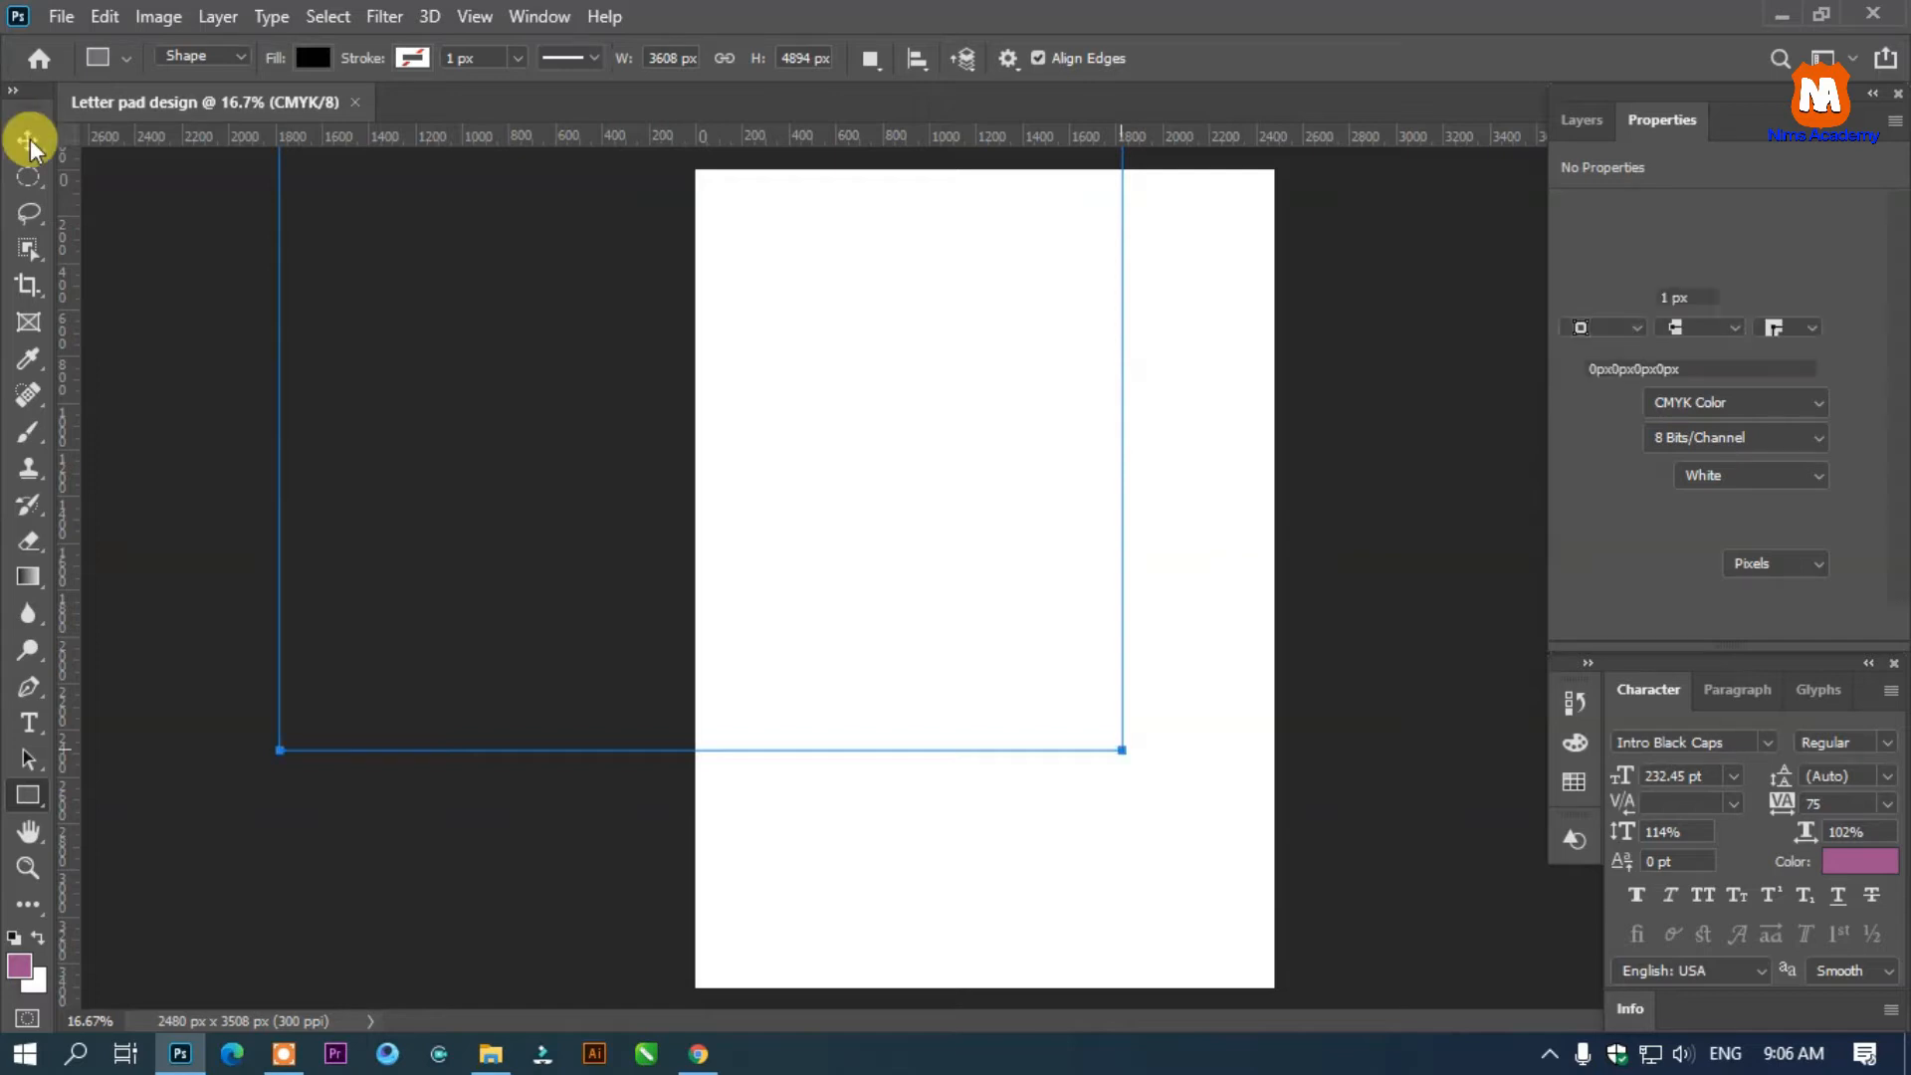
Center the large rectangle over the page and scale it down to about 2866 by 3888 px
{"action": "left_click", "coordinate": [28, 140]}
{"action": "left_click_drag", "start_coordinate": [756, 337], "coordinate": [1025, 654]}
{"action": "key", "text": "ctrl+minus"}
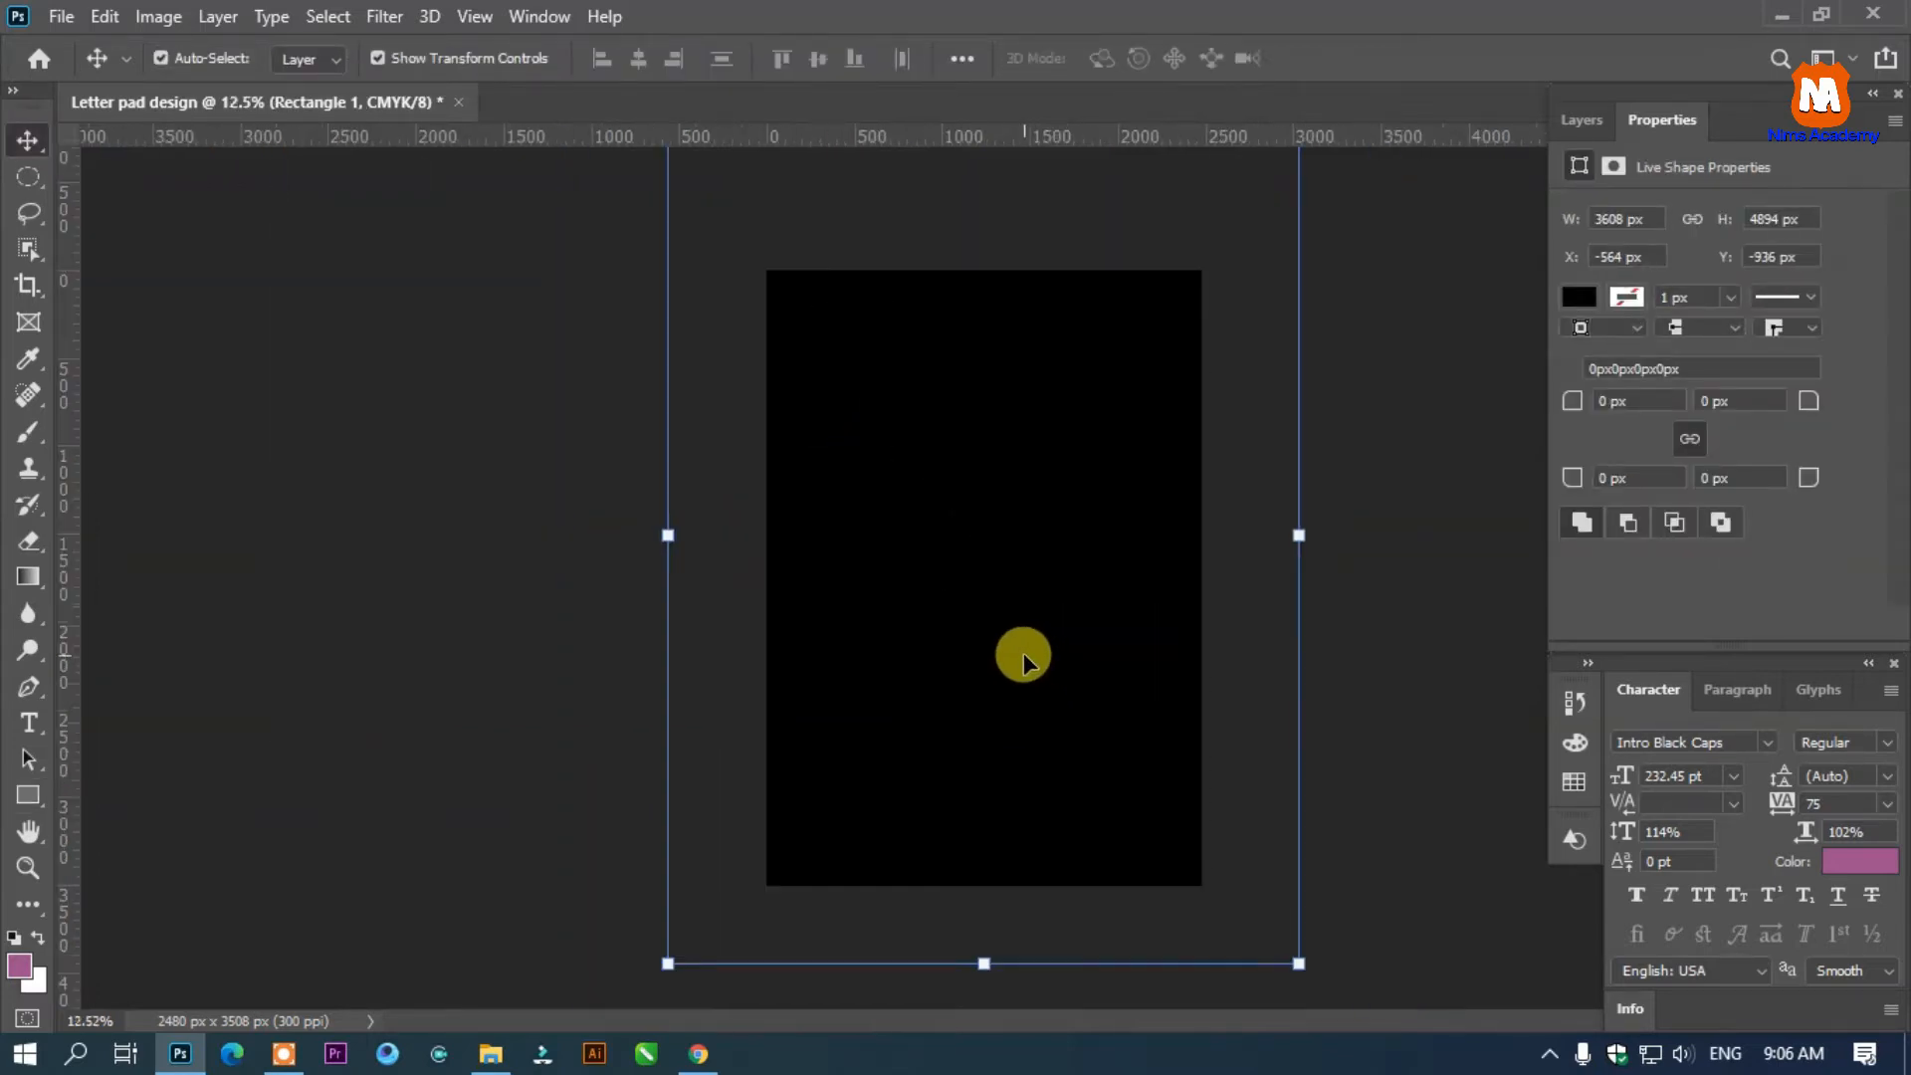
{"action": "left_click_drag", "start_coordinate": [982, 472], "coordinate": [982, 552]}
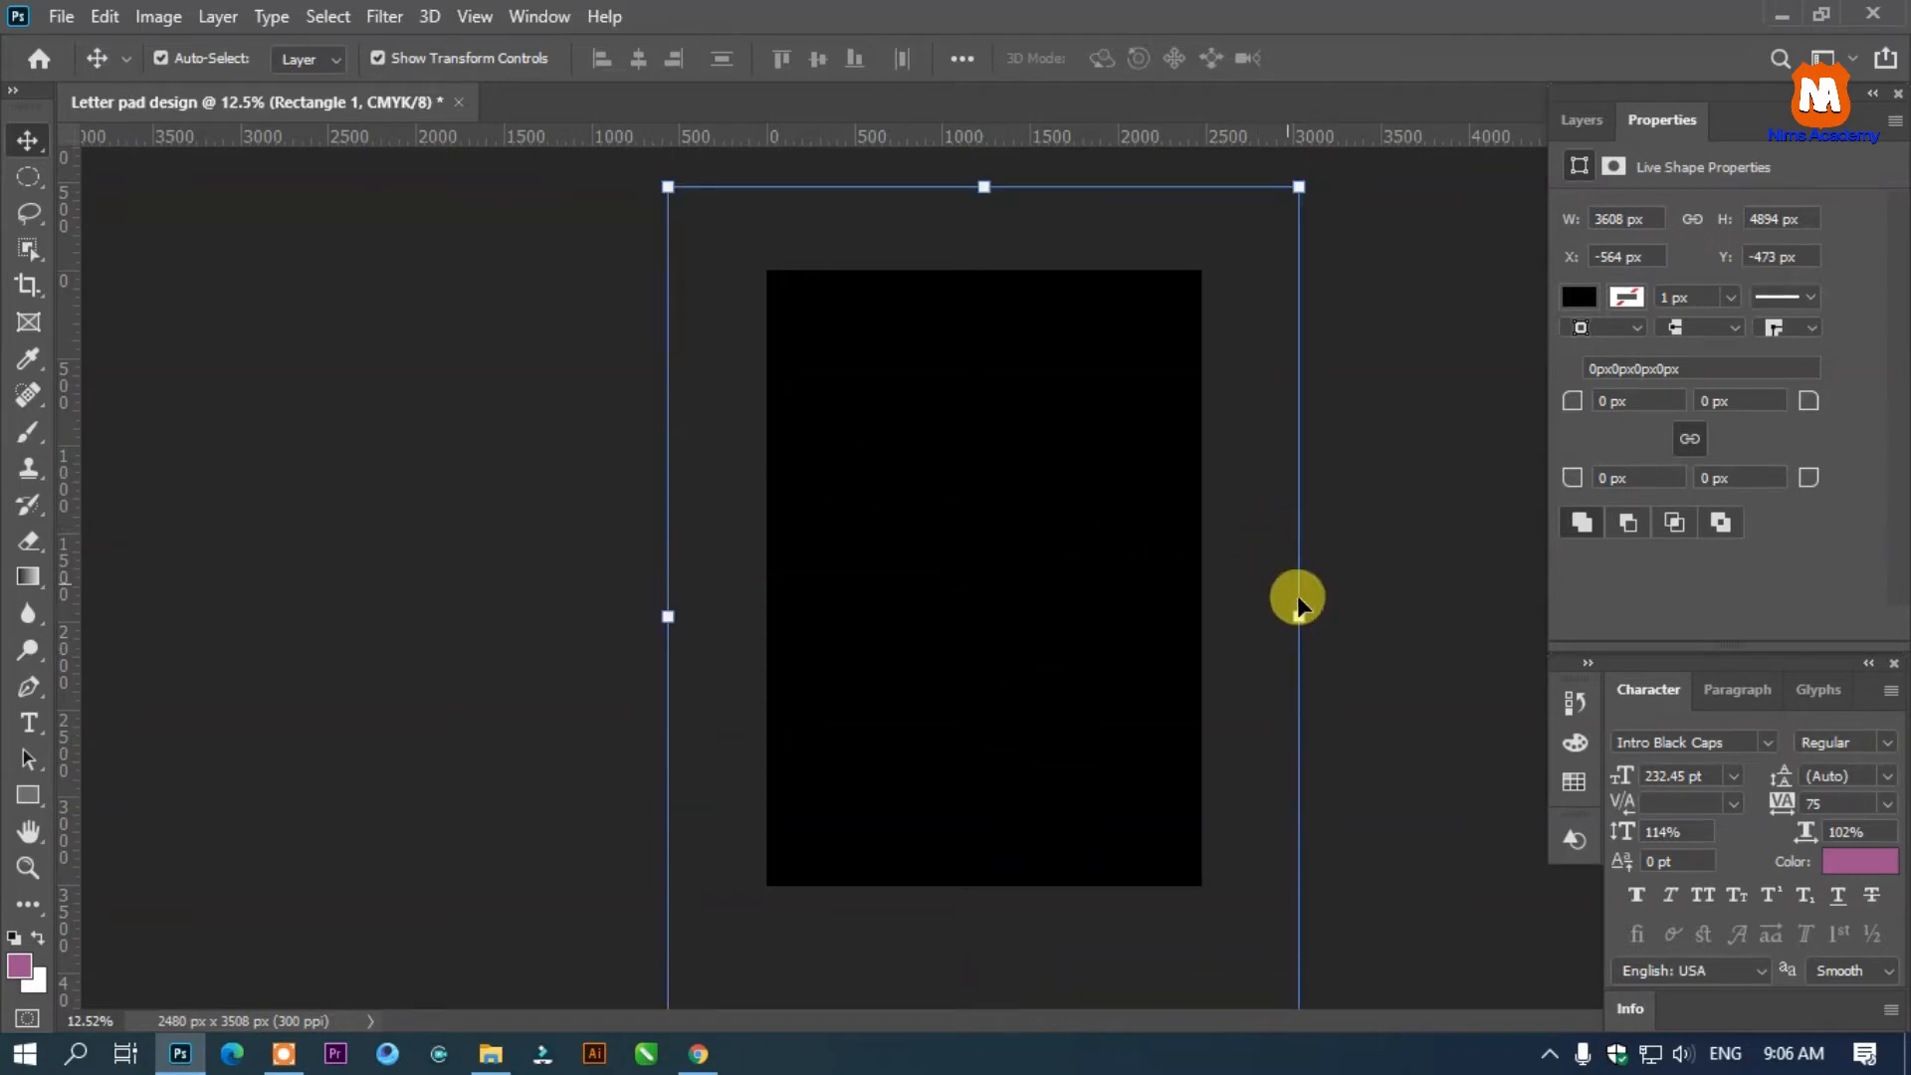
{"action": "left_click_drag", "start_coordinate": [1299, 619], "coordinate": [1169, 609]}
{"action": "left_click_drag", "start_coordinate": [1028, 593], "coordinate": [1093, 565]}
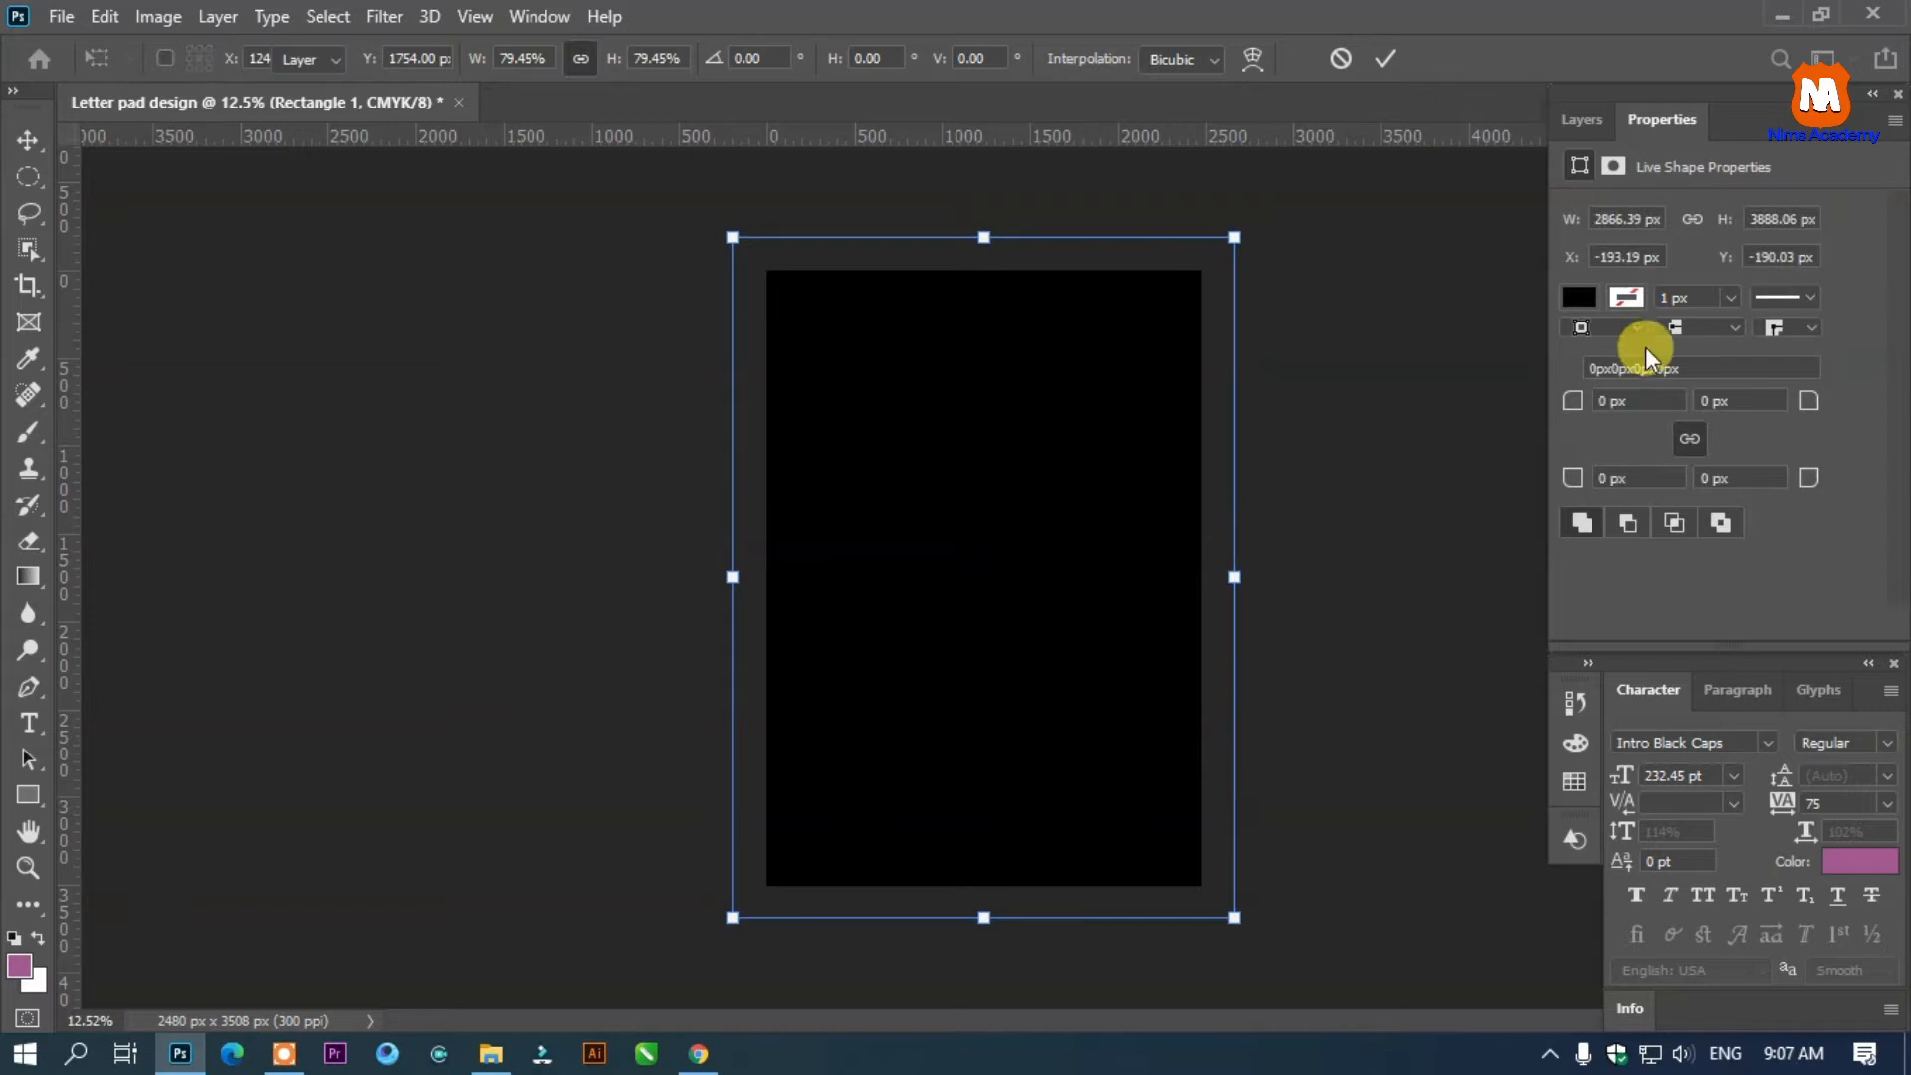
{"action": "key", "text": "Return"}
Fill the page-covering rectangle with light gray f0f0f0 and deselect it
{"action": "left_click", "coordinate": [1579, 296]}
{"action": "left_click", "coordinate": [1578, 296]}
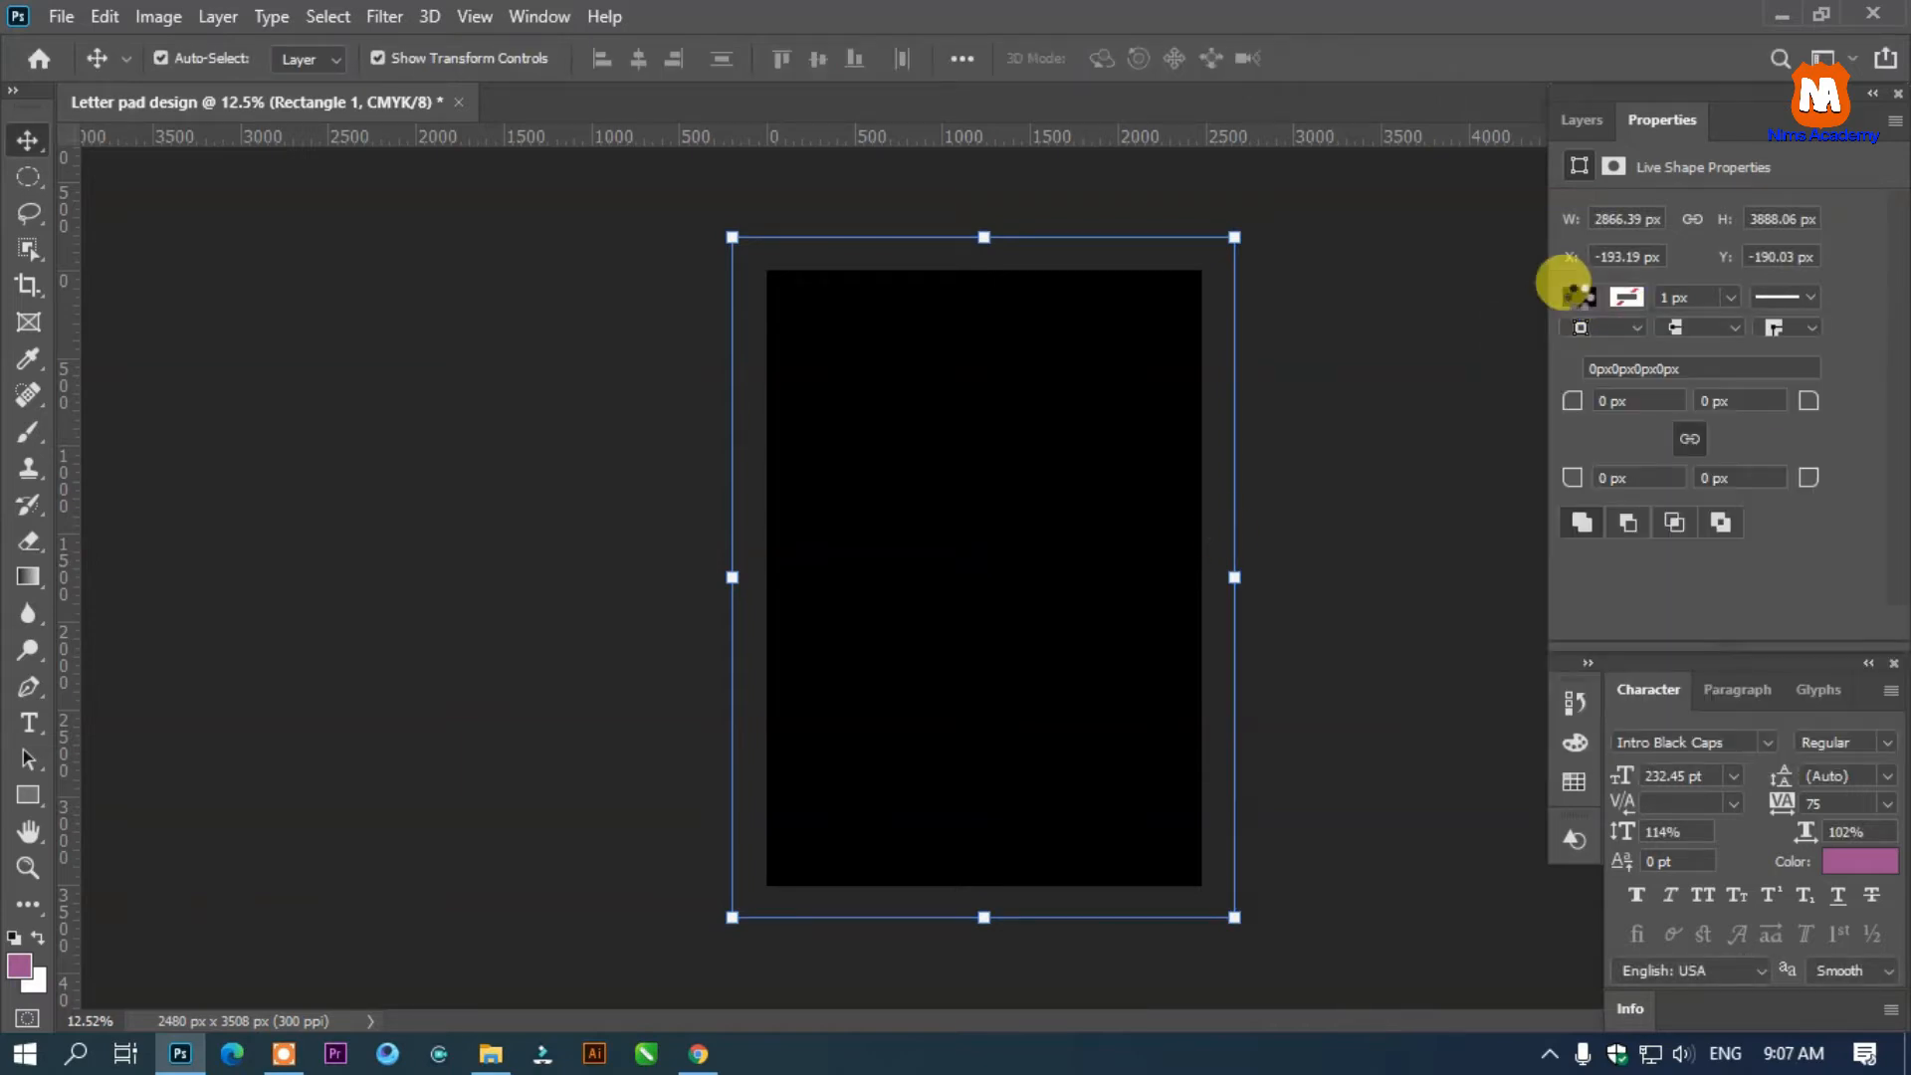
{"action": "left_click", "coordinate": [1579, 297]}
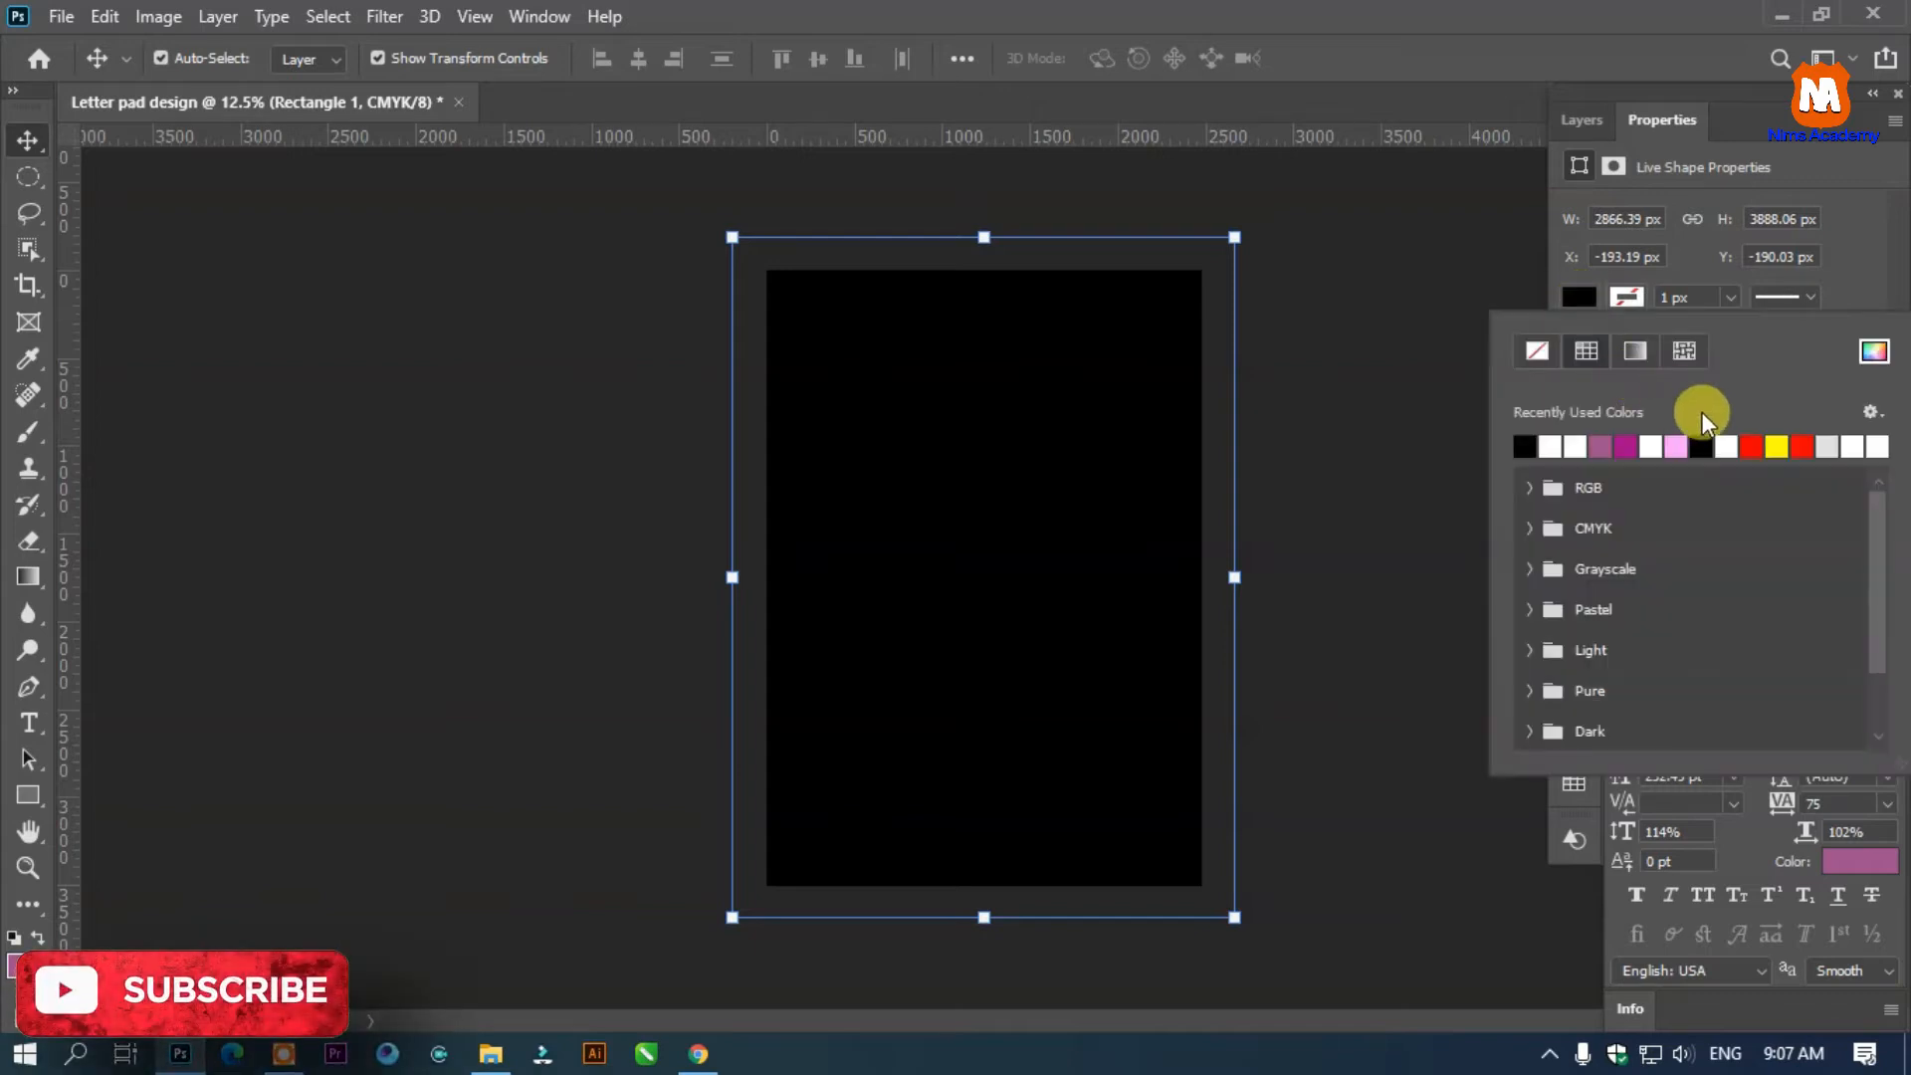
{"action": "left_click", "coordinate": [1873, 352]}
{"action": "left_click", "coordinate": [1873, 362]}
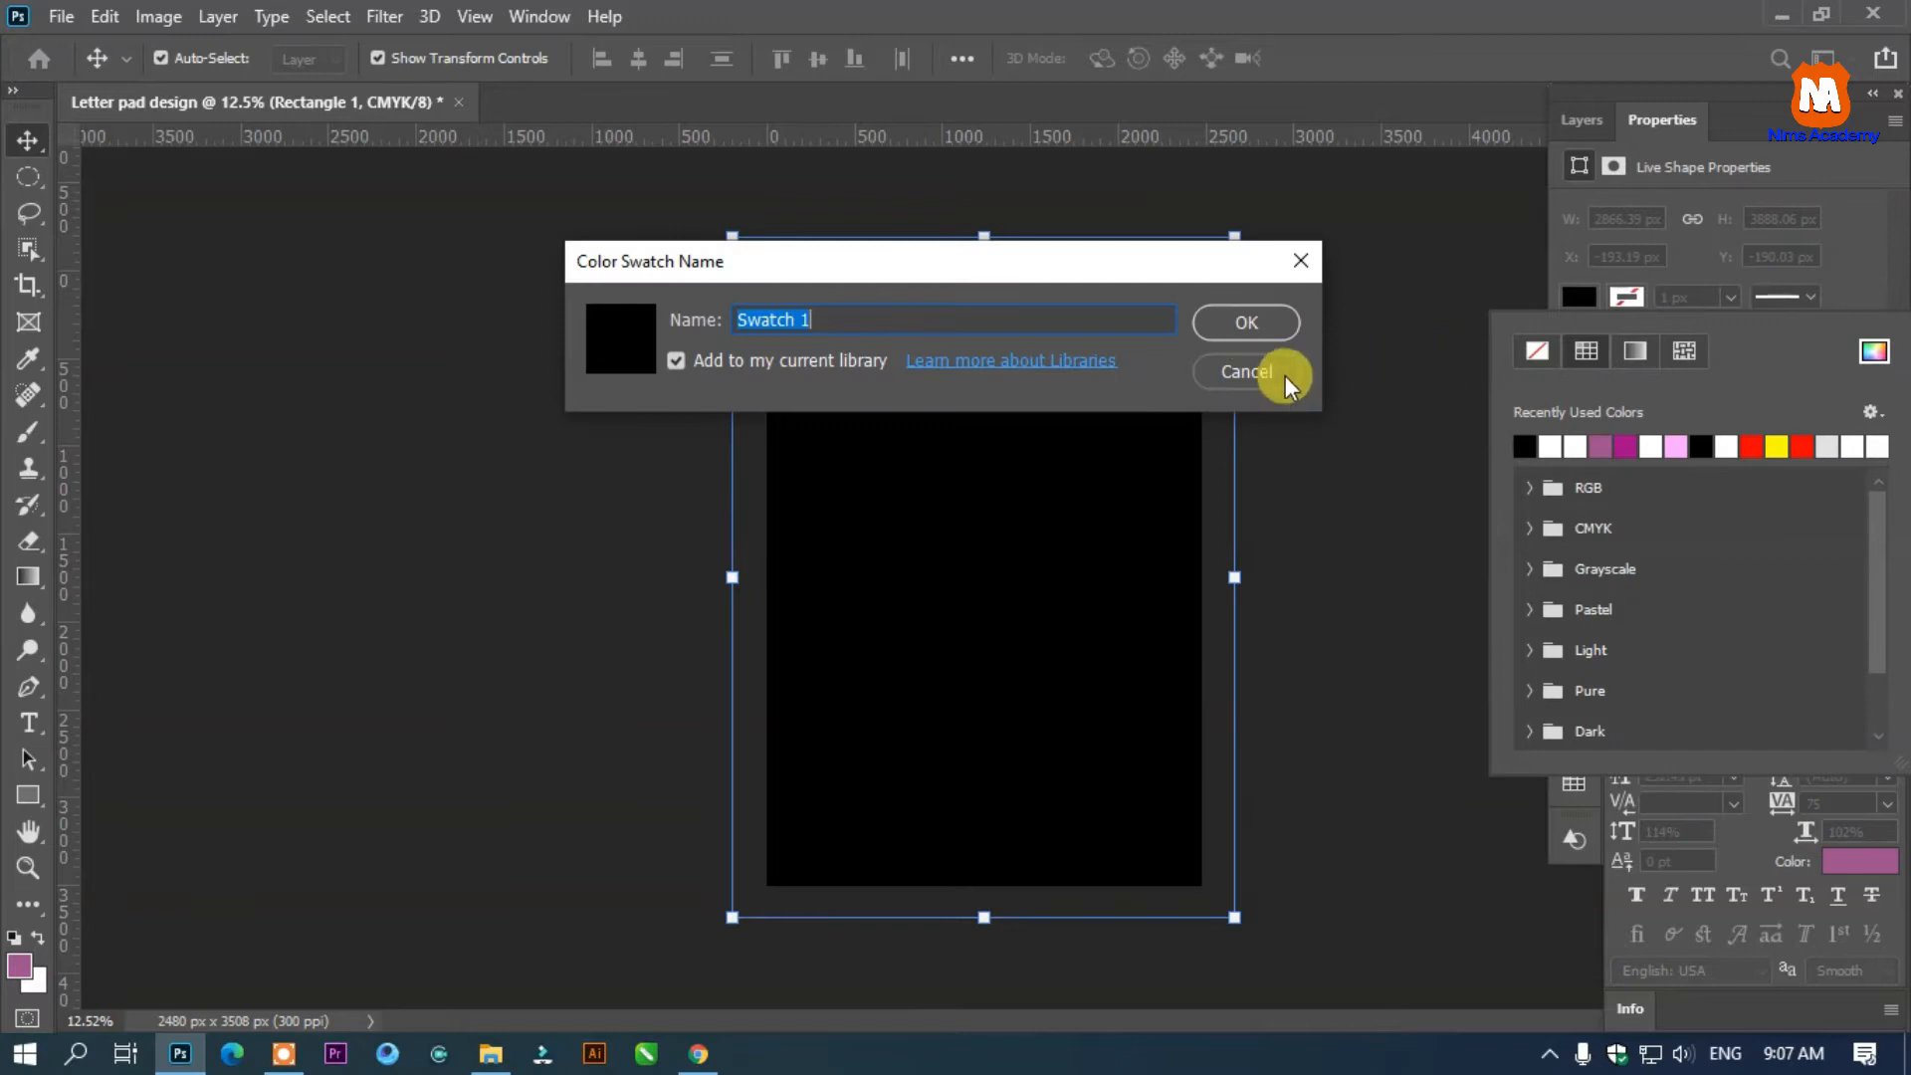
{"action": "left_click", "coordinate": [1246, 370]}
{"action": "mouse_move", "coordinate": [1282, 451]}
{"action": "left_mouse_down"}
{"action": "mouse_move", "coordinate": [1169, 392]}
{"action": "mouse_move", "coordinate": [1157, 294]}
{"action": "left_mouse_up"}
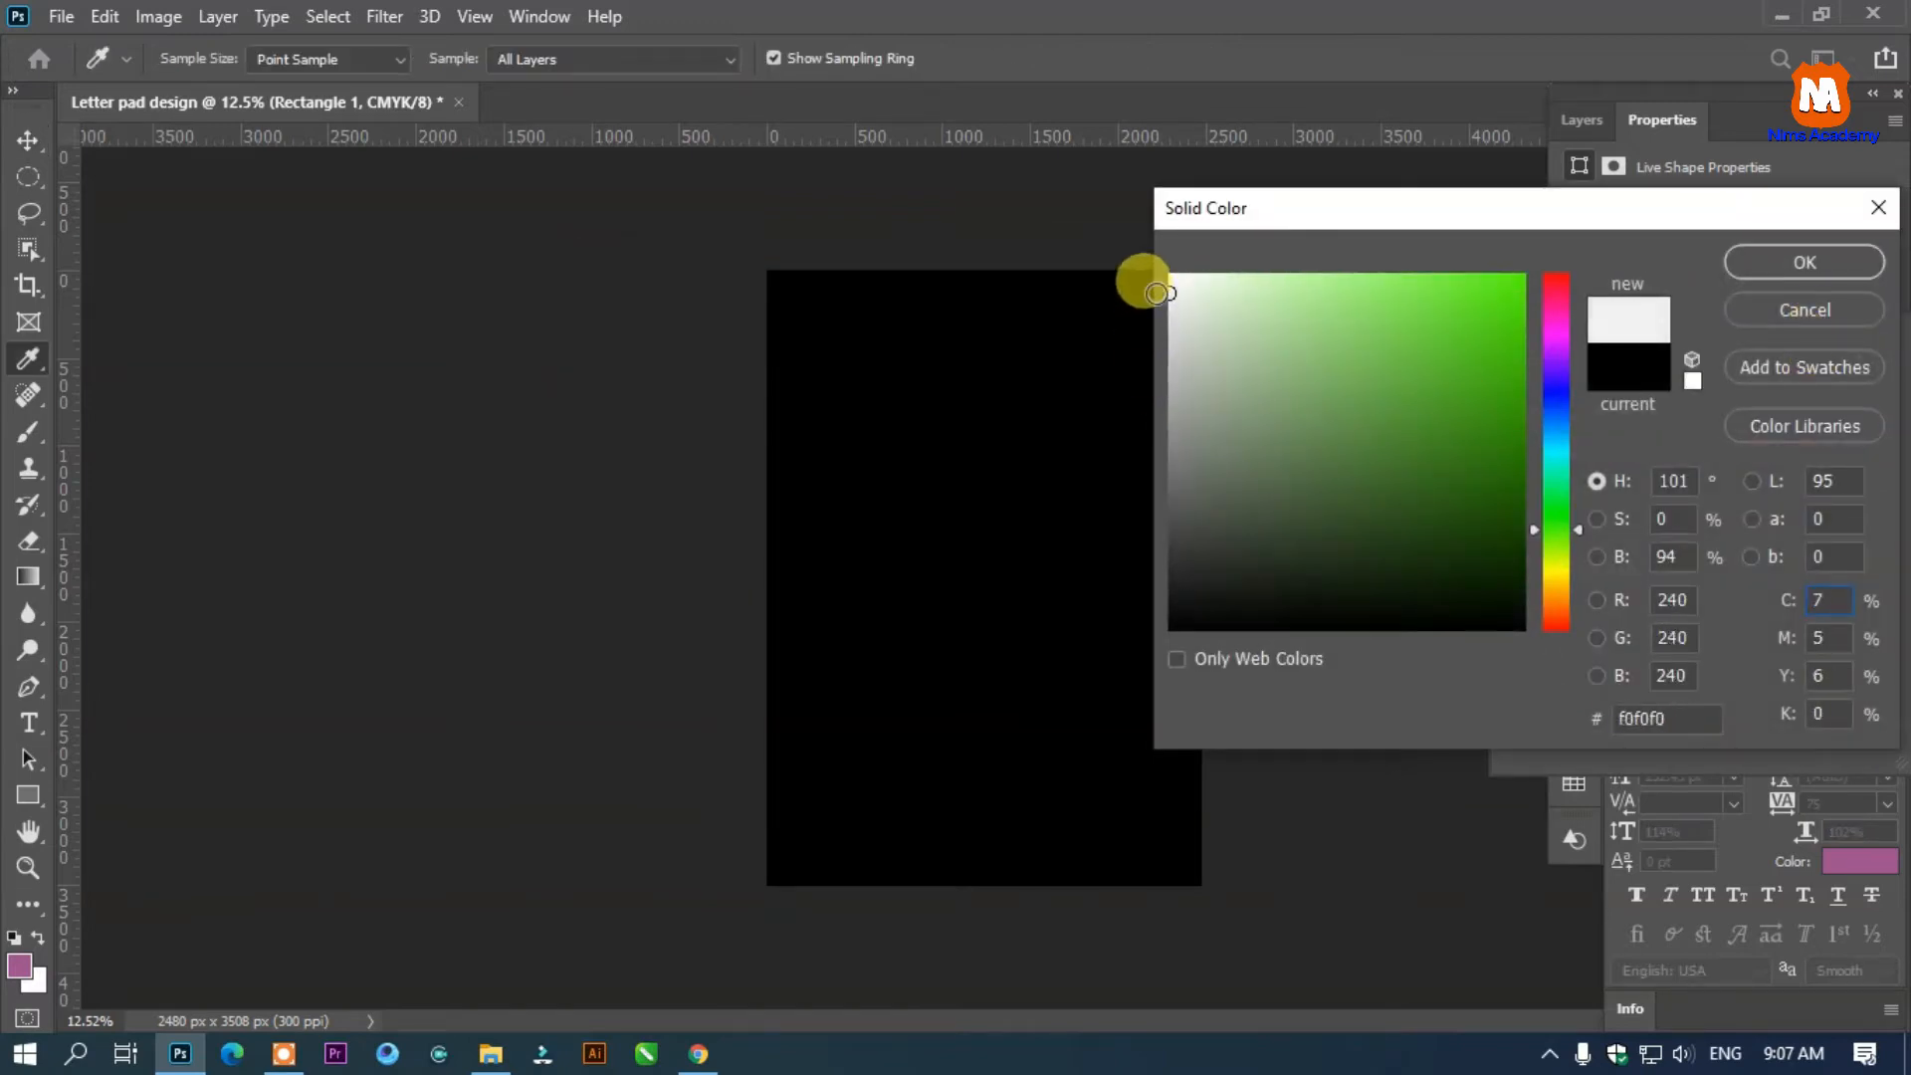
{"action": "left_click", "coordinate": [1727, 265]}
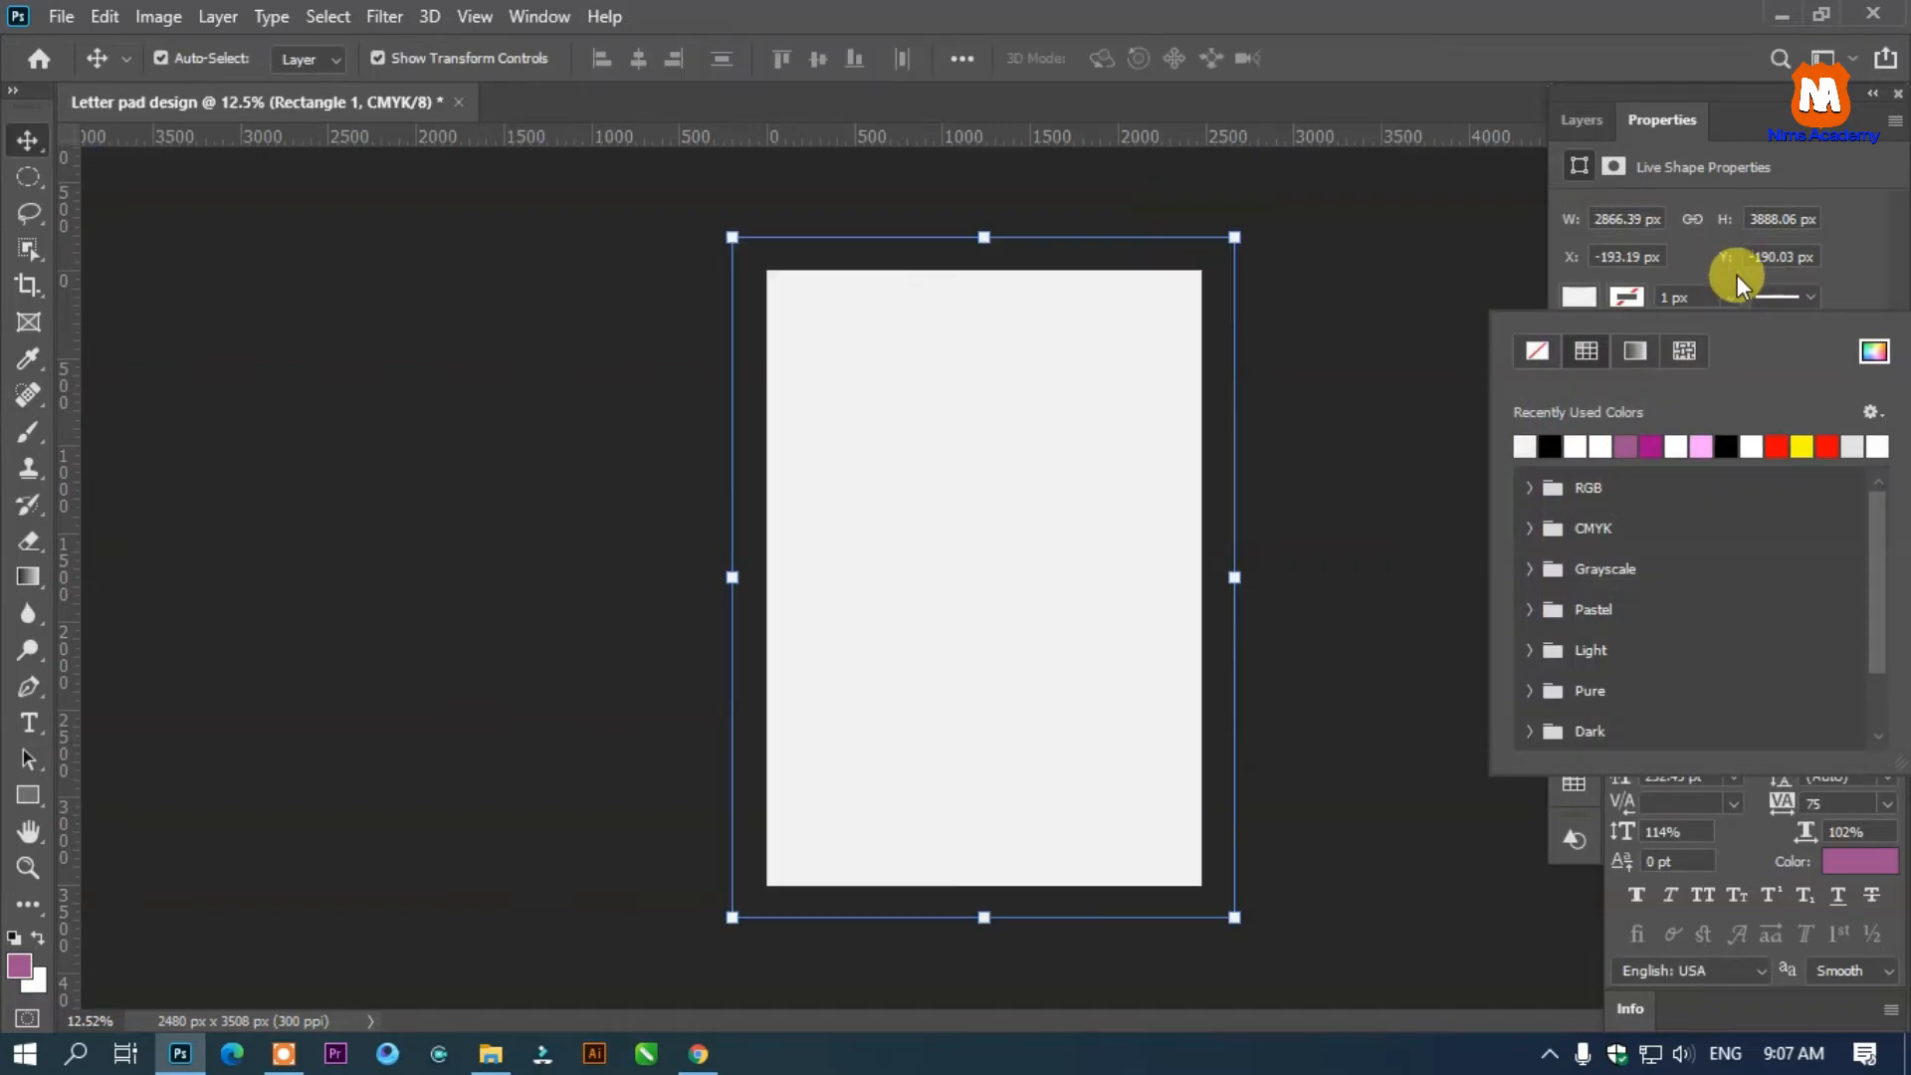
{"action": "left_click", "coordinate": [222, 264]}
{"action": "left_click", "coordinate": [222, 264]}
Draw a second rectangle about 2856 by 687 px and align it with the page's top edge
{"action": "left_click", "coordinate": [30, 793]}
{"action": "right_click", "coordinate": [33, 792]}
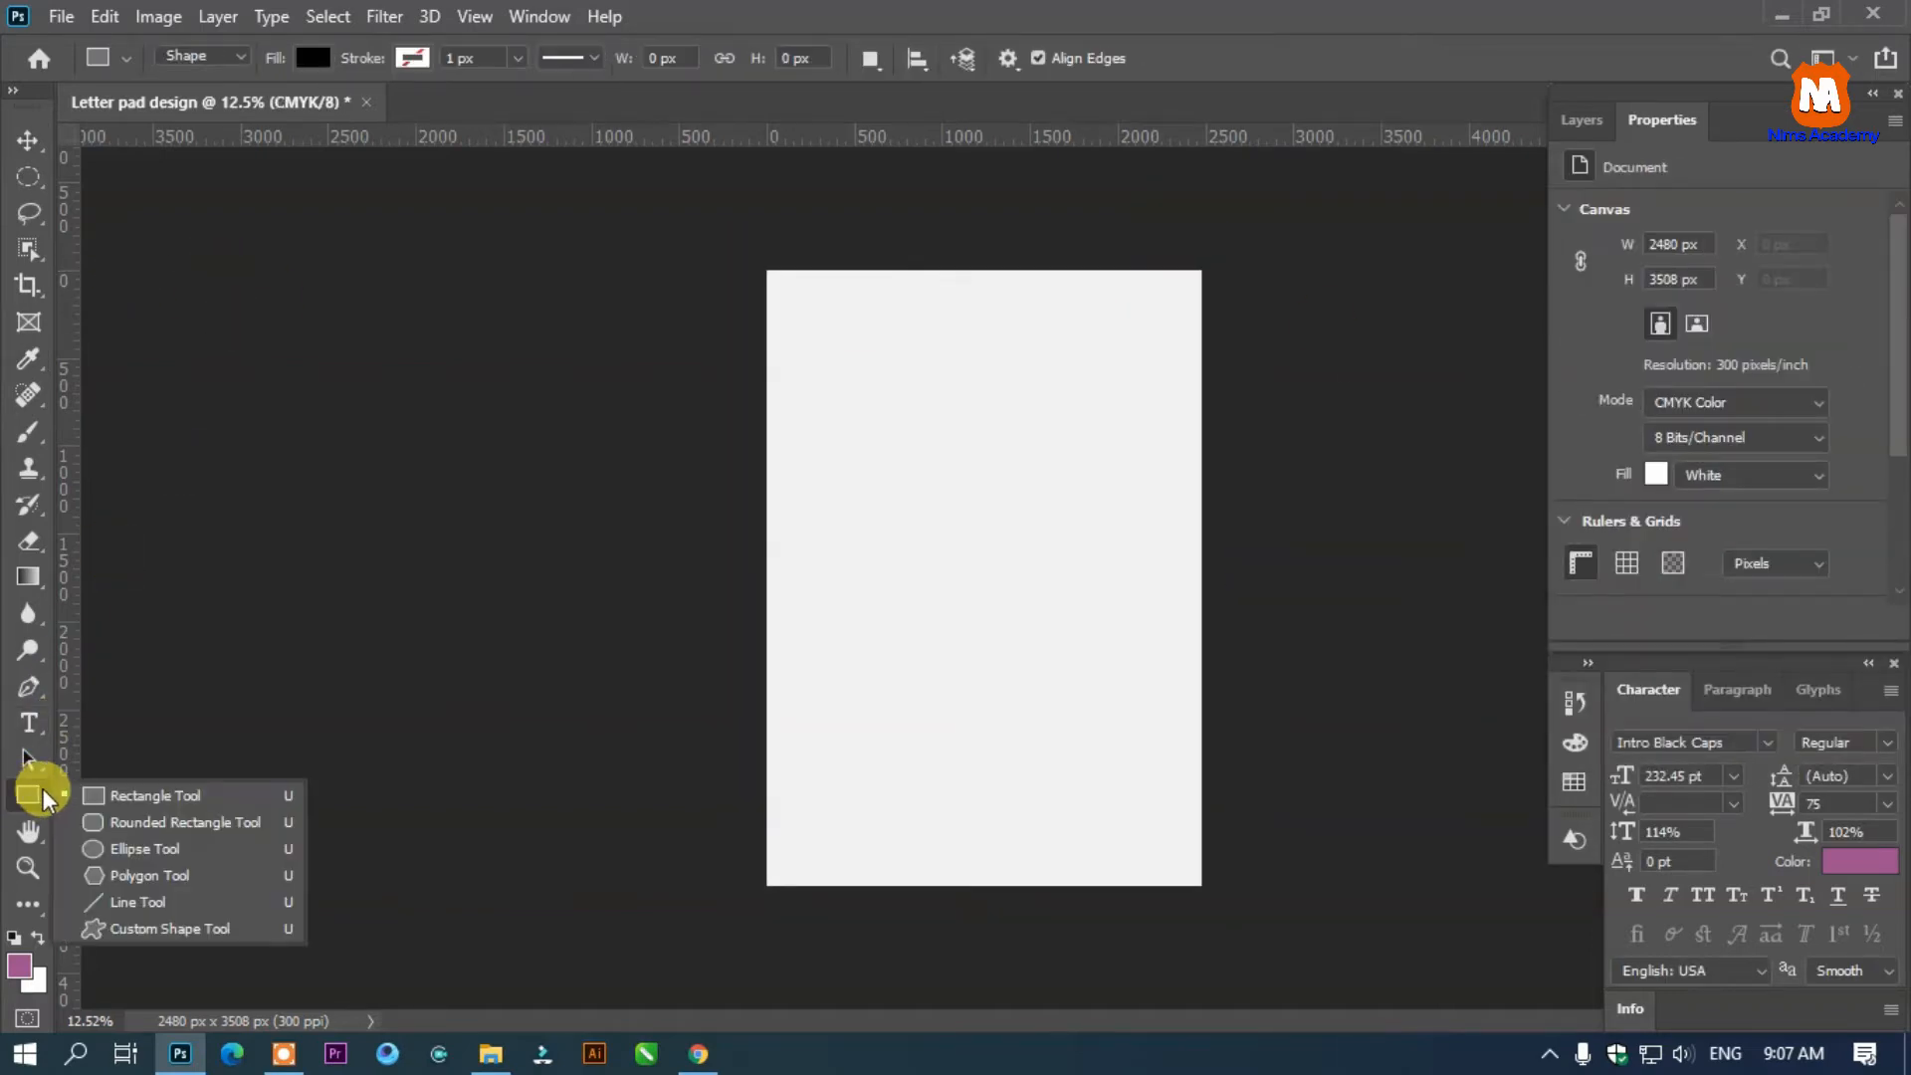
{"action": "left_click", "coordinate": [140, 801]}
{"action": "left_click_drag", "start_coordinate": [834, 402], "coordinate": [1084, 459]}
{"action": "left_click", "coordinate": [30, 141]}
{"action": "left_click_drag", "start_coordinate": [755, 348], "coordinate": [1013, 306]}
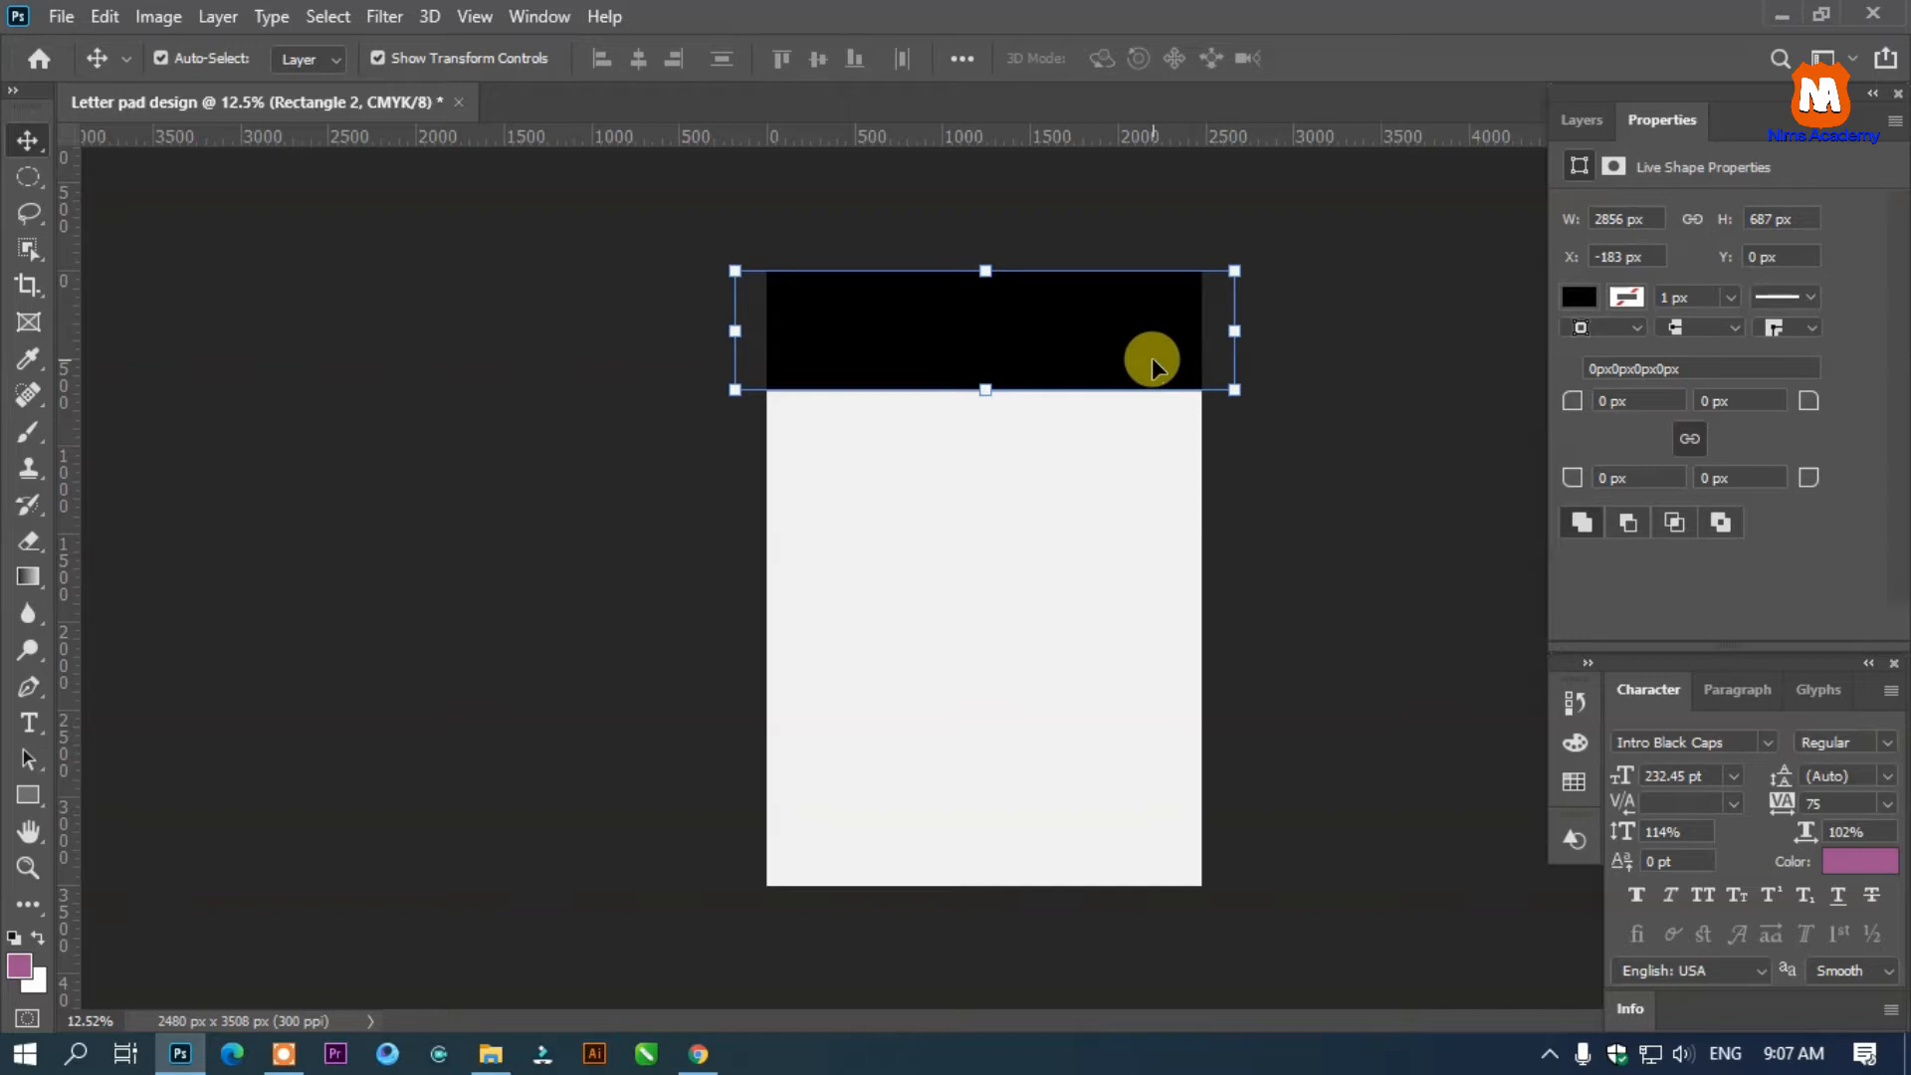
Scale the header rectangle down to about 2591 by 623 px and center it along the page's top edge
{"action": "left_click_drag", "start_coordinate": [1233, 338], "coordinate": [1195, 329]}
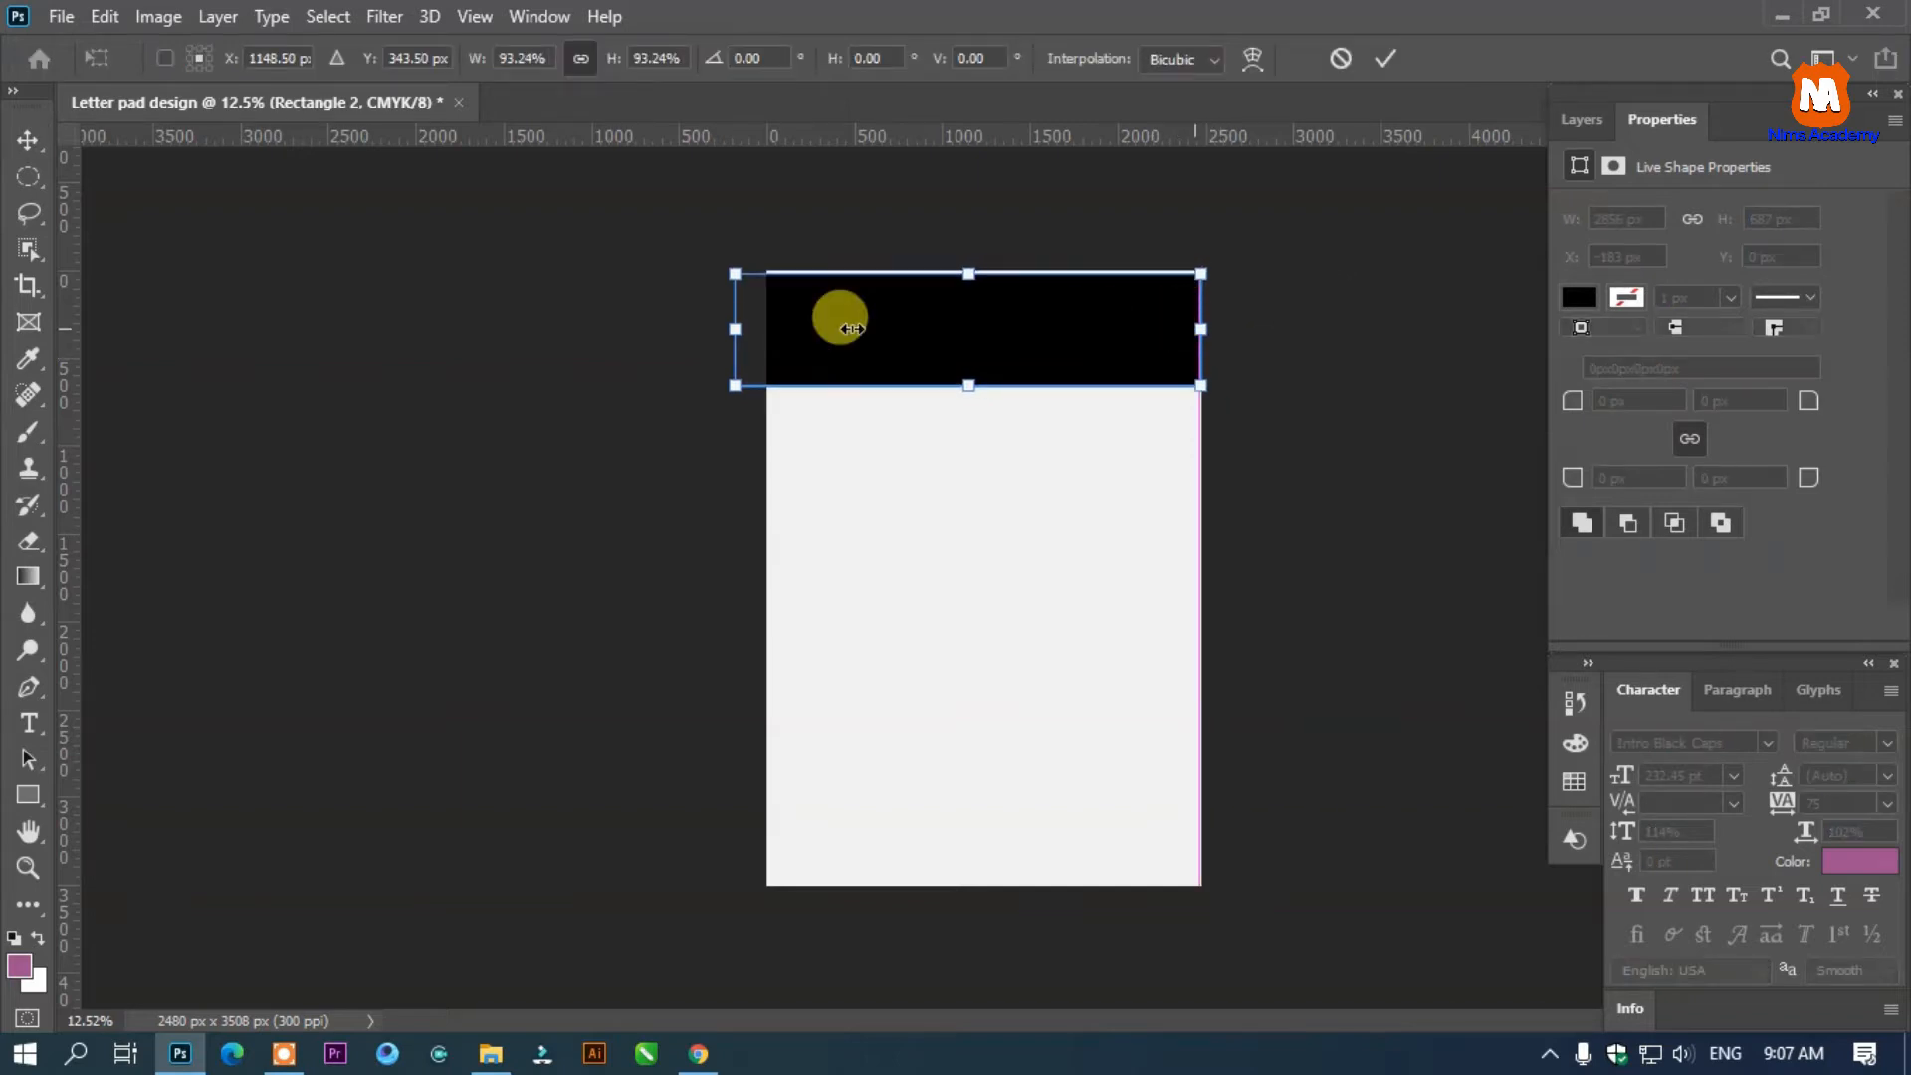
{"action": "left_click_drag", "start_coordinate": [734, 329], "coordinate": [748, 329]}
{"action": "left_click_drag", "start_coordinate": [911, 326], "coordinate": [922, 322]}
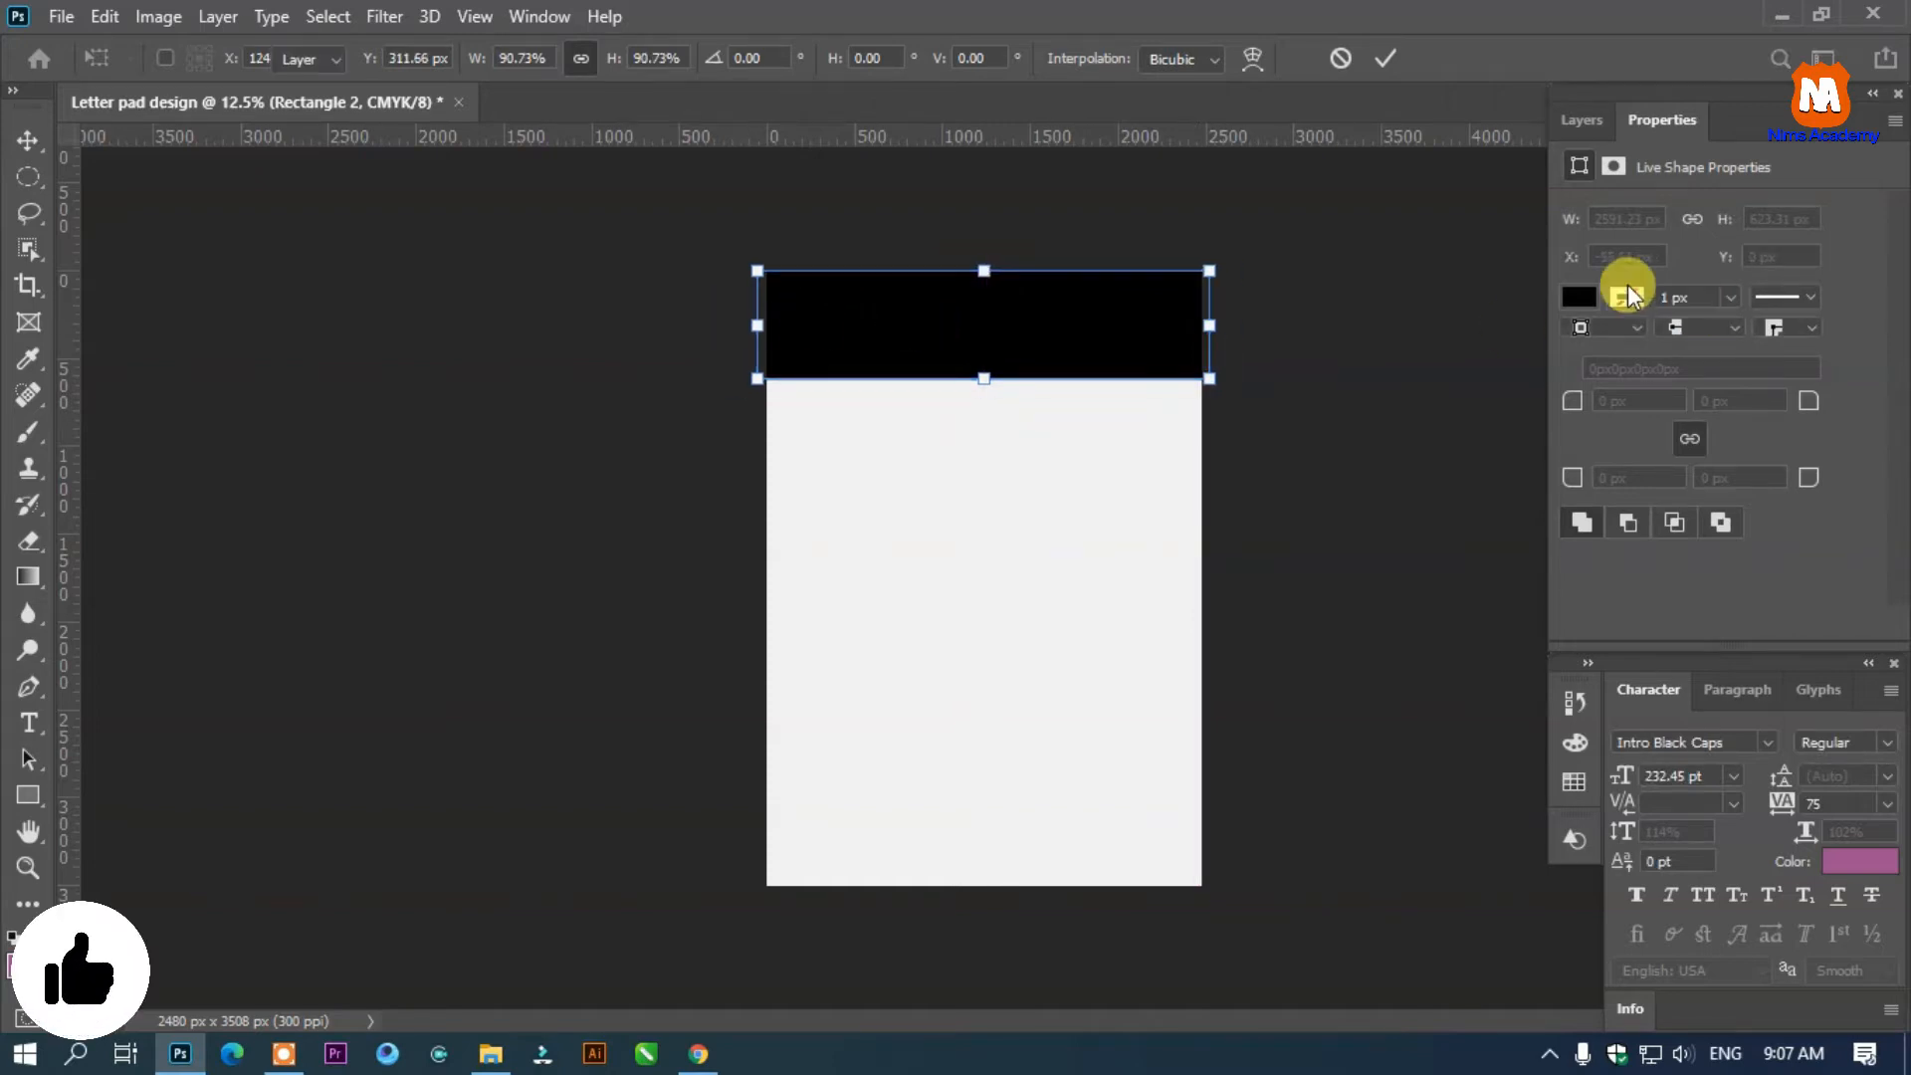
Fill the header rectangle with orange f88000
{"action": "left_click", "coordinate": [1580, 296]}
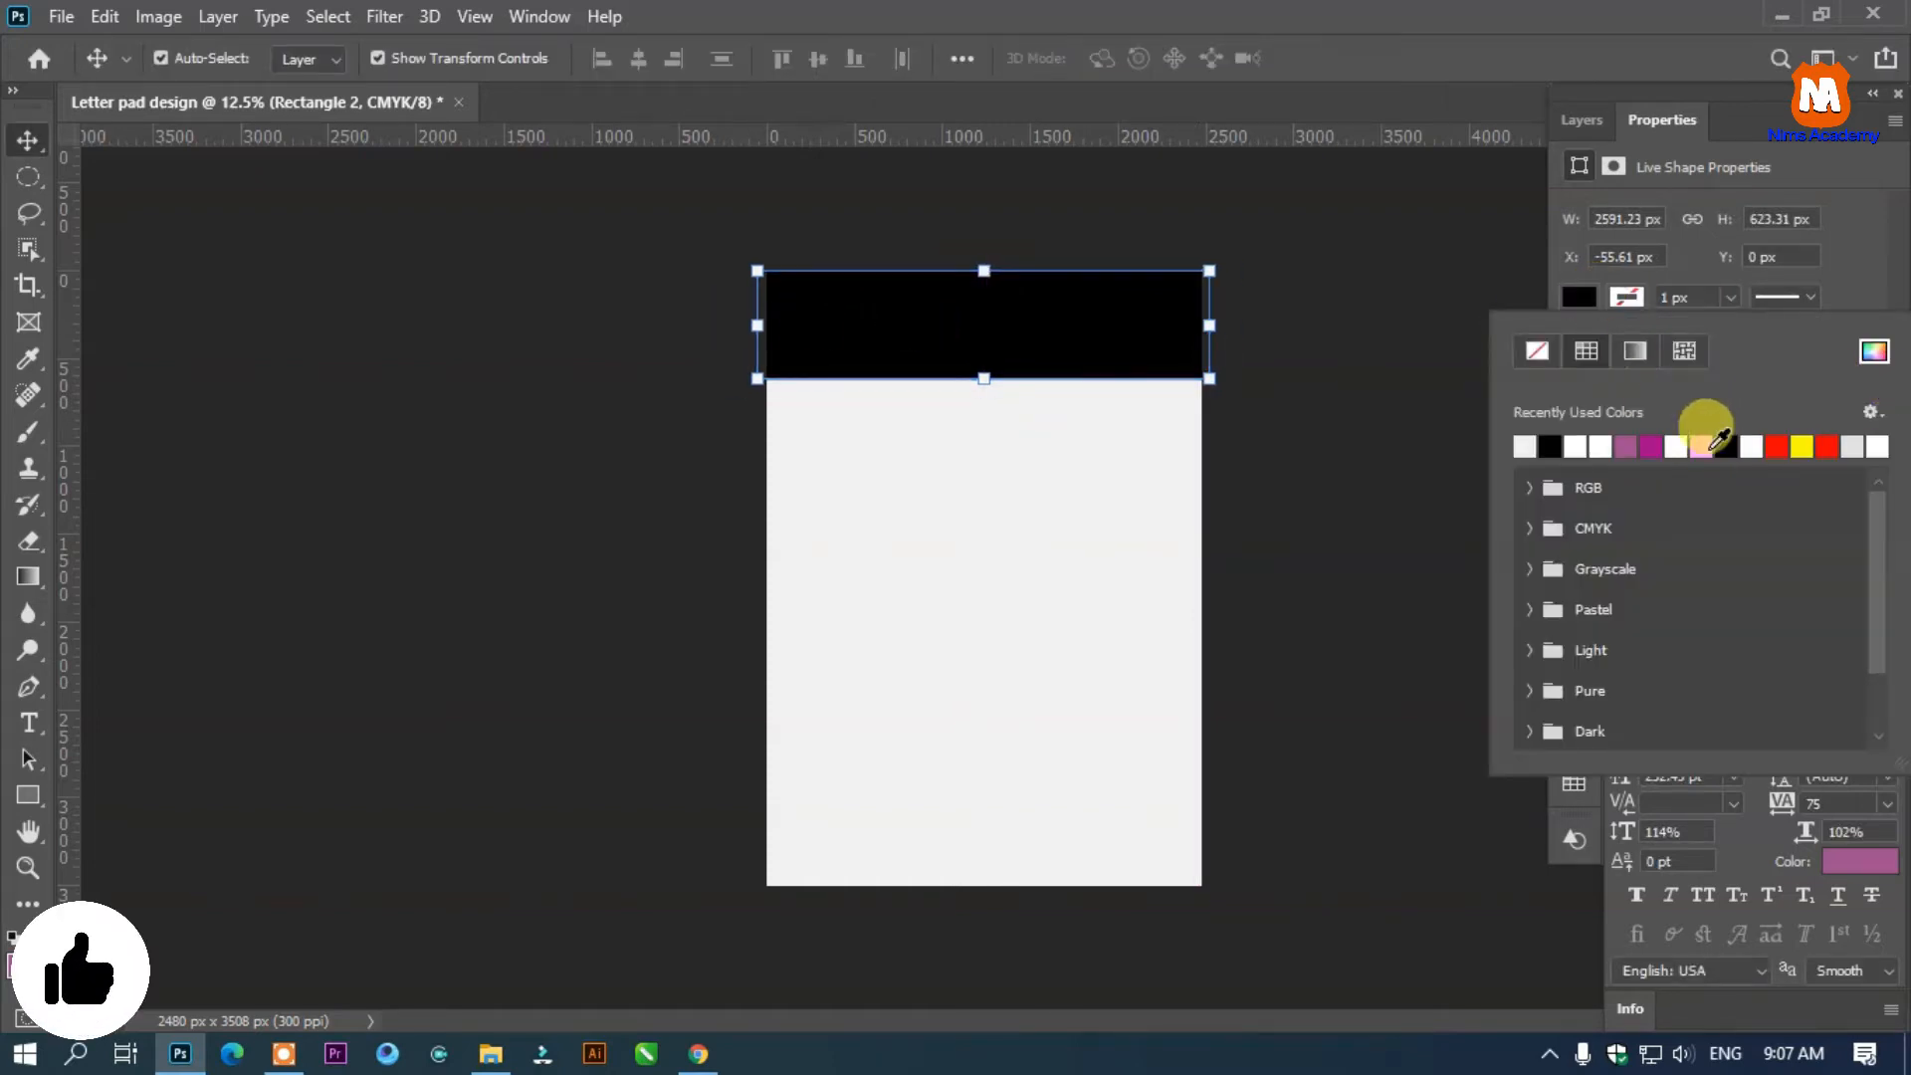
{"action": "left_click", "coordinate": [1872, 352]}
{"action": "left_click_drag", "start_coordinate": [1538, 424], "coordinate": [1560, 600]}
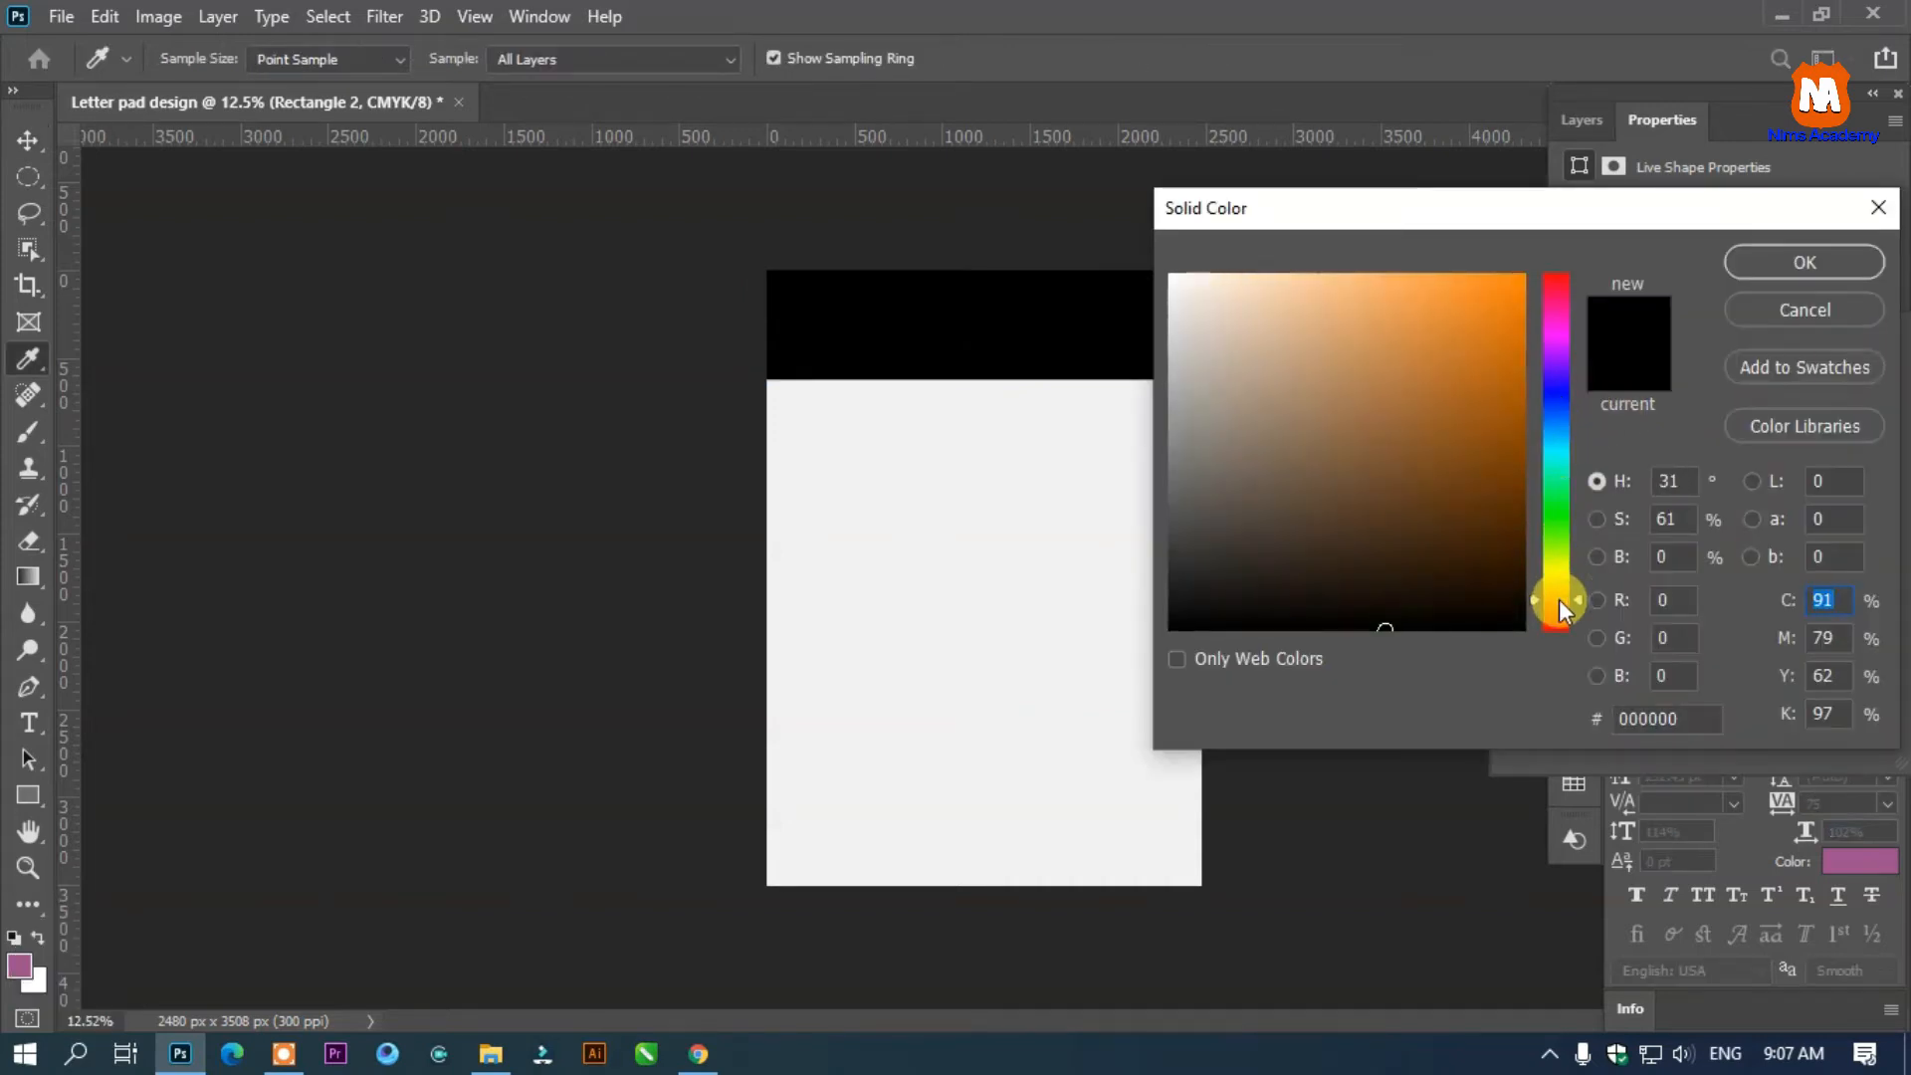
{"action": "left_click", "coordinate": [1523, 275]}
{"action": "left_click", "coordinate": [1829, 261]}
{"action": "mouse_move", "coordinate": [1476, 339]}
{"action": "left_mouse_down"}
{"action": "mouse_move", "coordinate": [1523, 312]}
{"action": "mouse_move", "coordinate": [1514, 426]}
{"action": "mouse_move", "coordinate": [1138, 274]}
{"action": "mouse_move", "coordinate": [1621, 298]}
{"action": "mouse_move", "coordinate": [1620, 264]}
{"action": "mouse_move", "coordinate": [1612, 290]}
{"action": "mouse_move", "coordinate": [1627, 283]}
{"action": "left_mouse_up"}
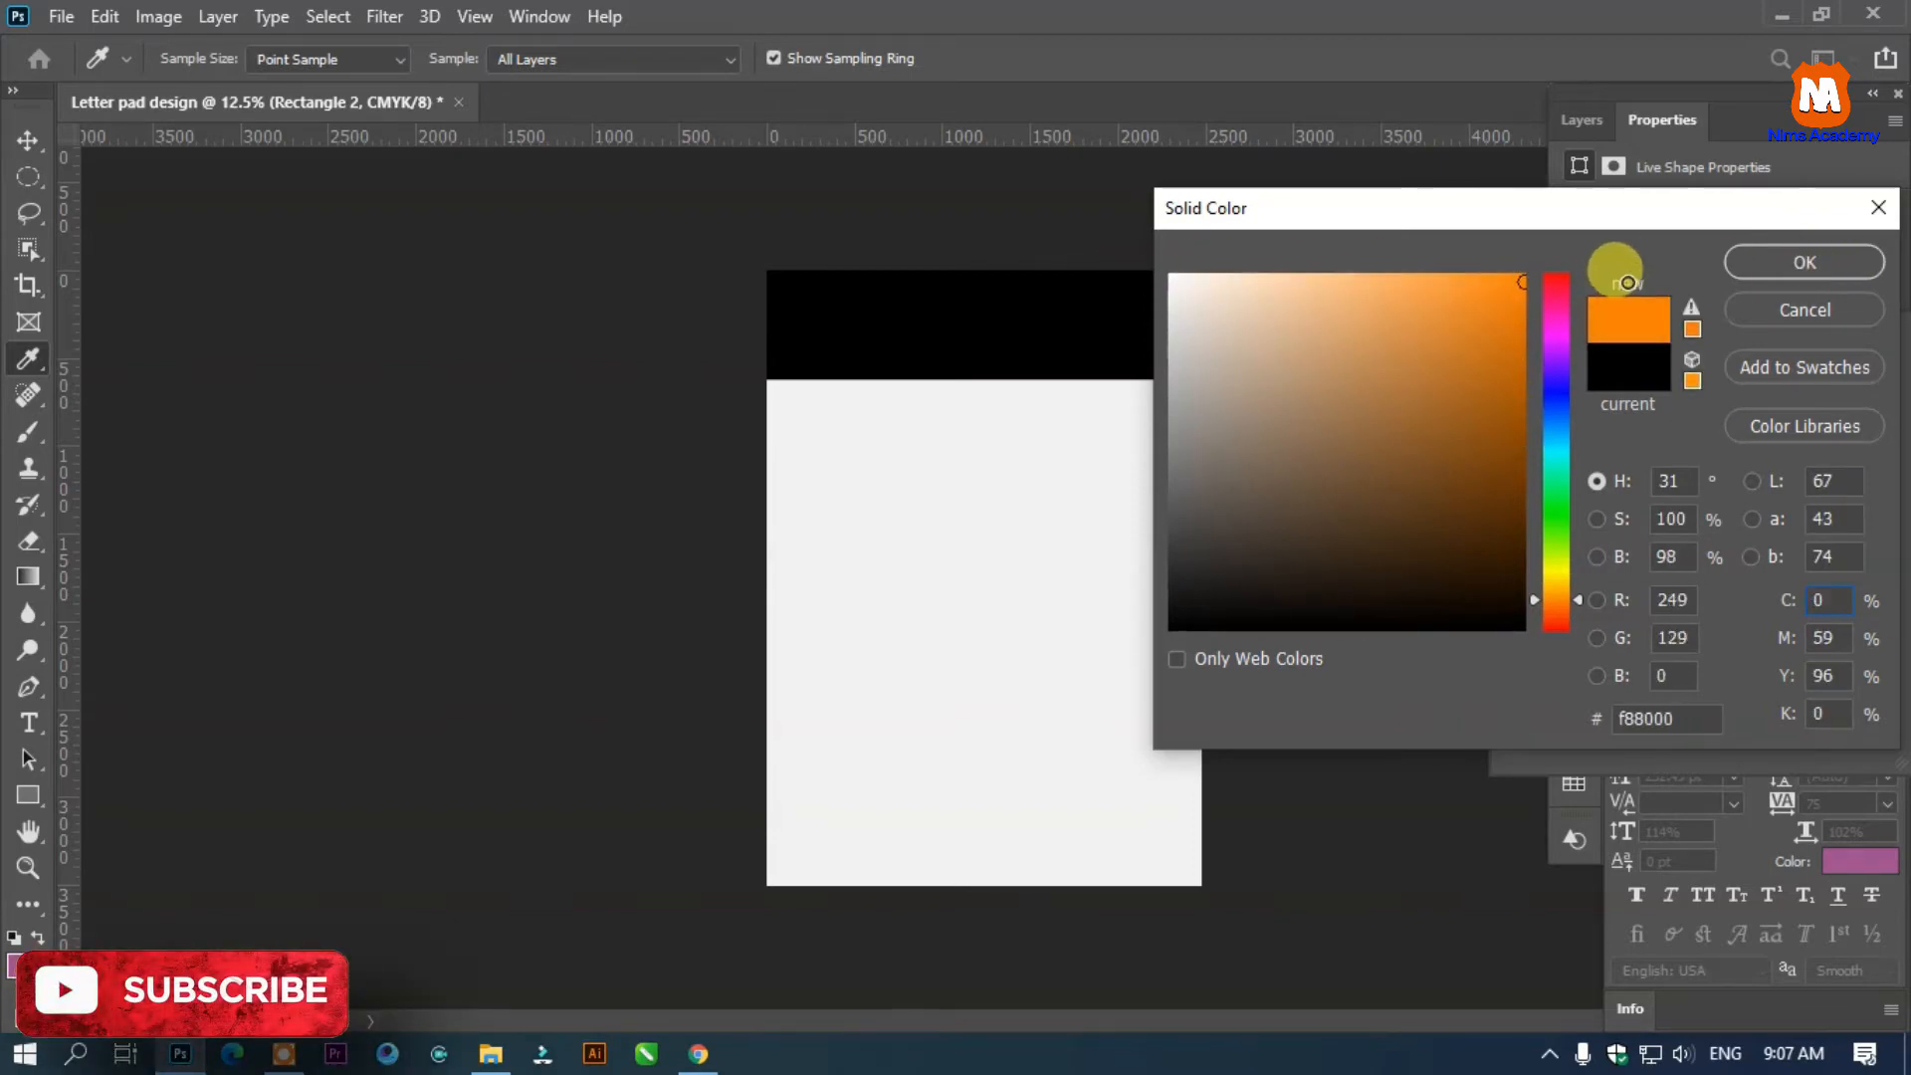
{"action": "left_click", "coordinate": [1804, 267]}
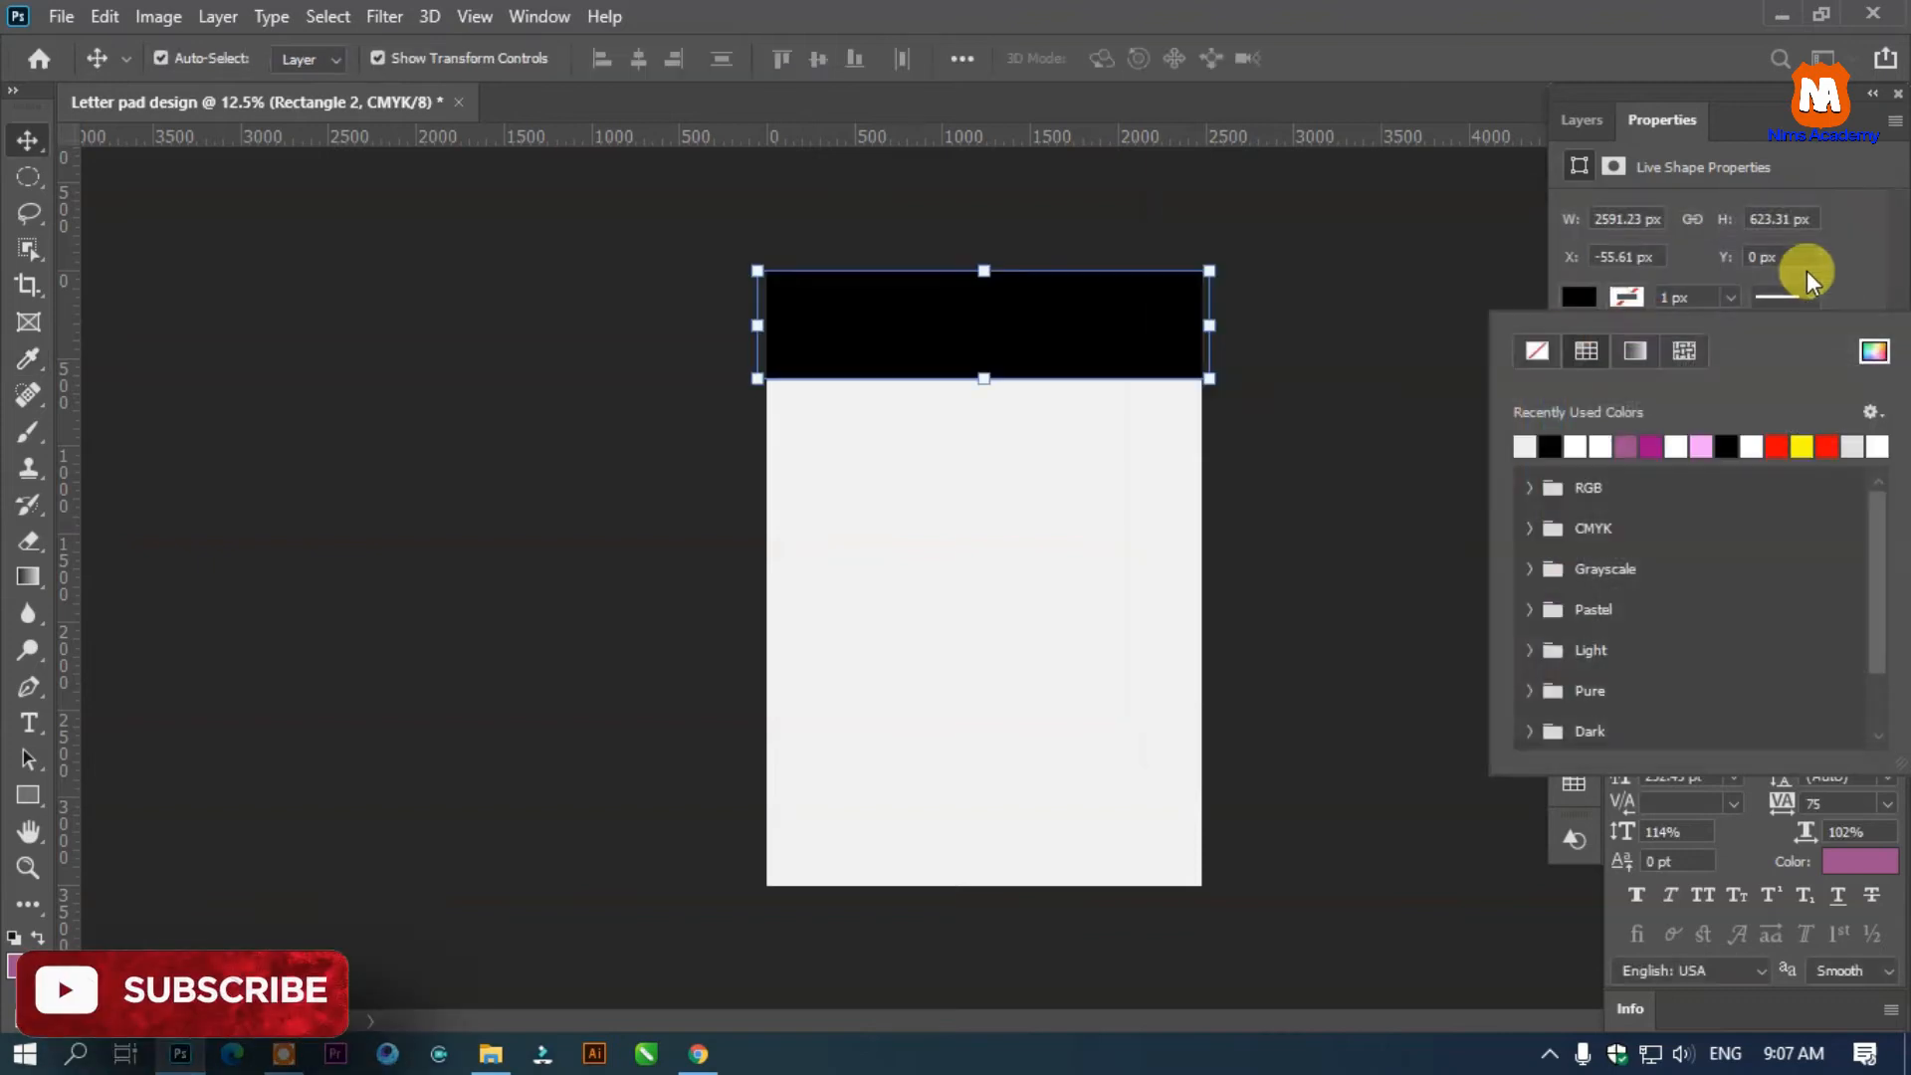
{"action": "left_click", "coordinate": [1277, 217]}
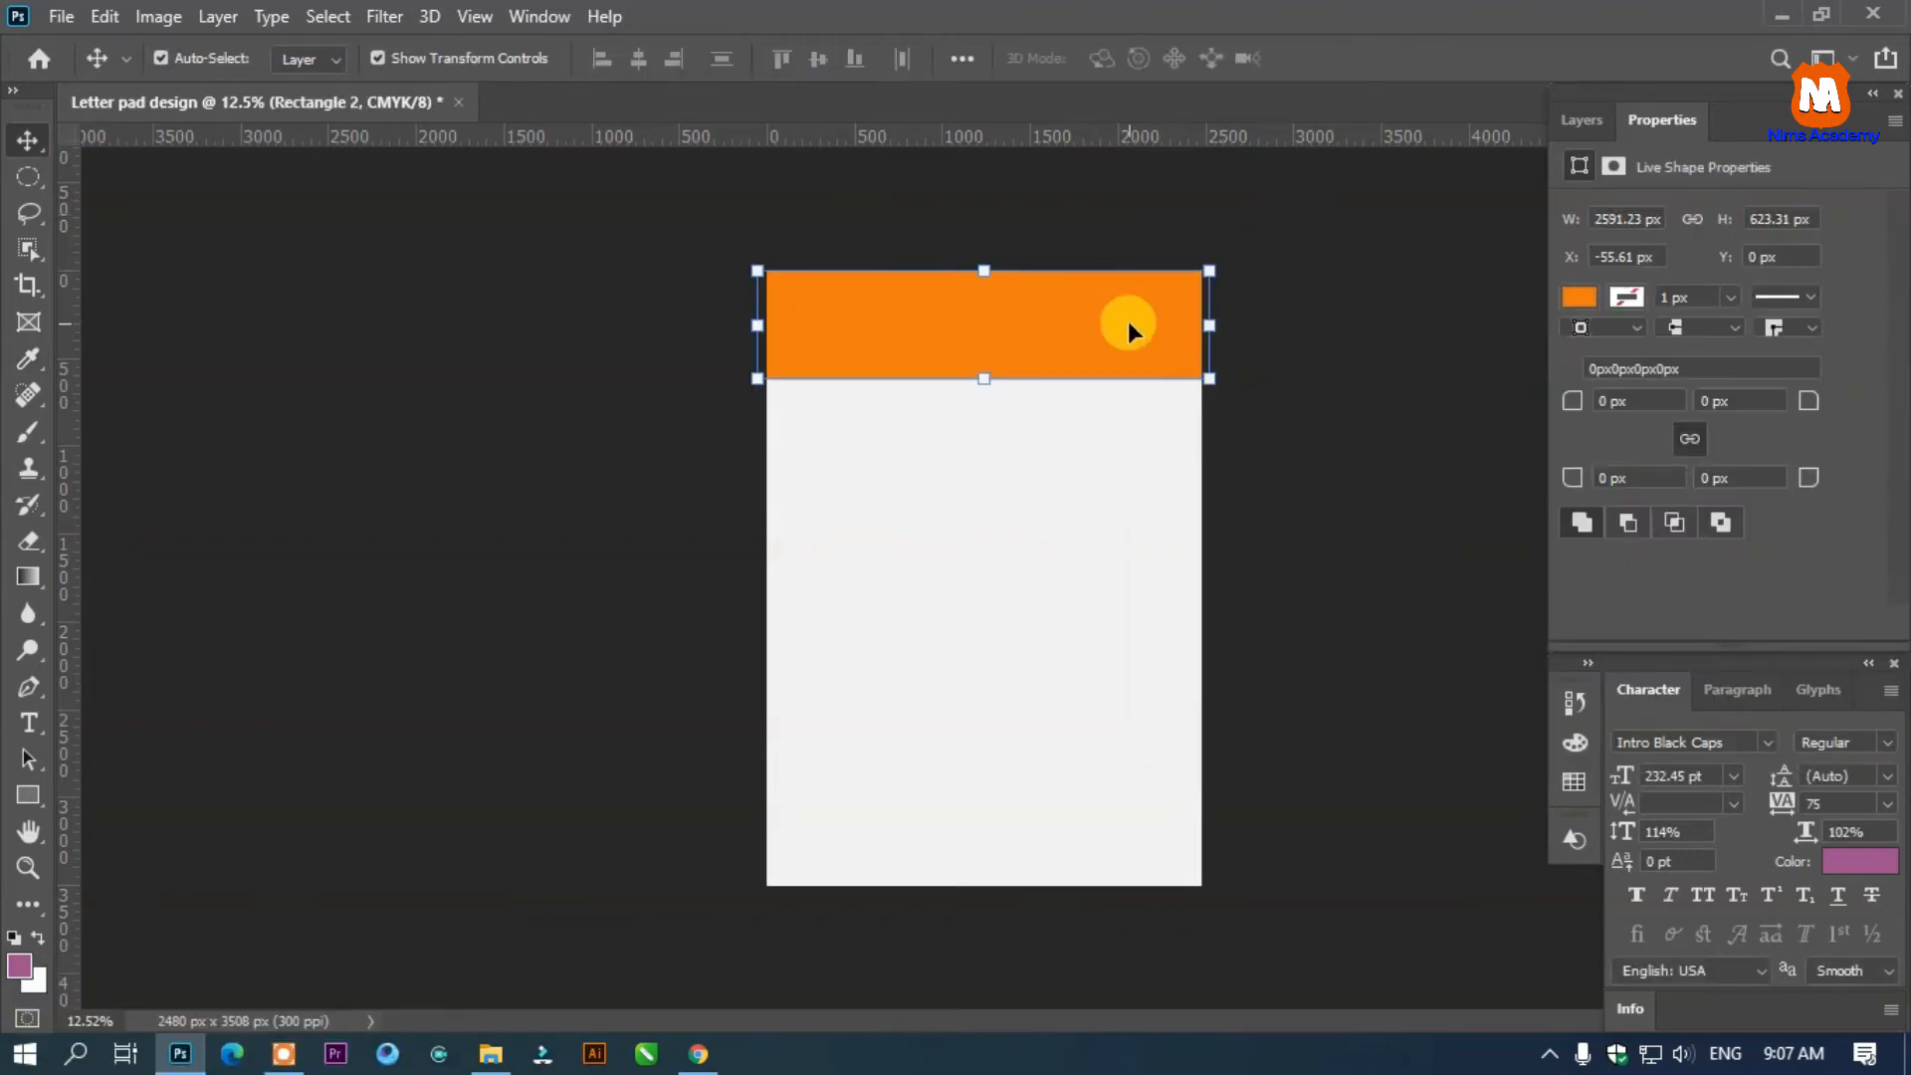
Duplicate the orange header rectangle and nudge the original Rectangle 2 layer slightly down beneath the copy
{"action": "key", "text": "ctrl+j"}
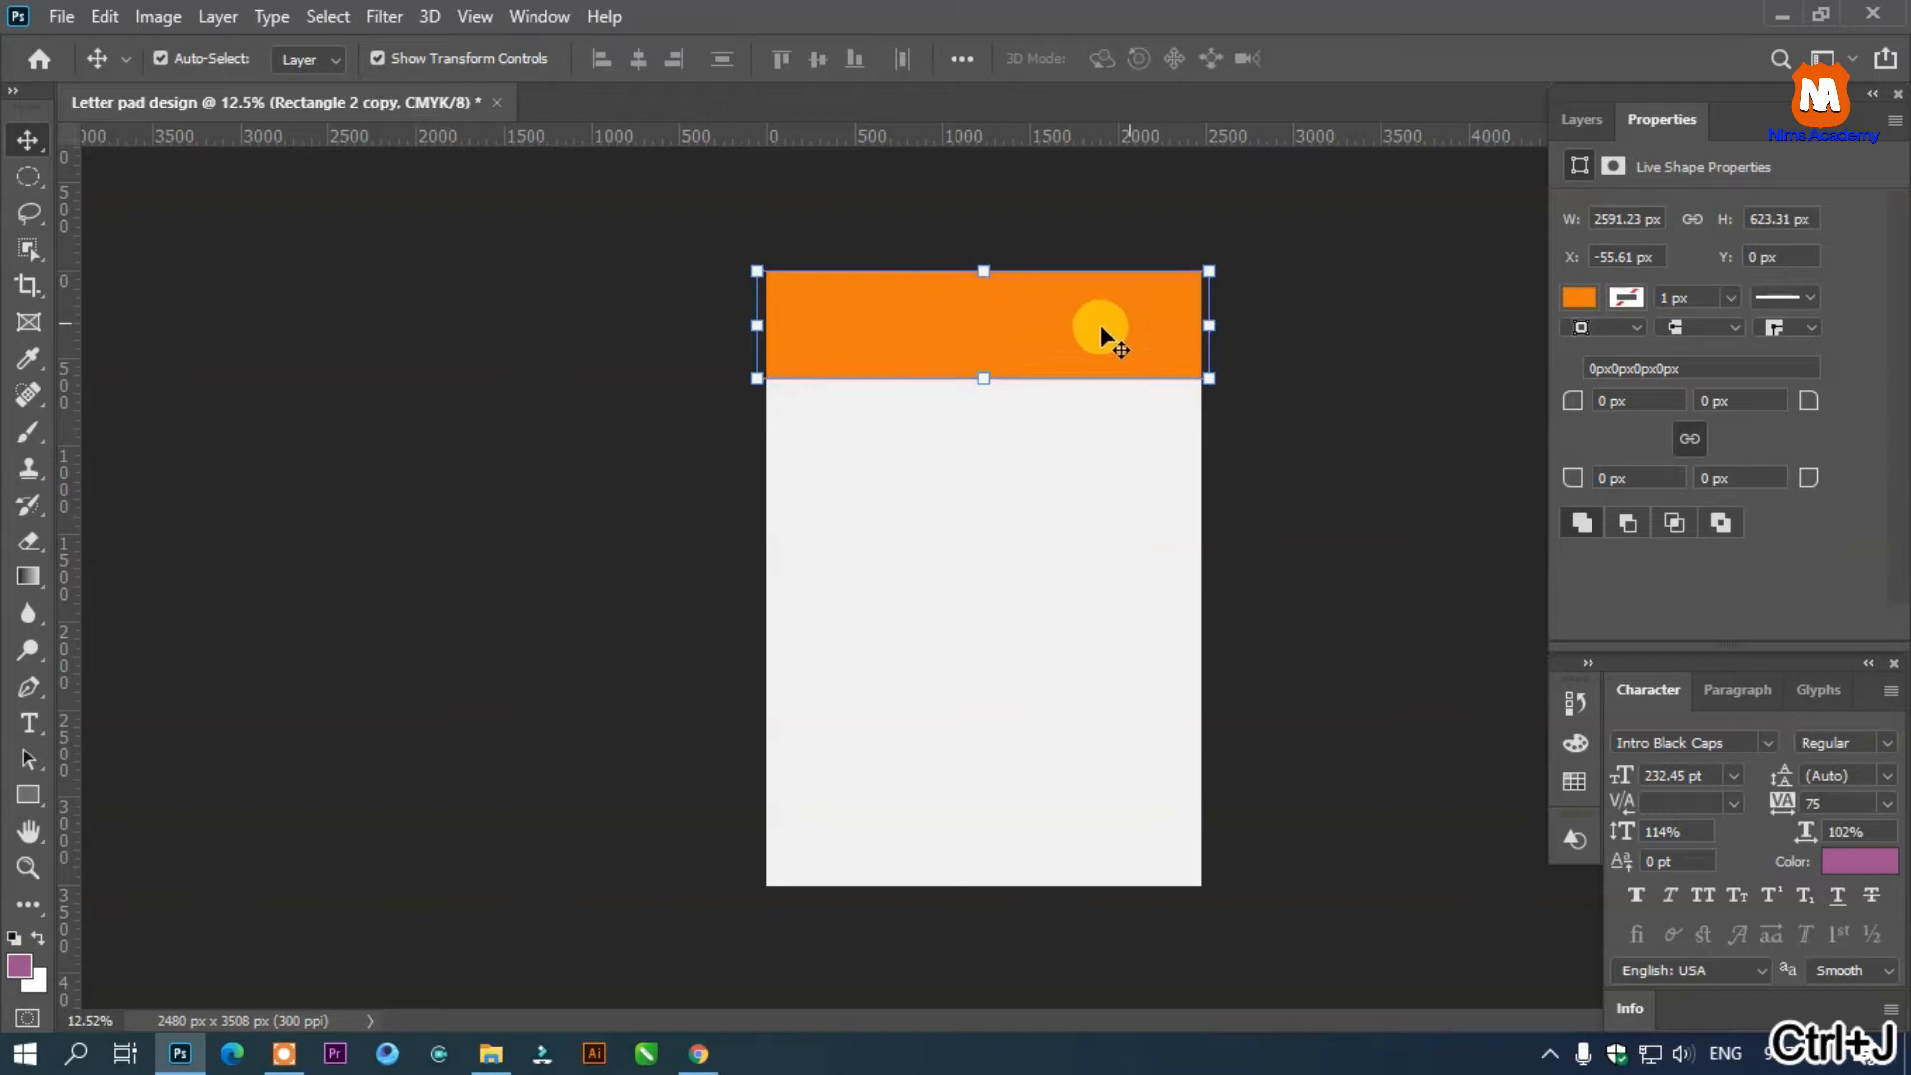
{"action": "key", "text": "F7"}
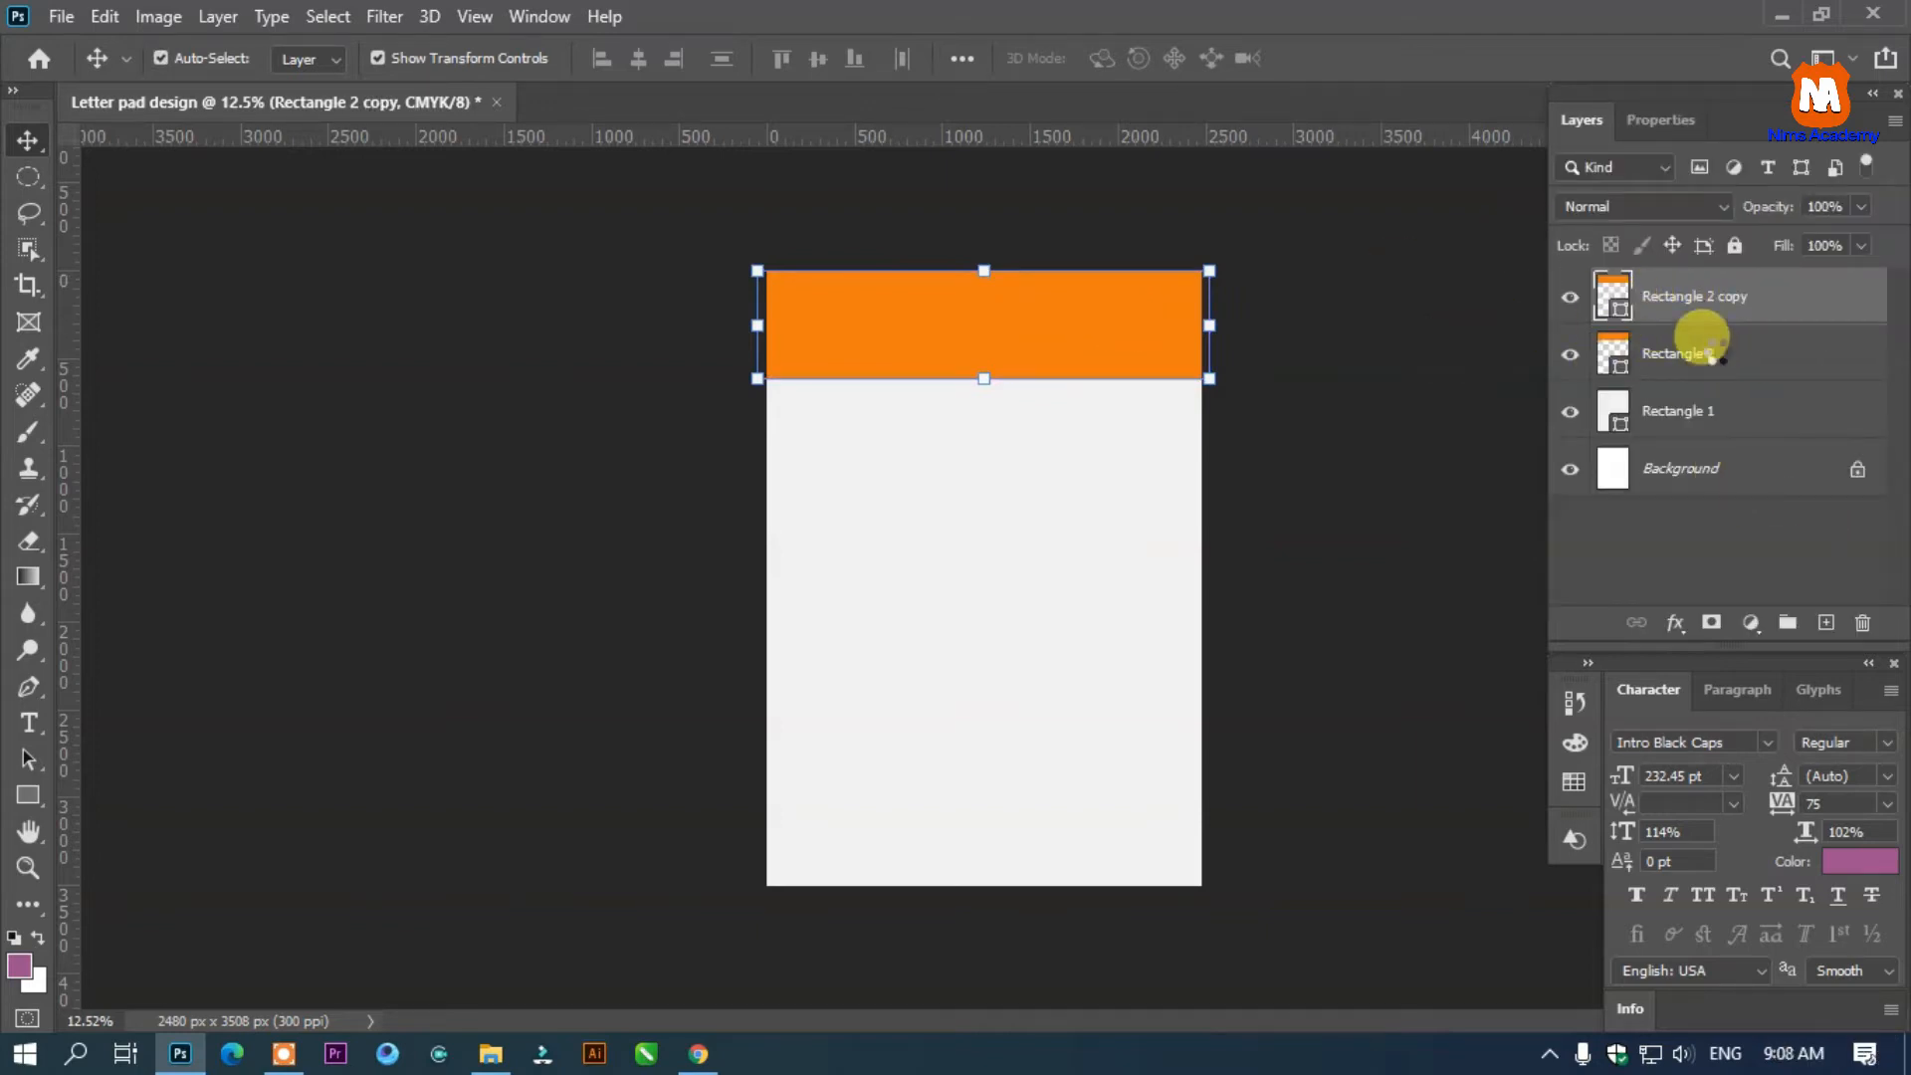
{"action": "left_click", "coordinate": [1704, 348]}
{"action": "key", "text": "shift+Down"}
{"action": "key", "text": "shift+Down"}
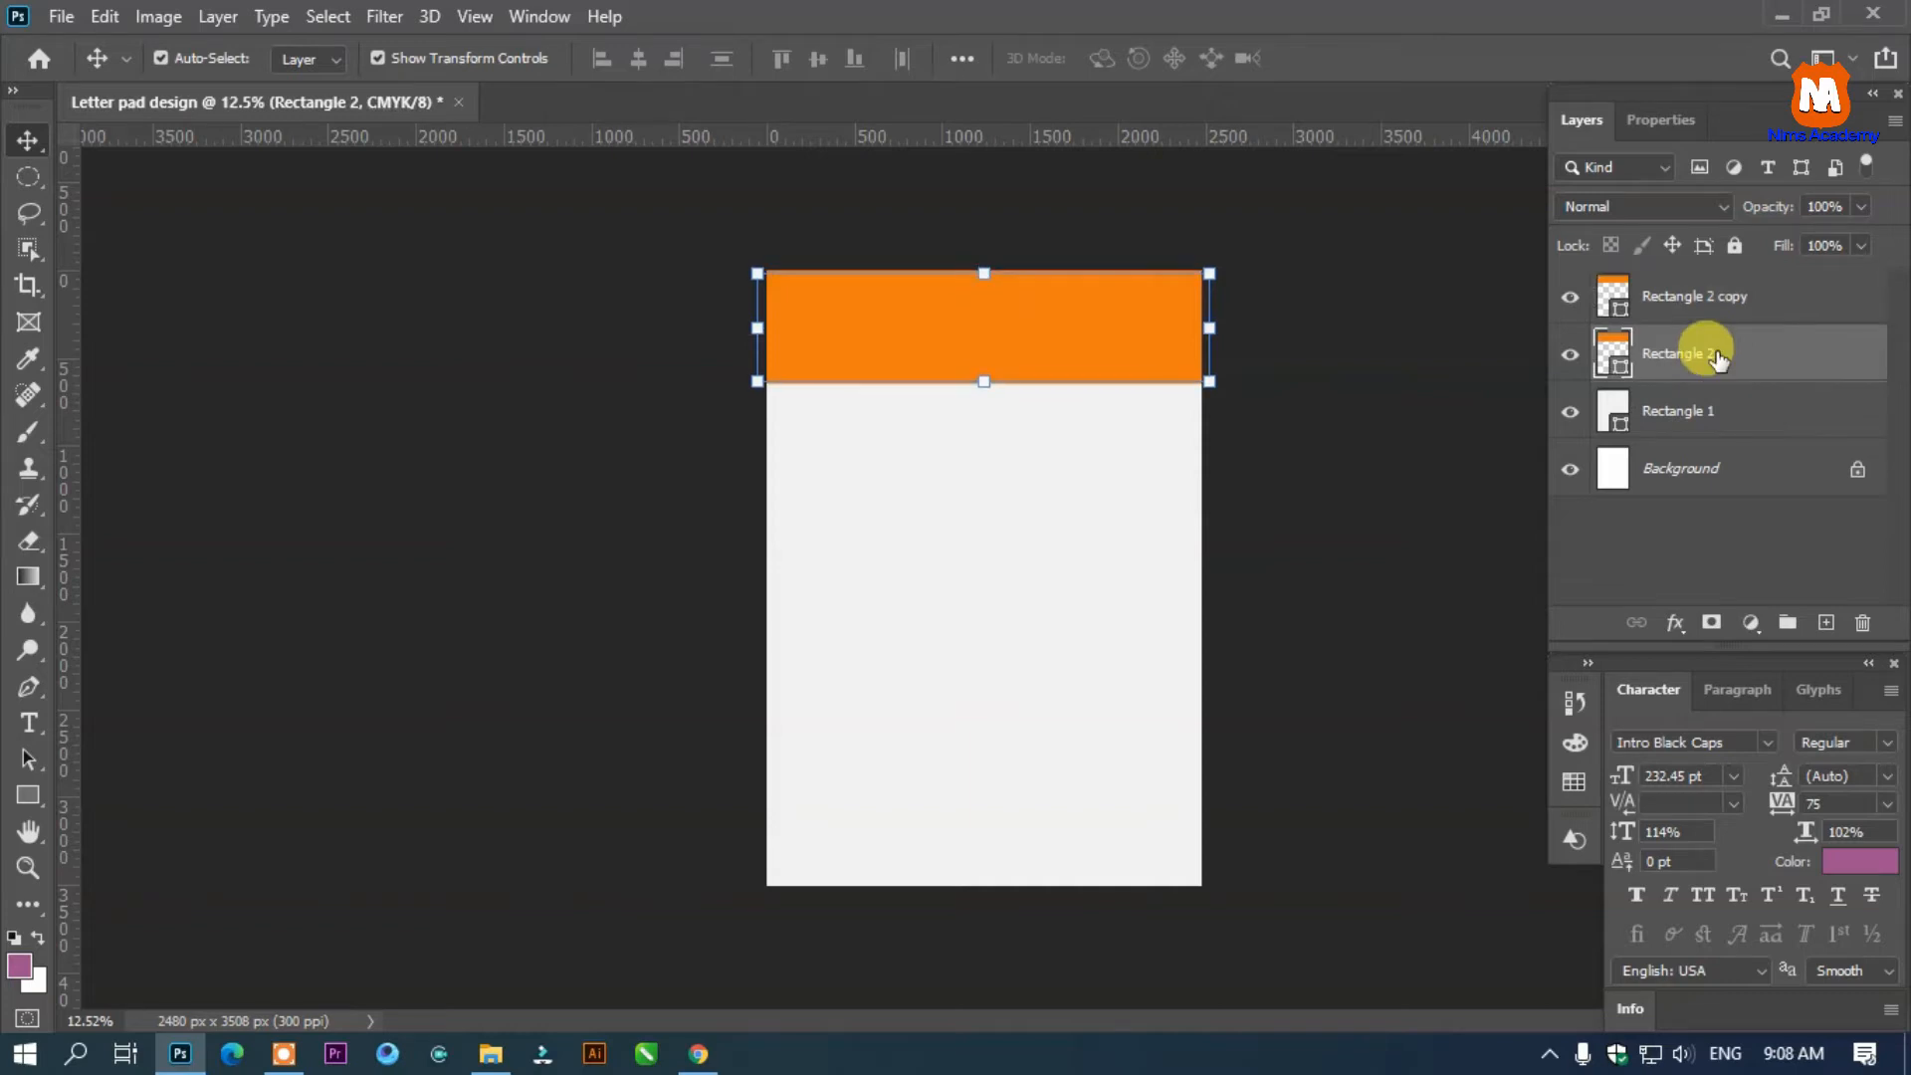
Change the fill of the lower header rectangle, Rectangle 2, to a darker orange
{"action": "double_click", "coordinate": [1610, 346]}
{"action": "left_click", "coordinate": [1514, 386]}
{"action": "mouse_move", "coordinate": [1515, 387]}
{"action": "left_mouse_down"}
{"action": "mouse_move", "coordinate": [1517, 487]}
{"action": "mouse_move", "coordinate": [1549, 351]}
{"action": "left_mouse_up"}
{"action": "left_click", "coordinate": [1840, 261]}
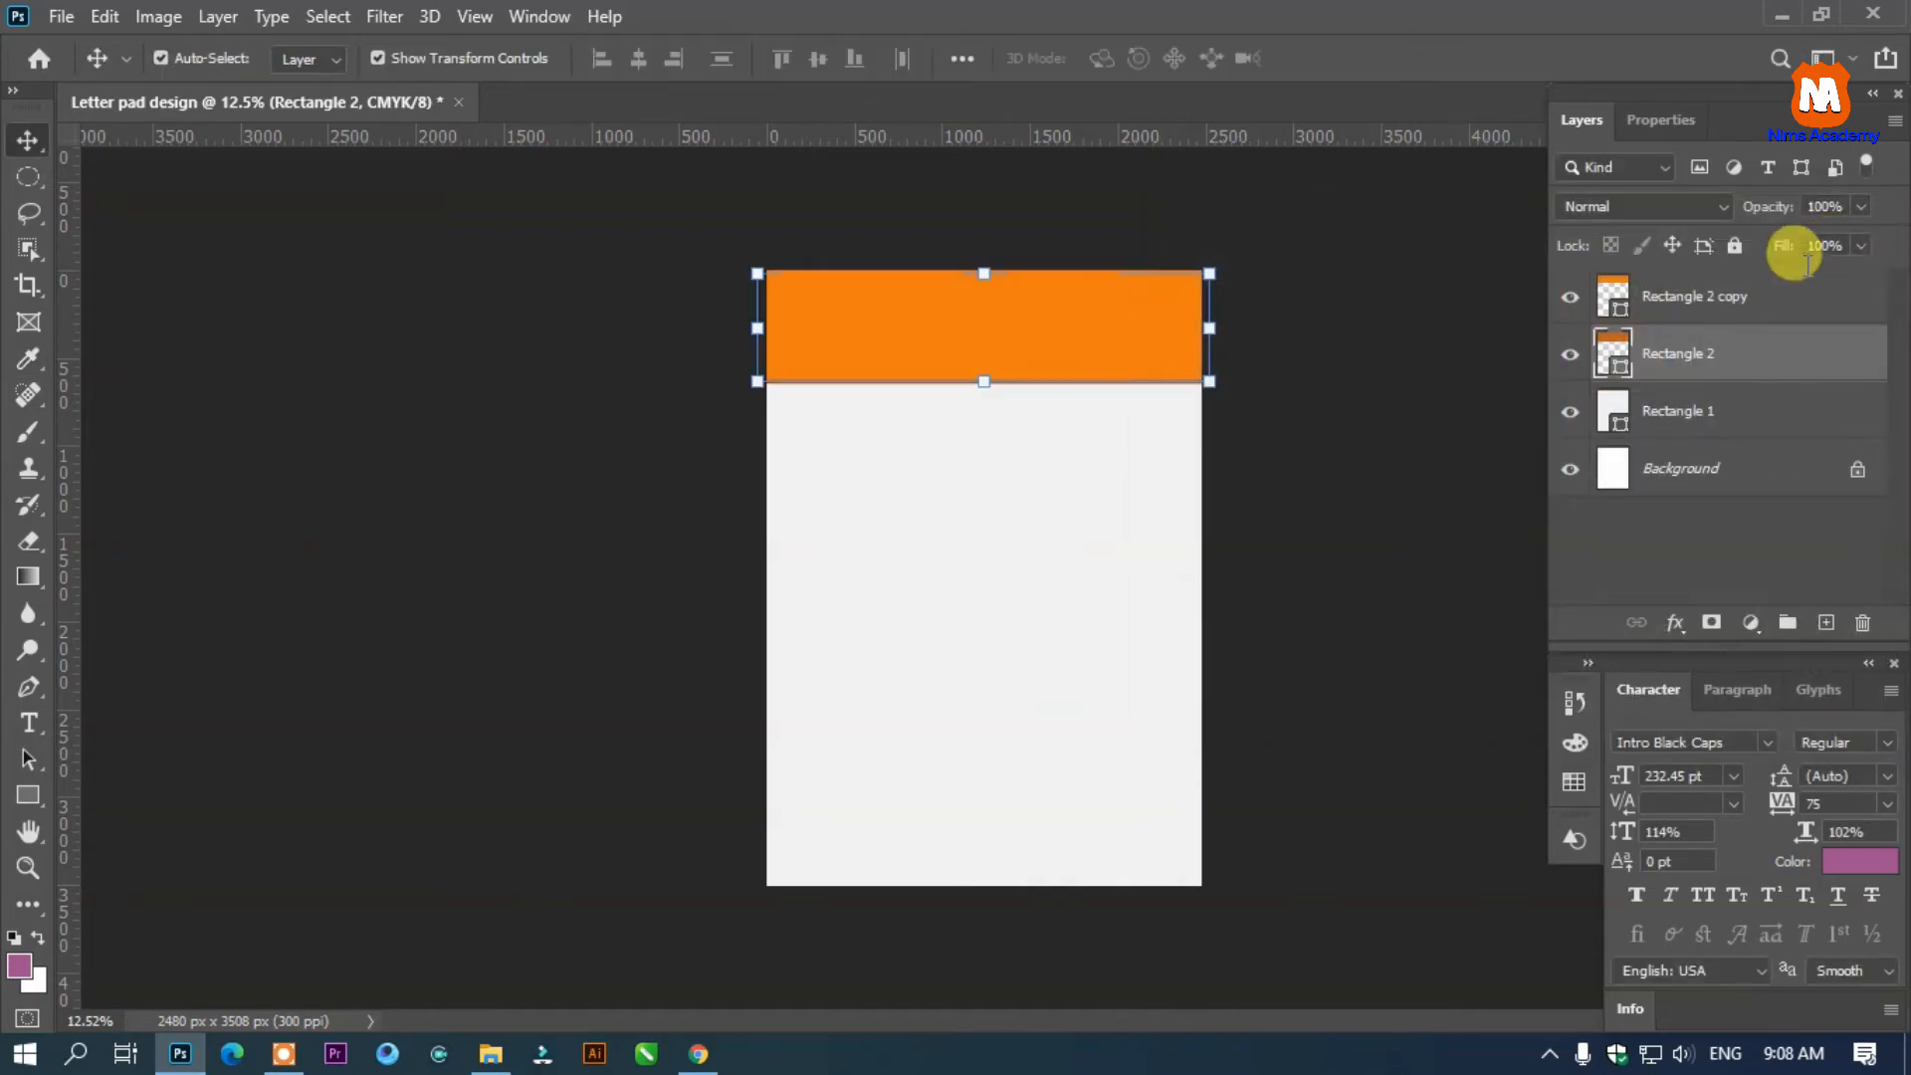
Duplicate the dark orange Rectangle 2 layer and recolor the copy lime c6ff00
{"action": "key", "text": "ctrl+j"}
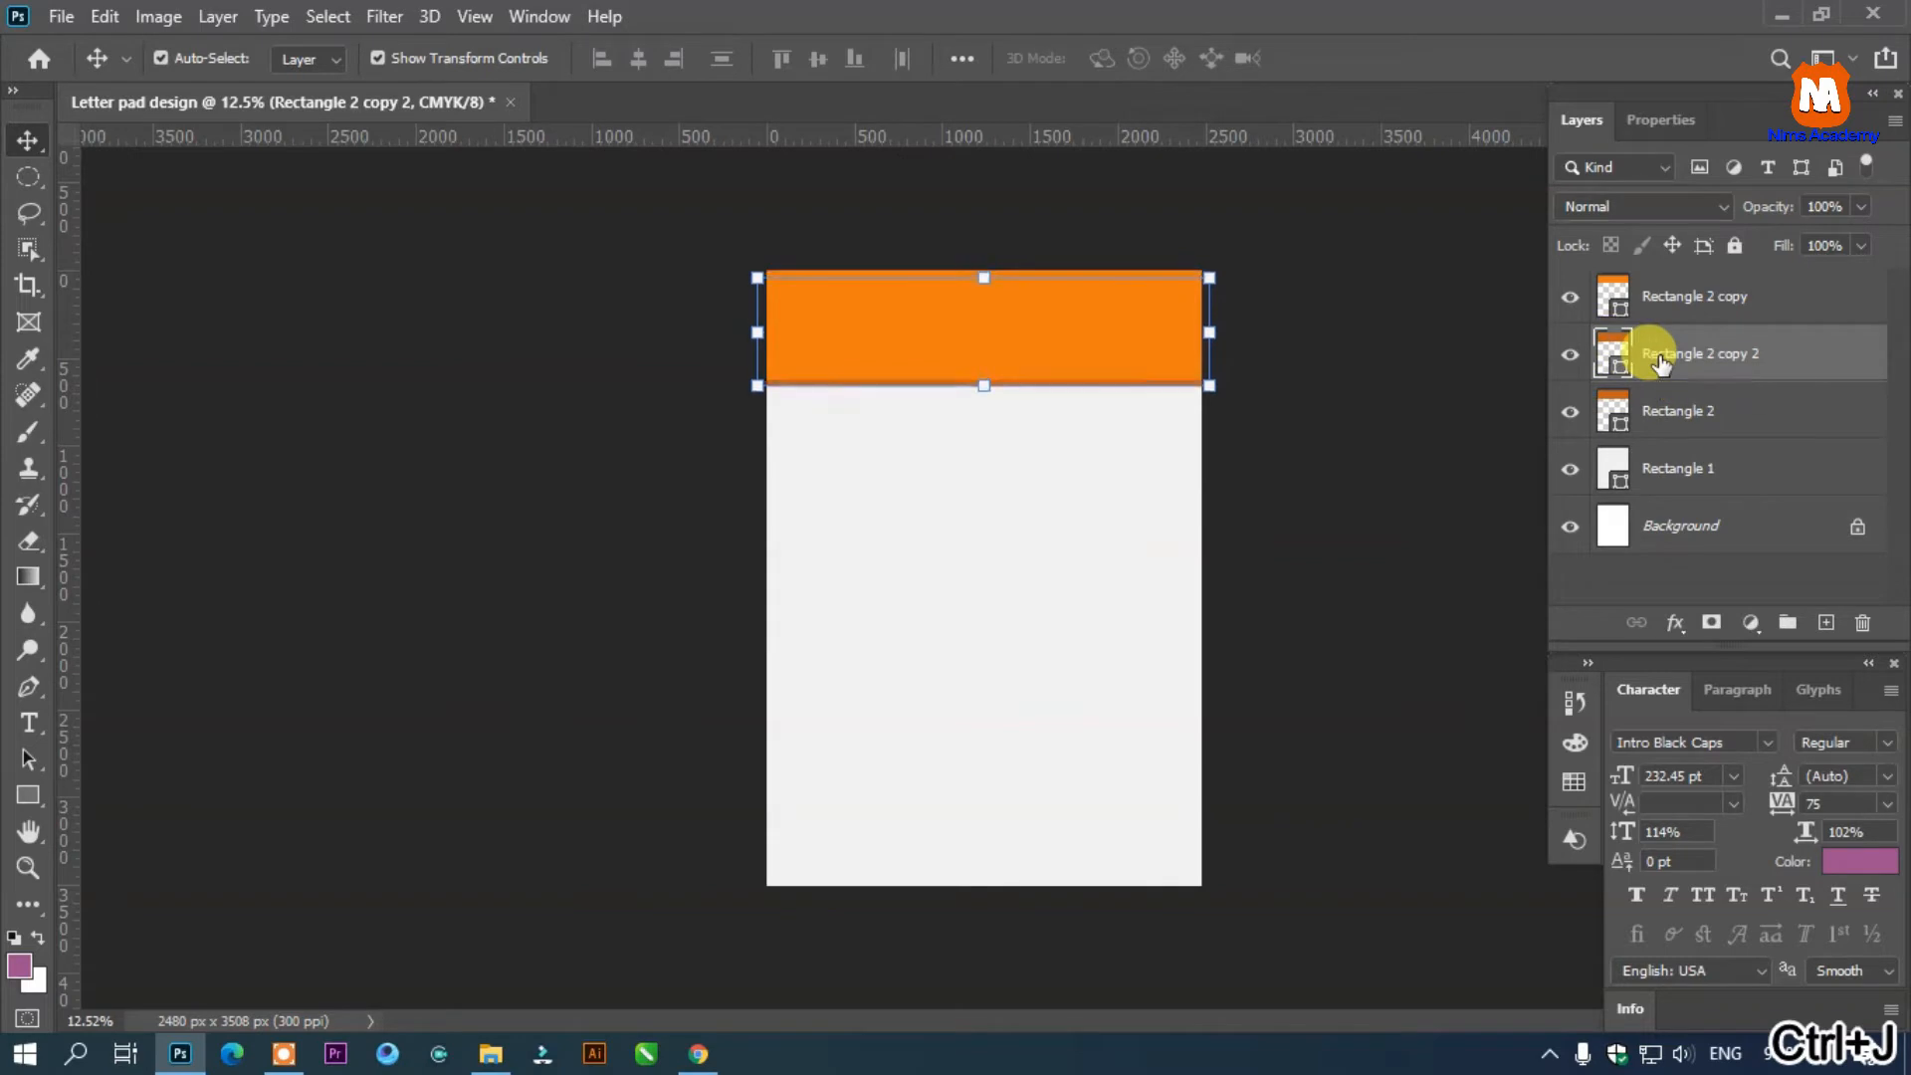
{"action": "double_click", "coordinate": [1617, 353]}
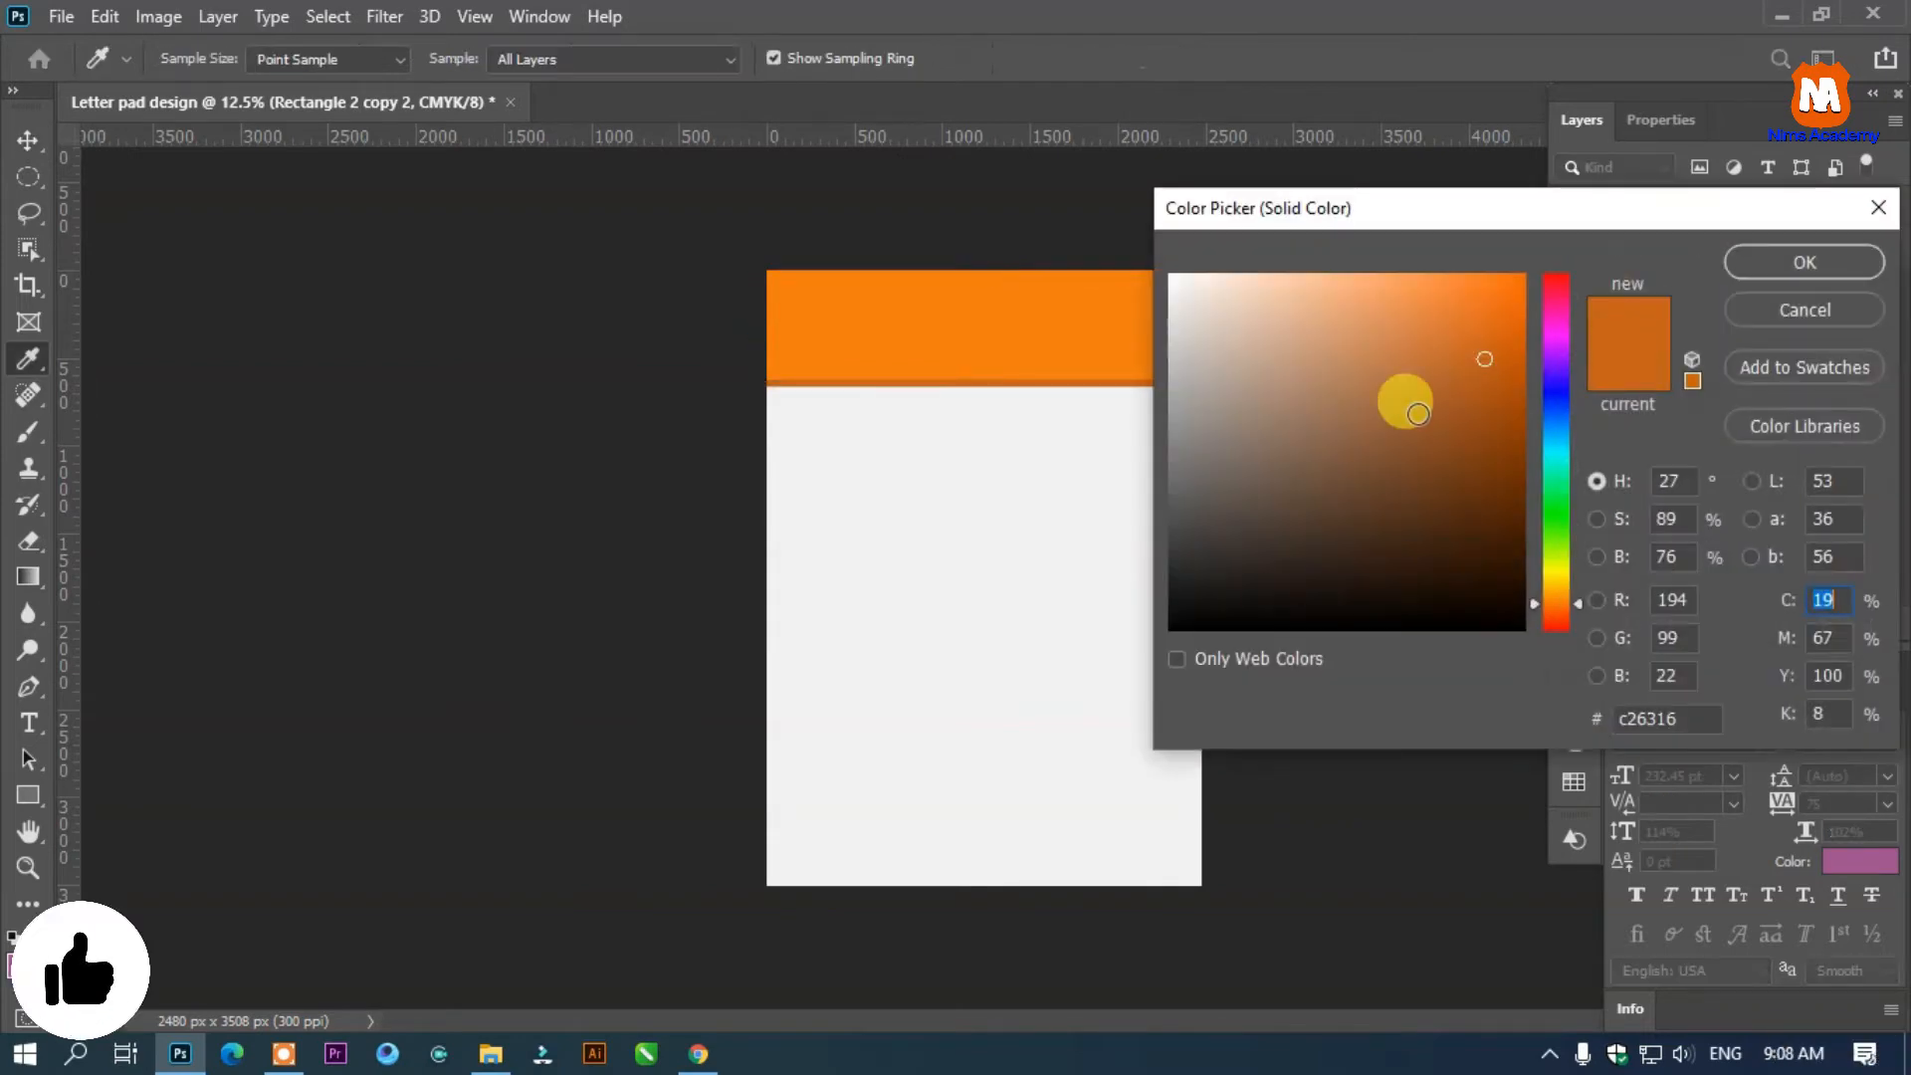
{"action": "mouse_move", "coordinate": [1493, 467]}
{"action": "left_mouse_down"}
{"action": "mouse_move", "coordinate": [1502, 516]}
{"action": "mouse_move", "coordinate": [1524, 505]}
{"action": "left_mouse_up"}
{"action": "left_click_drag", "start_coordinate": [1556, 602], "coordinate": [1556, 555]}
{"action": "left_click_drag", "start_coordinate": [1508, 399], "coordinate": [1524, 275]}
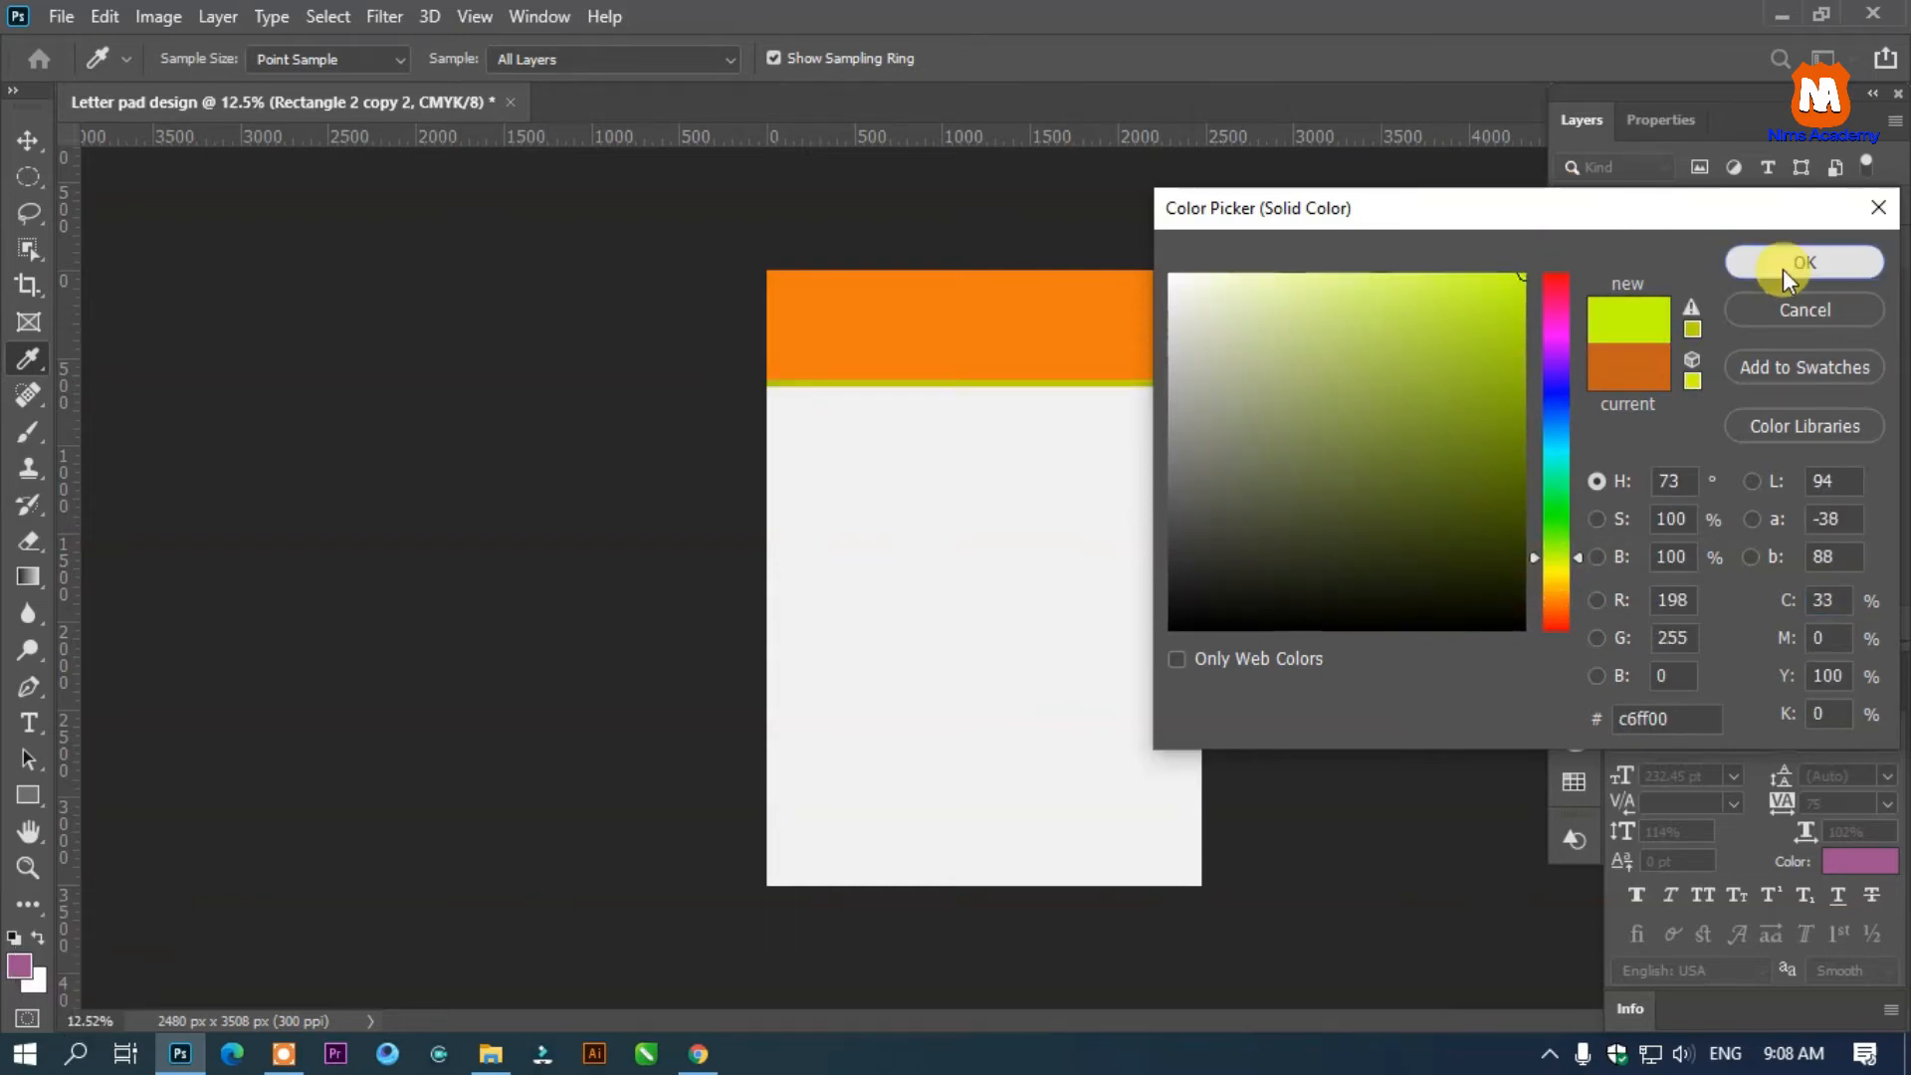
{"action": "left_click", "coordinate": [1783, 264]}
{"action": "key", "text": "v"}
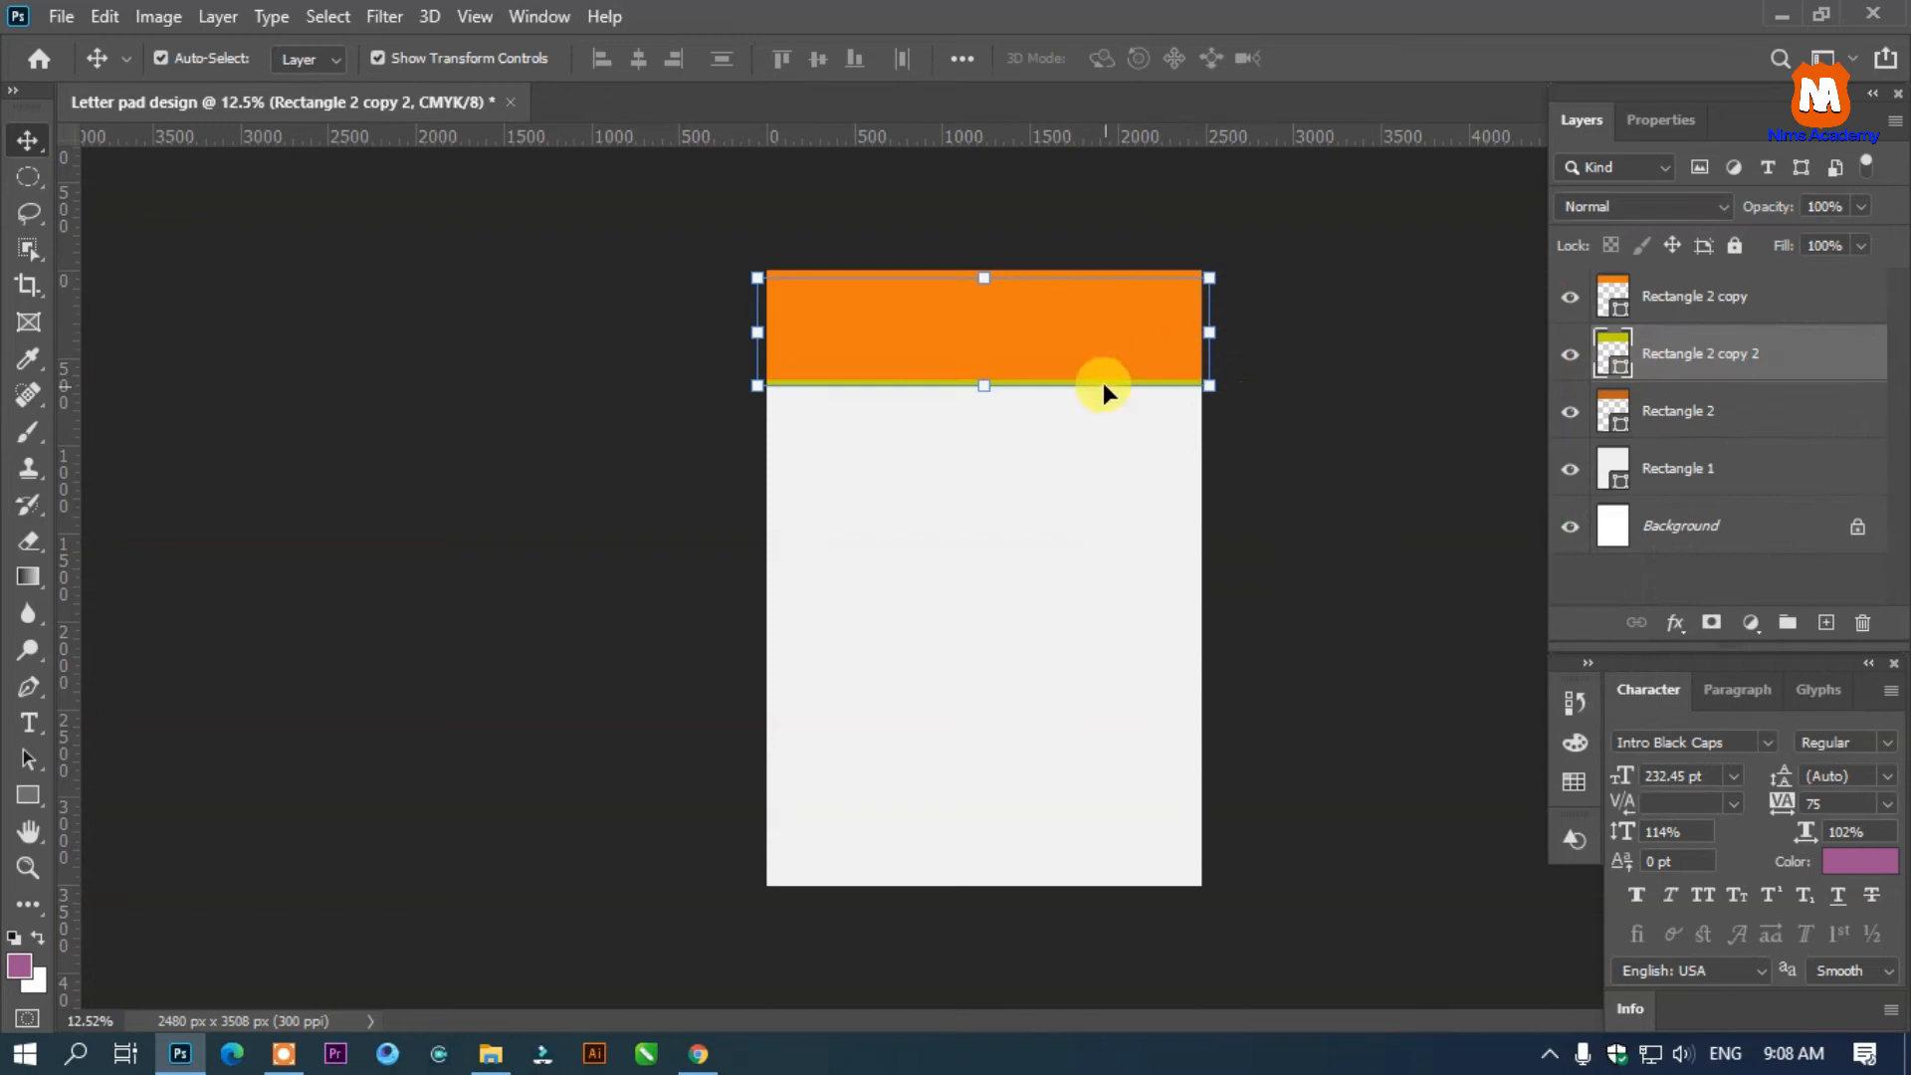
Rotate the lime rectangle about 2° counterclockwise so a thin wedge shows beneath the header's left half
{"action": "scroll", "coordinate": [1144, 375], "scroll_direction": "up", "scroll_amount": 2}
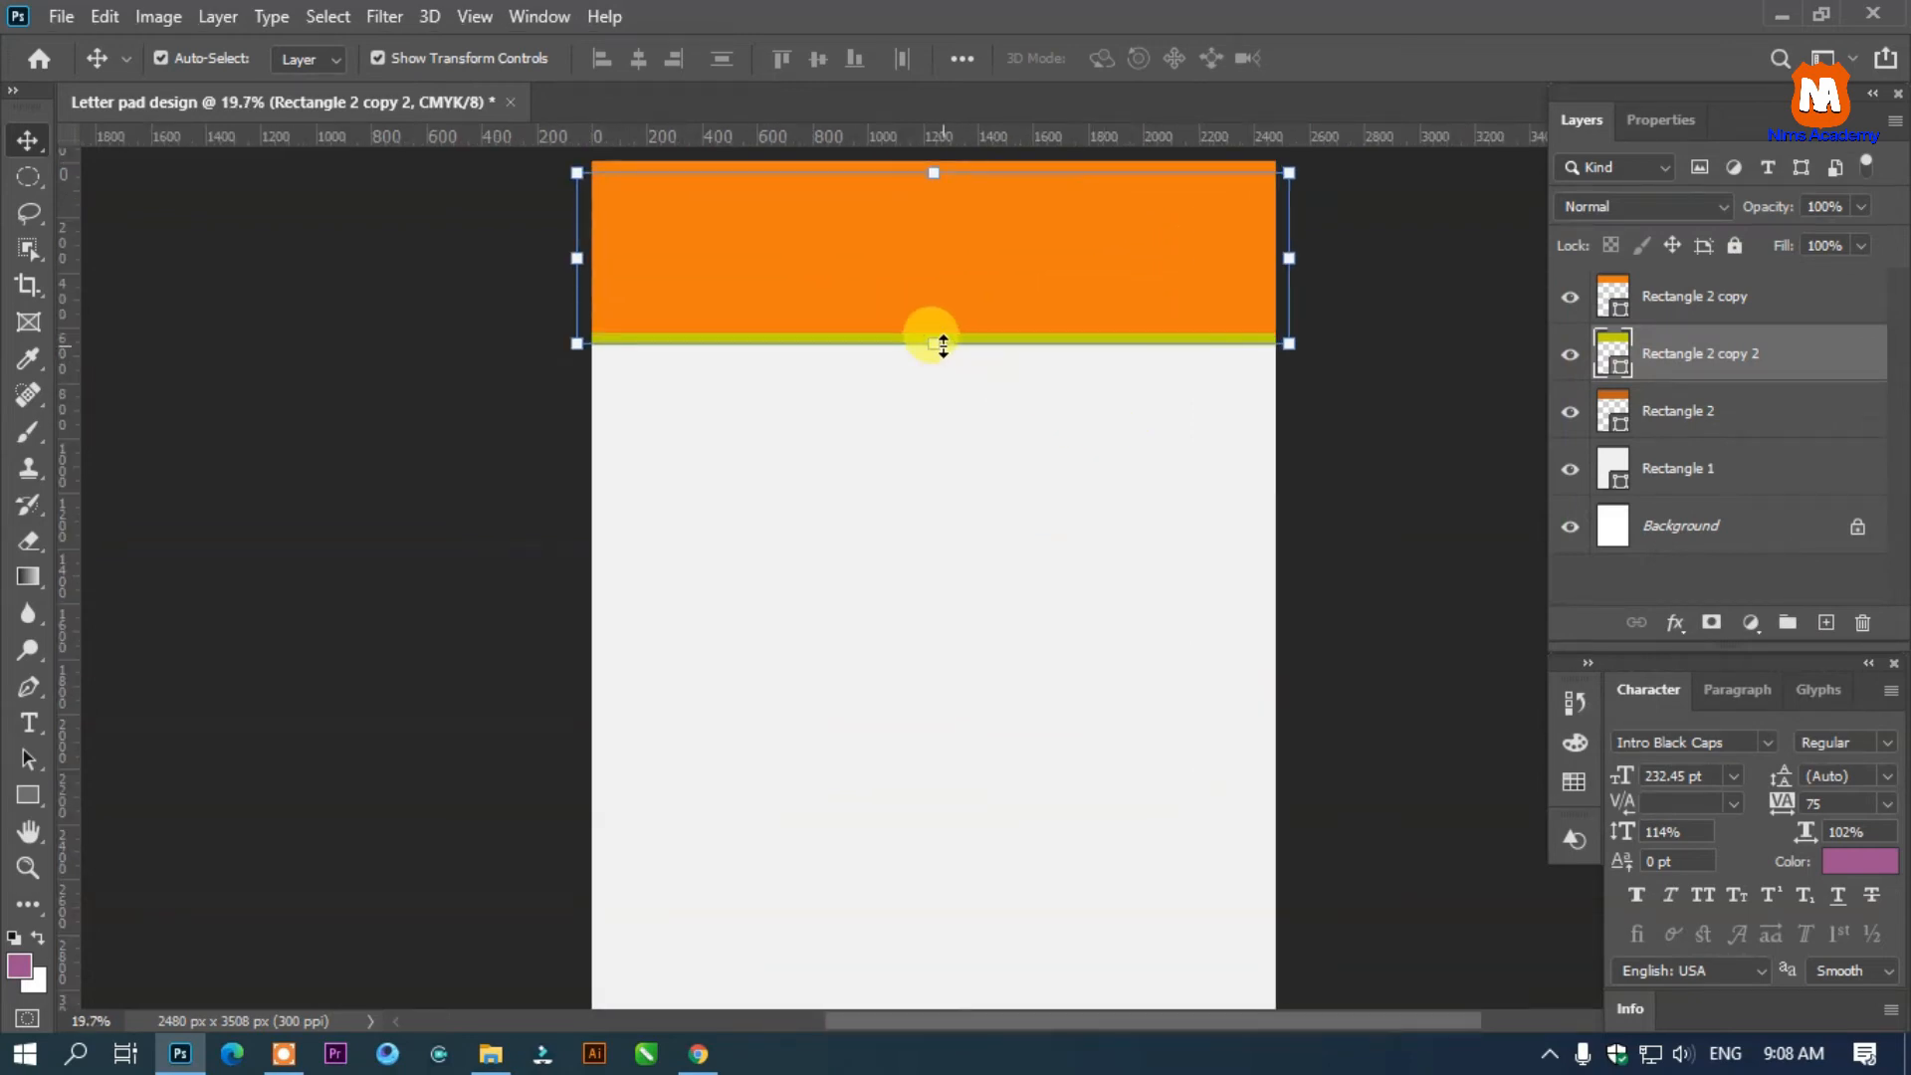
{"action": "left_click_drag", "start_coordinate": [1322, 171], "coordinate": [1316, 154]}
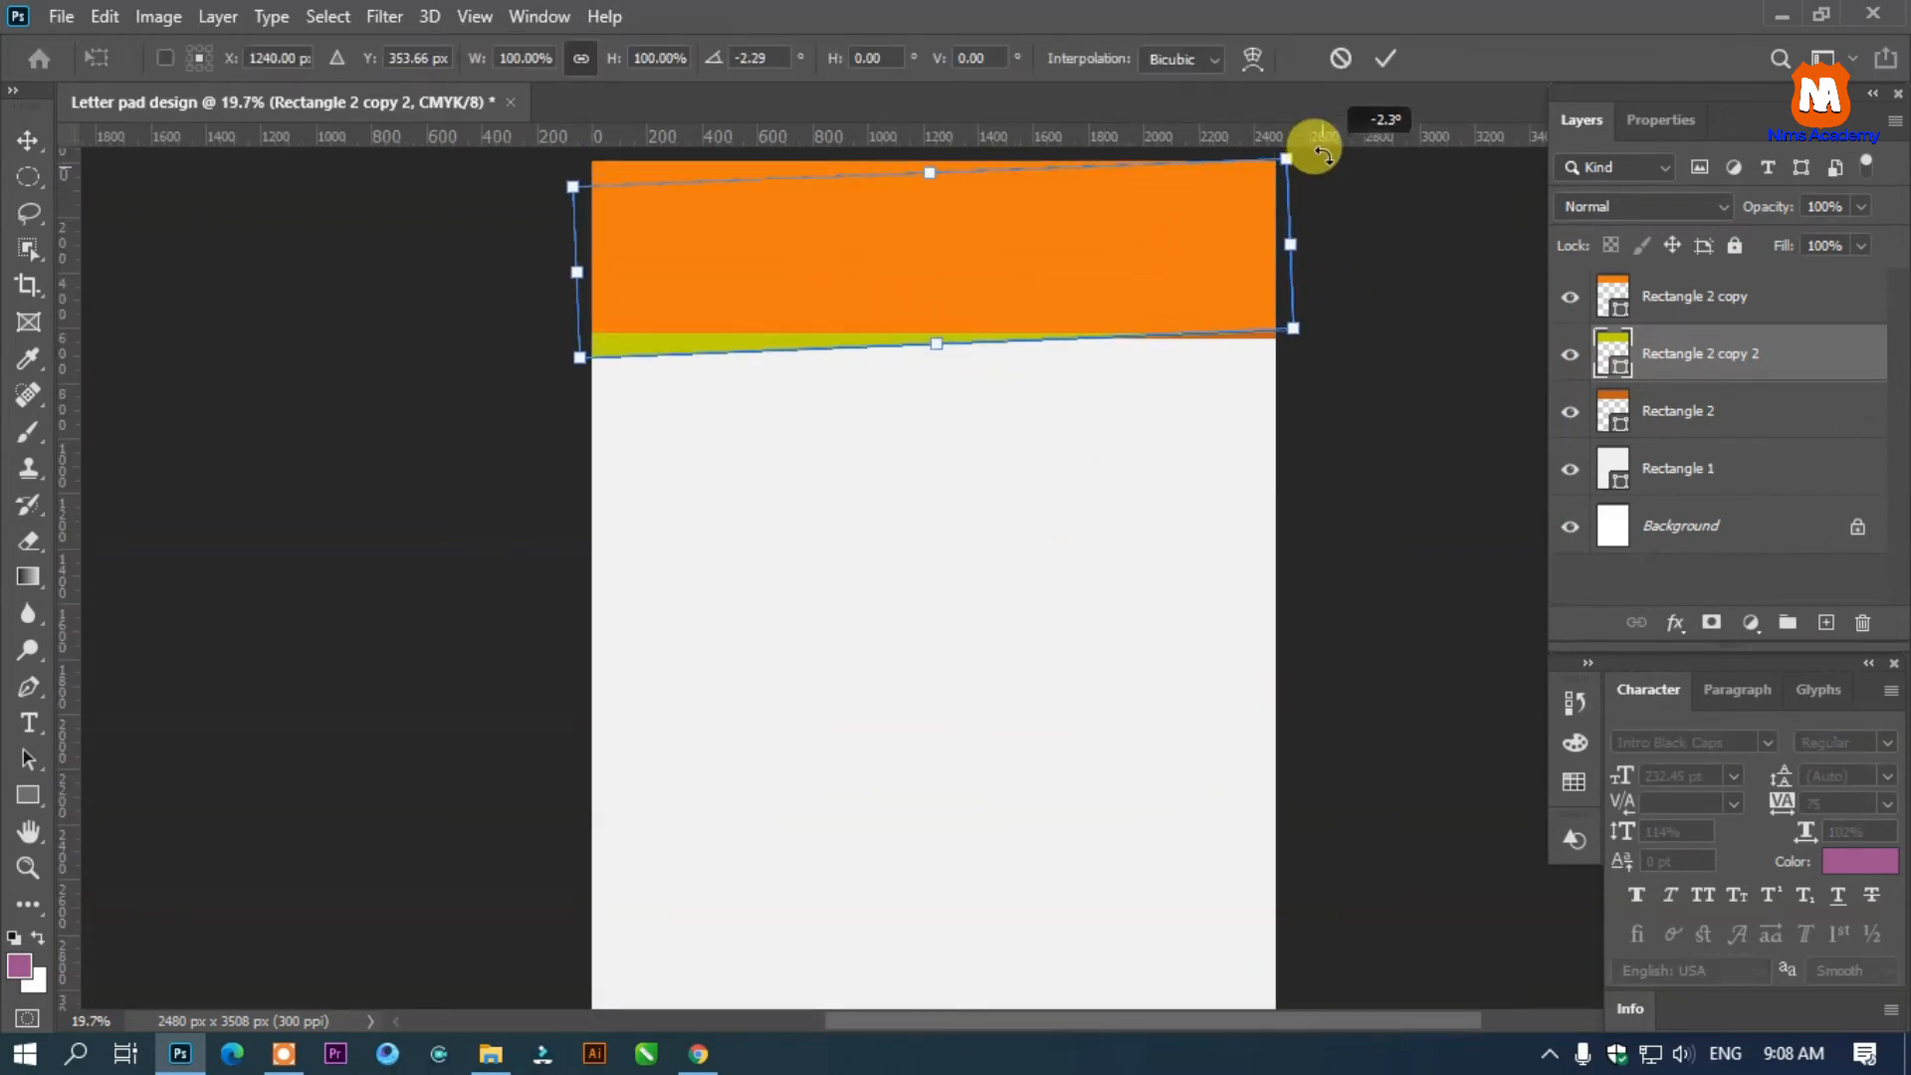
{"action": "mouse_move", "coordinate": [1172, 277]}
{"action": "left_mouse_down"}
{"action": "mouse_move", "coordinate": [1168, 261]}
{"action": "mouse_move", "coordinate": [1157, 284]}
{"action": "left_mouse_up"}
{"action": "key", "text": "Return"}
{"action": "scroll", "coordinate": [742, 348], "scroll_direction": "up", "scroll_amount": 3}
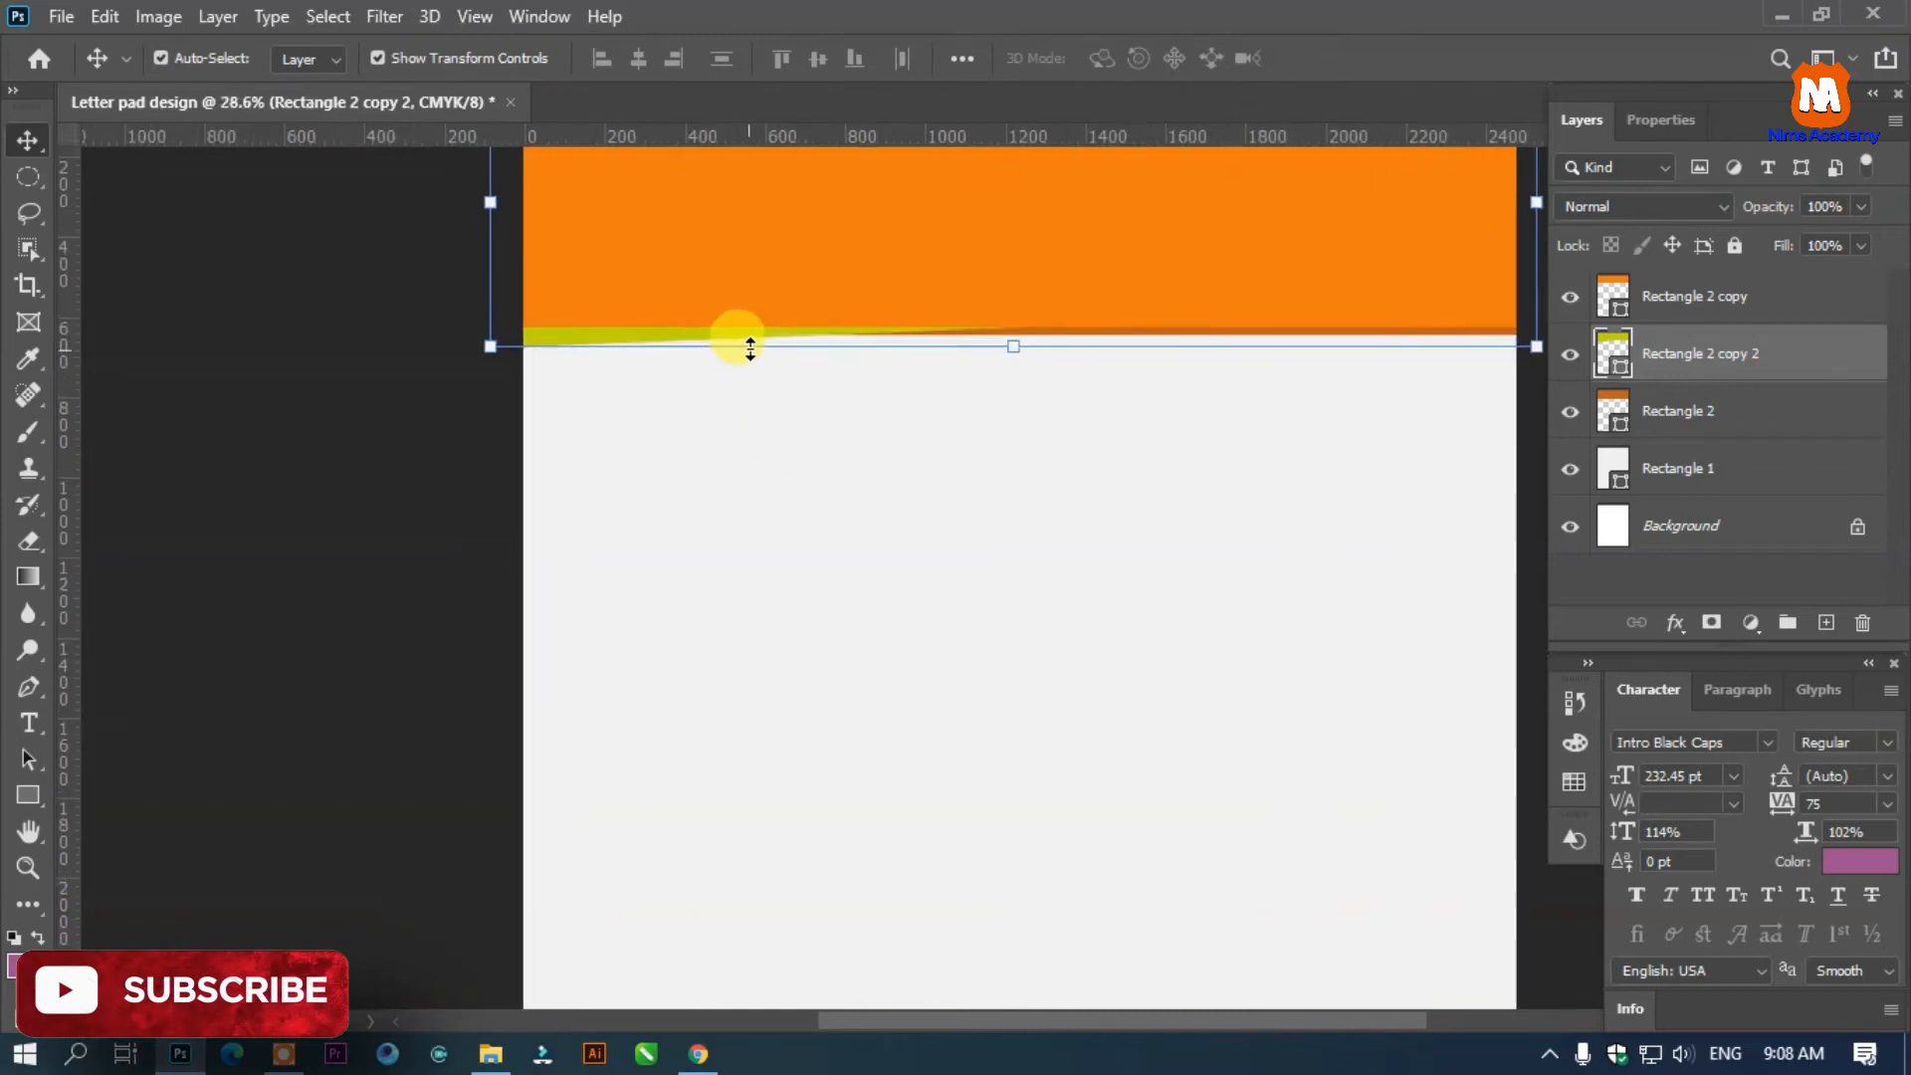
{"action": "scroll", "coordinate": [741, 343], "scroll_direction": "down", "scroll_amount": 4}
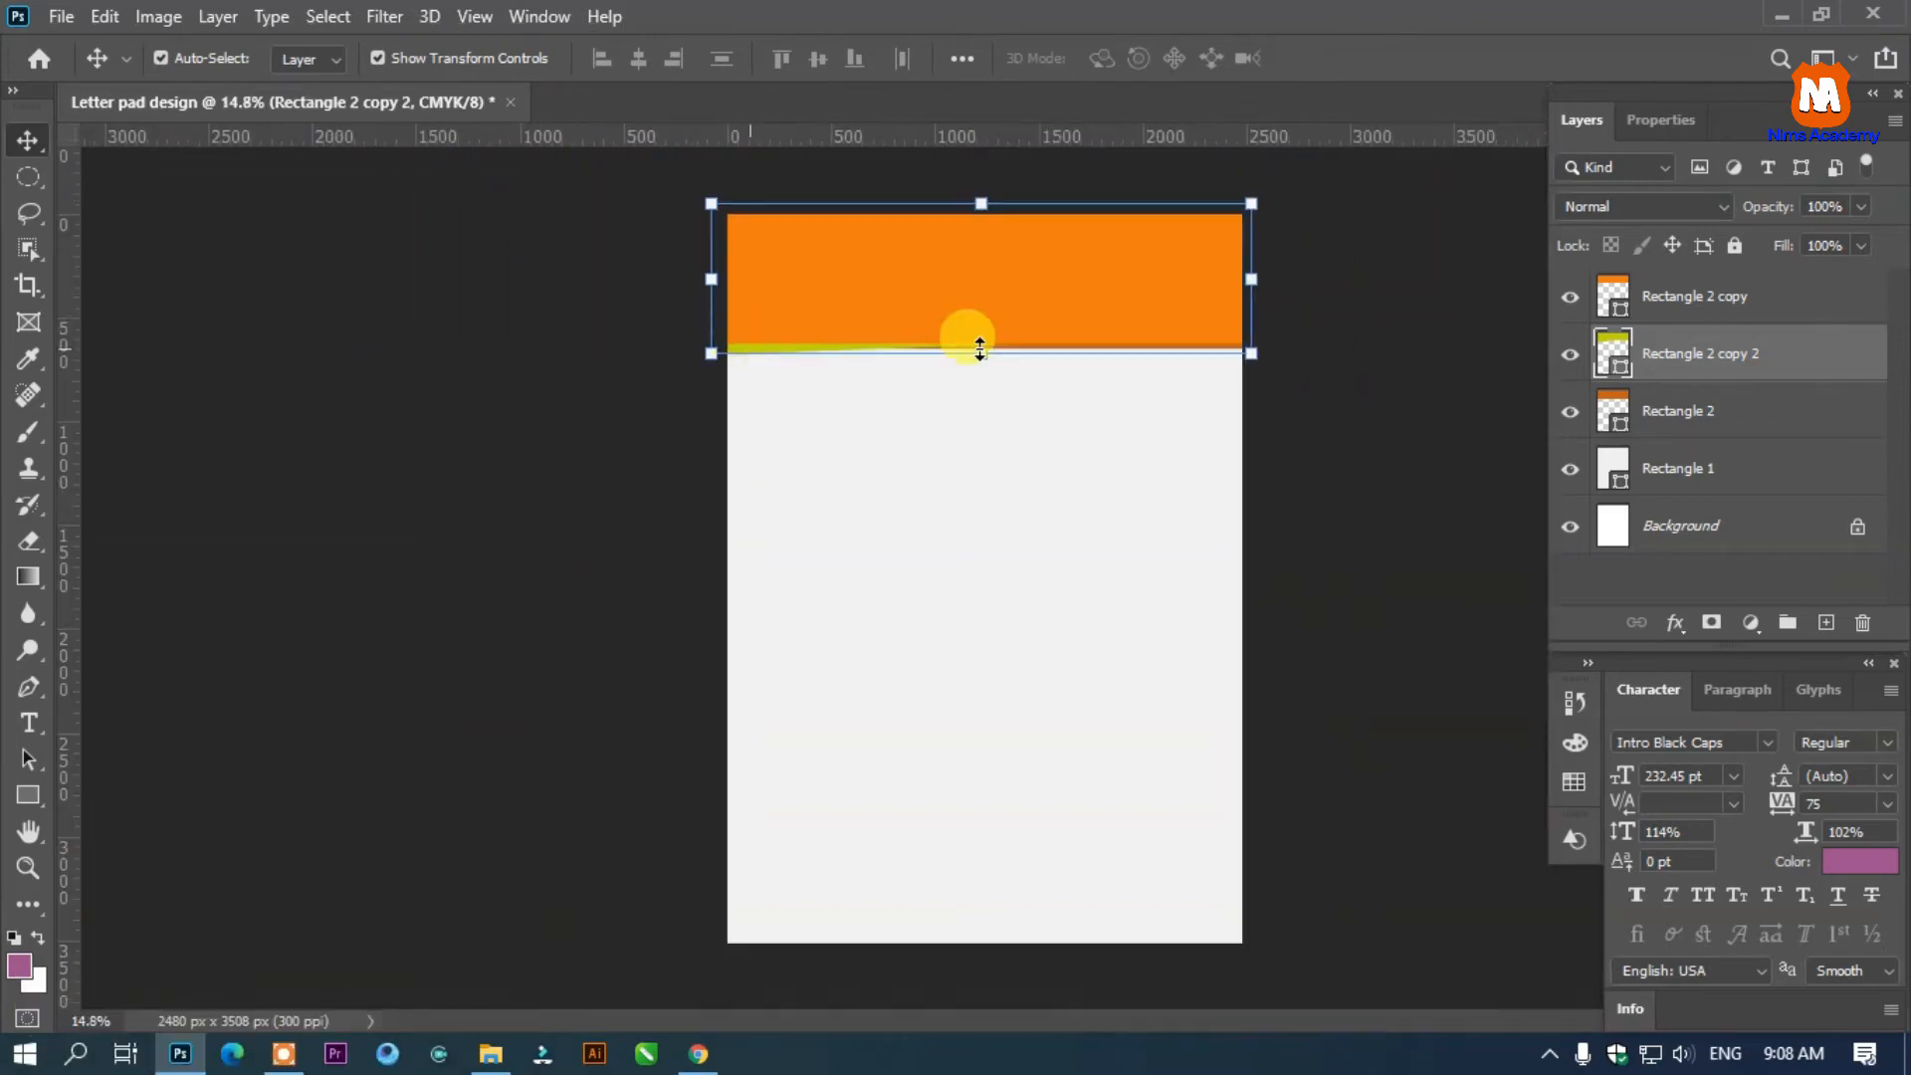
Add a Gradient Overlay effect to the topmost orange header rectangle, Rectangle 2 copy
{"action": "scroll", "coordinate": [971, 343], "scroll_direction": "up", "scroll_amount": 1}
{"action": "scroll", "coordinate": [1079, 312], "scroll_direction": "up", "scroll_amount": 2}
{"action": "left_click", "coordinate": [1140, 246]}
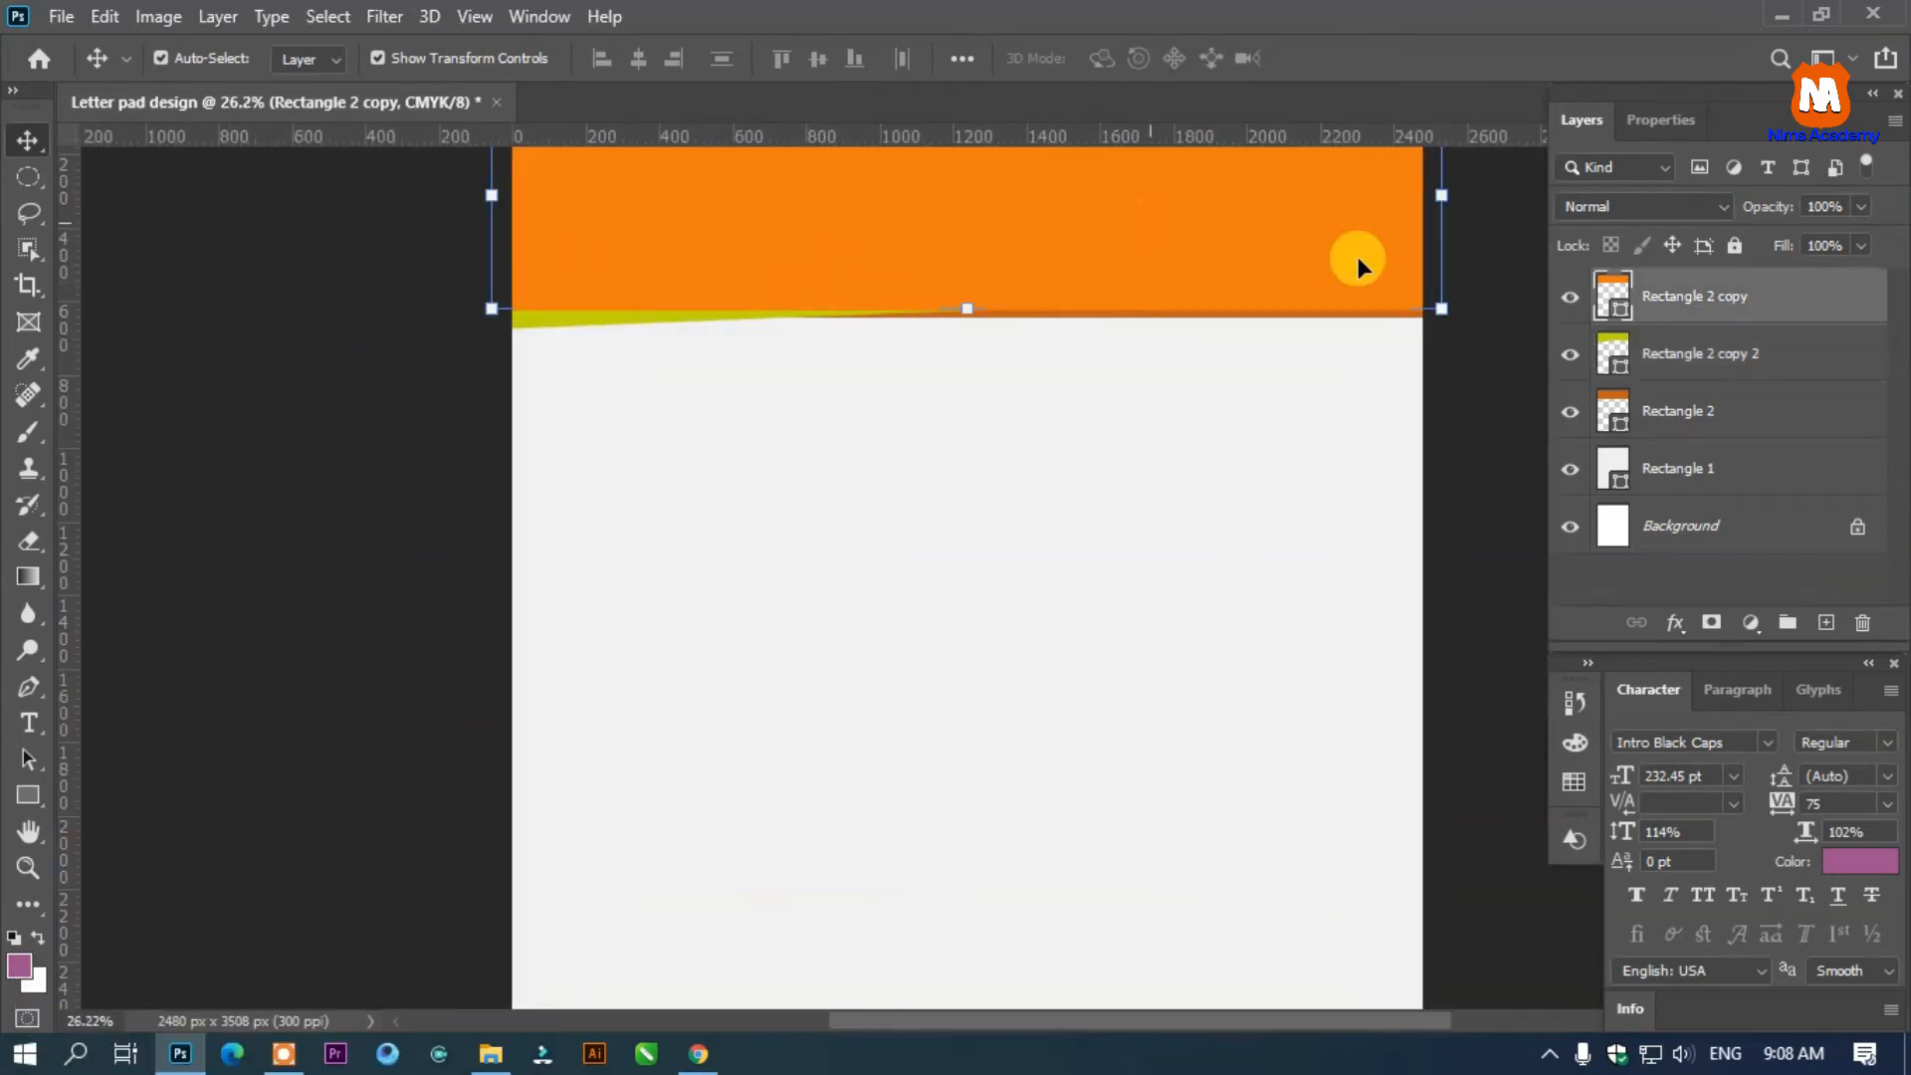
{"action": "right_click", "coordinate": [1666, 311]}
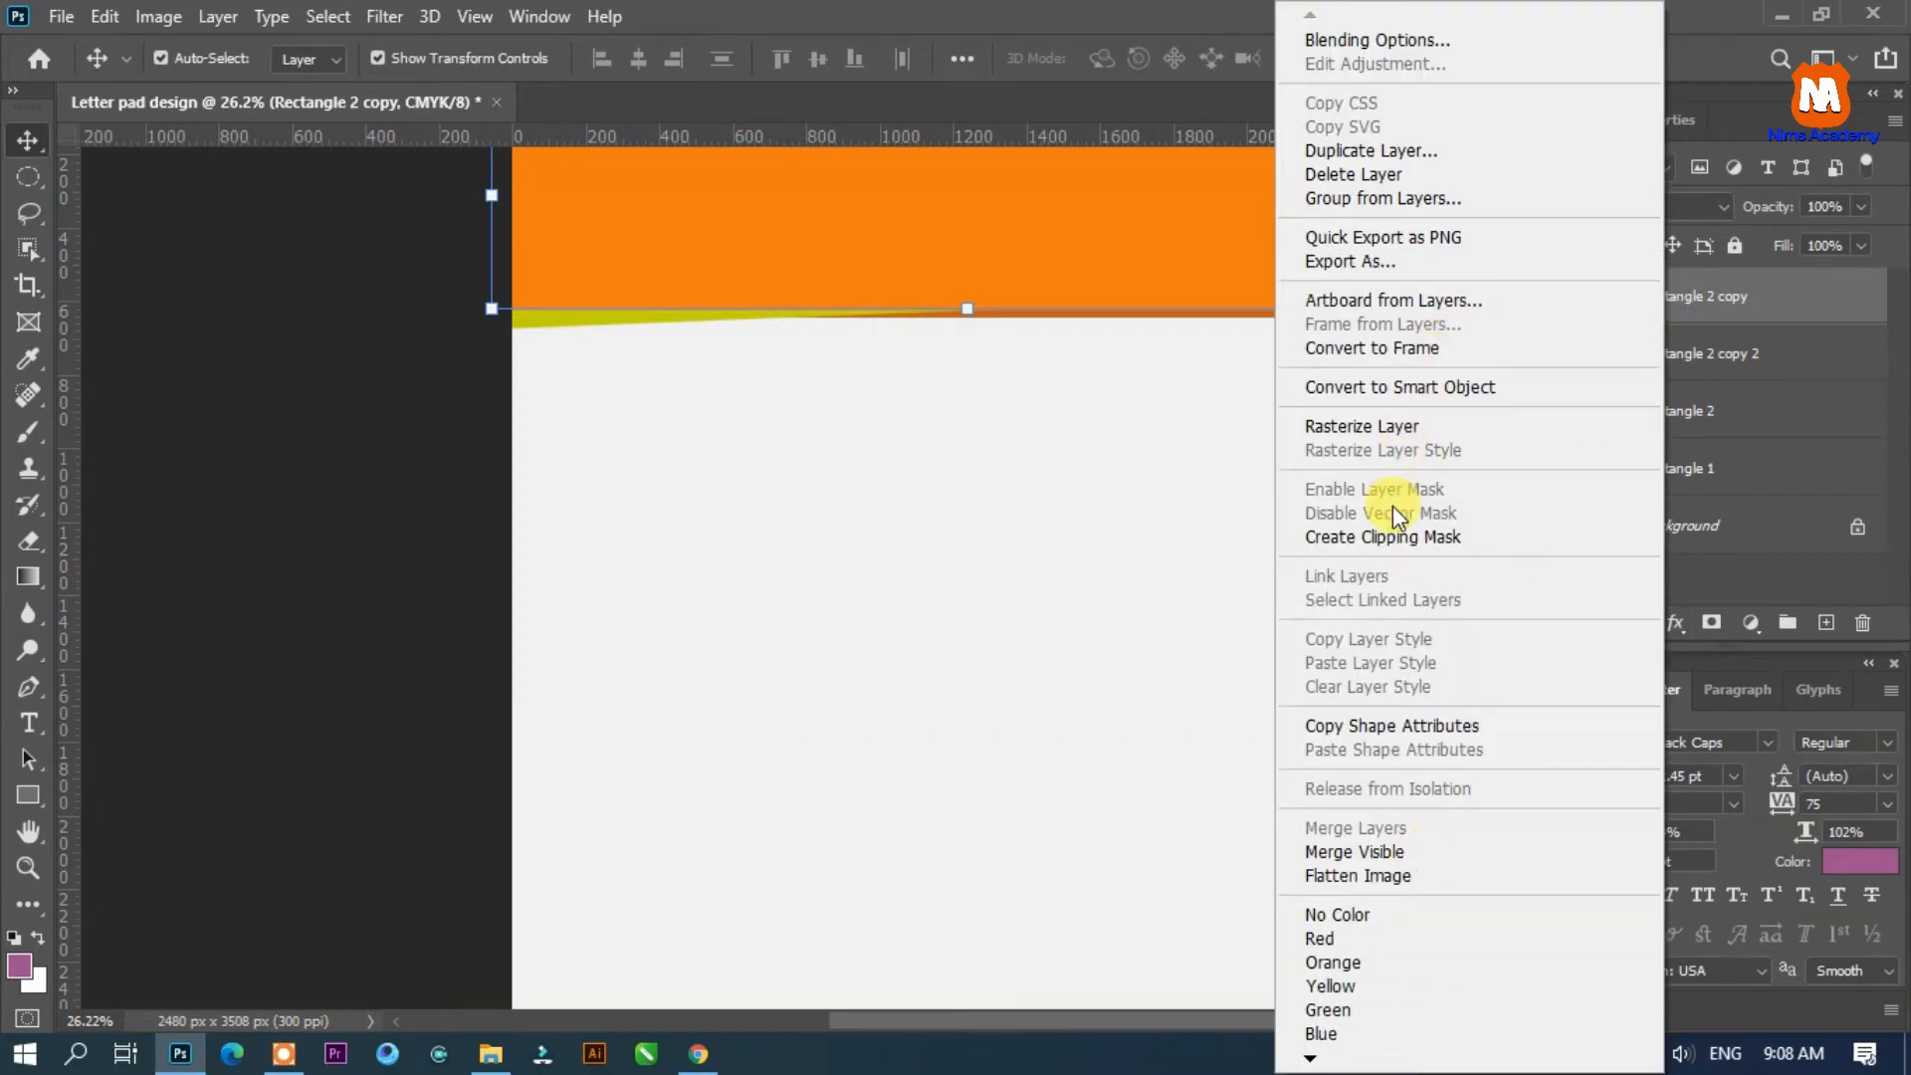
{"action": "left_click", "coordinate": [1389, 42]}
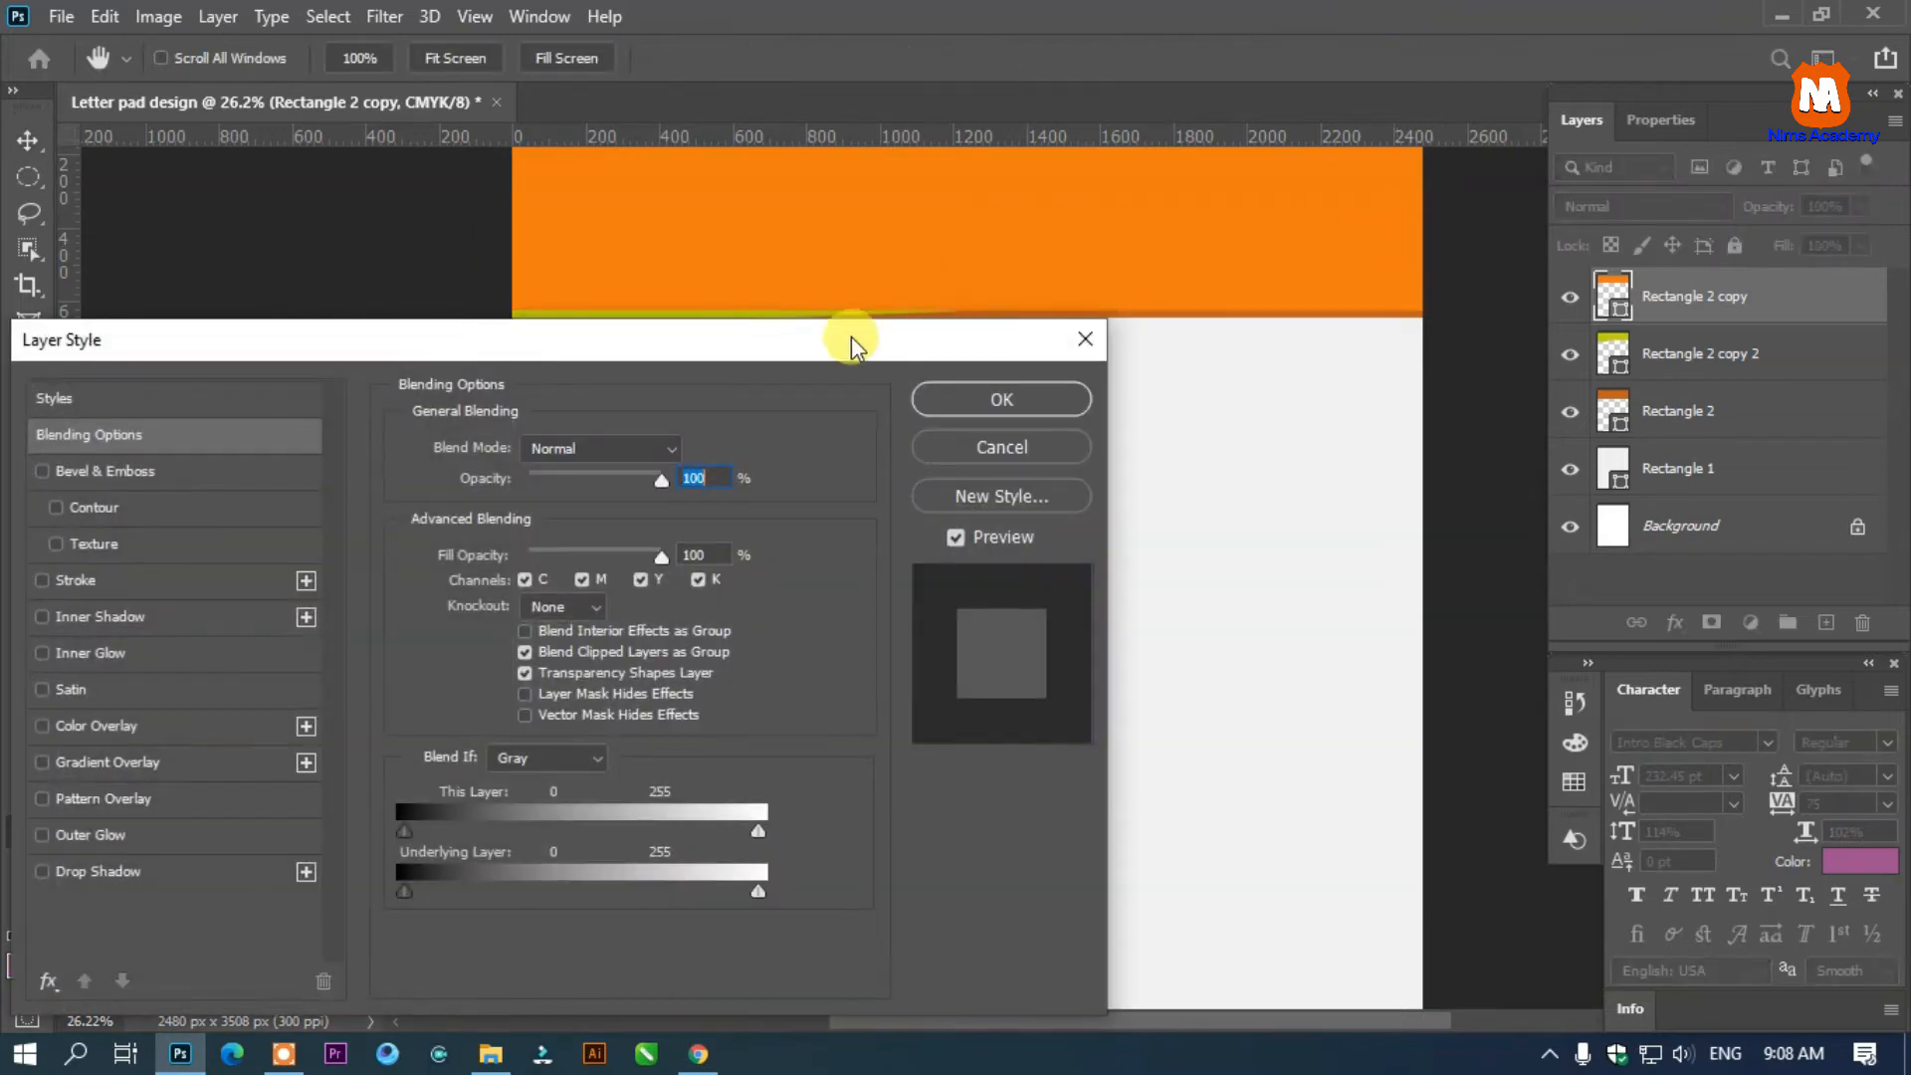
{"action": "left_click_drag", "start_coordinate": [853, 342], "coordinate": [1707, 241]}
{"action": "left_click", "coordinate": [1040, 622]}
Set the header's gradient overlay to the yellow-to-red-orange preset from the Oranges group and apply it
{"action": "left_click_drag", "start_coordinate": [1387, 207], "coordinate": [1191, 206]}
{"action": "left_click", "coordinate": [1330, 374]}
{"action": "scroll", "coordinate": [1195, 543], "scroll_direction": "down", "scroll_amount": 1}
{"action": "scroll", "coordinate": [1195, 545], "scroll_direction": "down", "scroll_amount": 2}
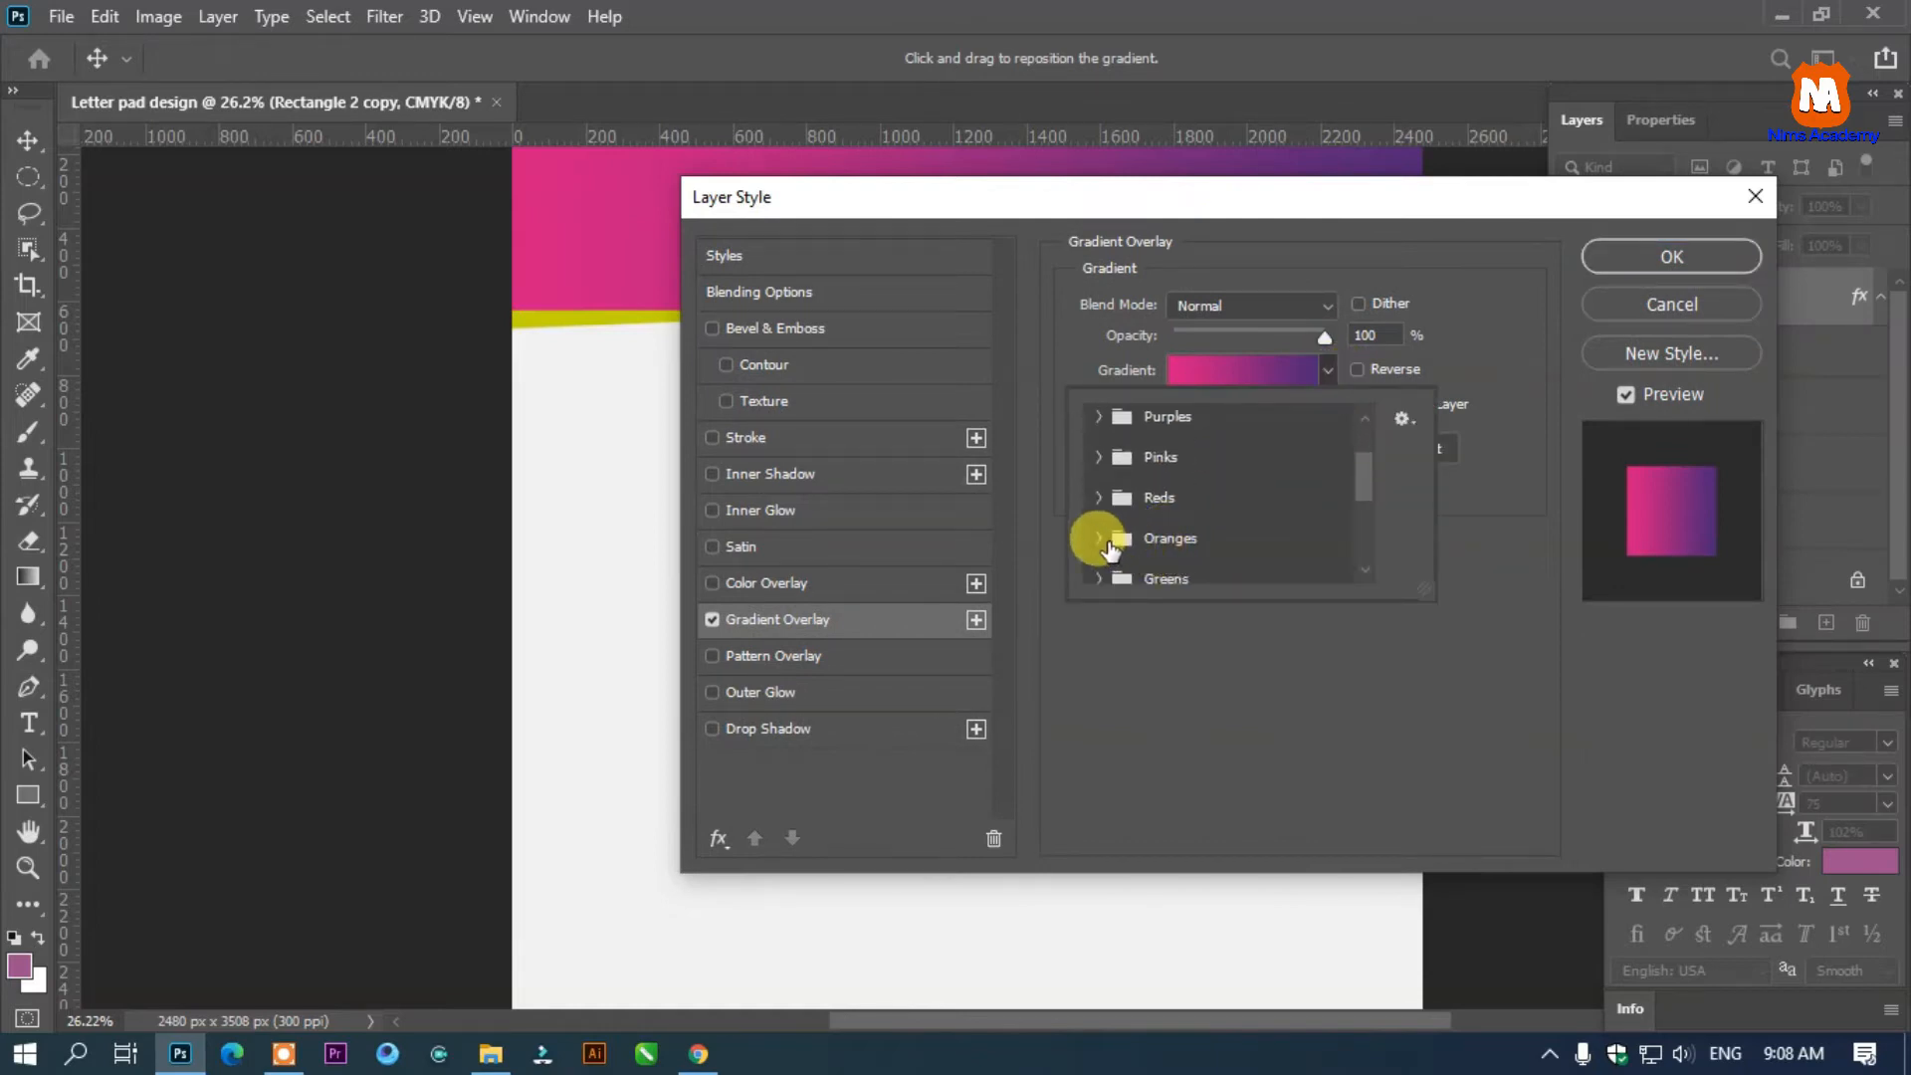
{"action": "left_click", "coordinate": [1097, 539]}
{"action": "left_click", "coordinate": [1319, 568]}
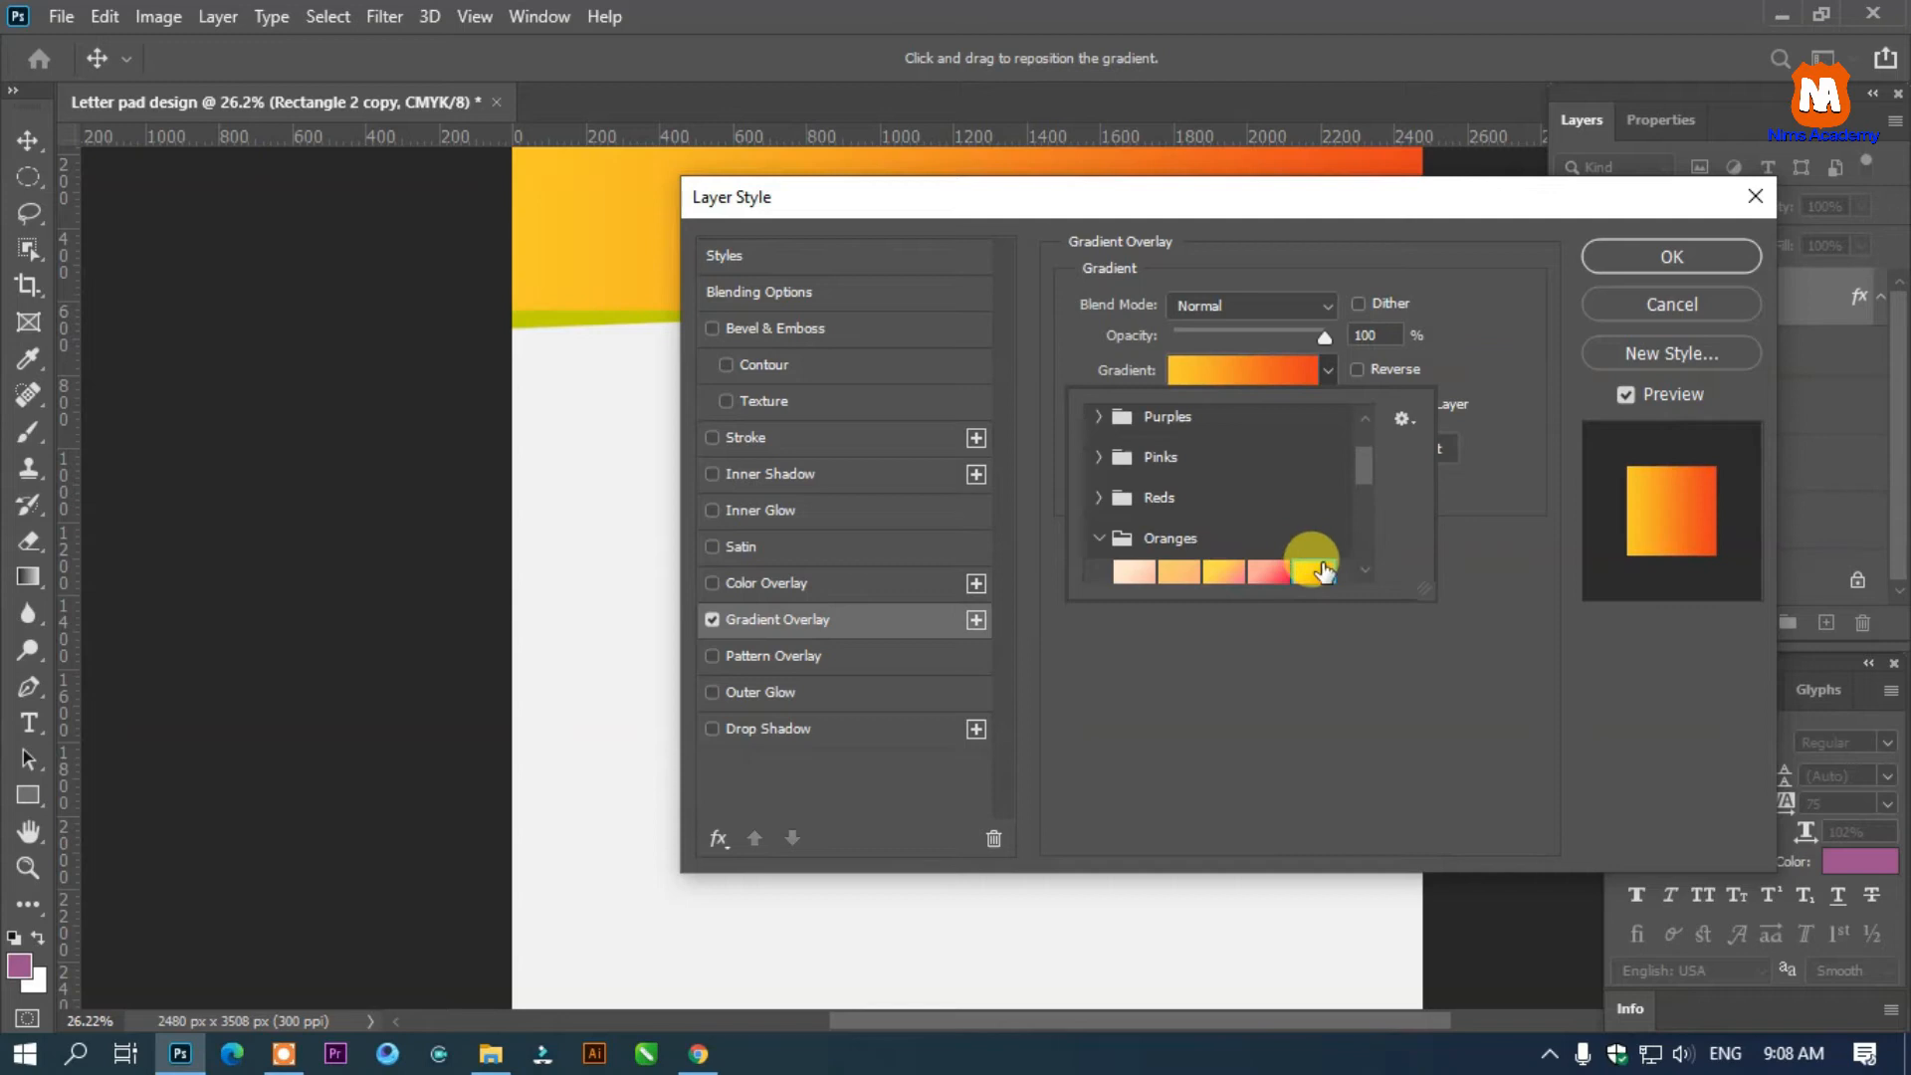
{"action": "left_click_drag", "start_coordinate": [1512, 206], "coordinate": [1309, 265]}
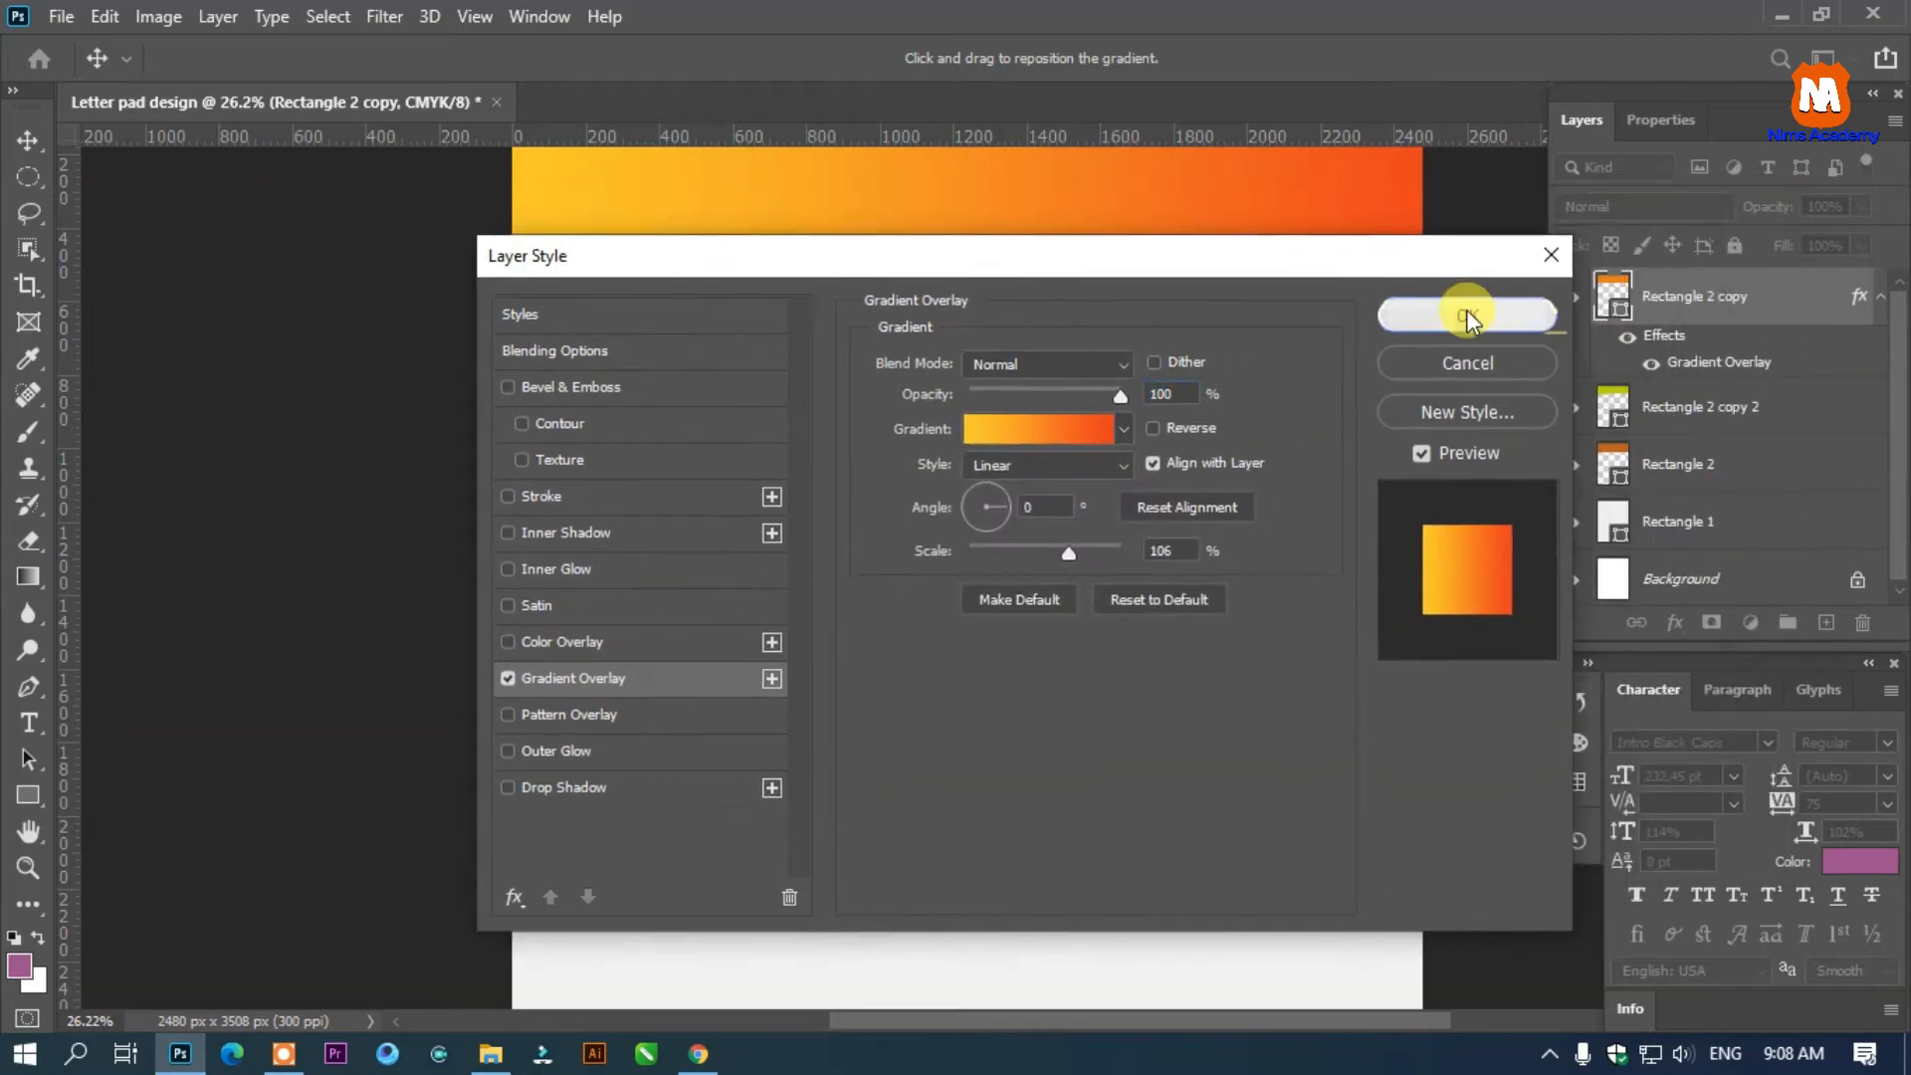
{"action": "left_click", "coordinate": [1466, 312]}
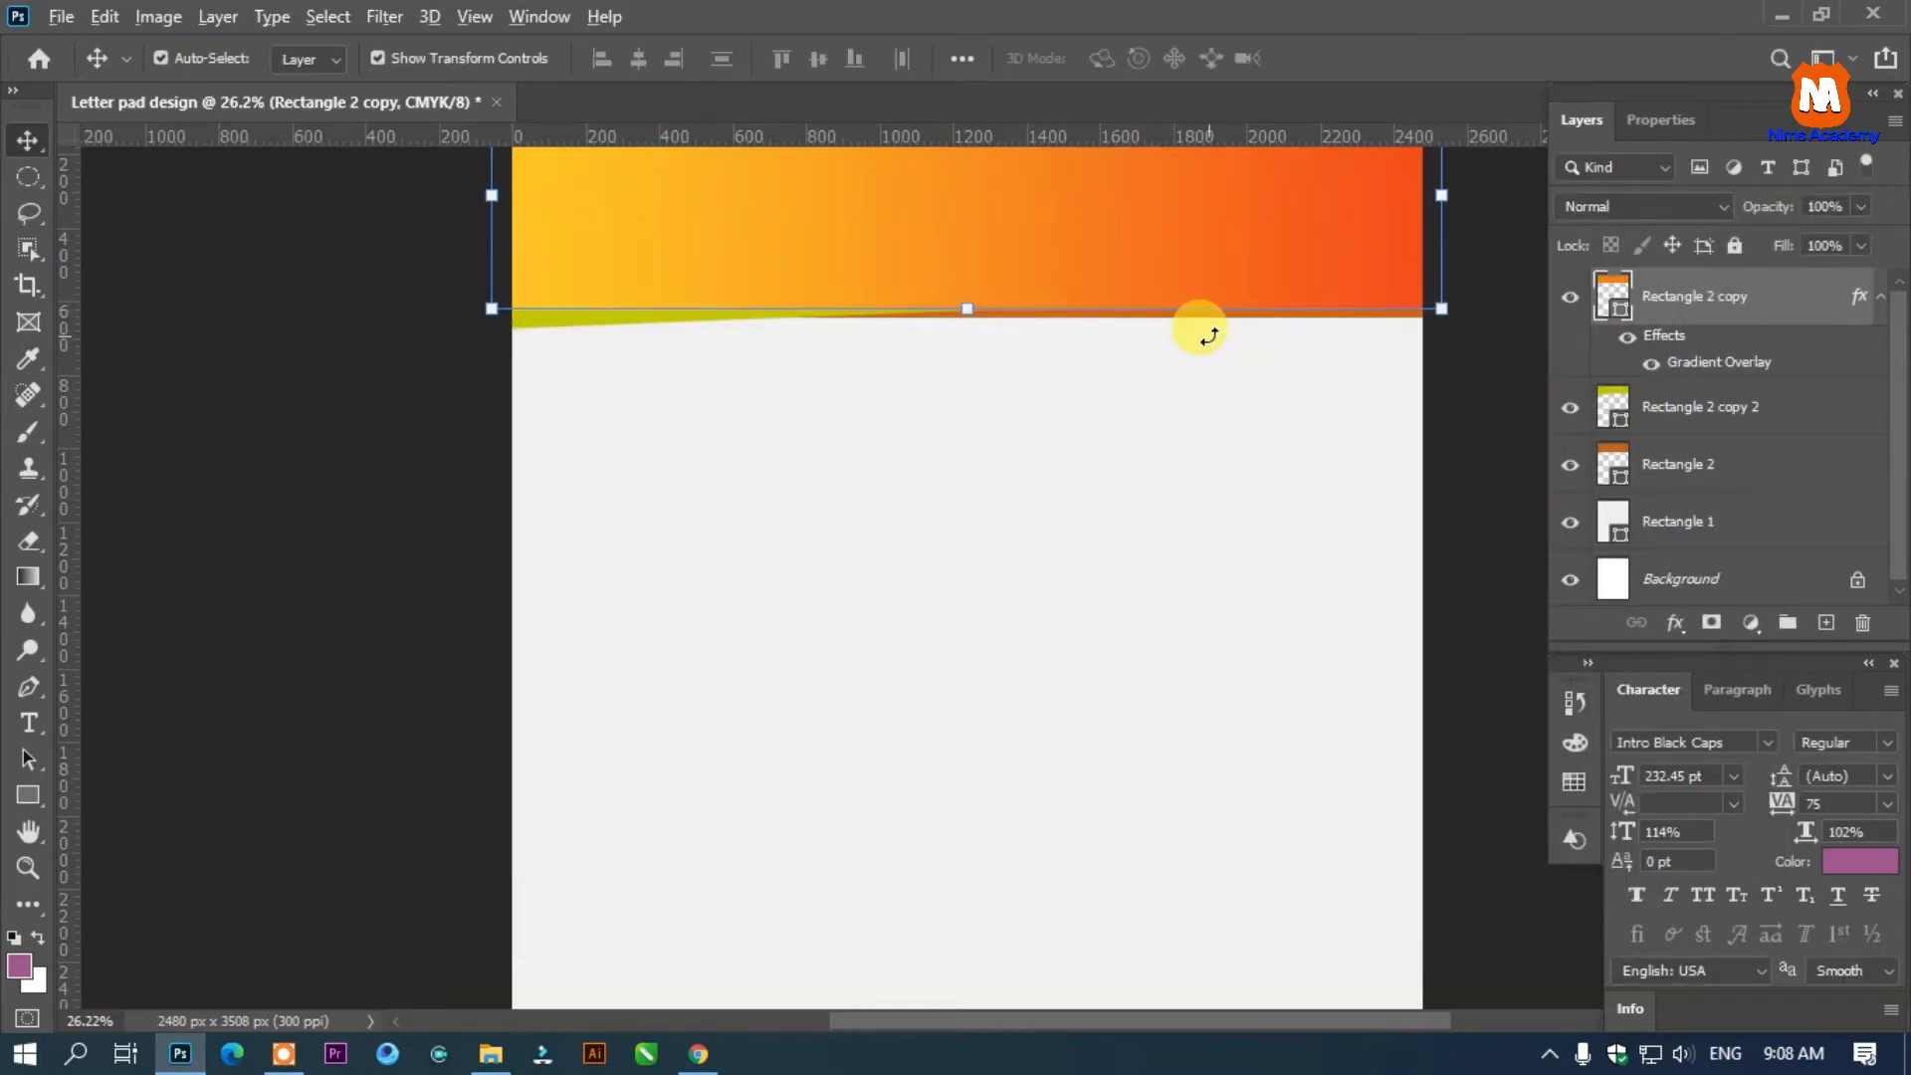
Add a black 000000 drop shadow to the gradient header rectangle with 7% spread and 21 px size
{"action": "left_click", "coordinate": [1672, 623]}
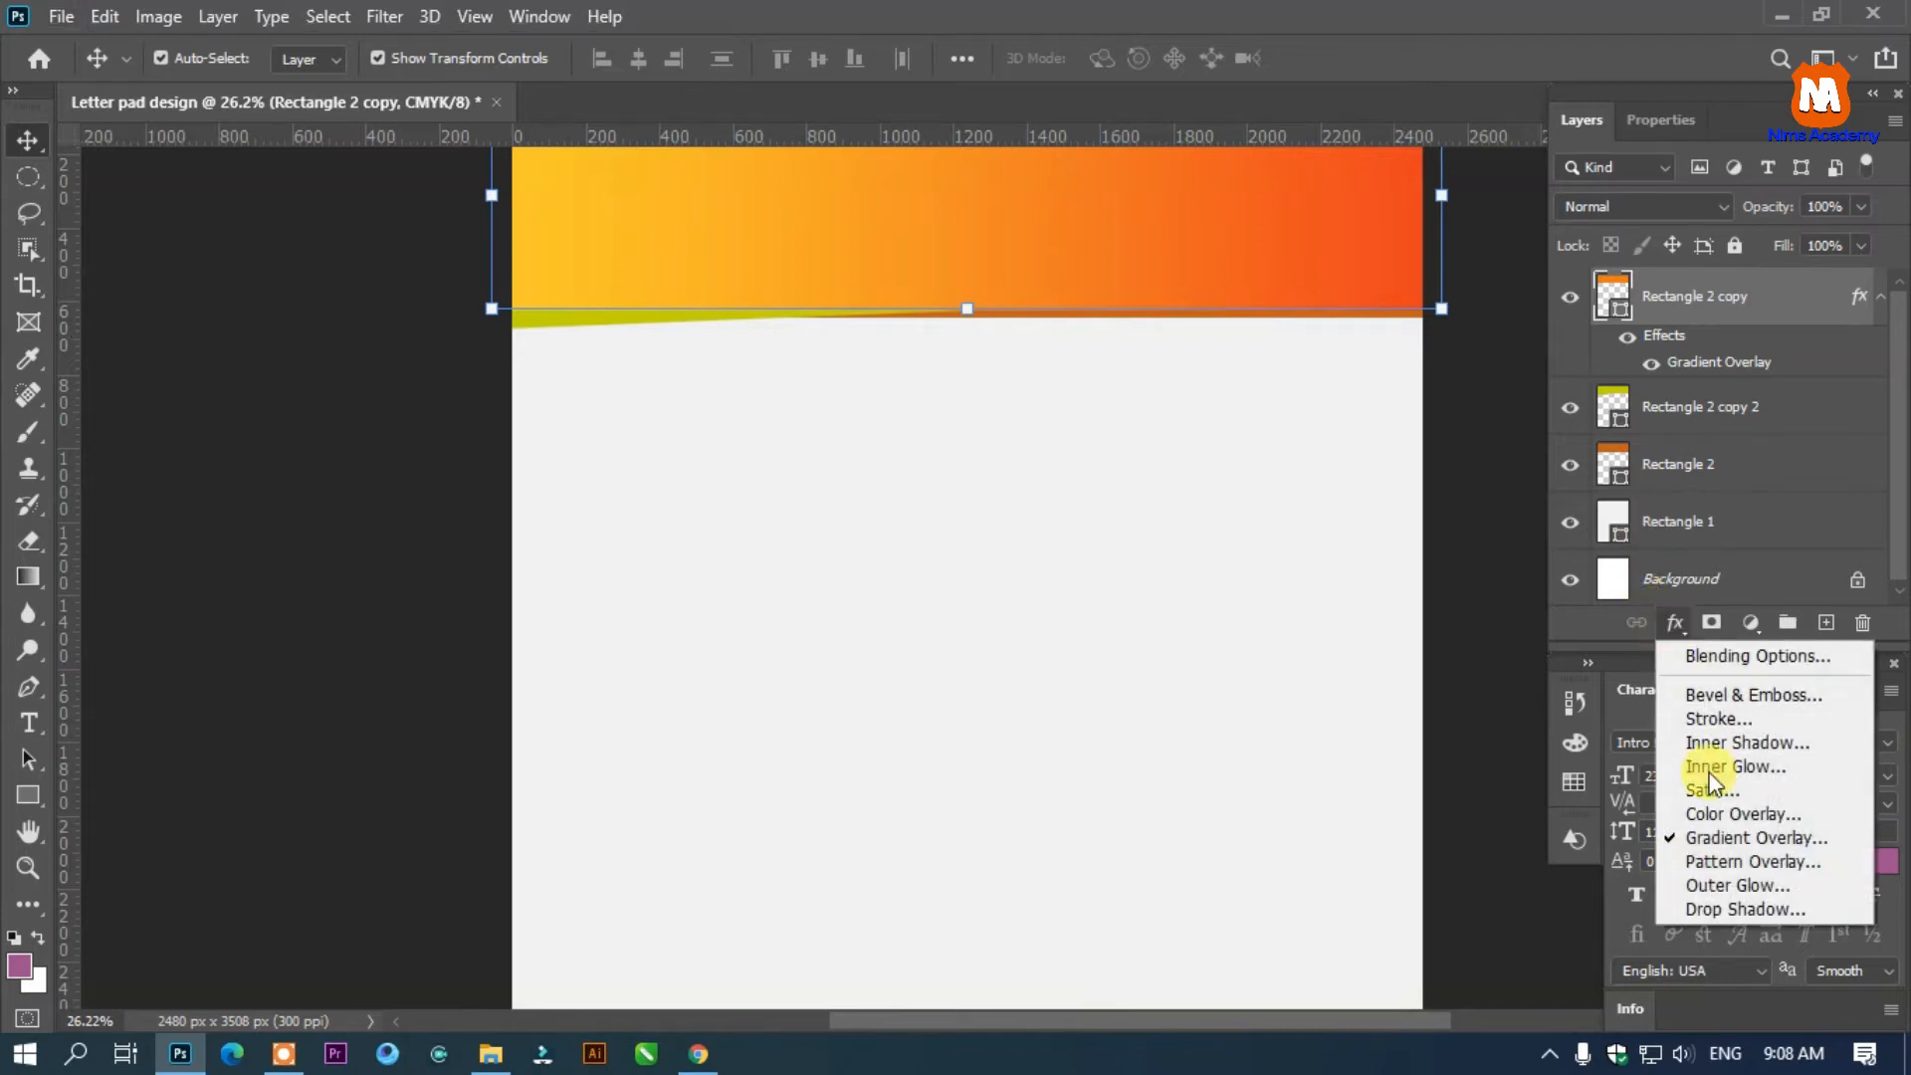
{"action": "left_click", "coordinate": [1705, 910]}
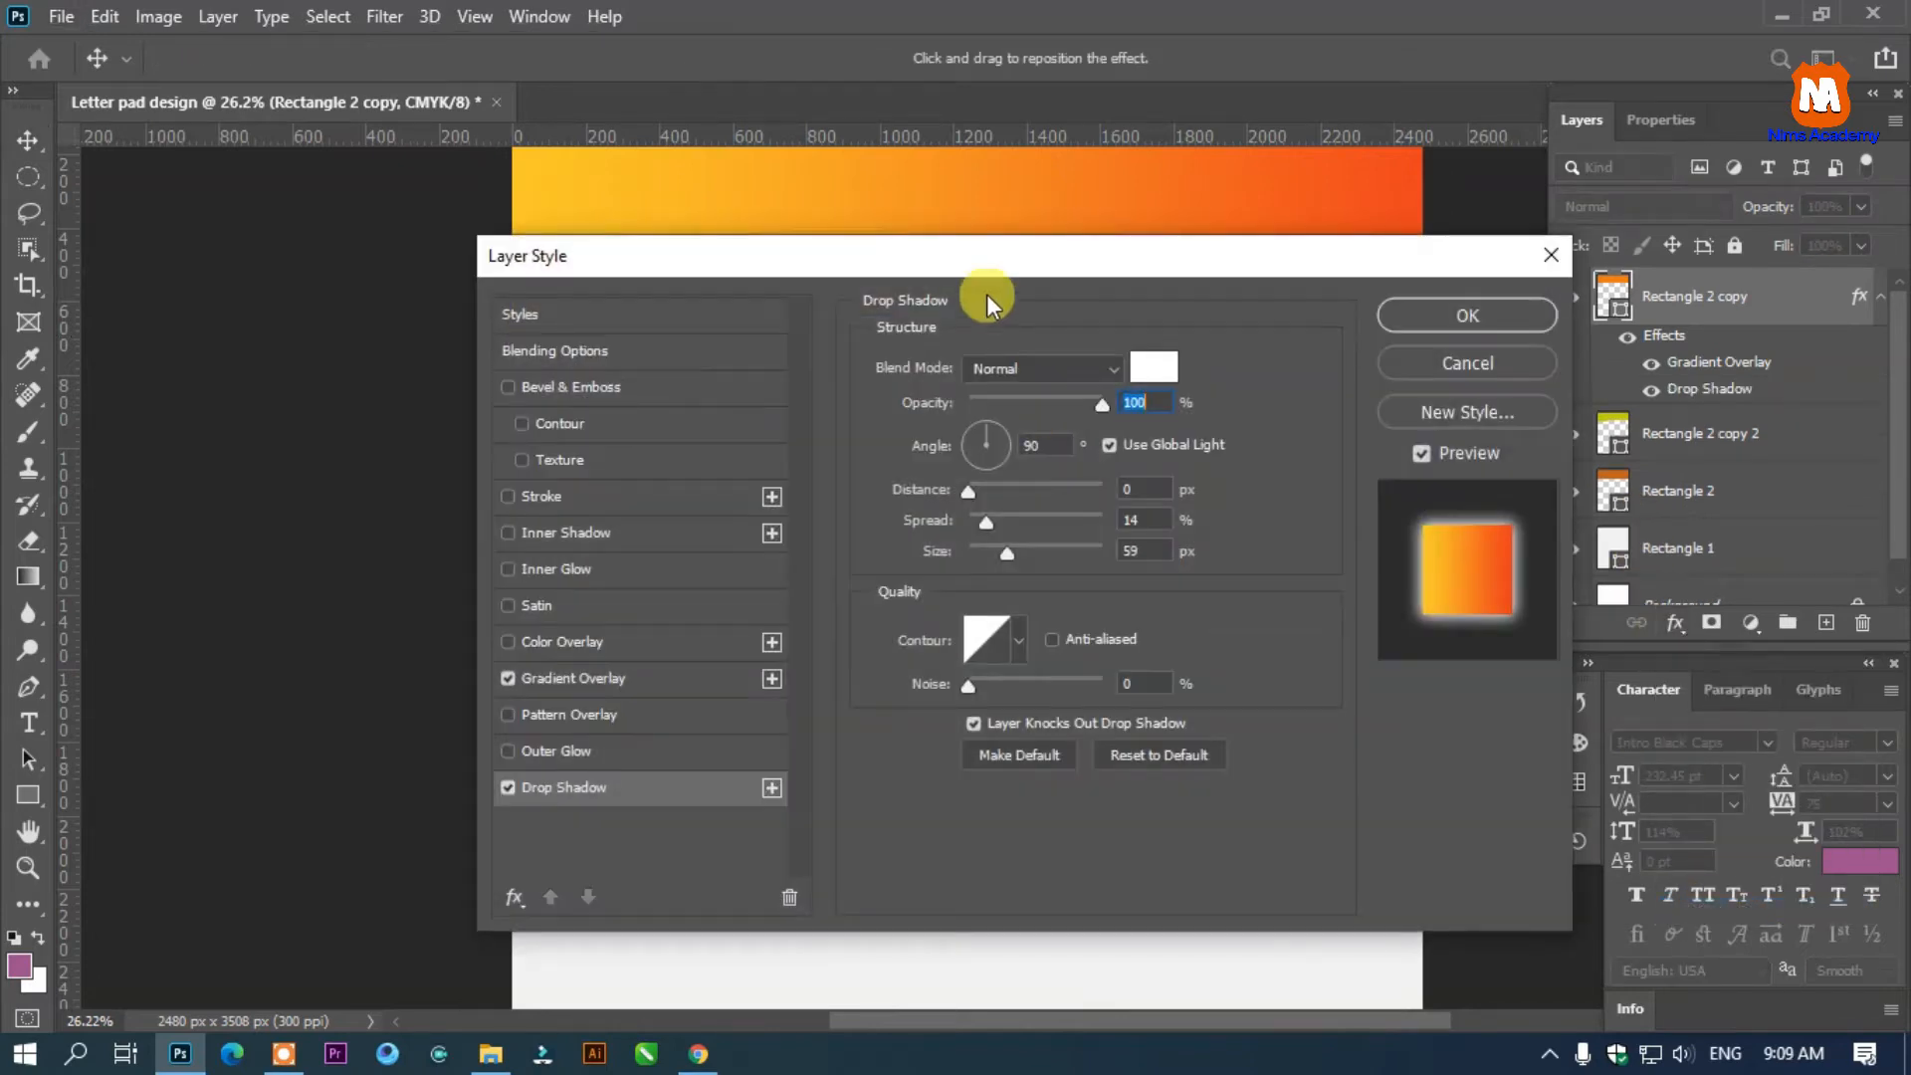
{"action": "left_click_drag", "start_coordinate": [987, 295], "coordinate": [1235, 665]}
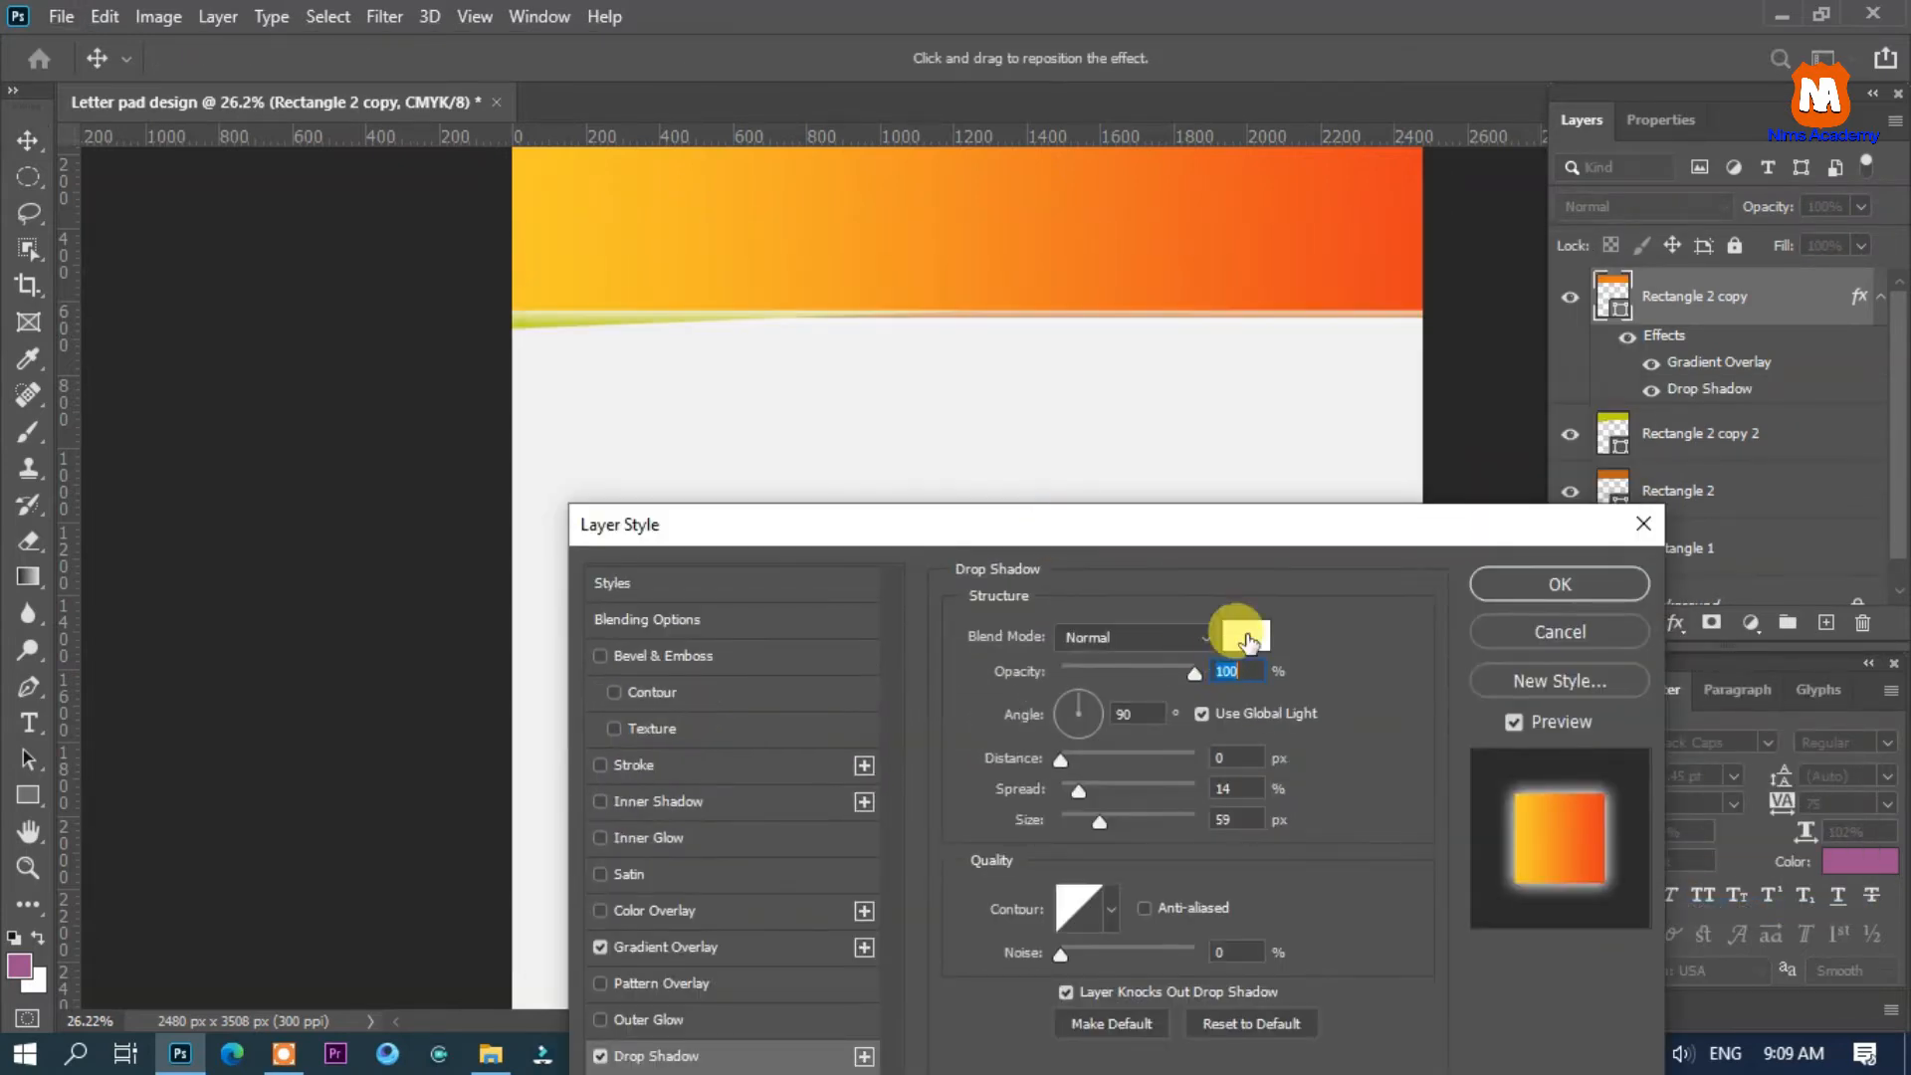
{"action": "left_click", "coordinate": [1248, 637]}
{"action": "left_click", "coordinate": [1173, 490]}
{"action": "mouse_move", "coordinate": [1184, 432]}
{"action": "left_mouse_down"}
{"action": "mouse_move", "coordinate": [1160, 375]}
{"action": "mouse_move", "coordinate": [1472, 319]}
{"action": "mouse_move", "coordinate": [1164, 657]}
{"action": "left_mouse_up"}
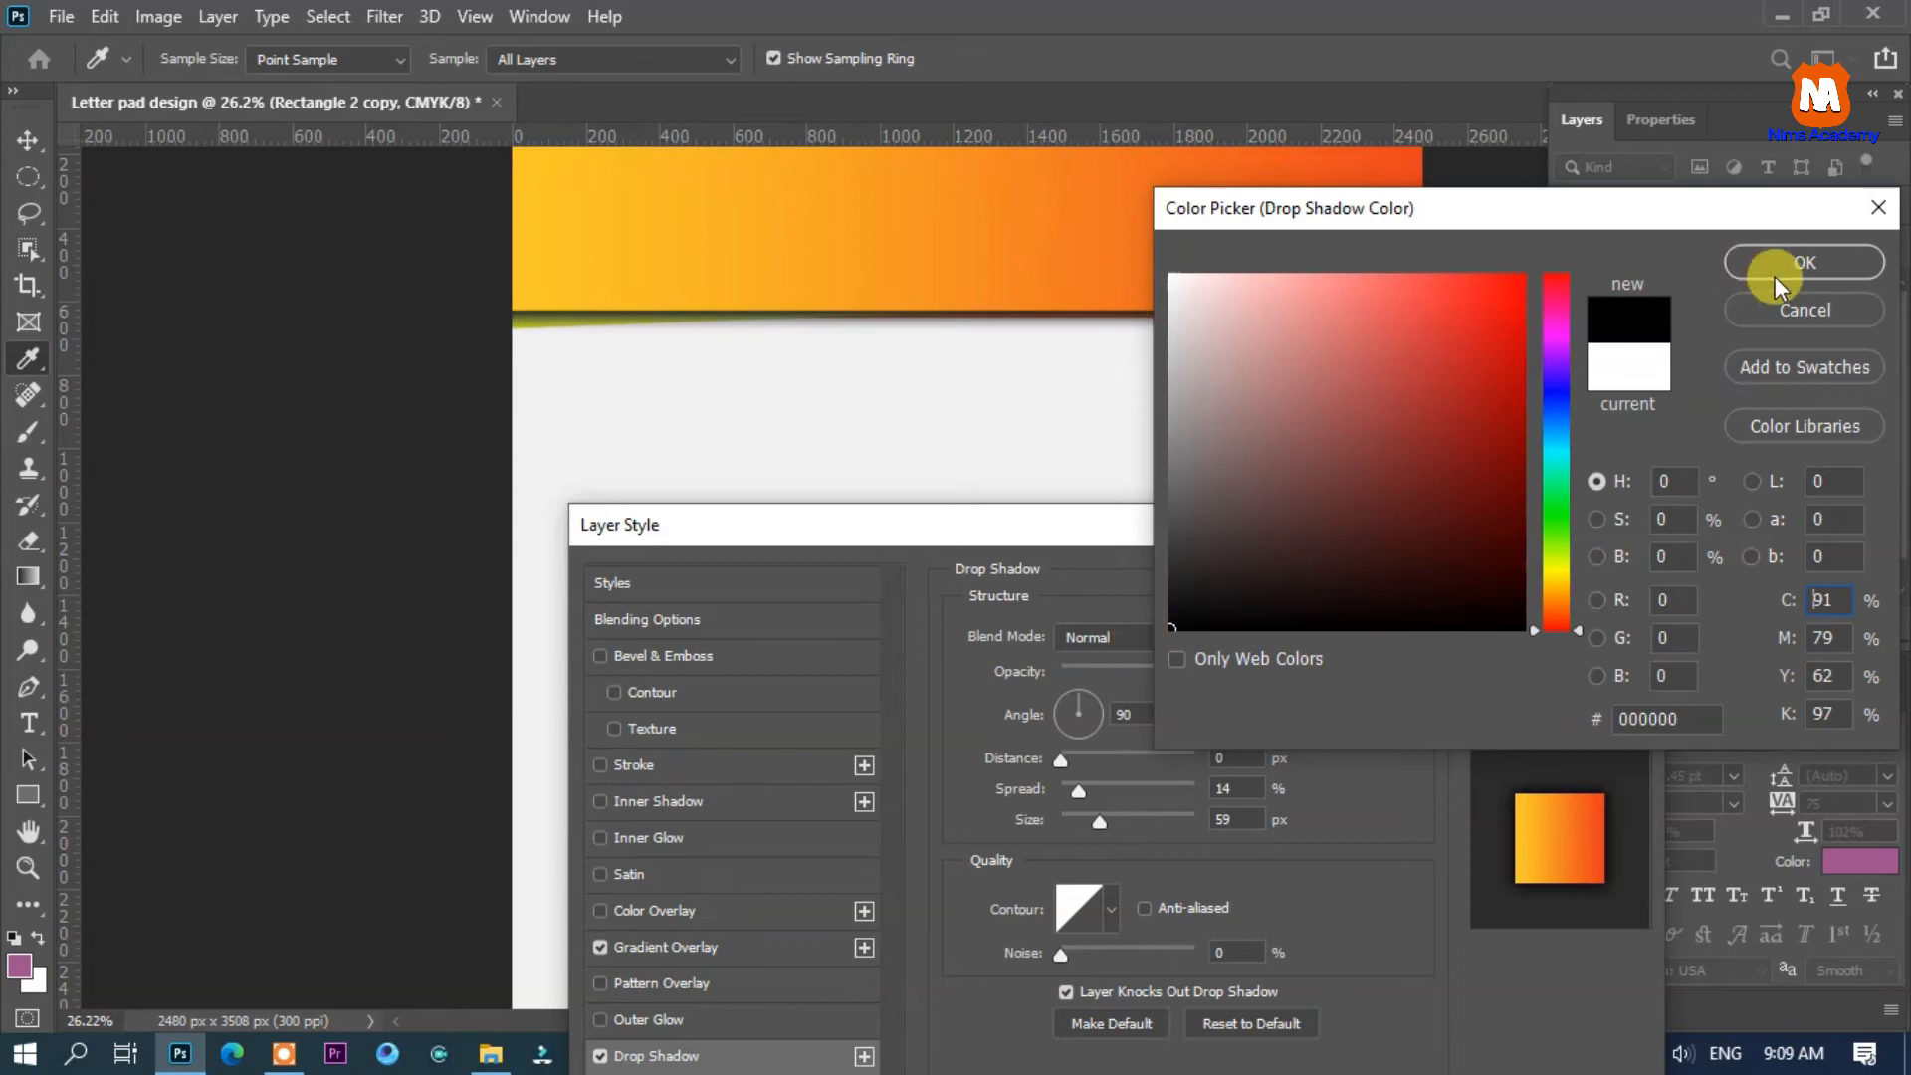
{"action": "left_click", "coordinate": [1775, 277]}
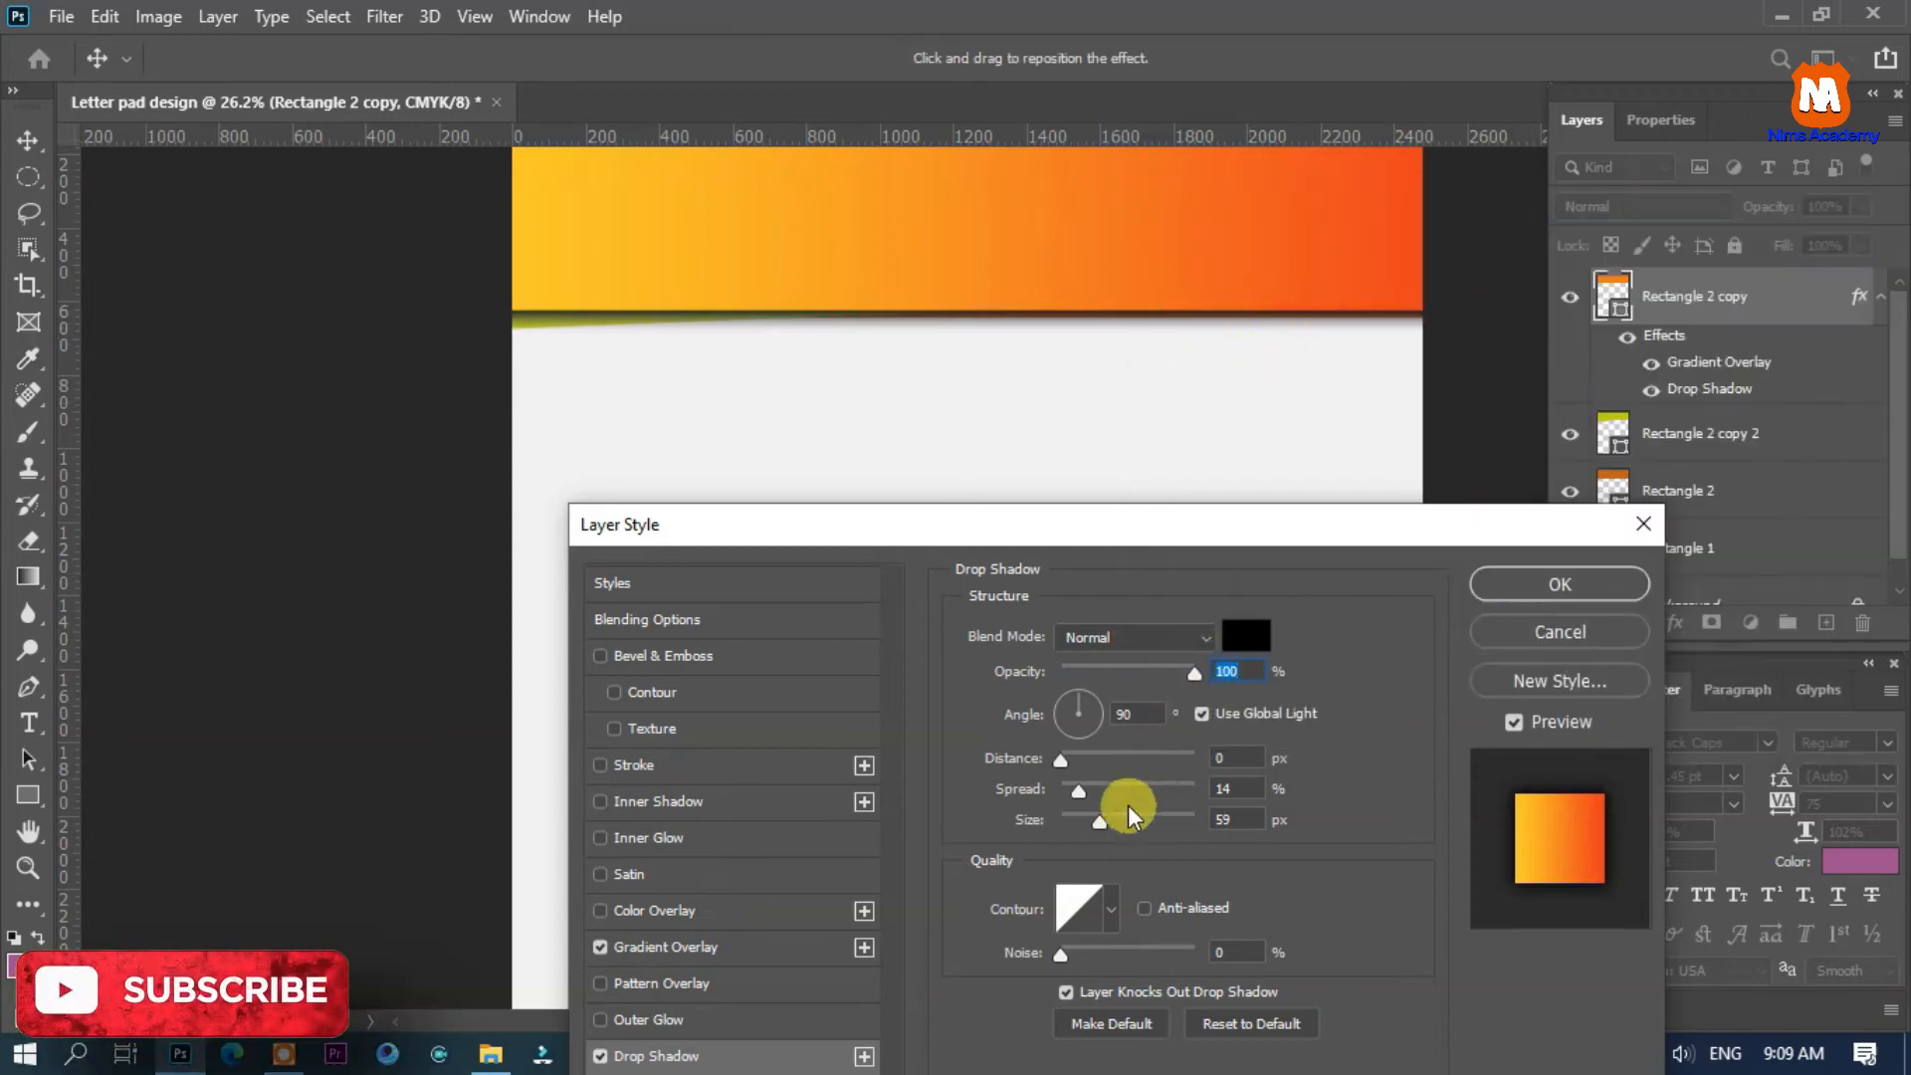
{"action": "left_click_drag", "start_coordinate": [1099, 822], "coordinate": [1068, 789]}
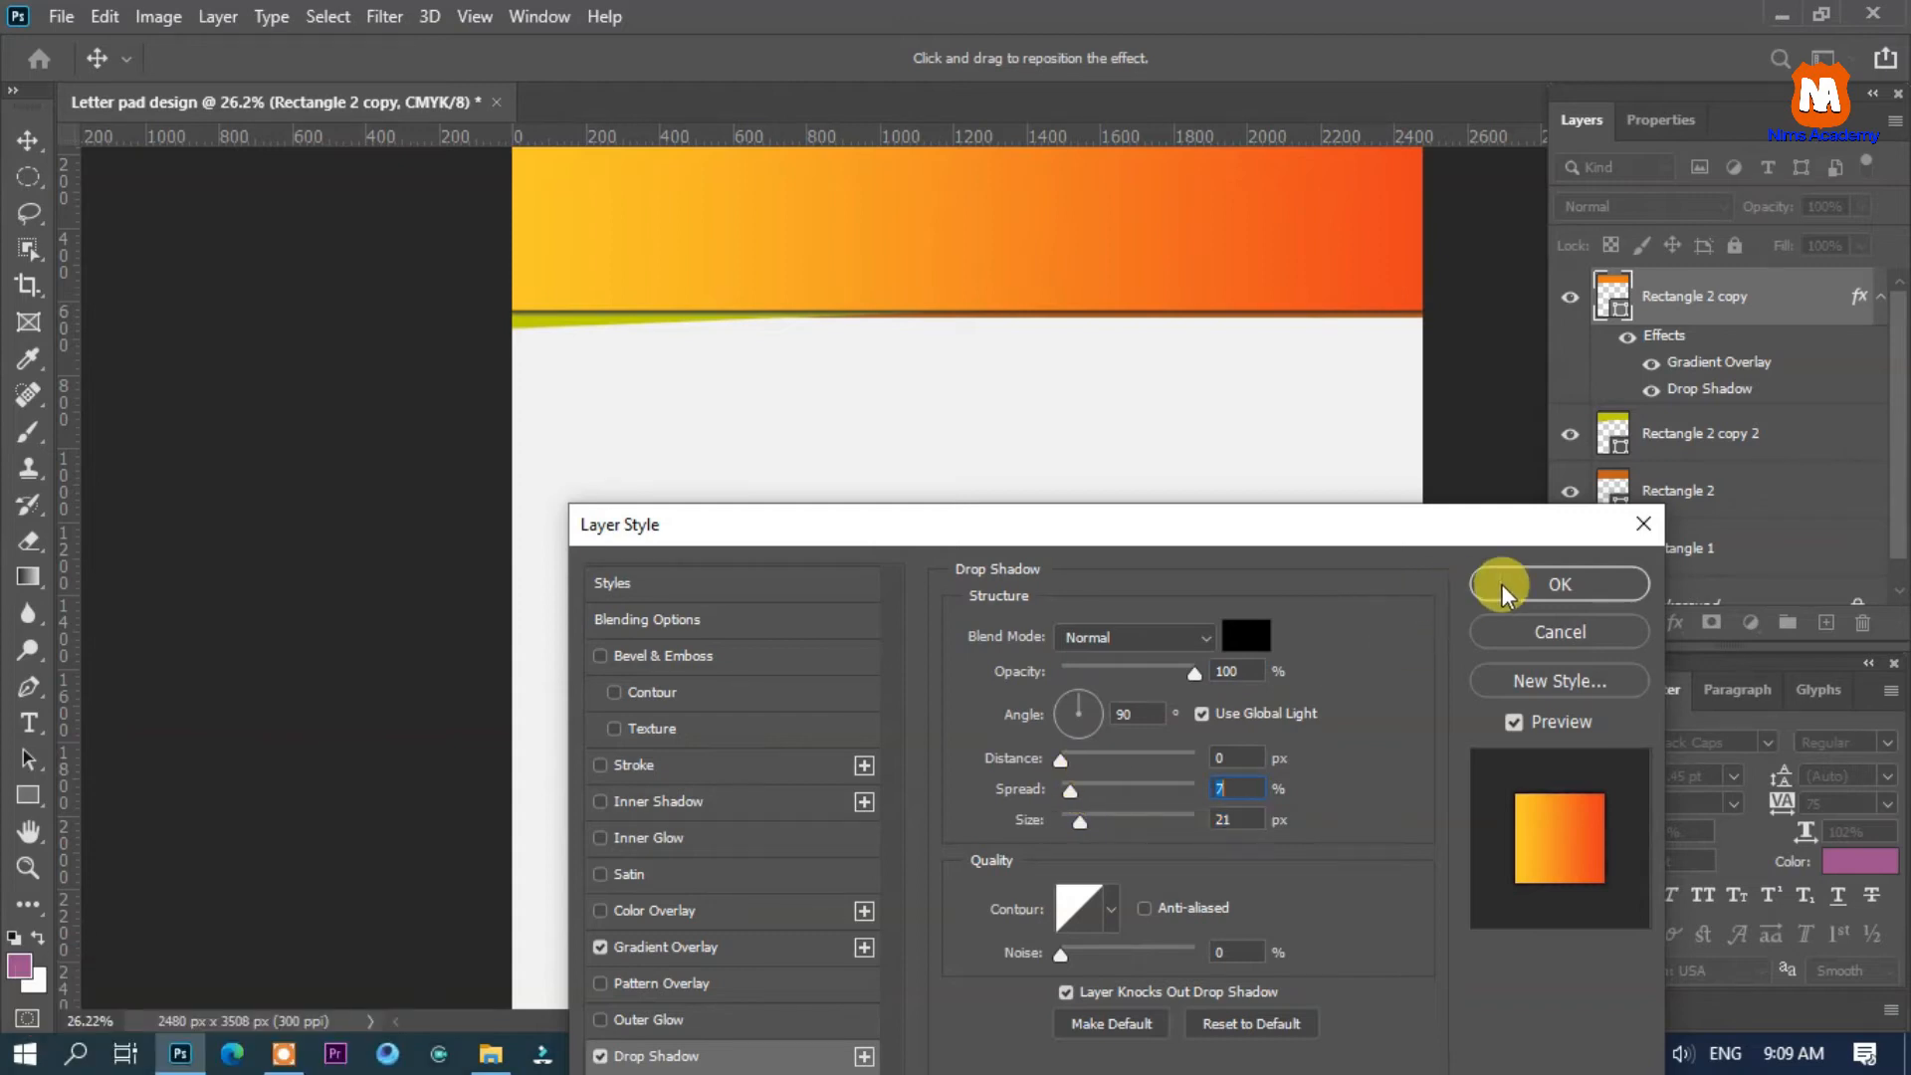
{"action": "left_click", "coordinate": [1477, 598]}
Reverse the direction of the header rectangle's gradient overlay
{"action": "scroll", "coordinate": [900, 452], "scroll_direction": "down", "scroll_amount": 2}
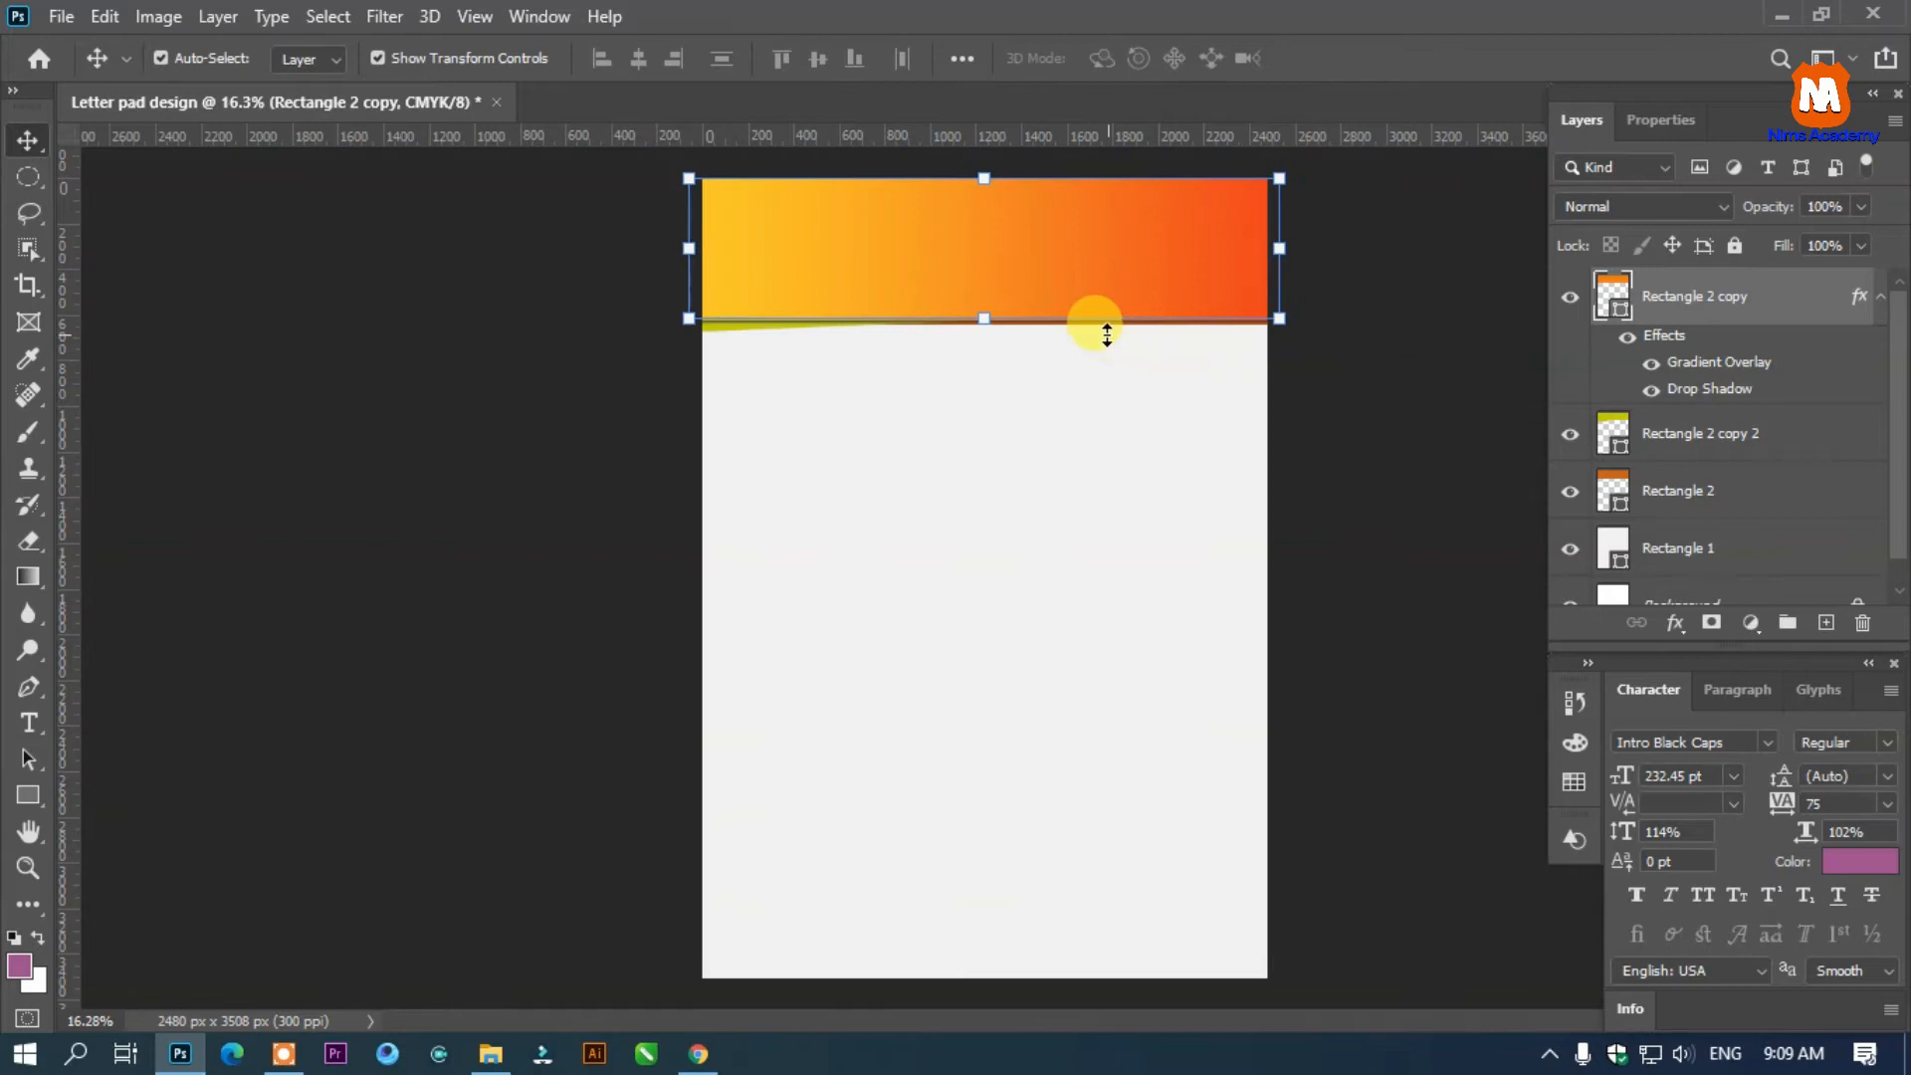
{"action": "left_click", "coordinate": [1078, 291]}
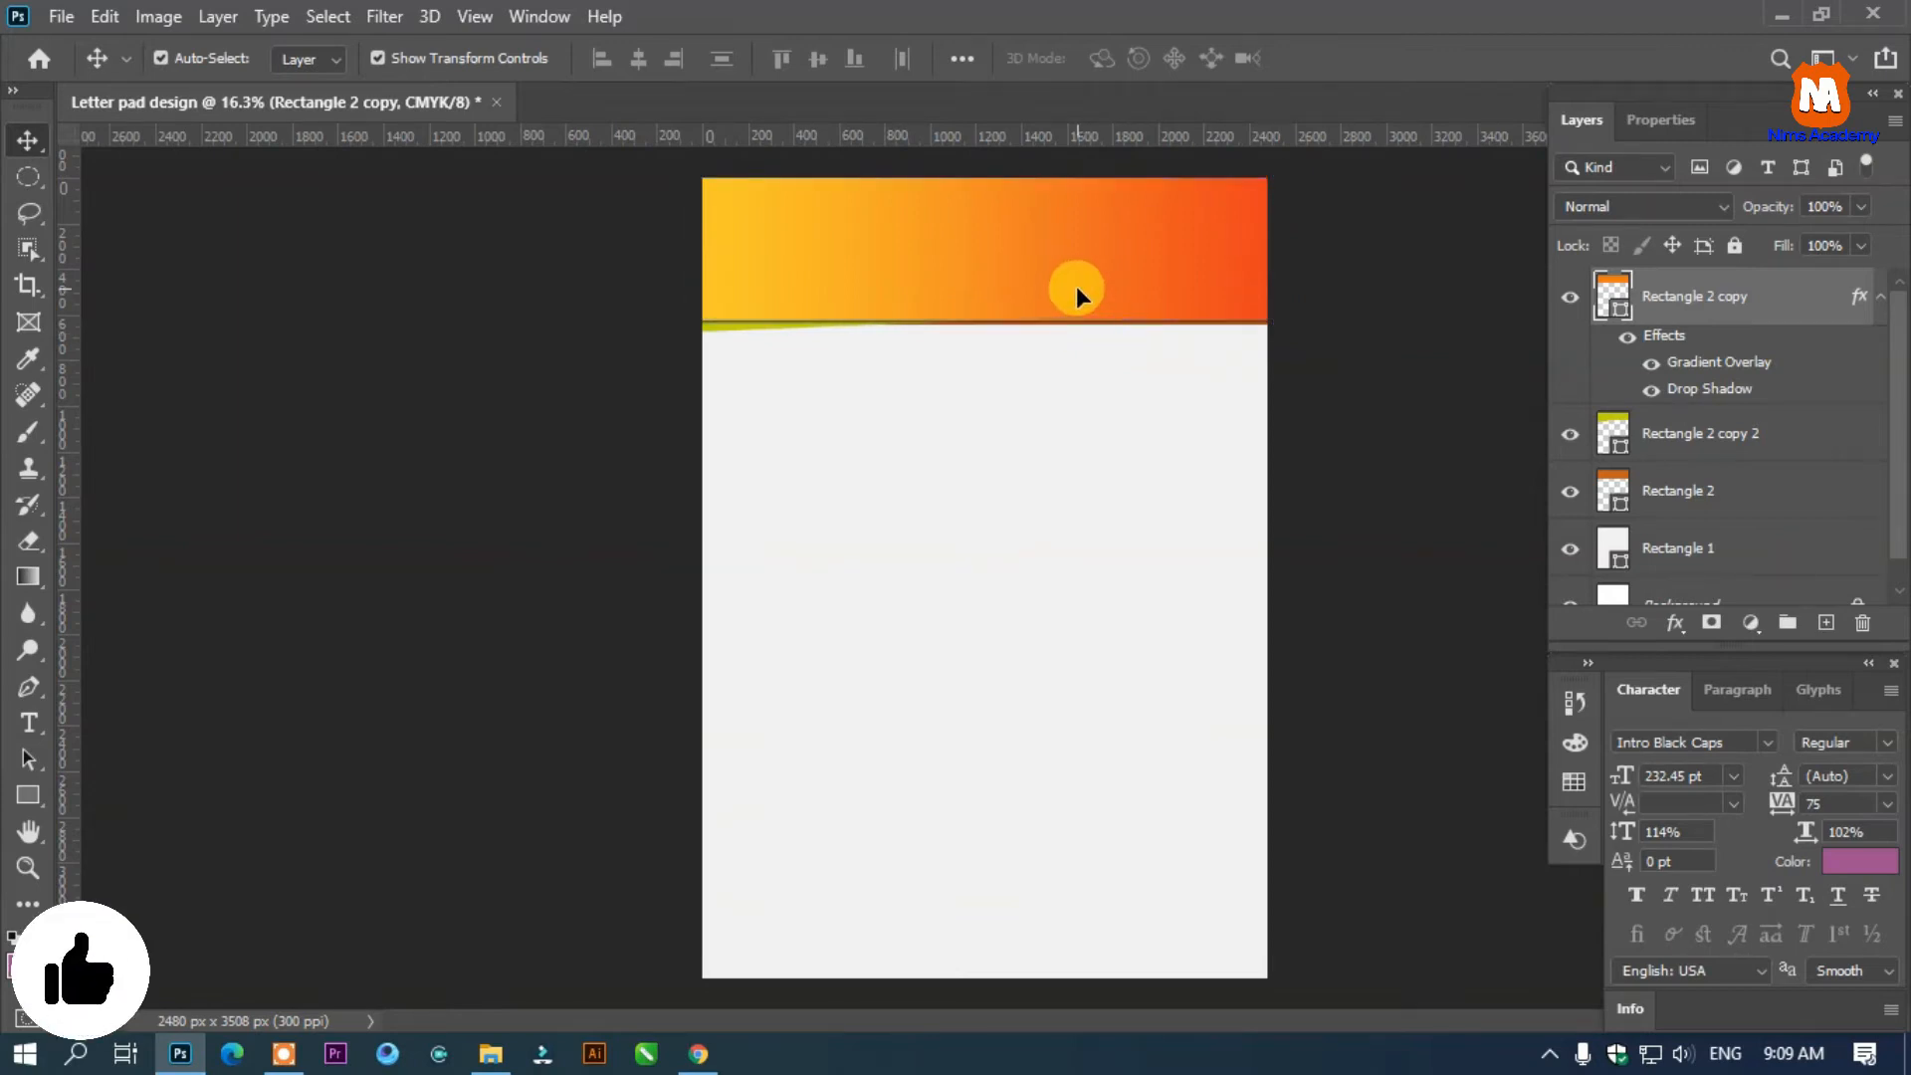
{"action": "left_click_drag", "start_coordinate": [1079, 288], "coordinate": [1085, 291]}
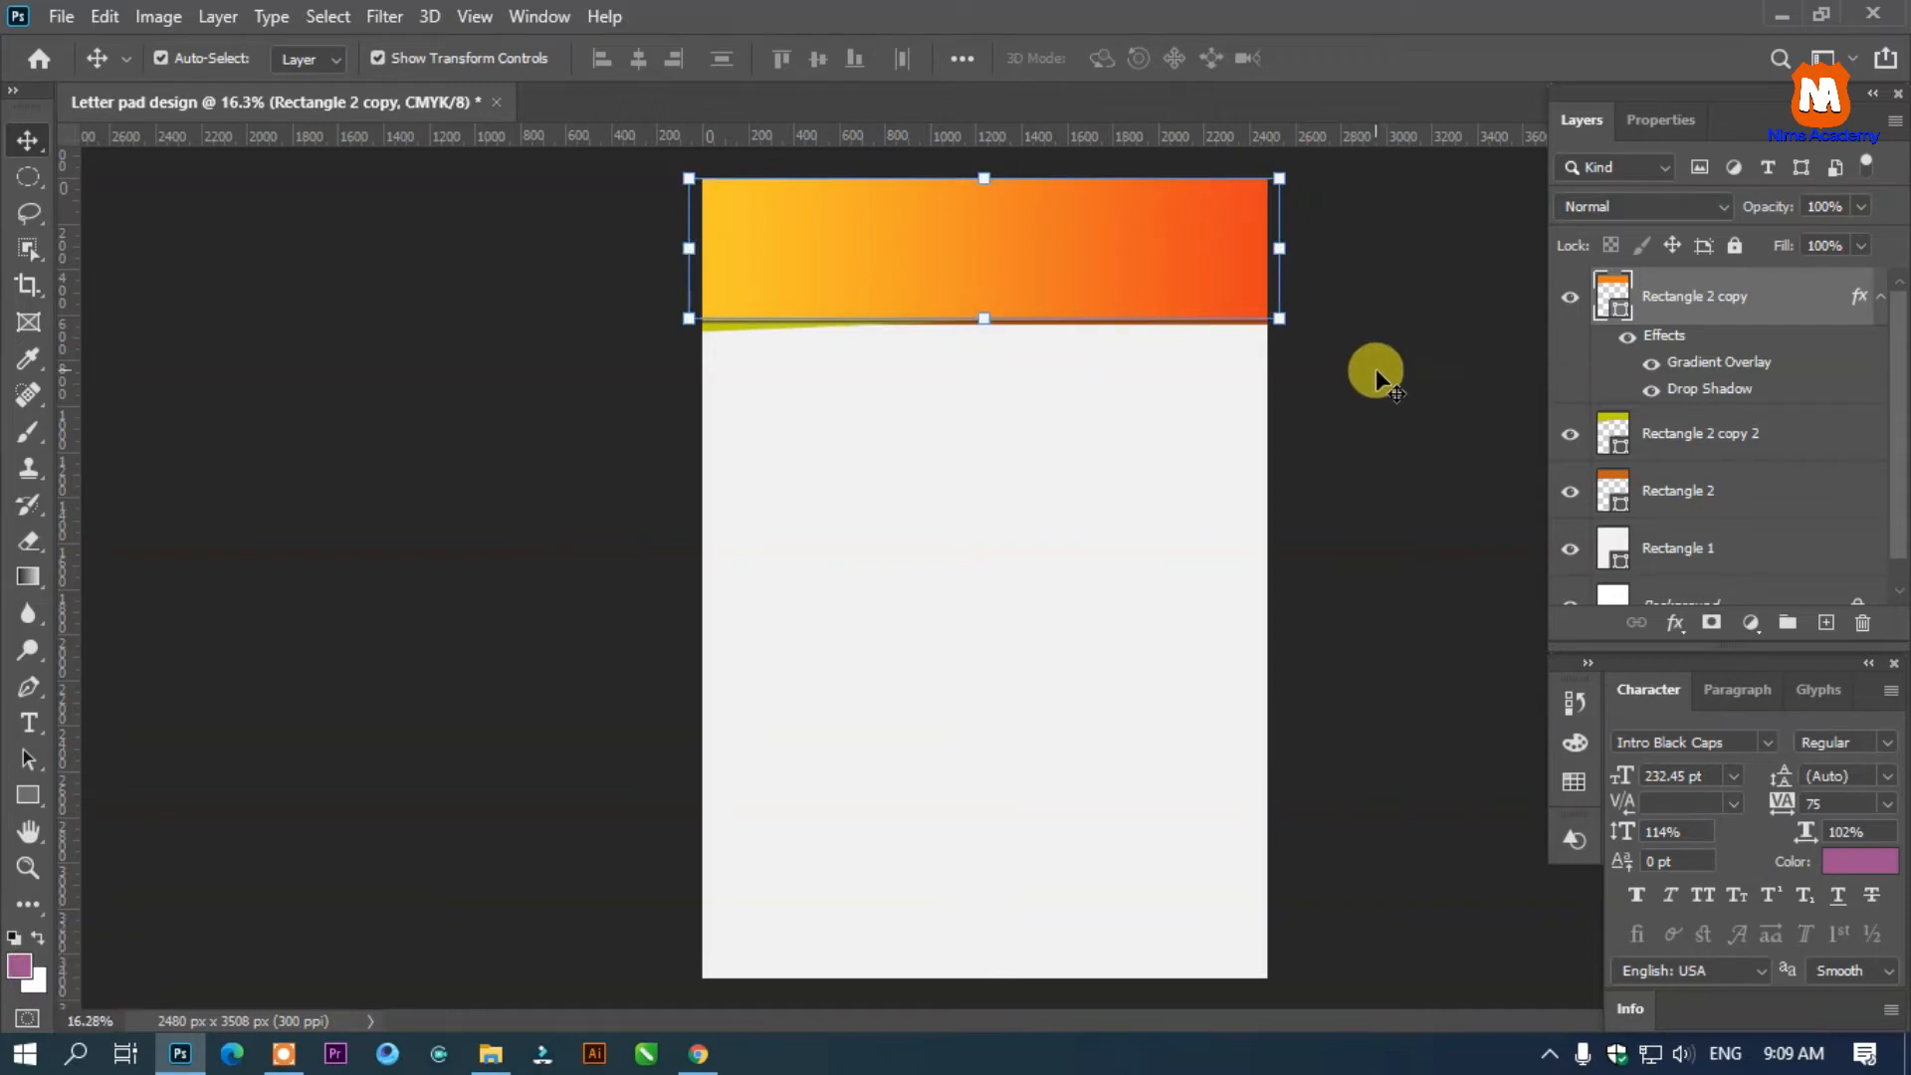
{"action": "double_click", "coordinate": [1685, 370]}
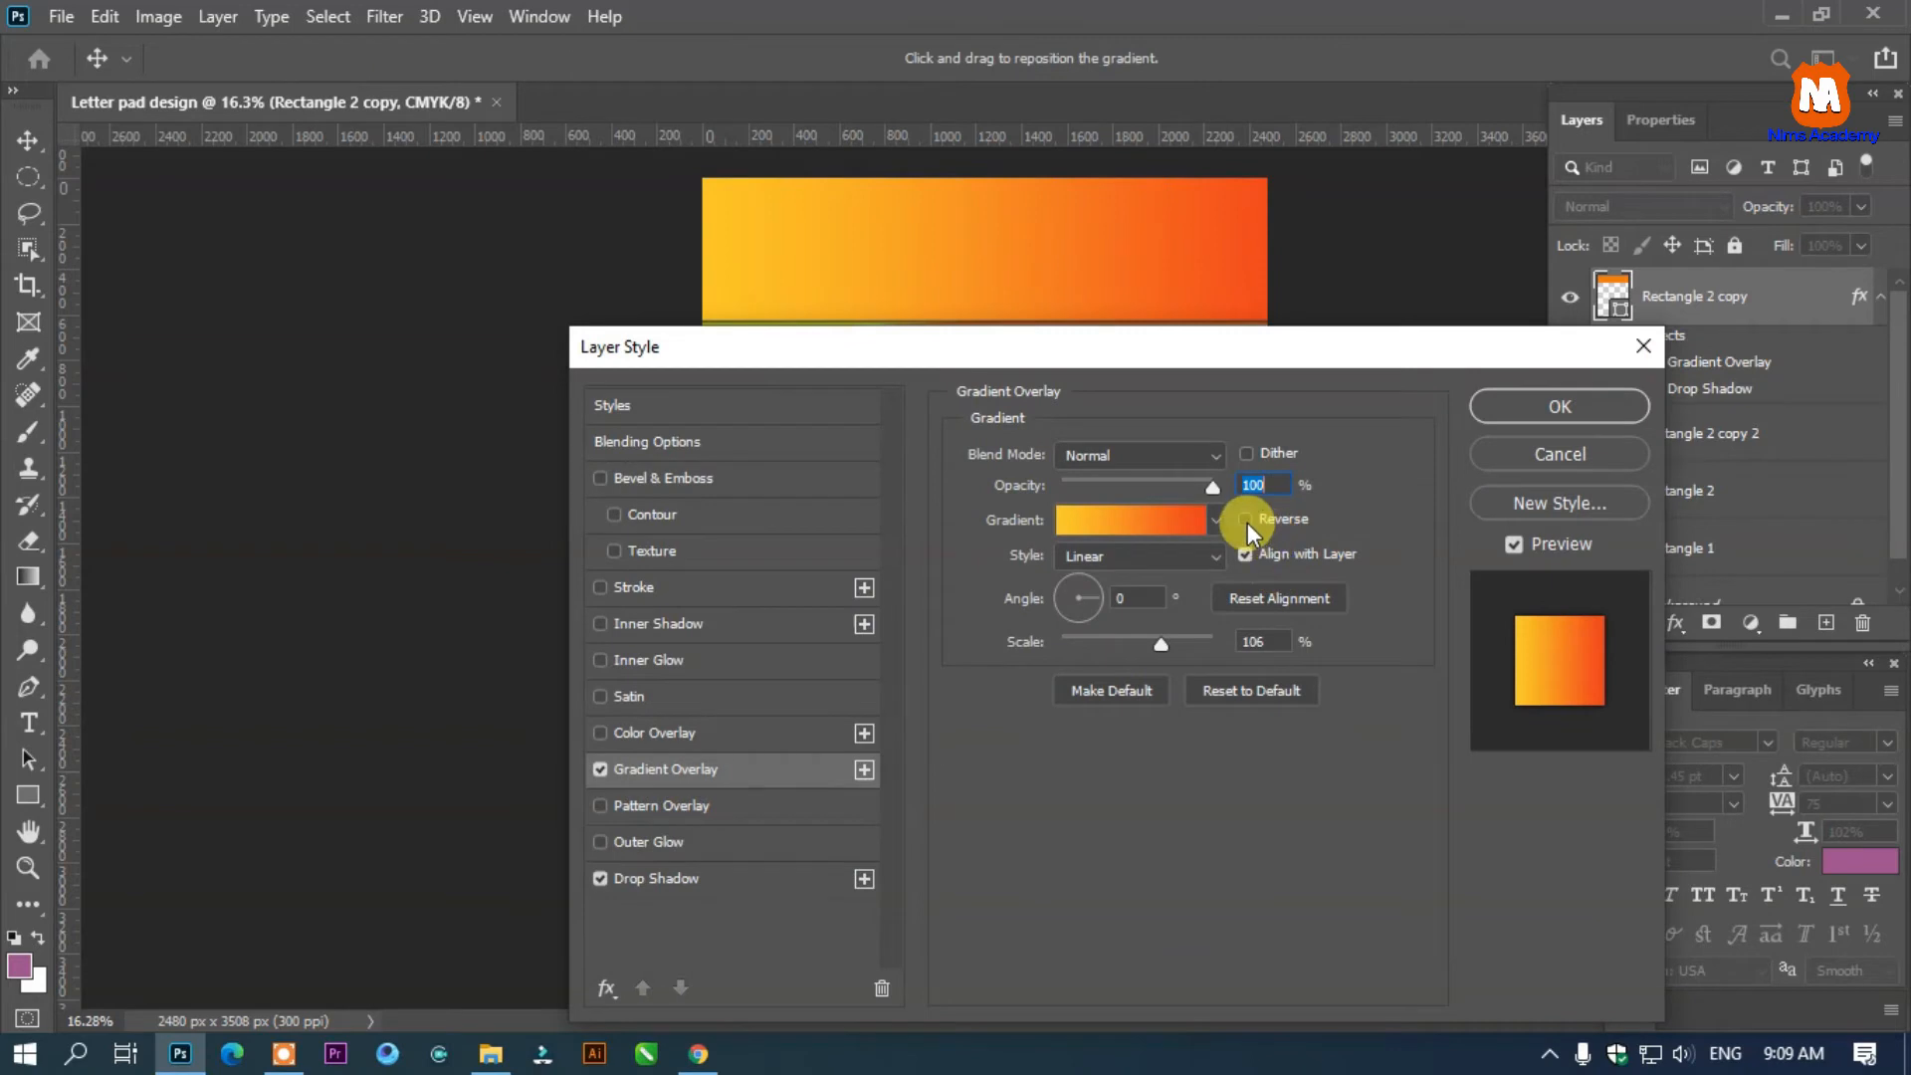
{"action": "left_click", "coordinate": [1246, 520]}
{"action": "left_click", "coordinate": [1537, 409]}
{"action": "left_click", "coordinate": [1389, 300]}
Copy the gradient header rectangle to the page's bottom edge and flatten it into a footer strip about 150 px tall
{"action": "key", "text": "ctrl+minus"}
{"action": "scroll", "coordinate": [1126, 416], "scroll_direction": "up", "scroll_amount": 1}
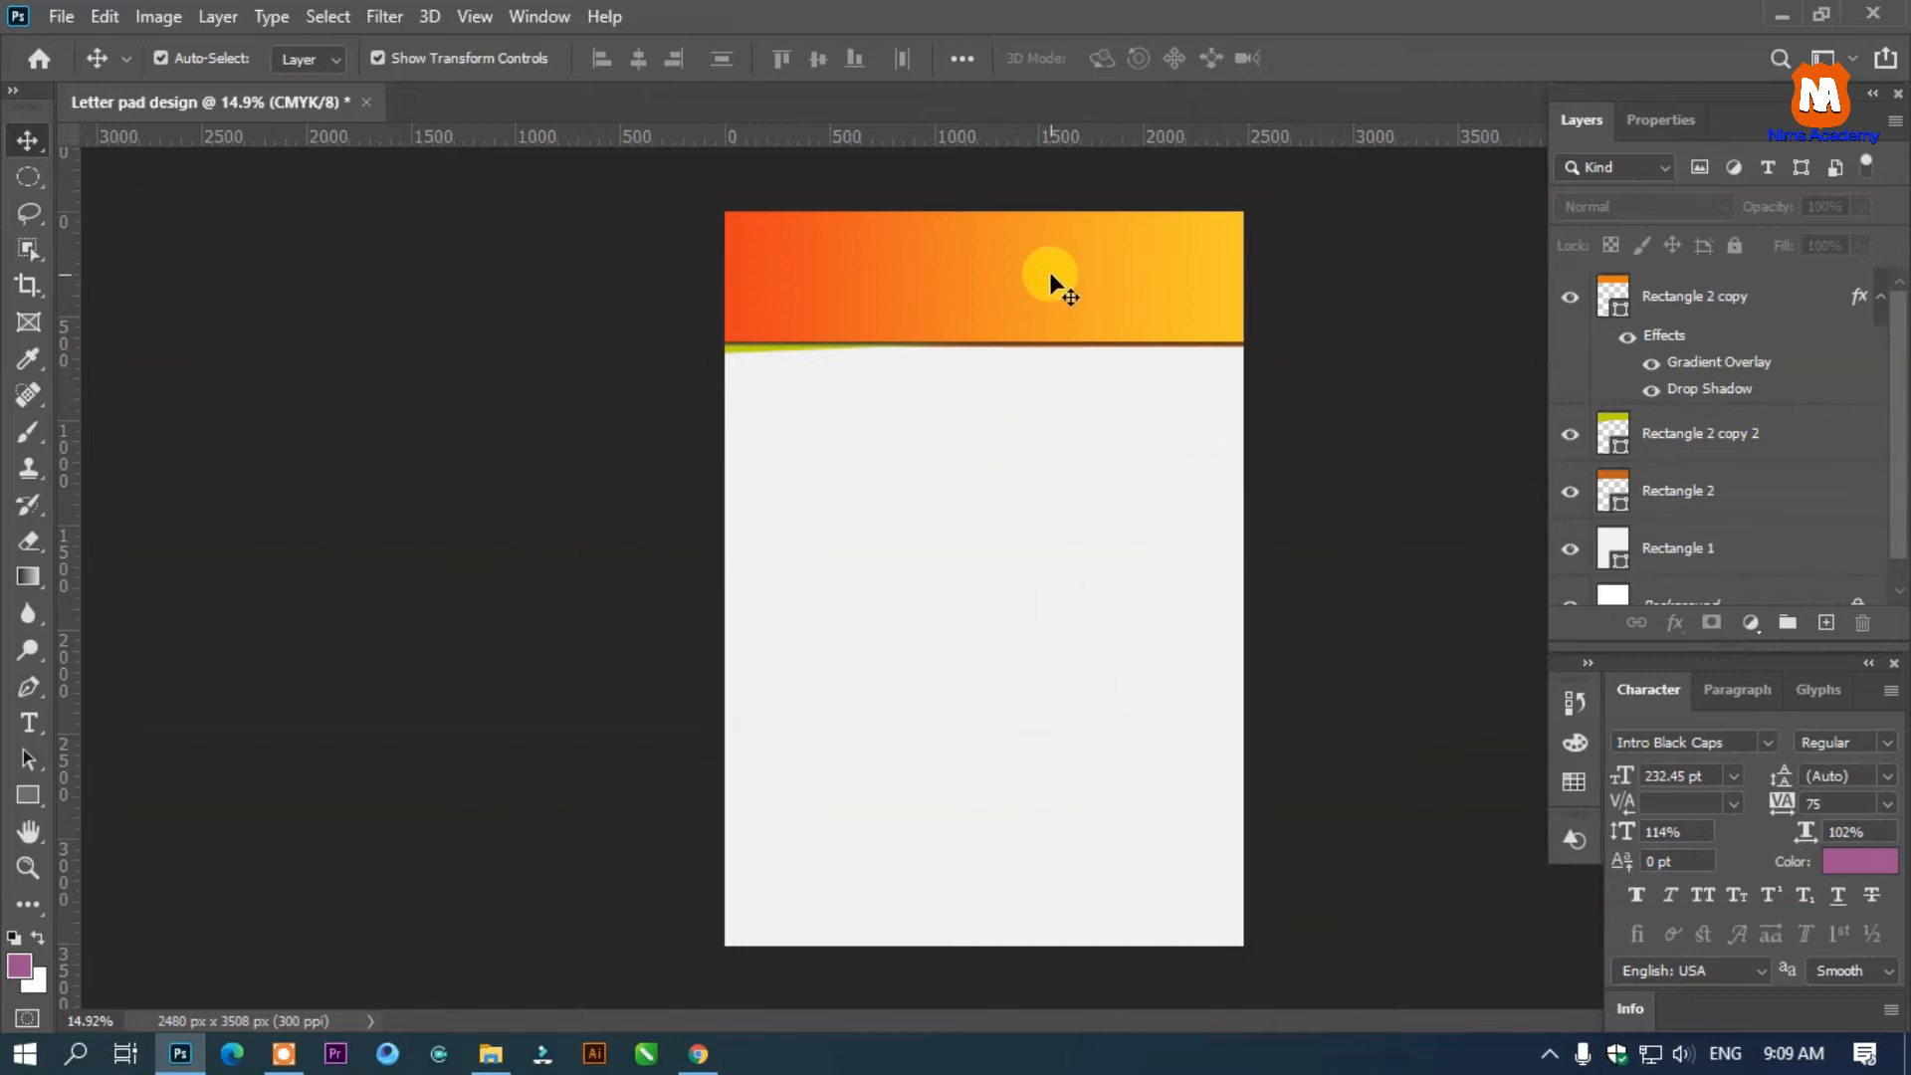
{"action": "left_click_drag", "start_coordinate": [1056, 266], "coordinate": [1013, 956]}
{"action": "key", "text": "Return"}
Duplicate the footer strip and narrow the copy from its right edge to about 68% of its width
{"action": "scroll", "coordinate": [1024, 1001], "scroll_direction": "up", "scroll_amount": 4, "text": "alt"}
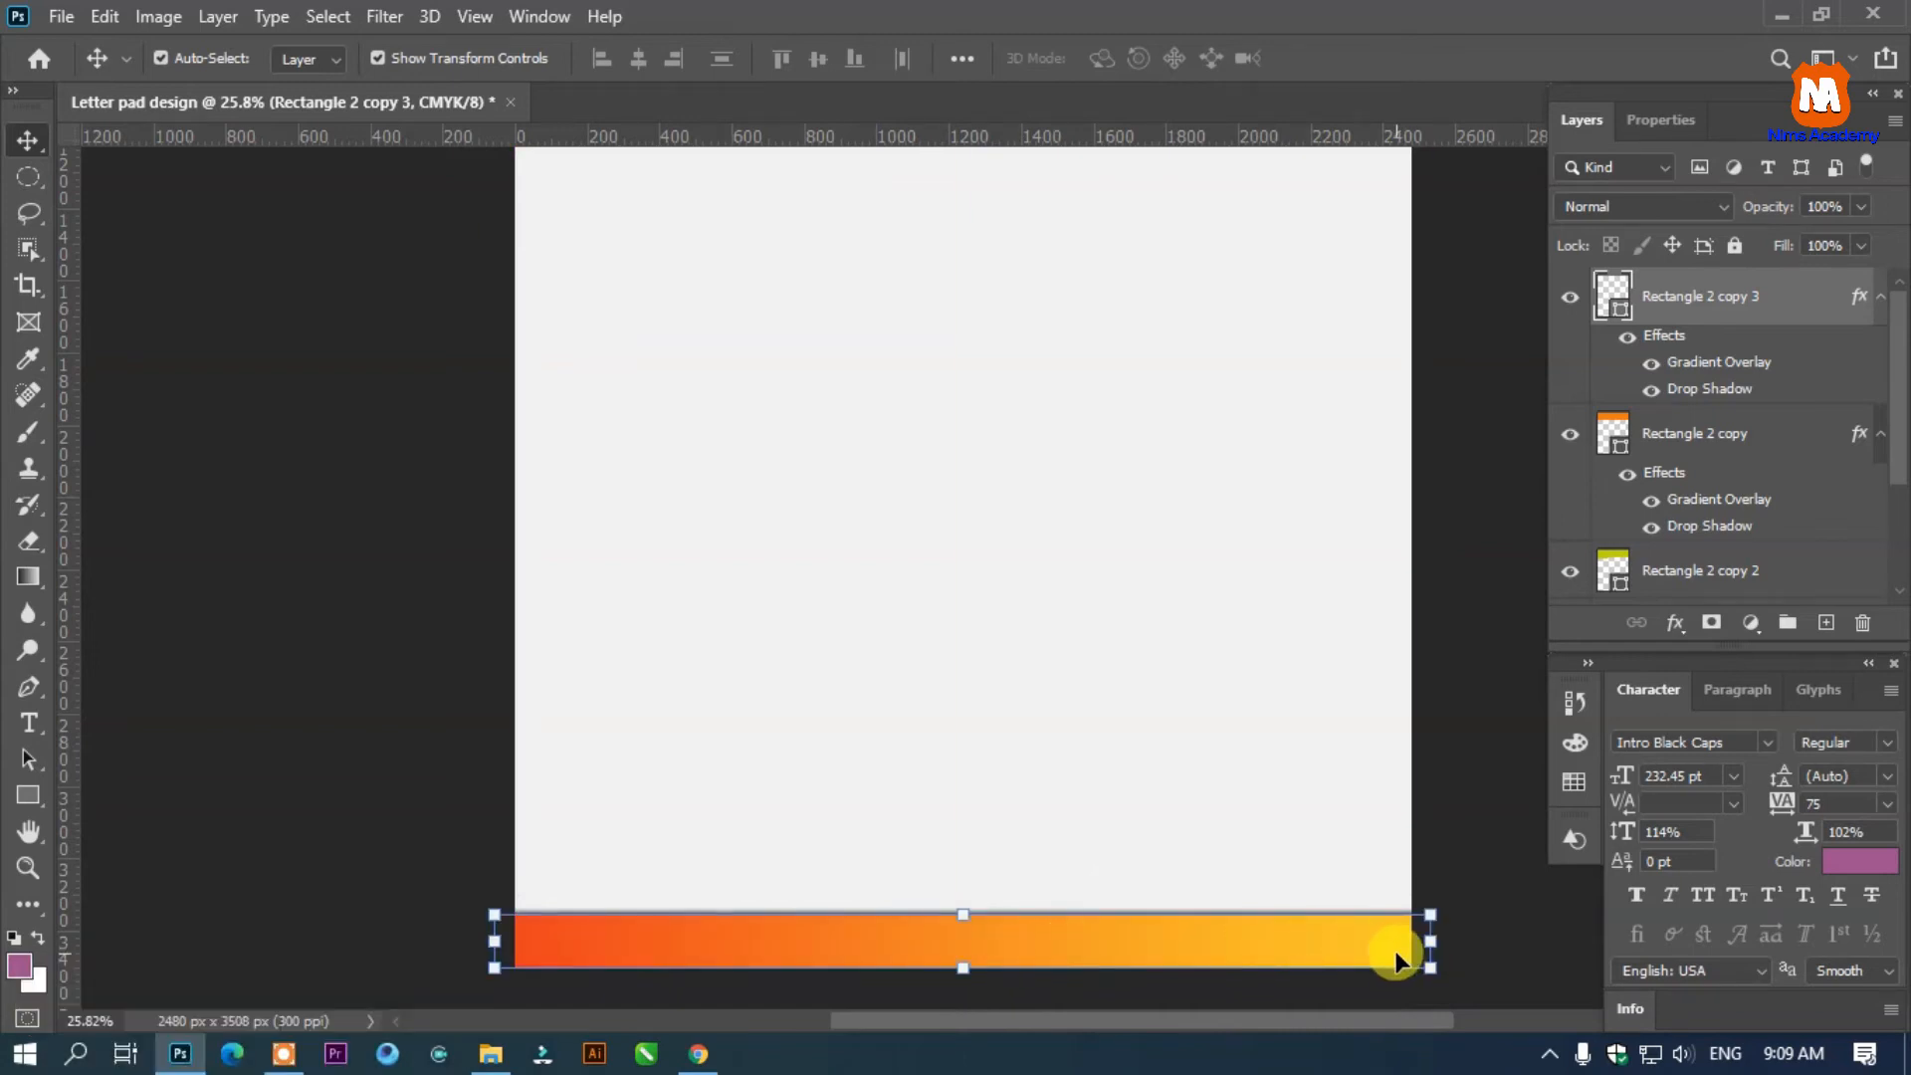
{"action": "key", "text": "ctrl+j"}
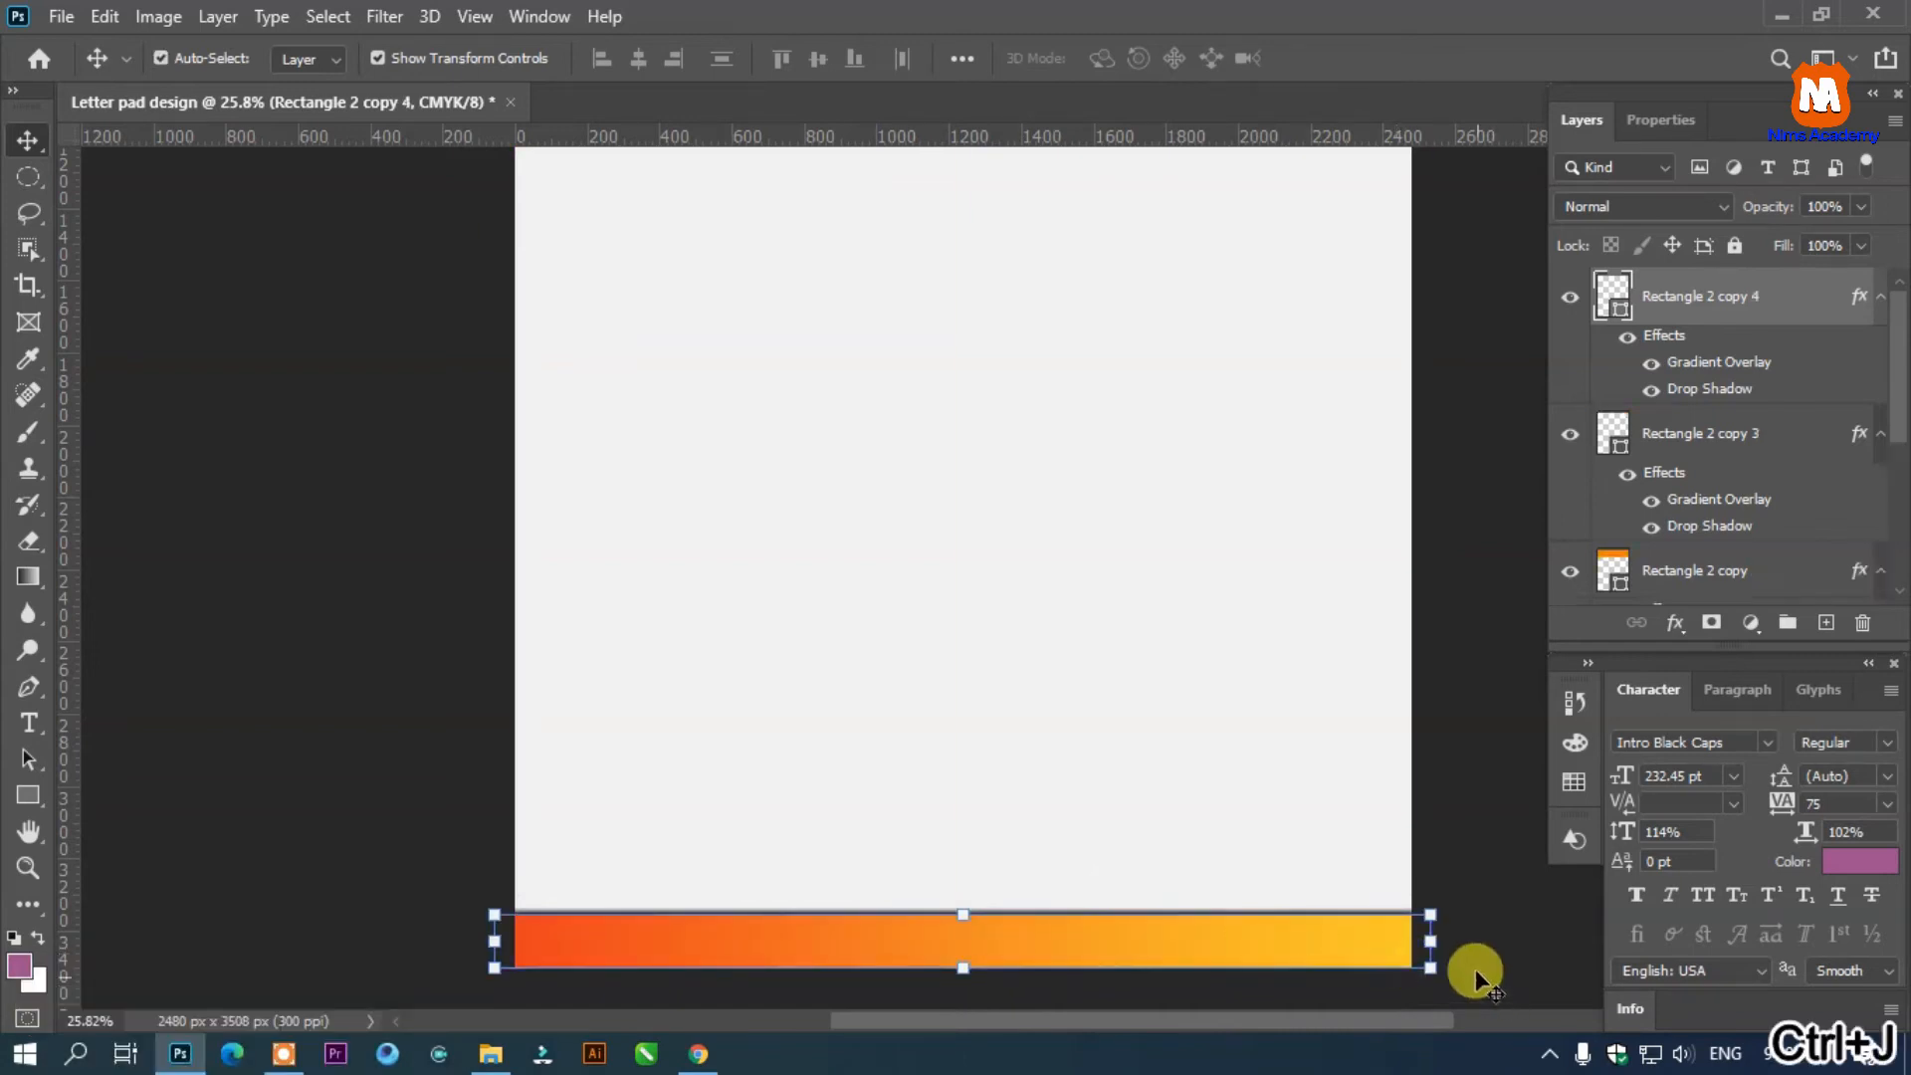
{"action": "left_click_drag", "start_coordinate": [1430, 940], "coordinate": [1130, 946]}
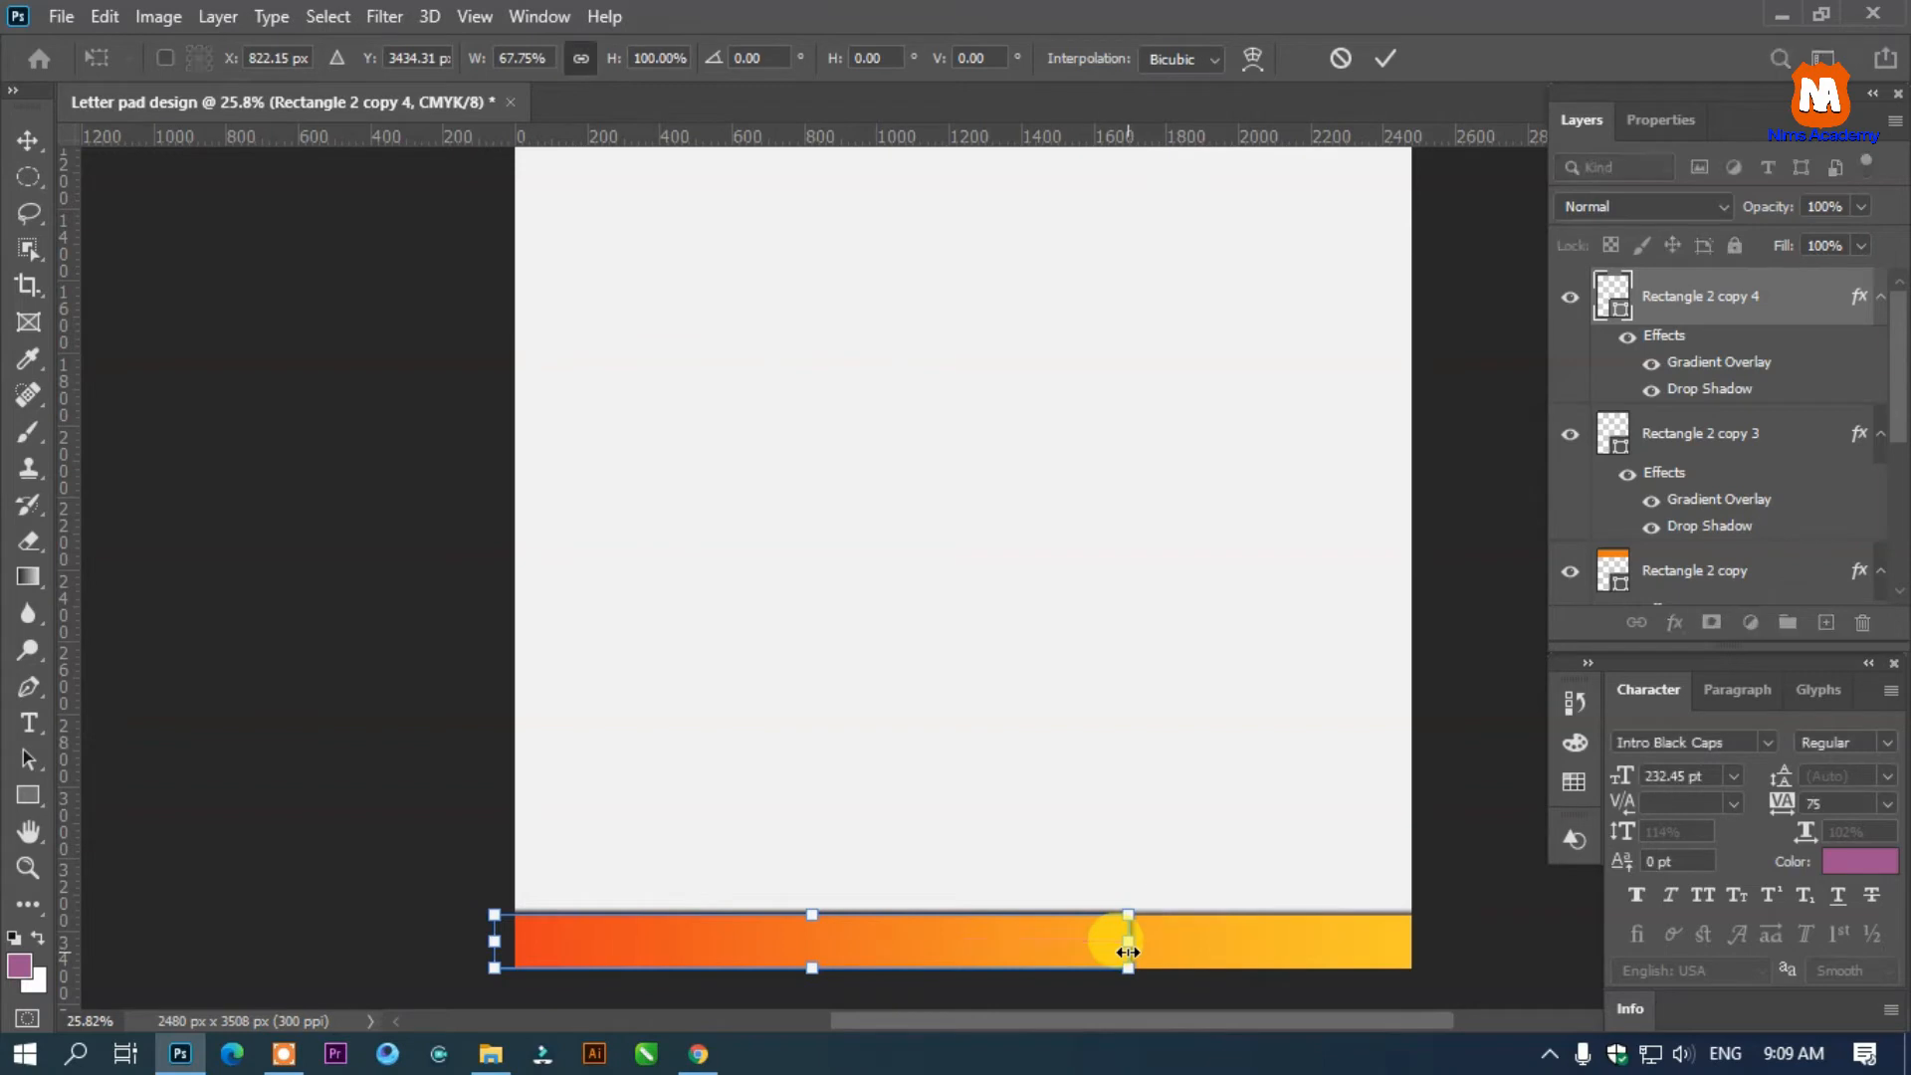
{"action": "key", "text": "Return"}
{"action": "right_click", "coordinate": [1043, 939]}
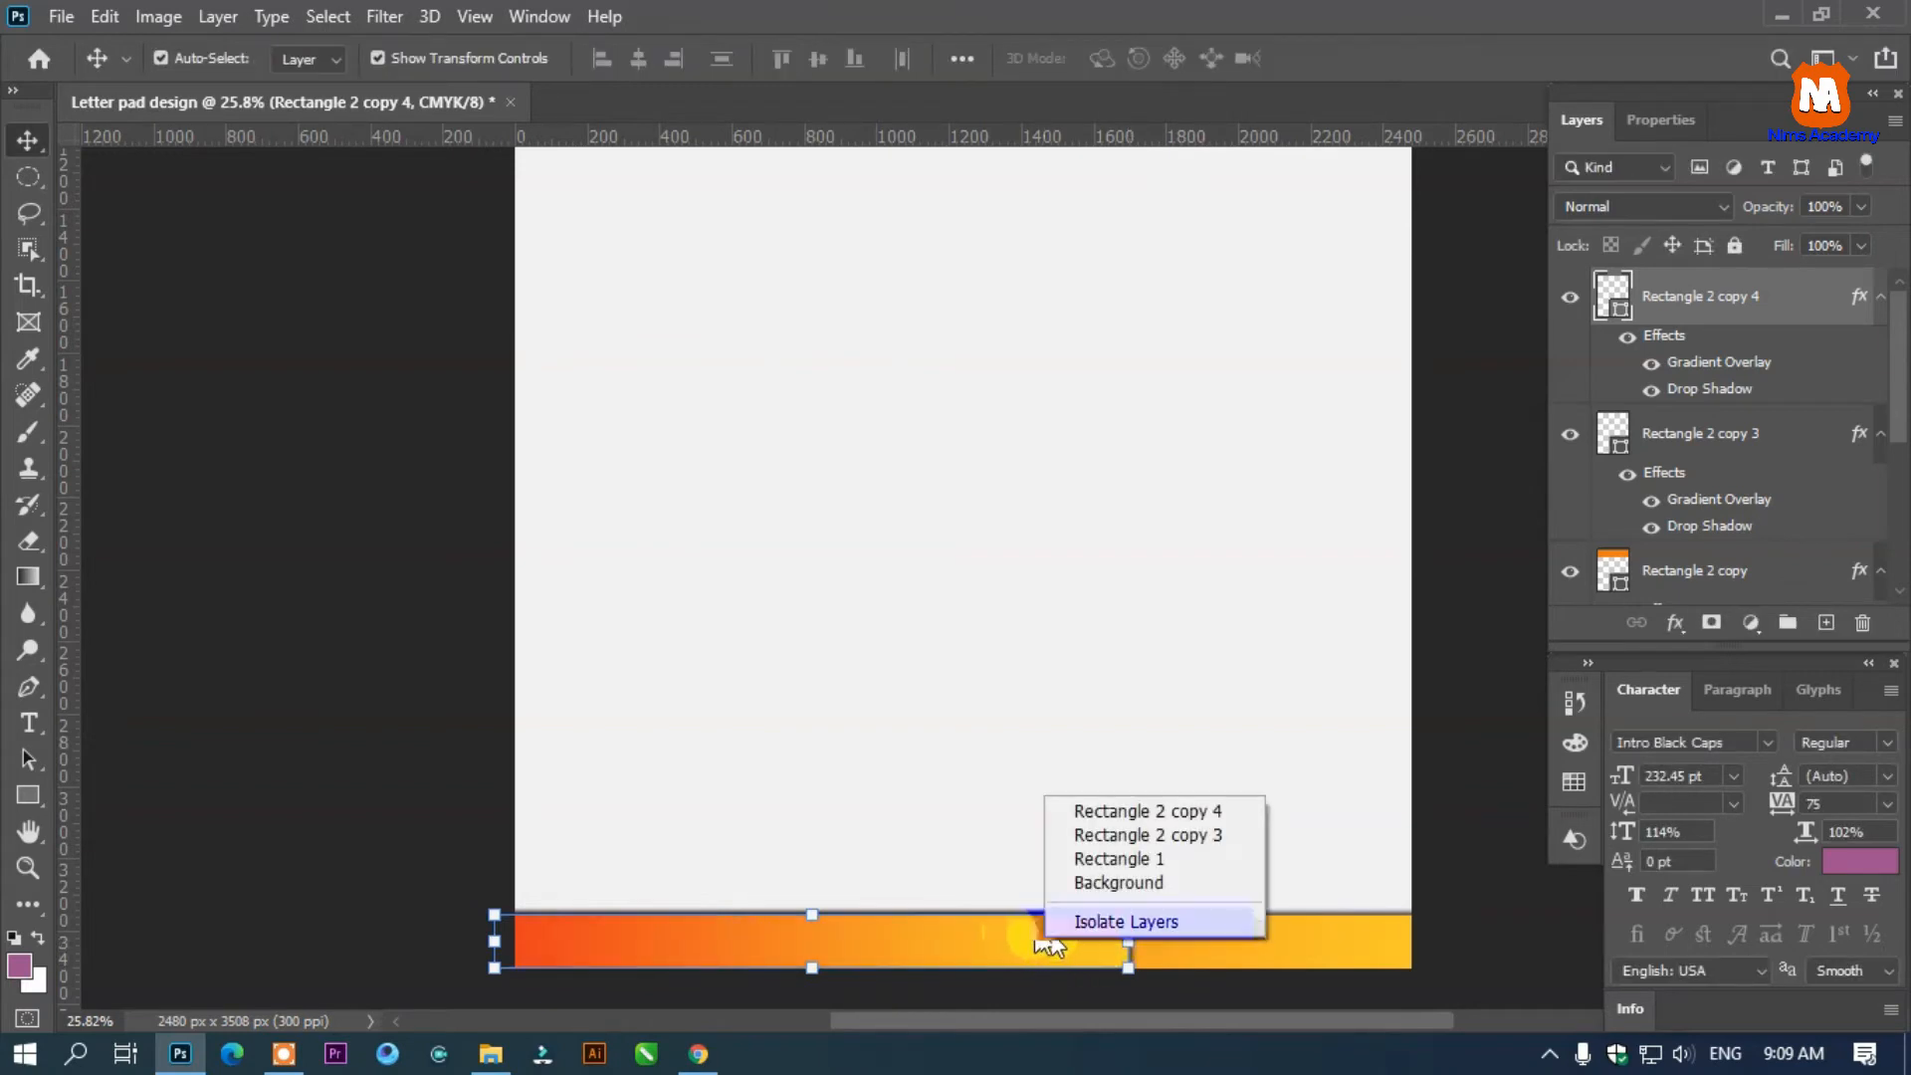
{"action": "key", "text": "Escape"}
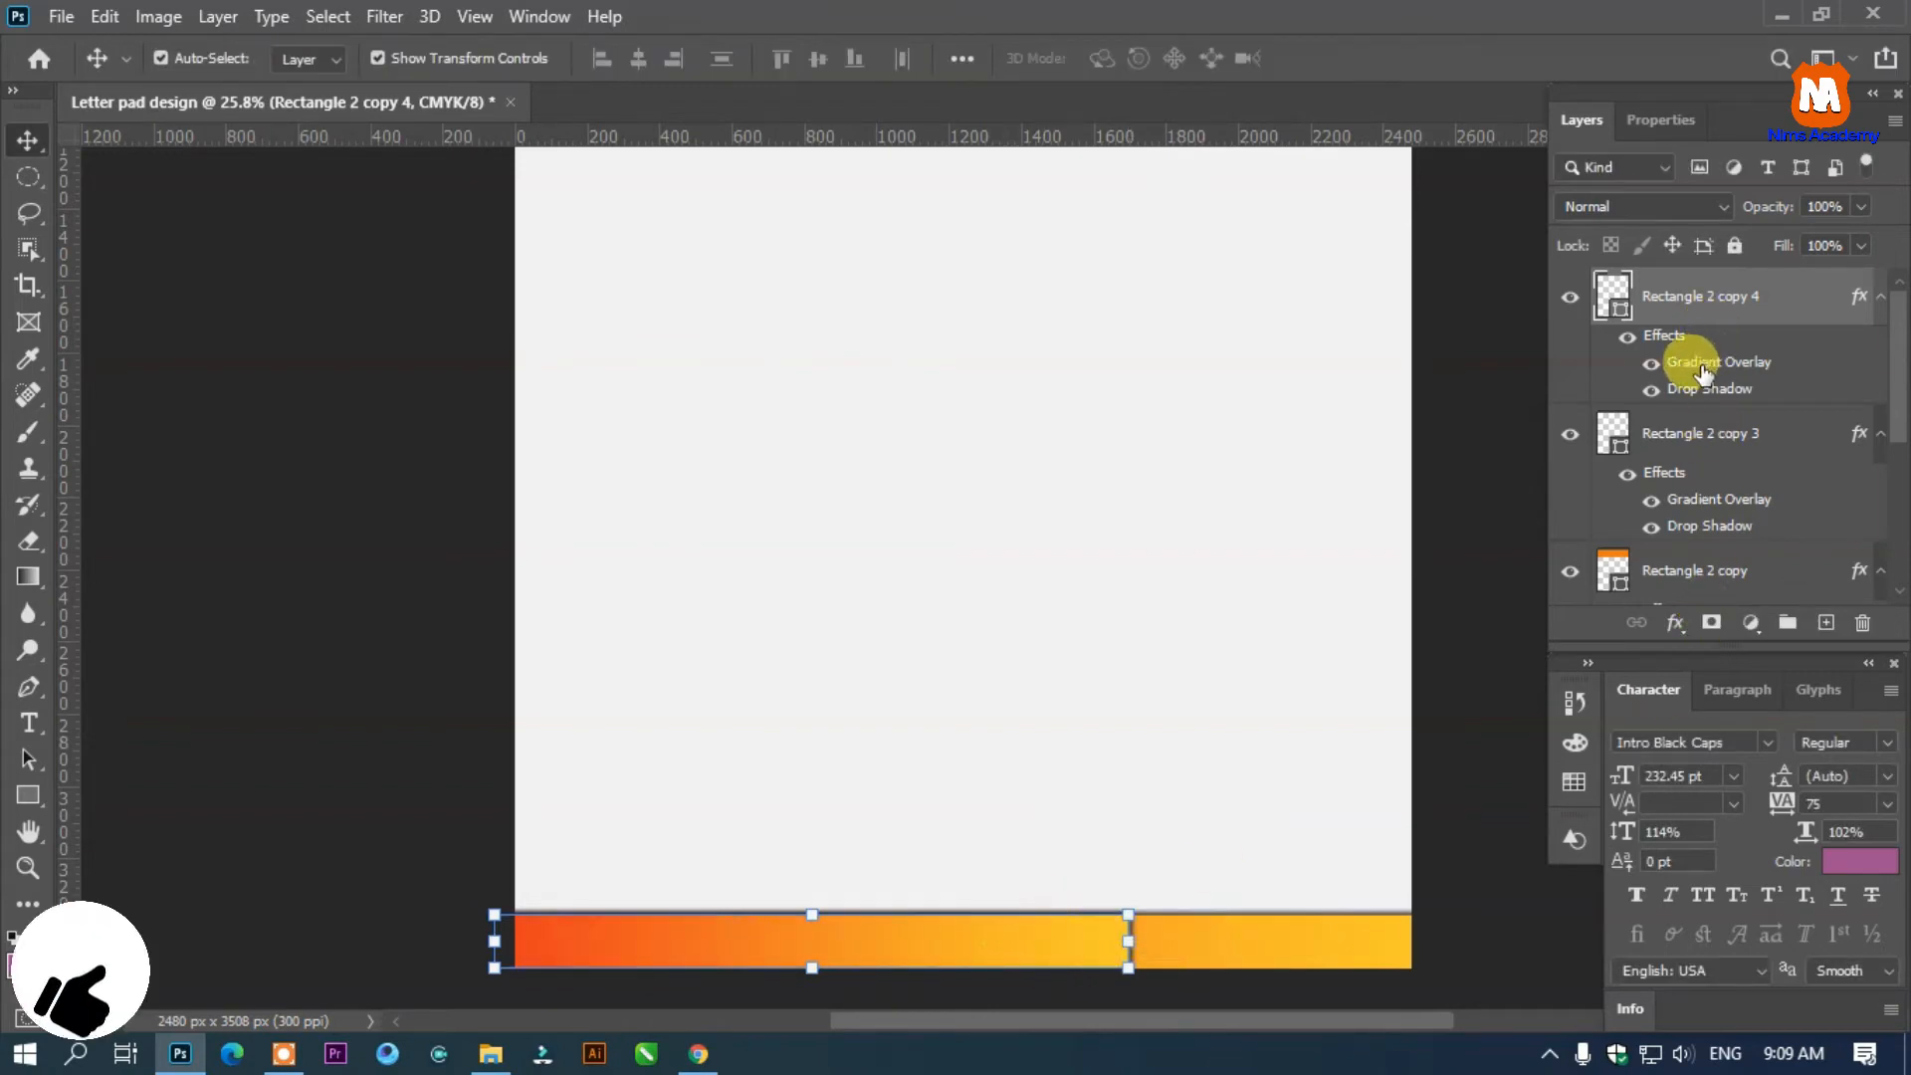
Turn off Reverse in the shorter footer strip's gradient overlay and shift the strip about 375 px to the left
{"action": "double_click", "coordinate": [1704, 366]}
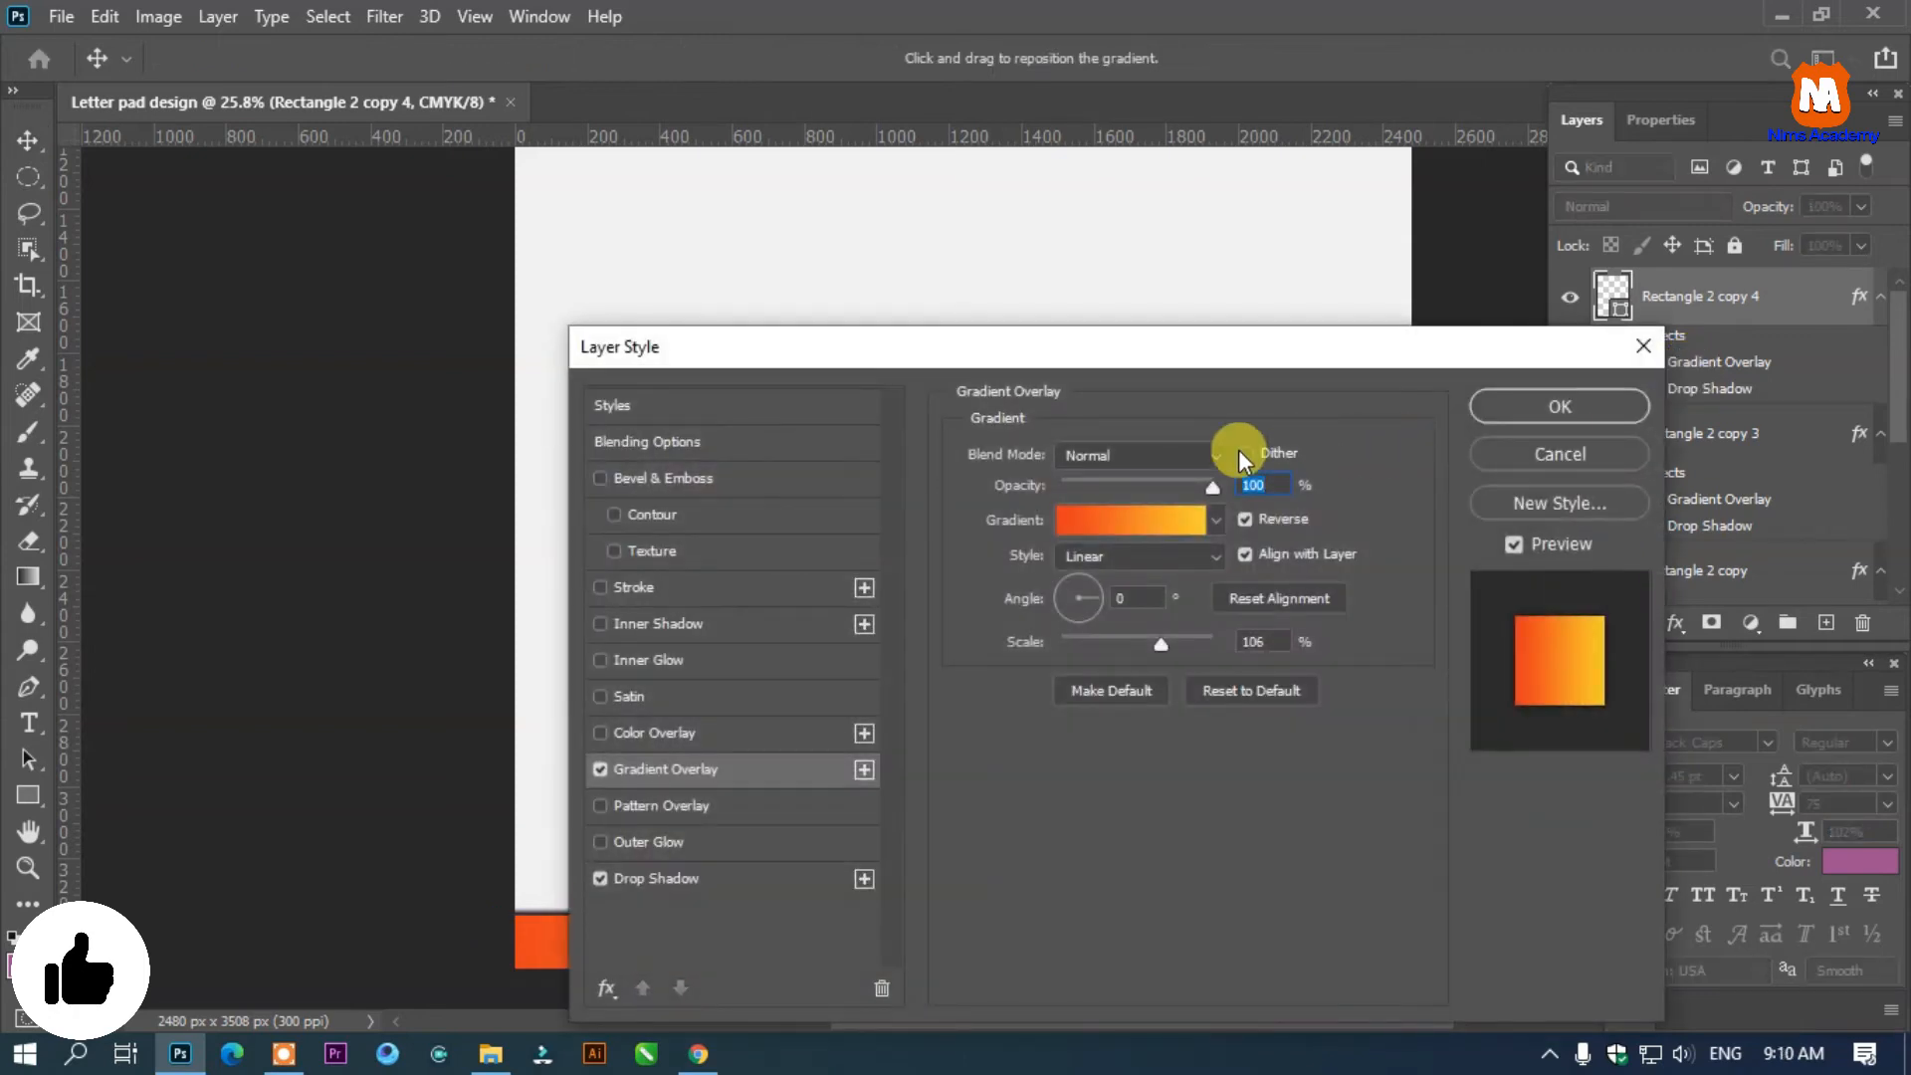
{"action": "left_click", "coordinate": [1245, 518]}
{"action": "left_click_drag", "start_coordinate": [1183, 350], "coordinate": [1216, 229]}
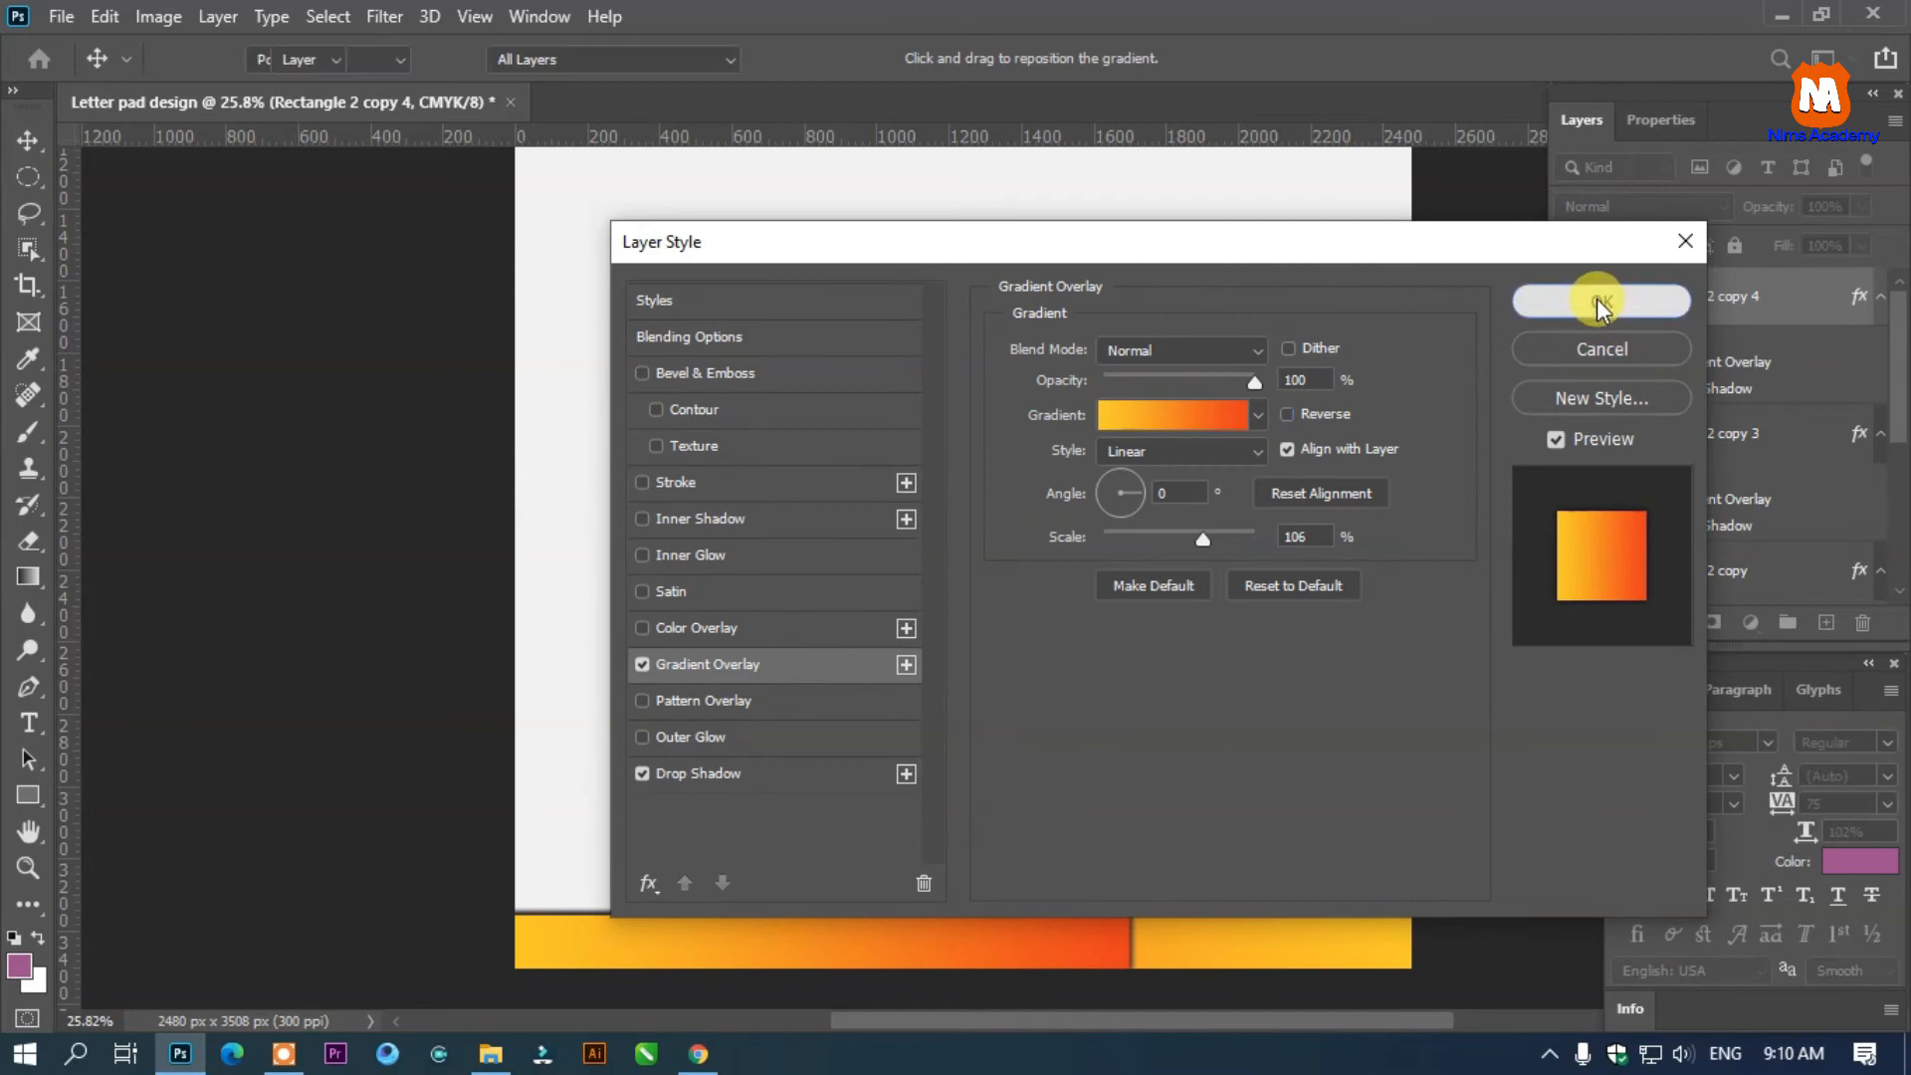
{"action": "left_click", "coordinate": [1590, 299]}
{"action": "left_click", "coordinate": [1479, 778]}
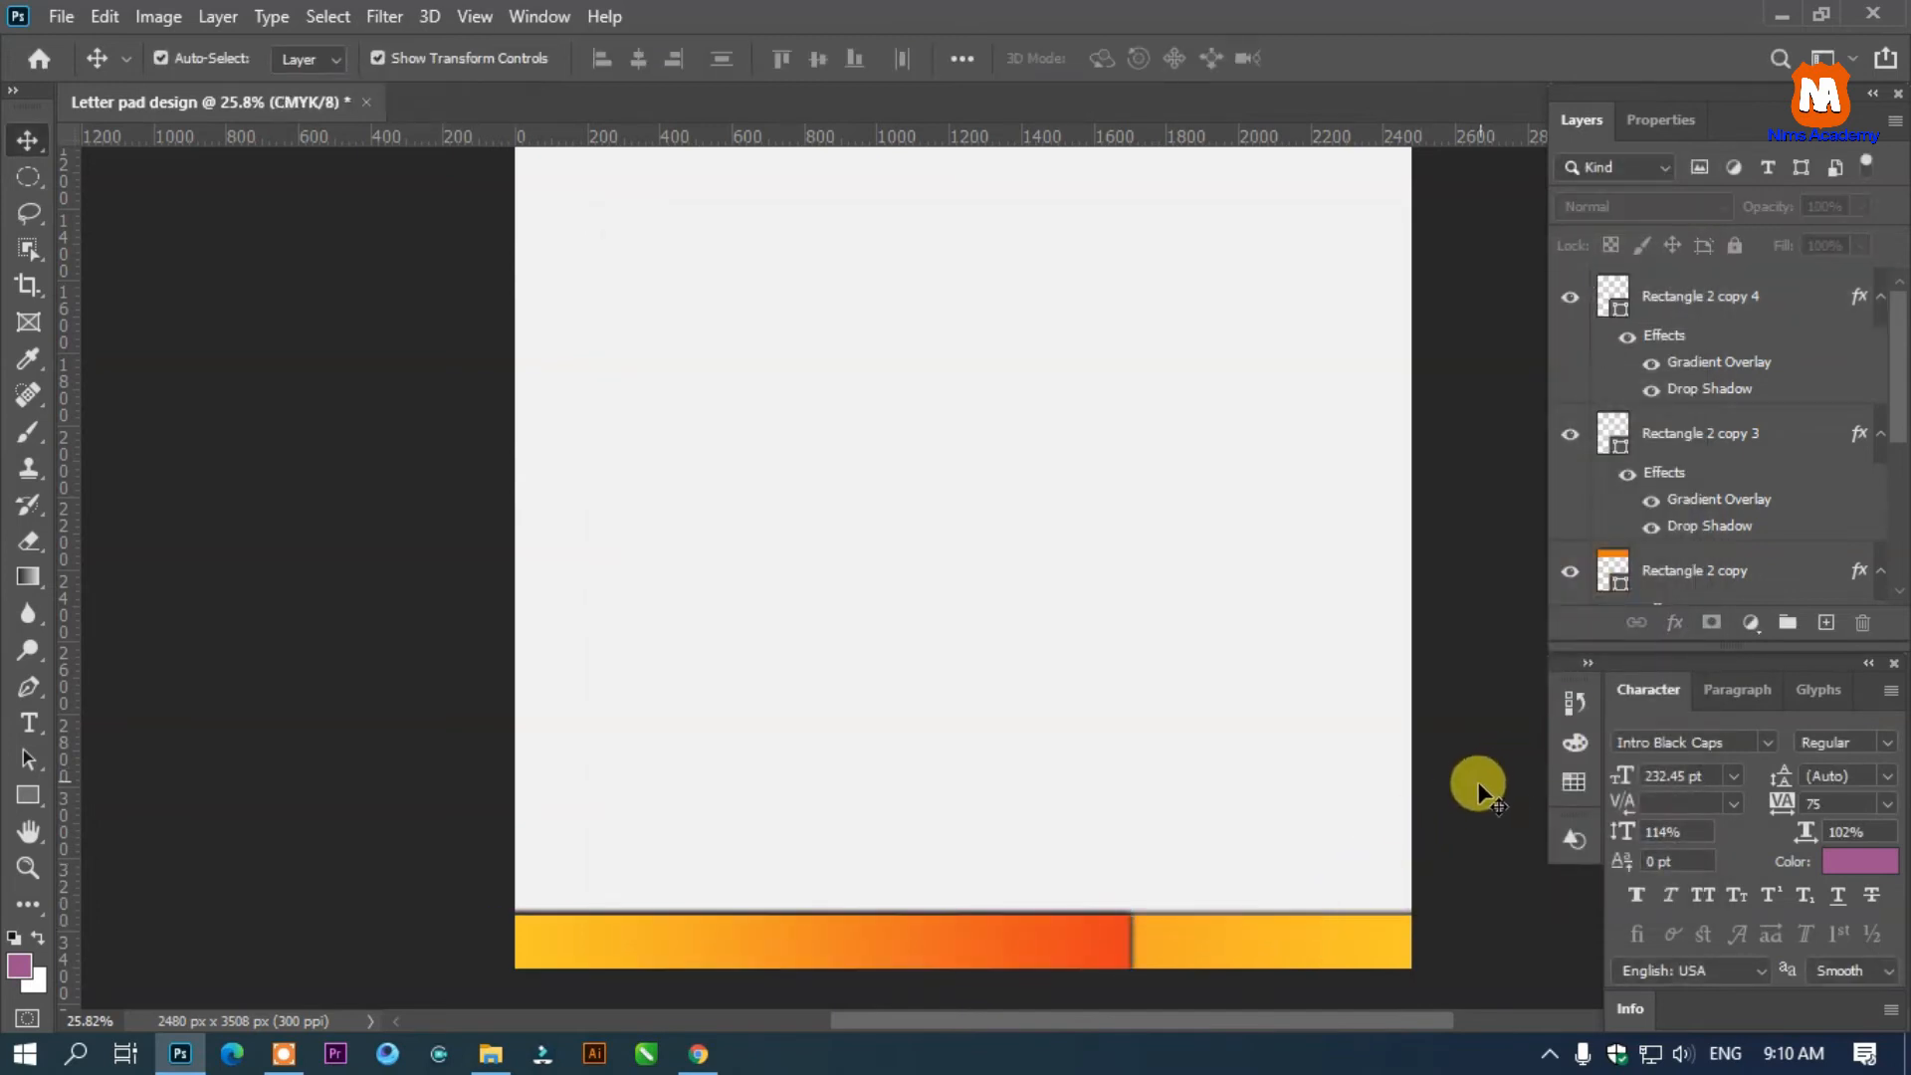
{"action": "left_click_drag", "start_coordinate": [1081, 915], "coordinate": [940, 931]}
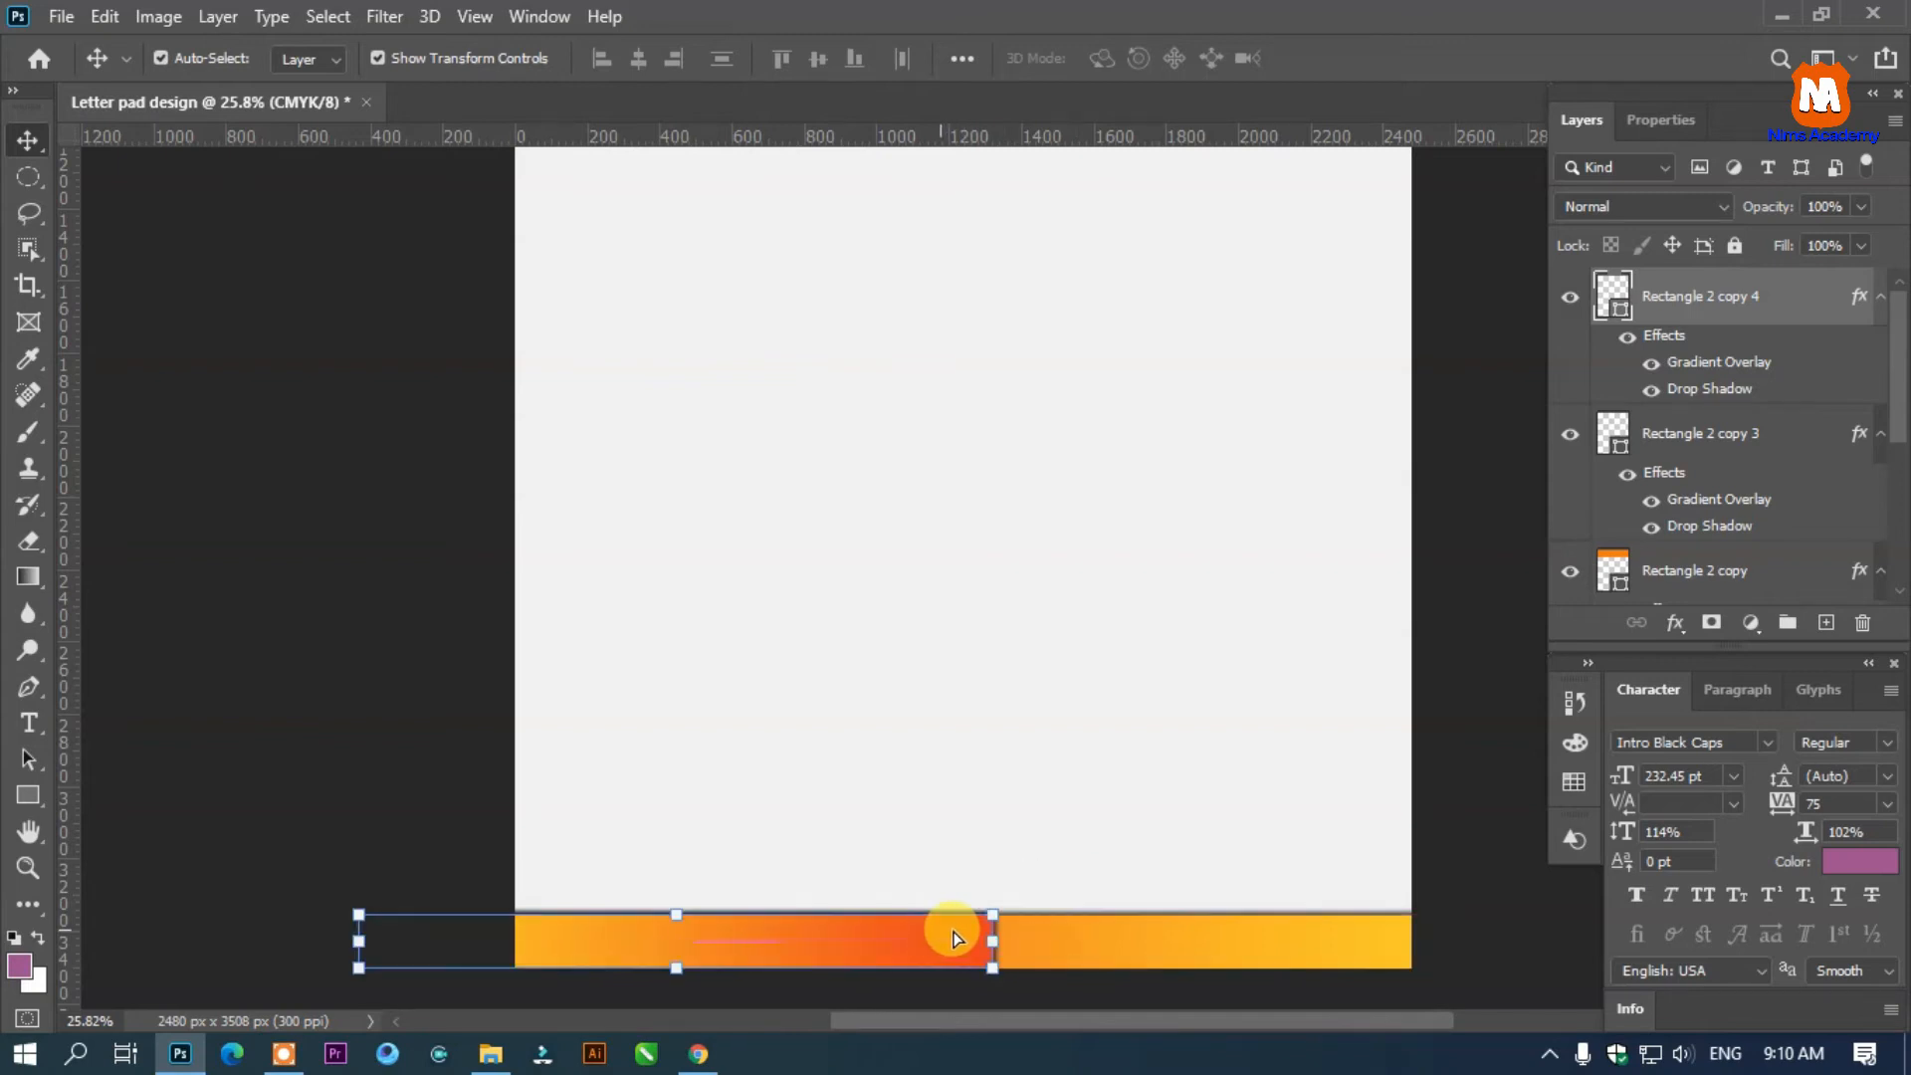
Add a centred placeholder text line, reduce its font size to 57.45 pt and position it in the orange header band
{"action": "left_click", "coordinate": [1471, 695]}
{"action": "scroll", "coordinate": [1209, 781], "scroll_direction": "down", "scroll_amount": 3}
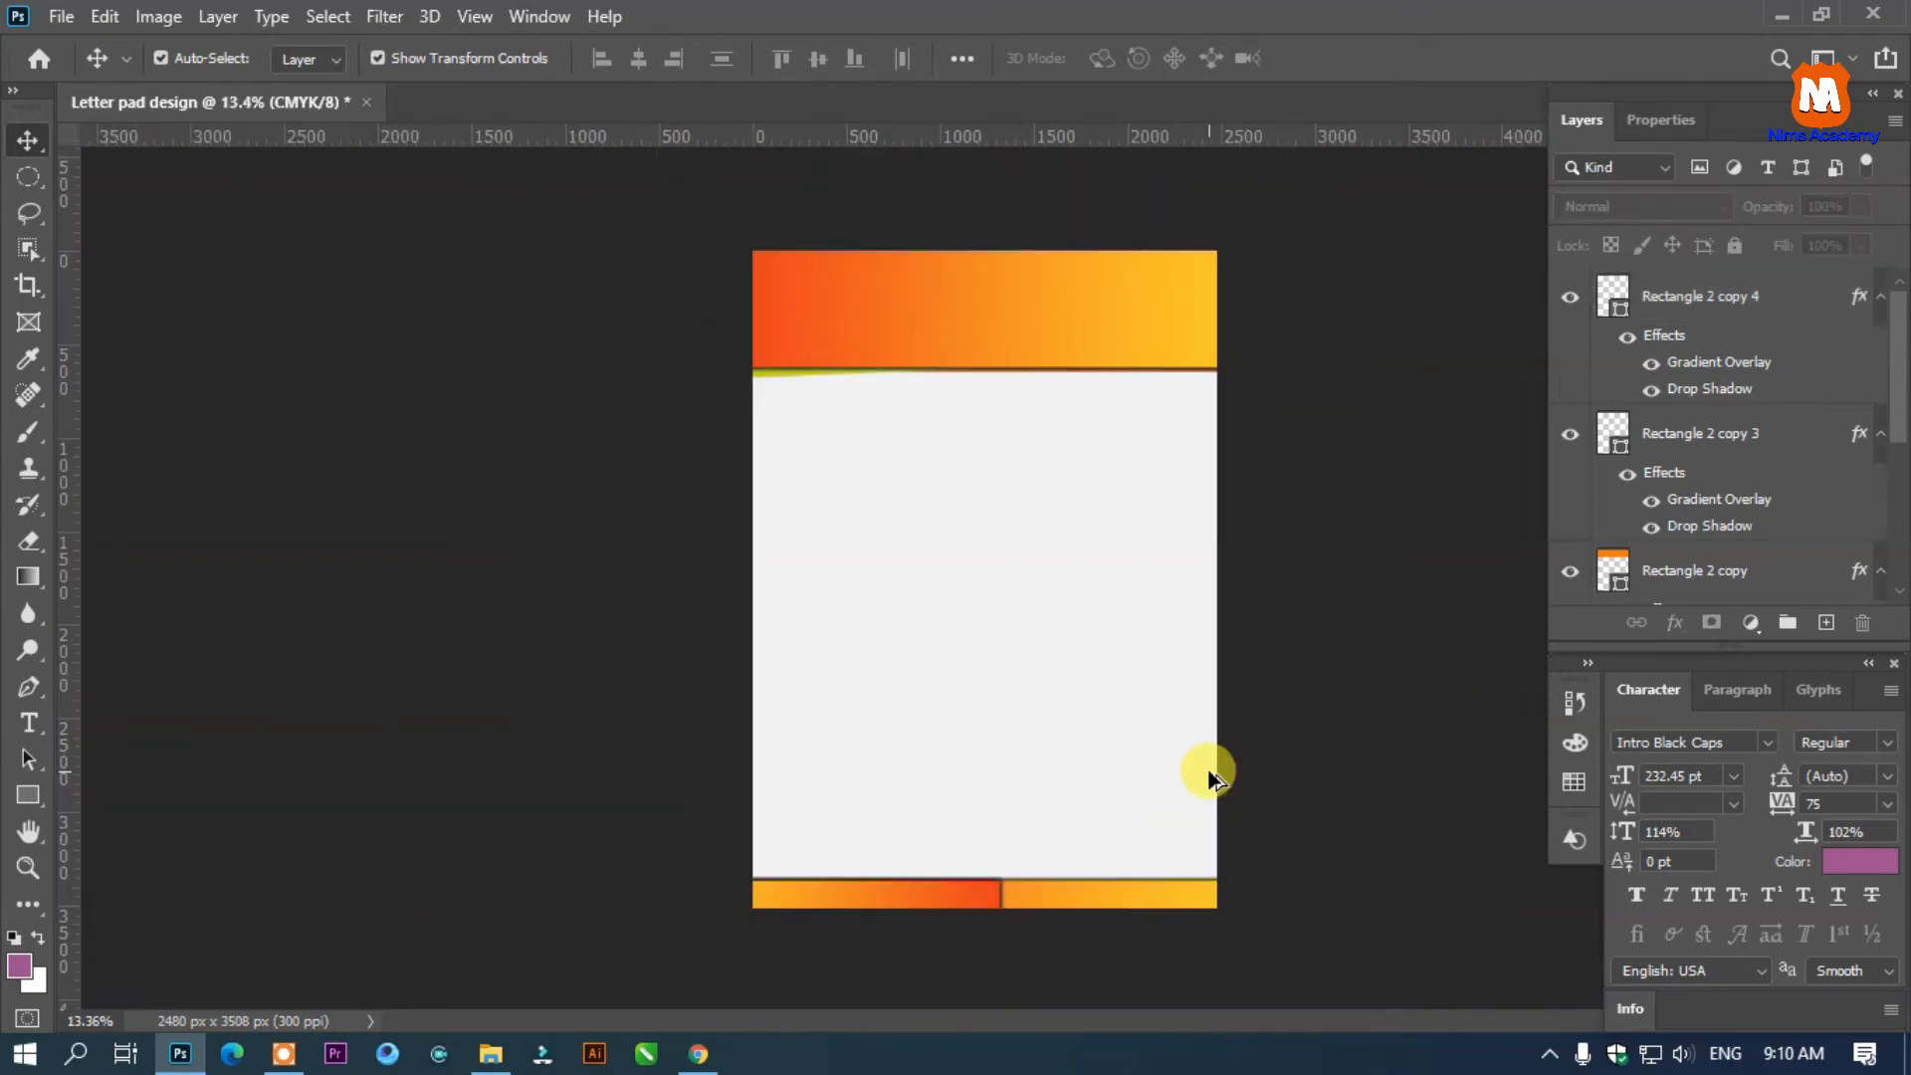
{"action": "scroll", "coordinate": [1212, 778], "scroll_direction": "up", "scroll_amount": 2}
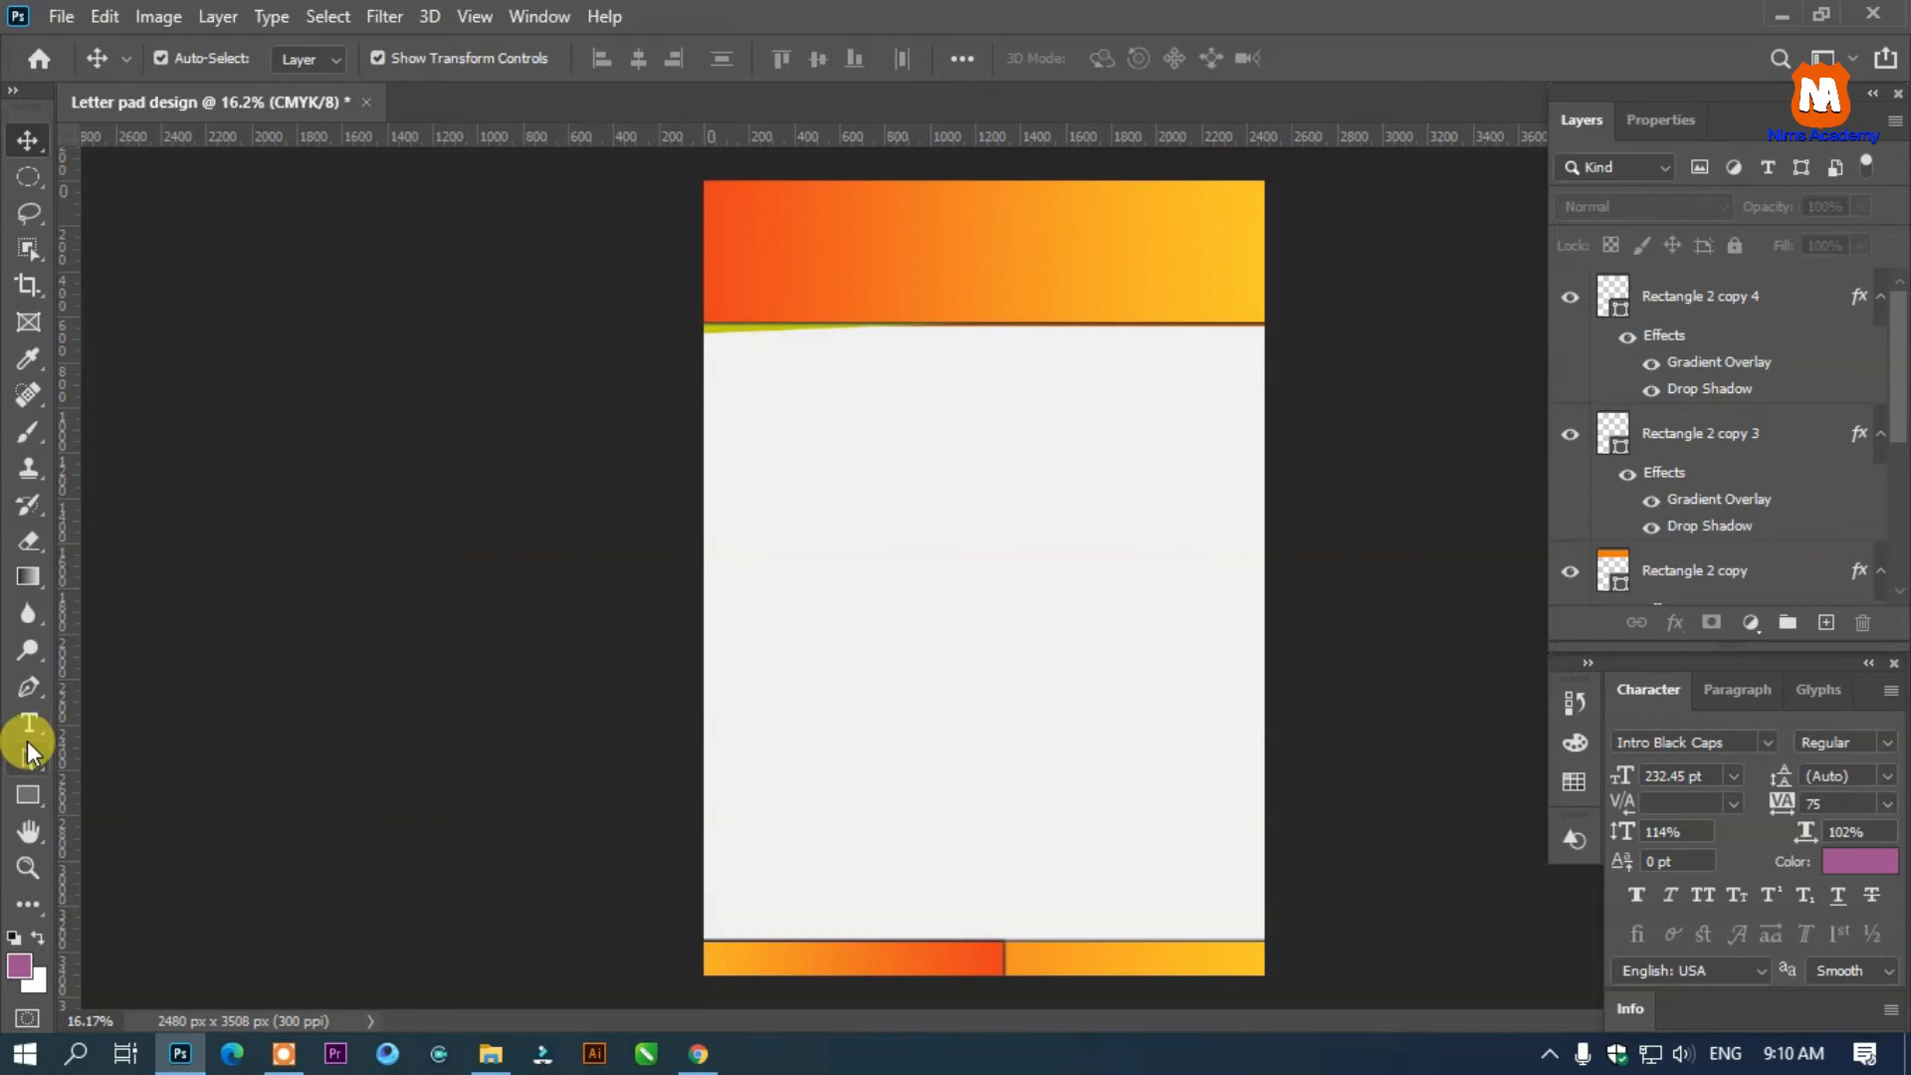
{"action": "left_click", "coordinate": [30, 725]}
{"action": "left_click", "coordinate": [934, 535]}
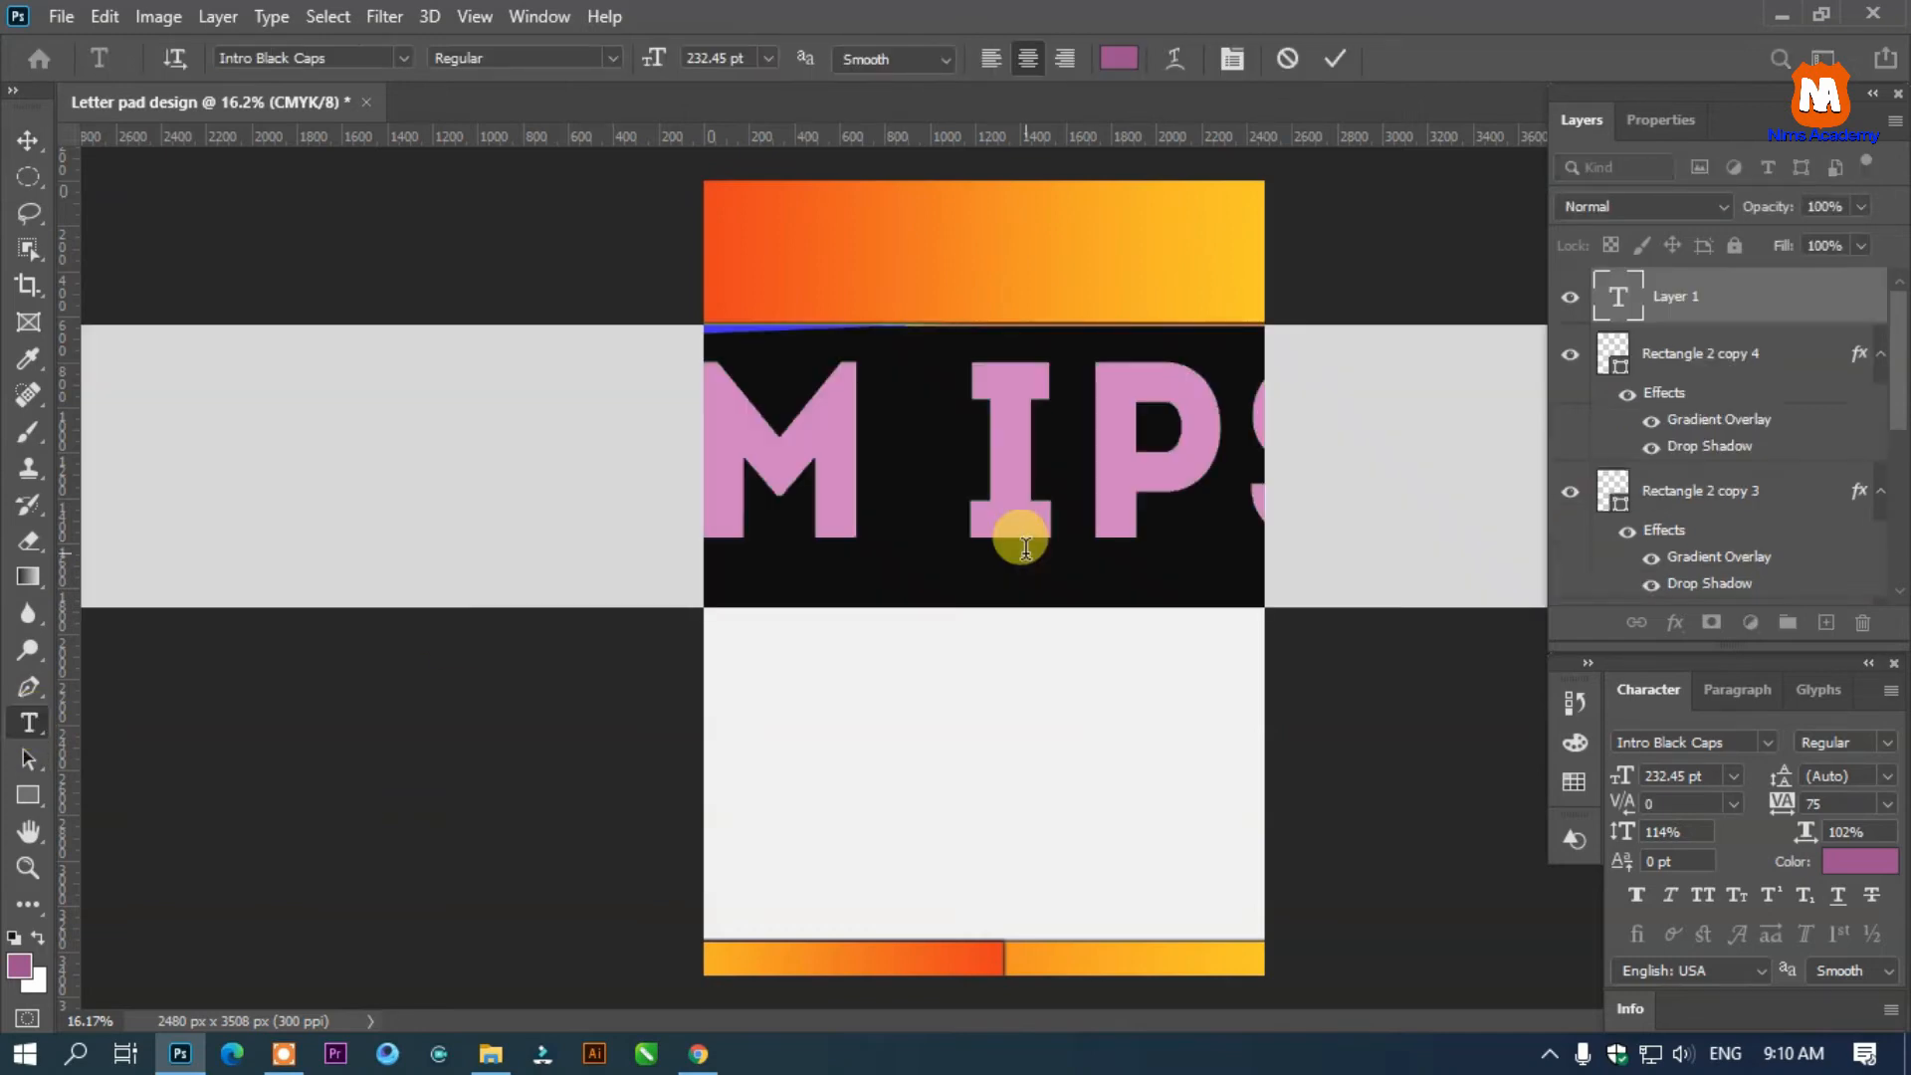
{"action": "left_click_drag", "start_coordinate": [651, 62], "coordinate": [422, 86]}
{"action": "left_click_drag", "start_coordinate": [936, 627], "coordinate": [995, 344]}
{"action": "left_click_drag", "start_coordinate": [654, 65], "coordinate": [603, 69]}
{"action": "mouse_move", "coordinate": [998, 347]}
{"action": "left_mouse_down"}
{"action": "mouse_move", "coordinate": [1000, 385]}
{"action": "mouse_move", "coordinate": [1017, 380]}
{"action": "left_mouse_up"}
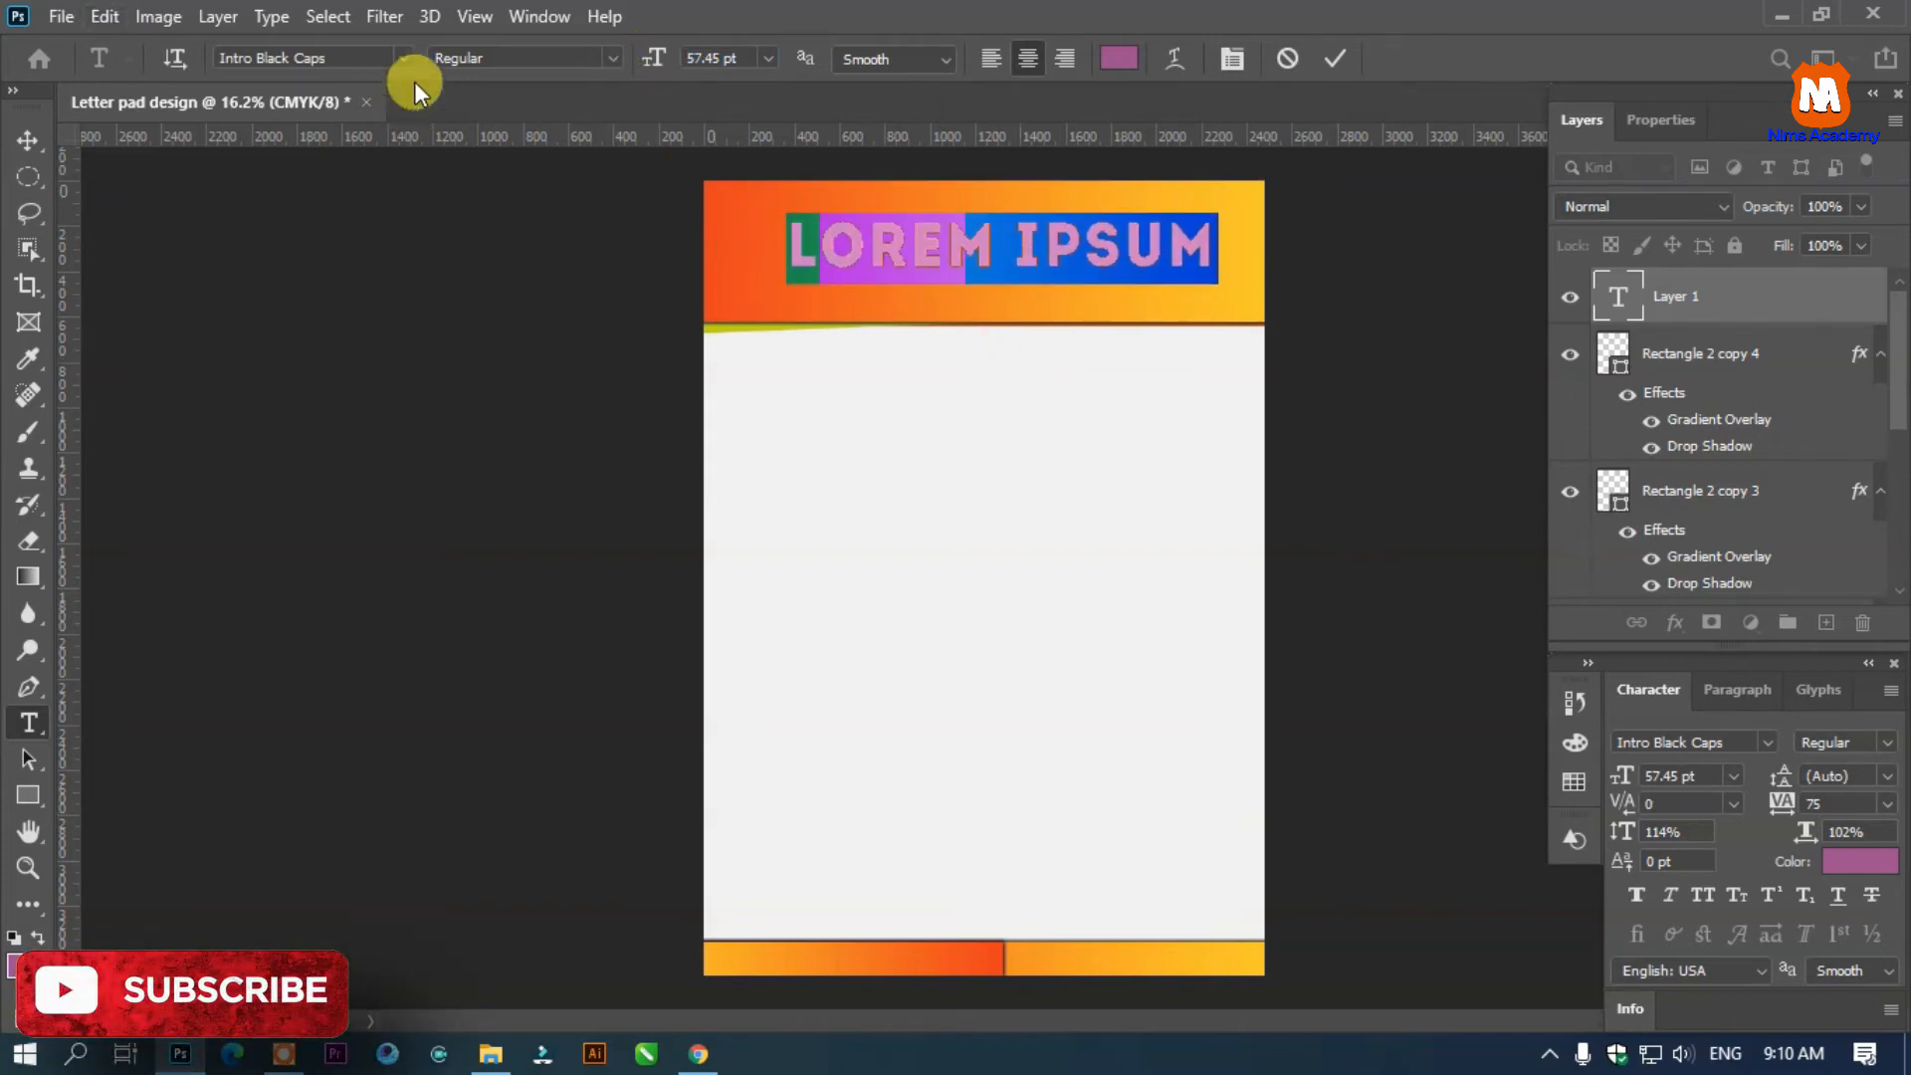
Set the header text's font to Oswald and replace the placeholder with "Nims Academy"
{"action": "left_click", "coordinate": [404, 58]}
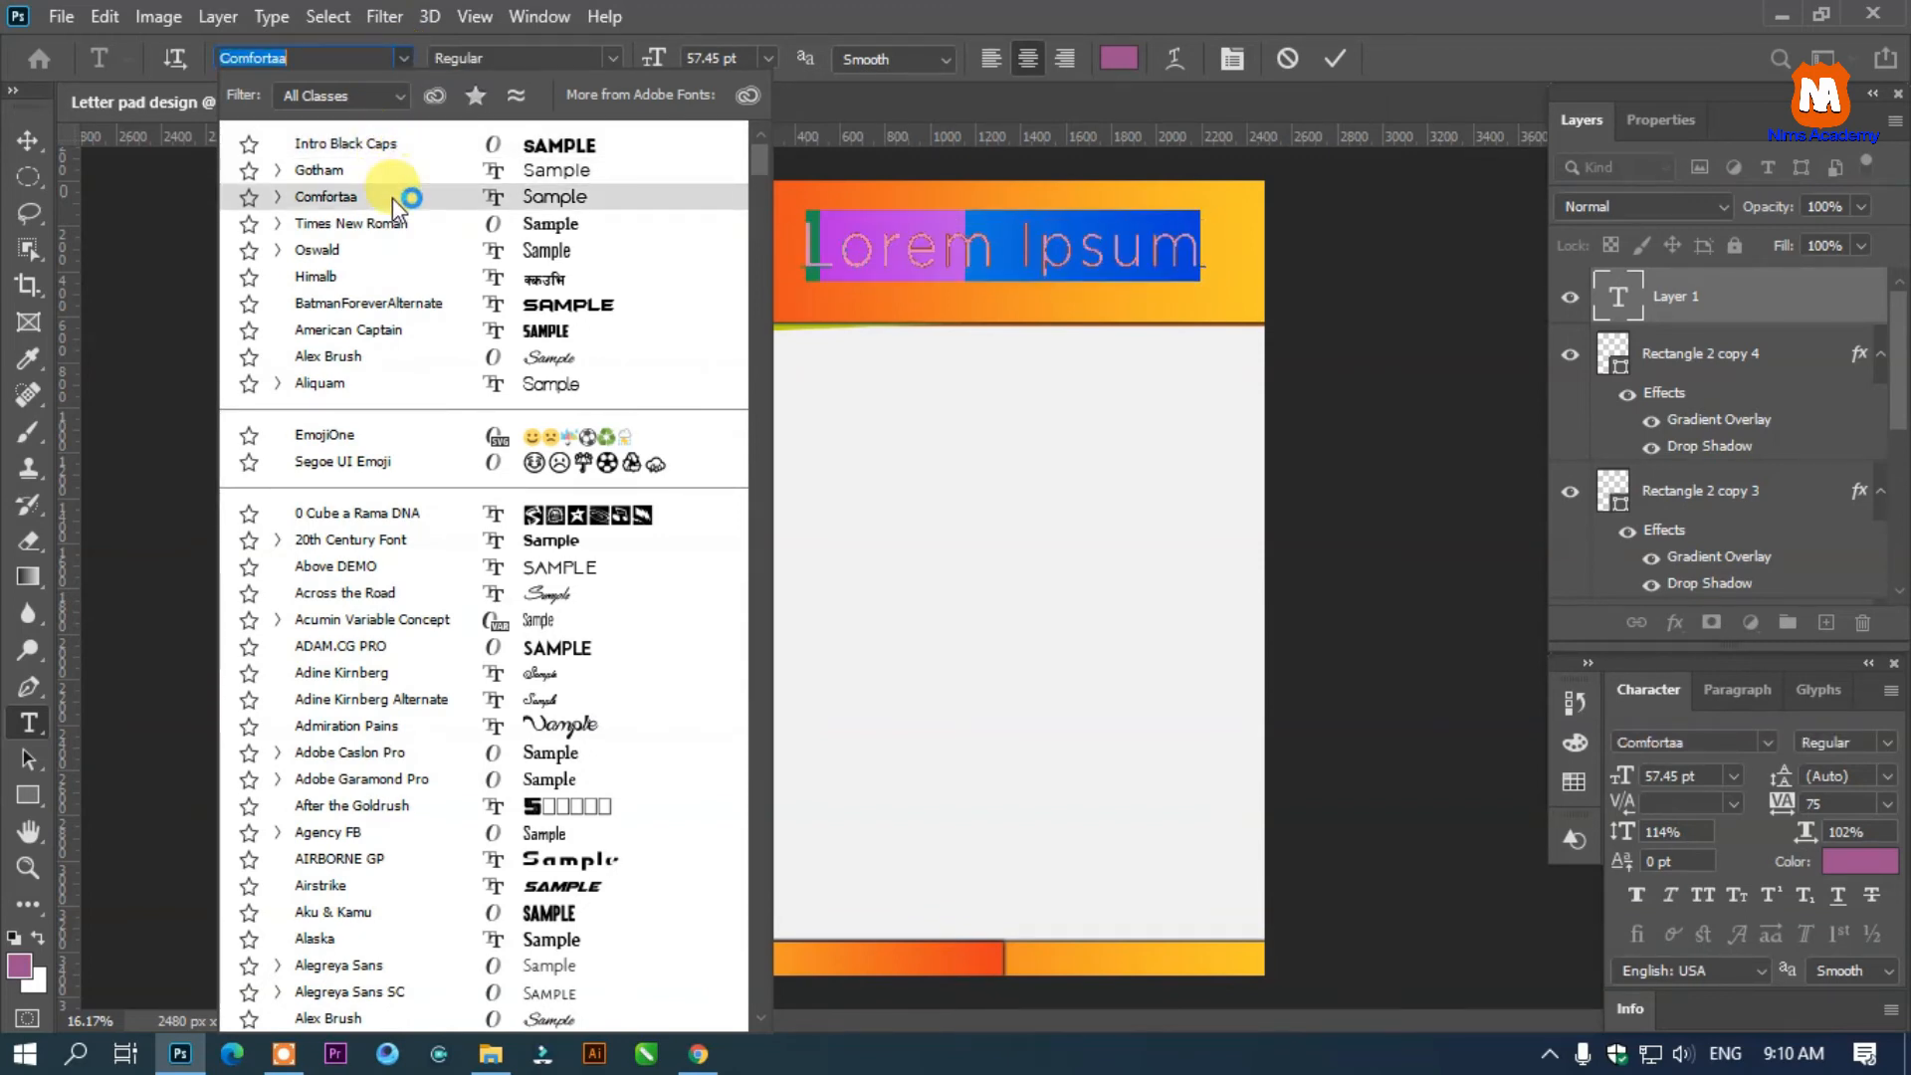
{"action": "left_click", "coordinate": [456, 256]}
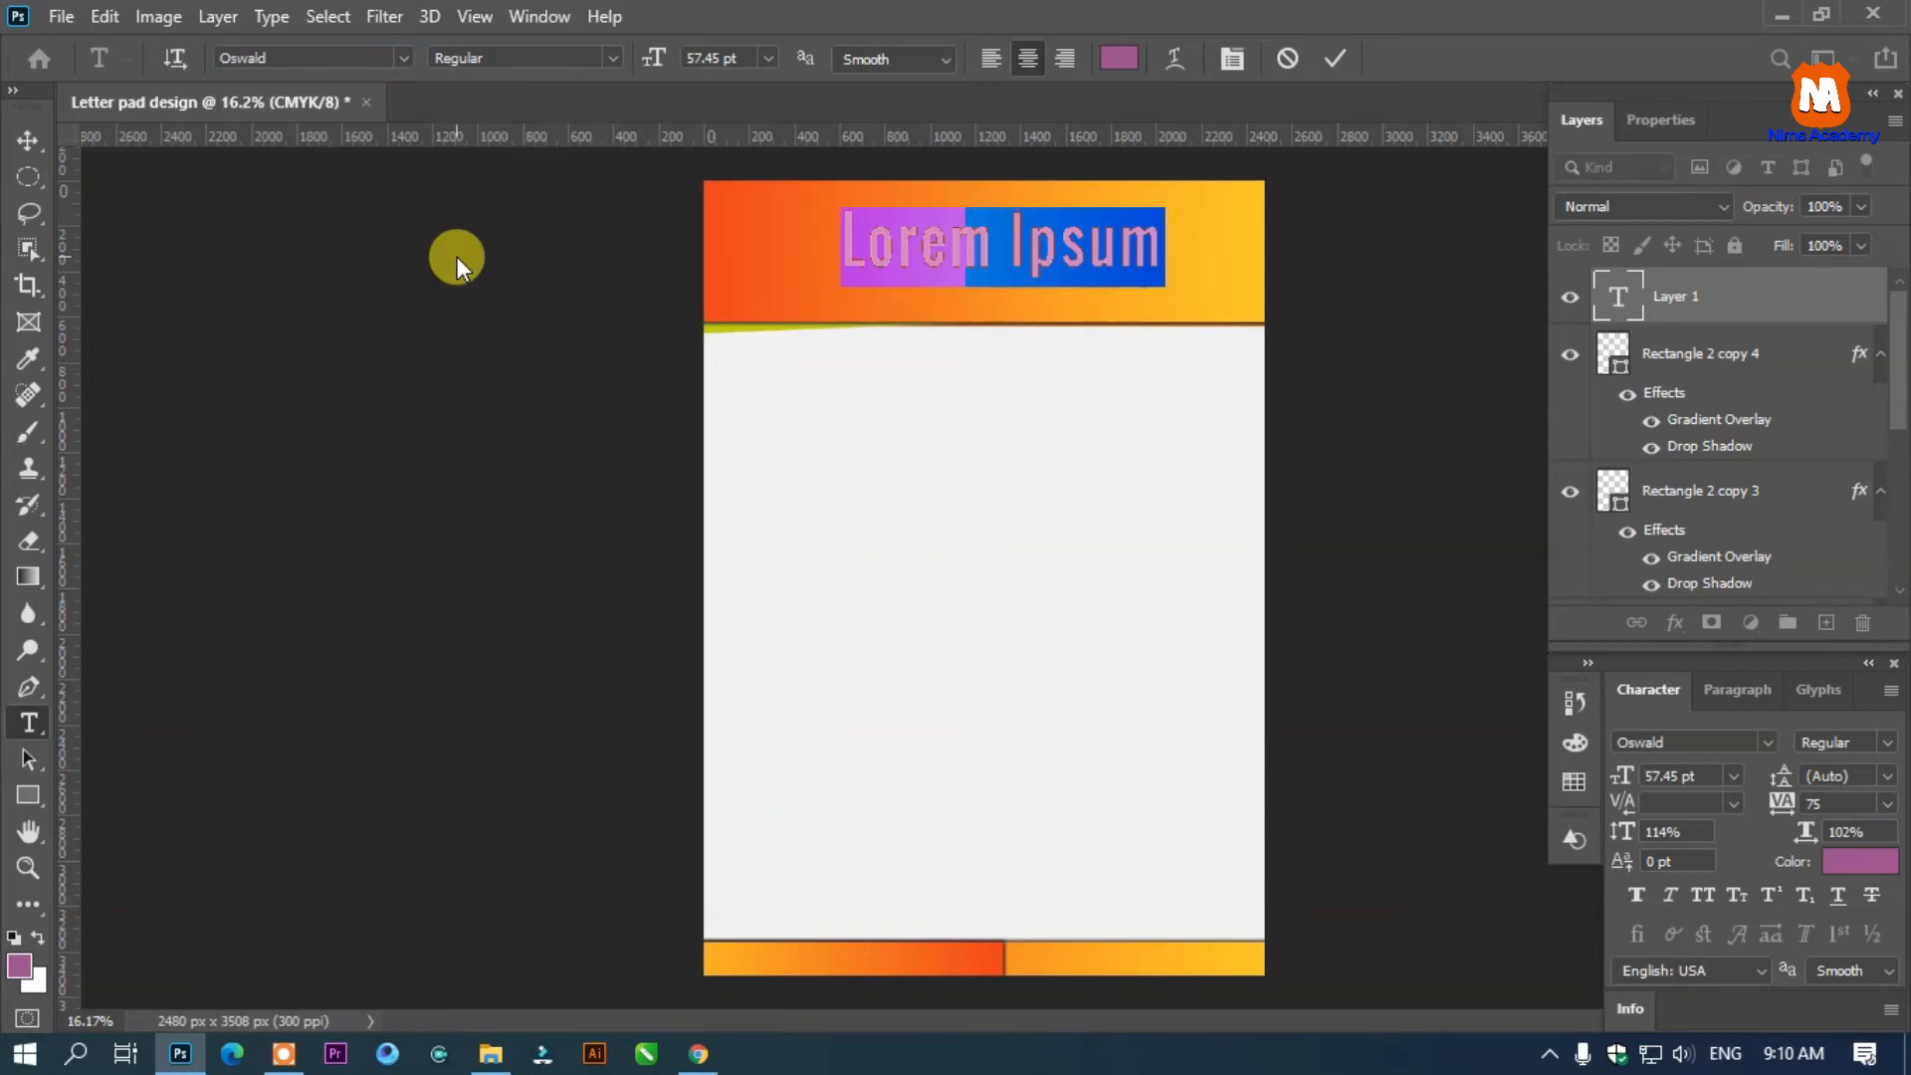
{"action": "type", "text": "Gi"}
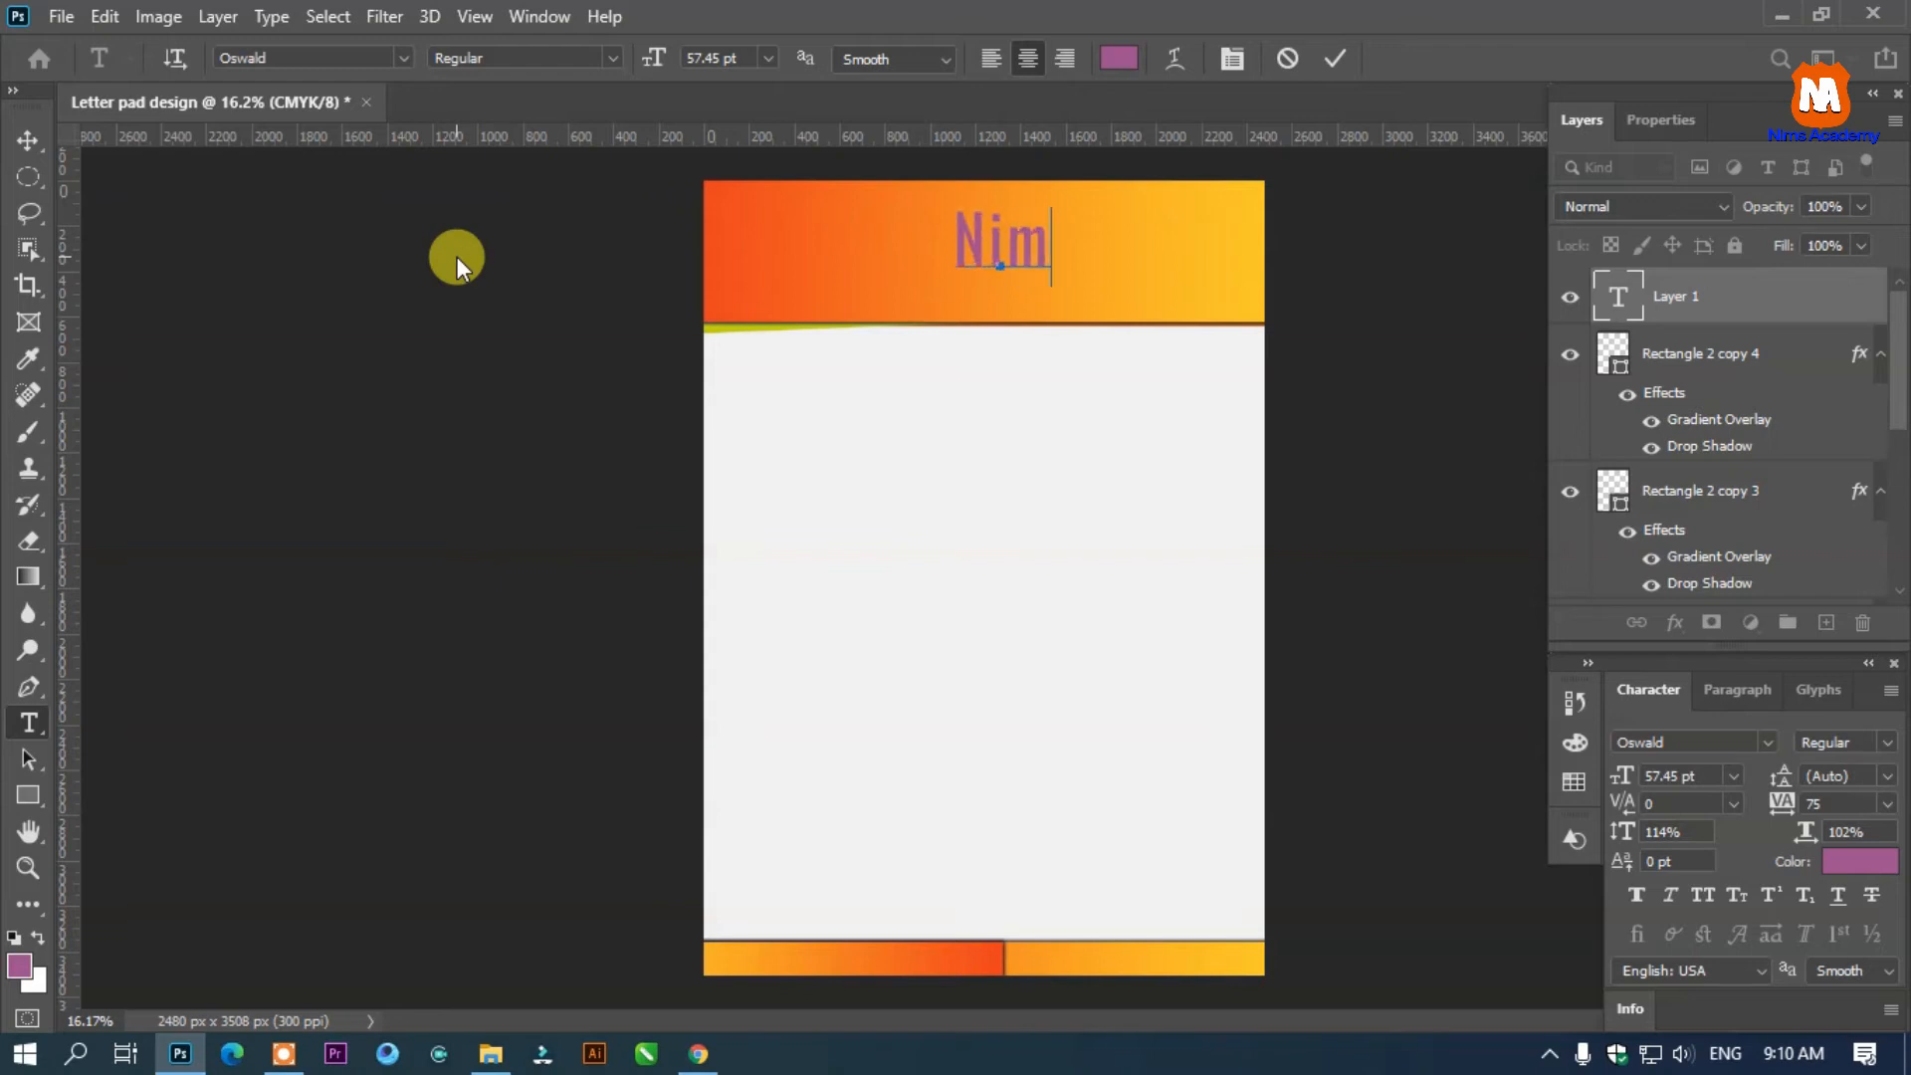
{"action": "type", "text": "Nims A"}
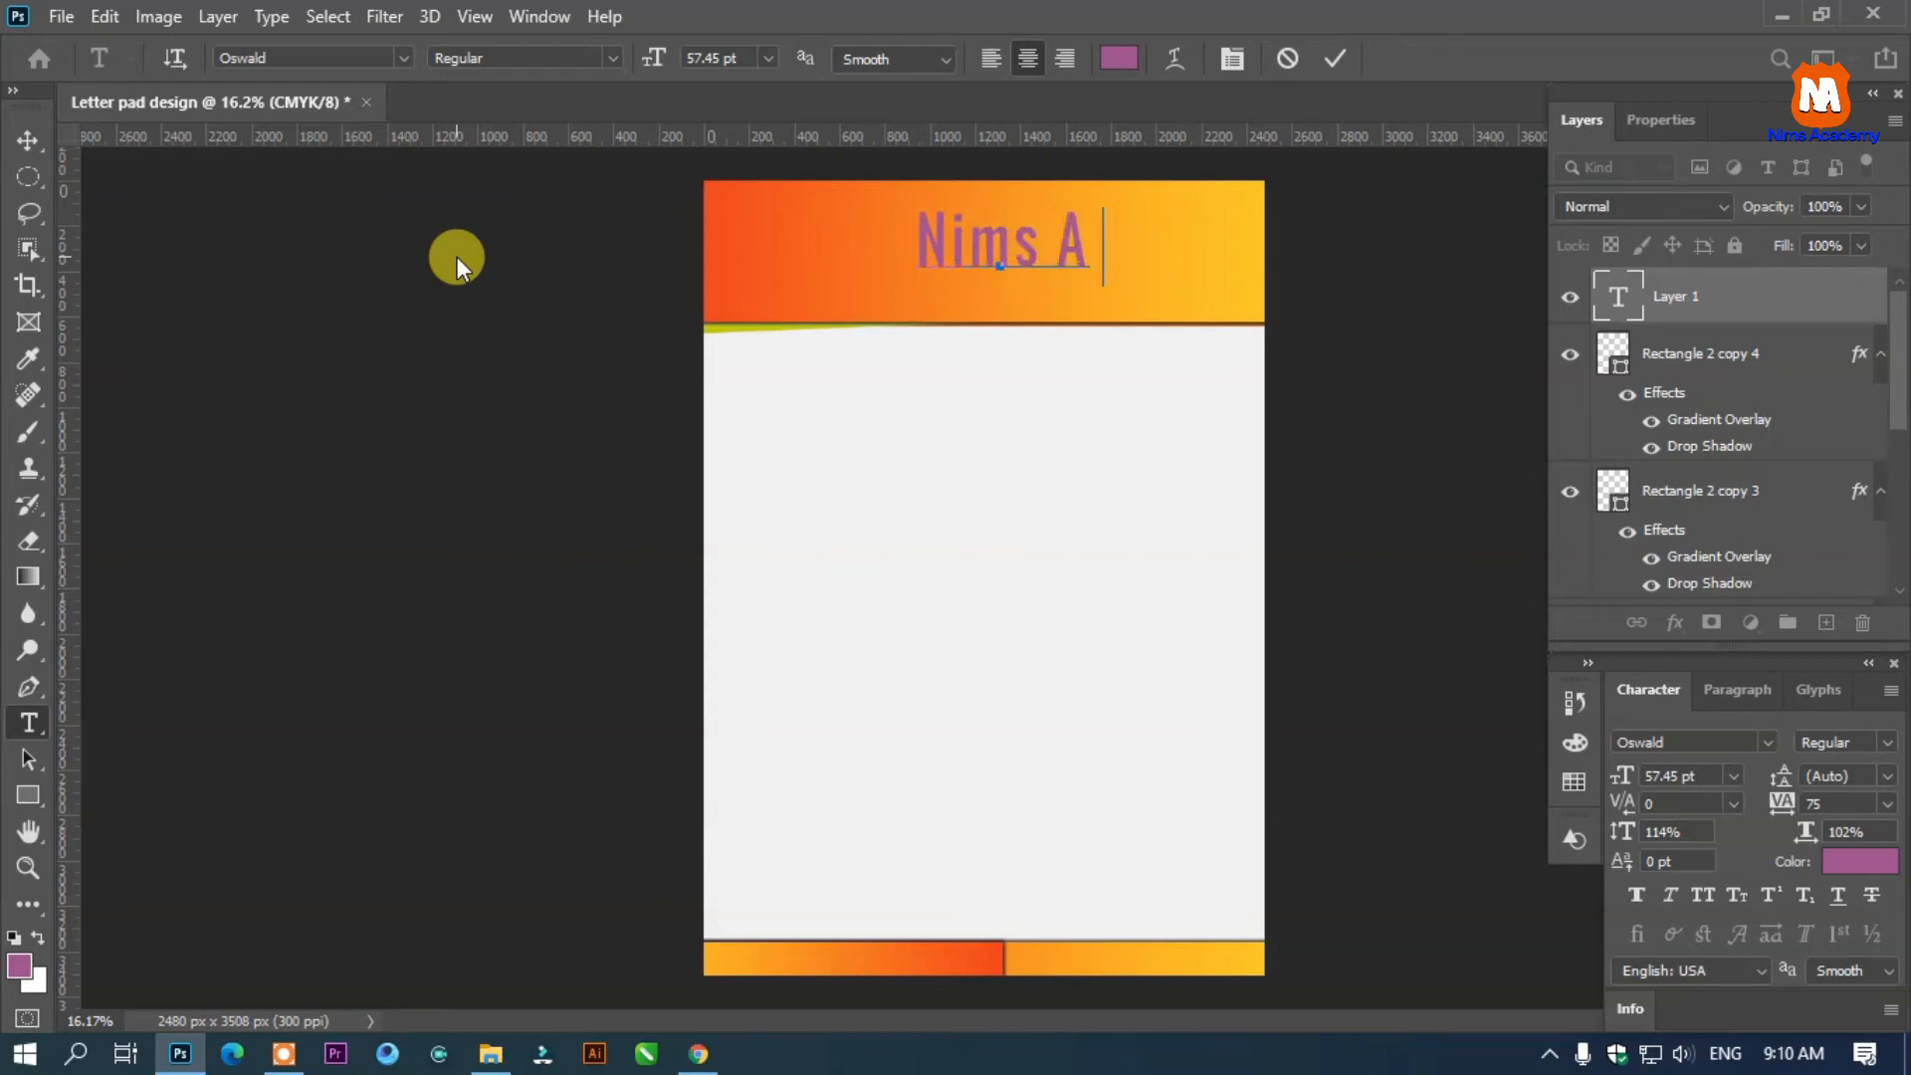
{"action": "type", "text": "cademy"}
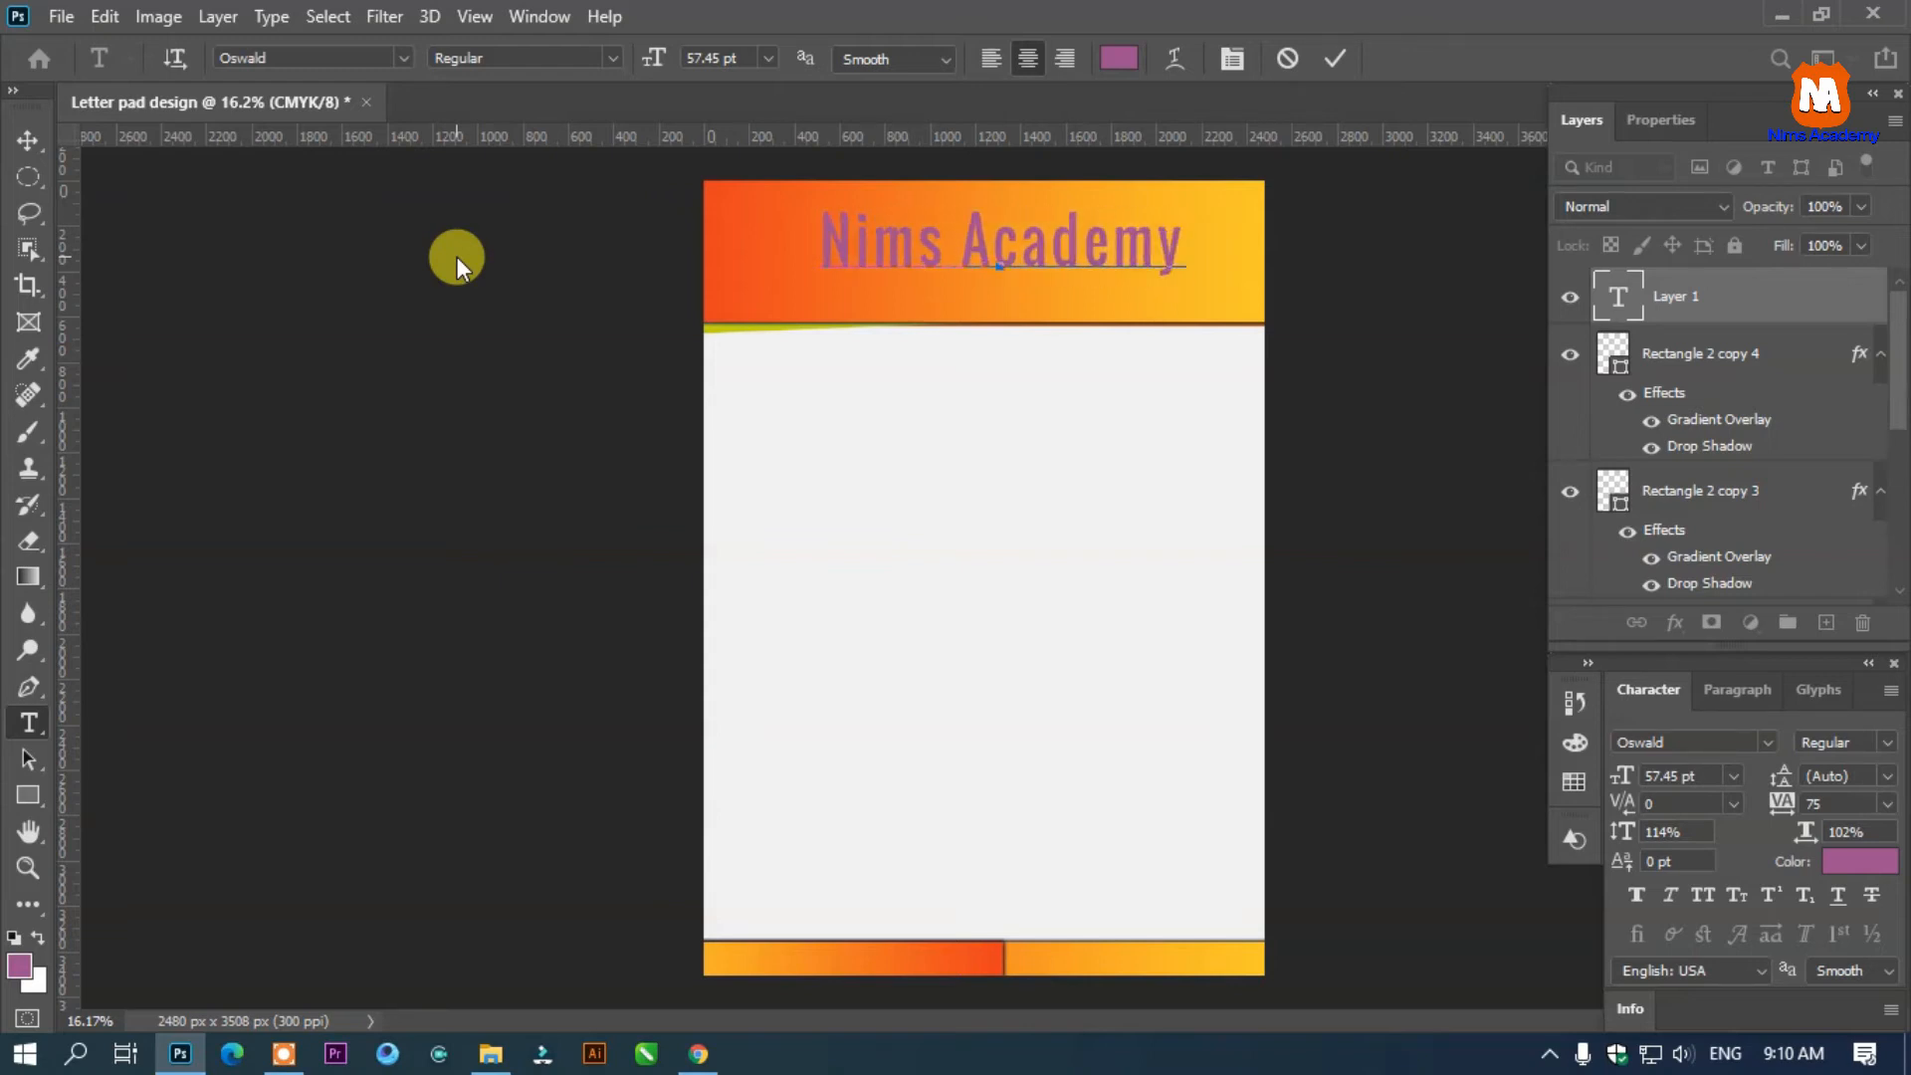
Reset the whole title's vertical and horizontal scale to 100% and its tracking to 0
{"action": "key", "text": "ctrl+a"}
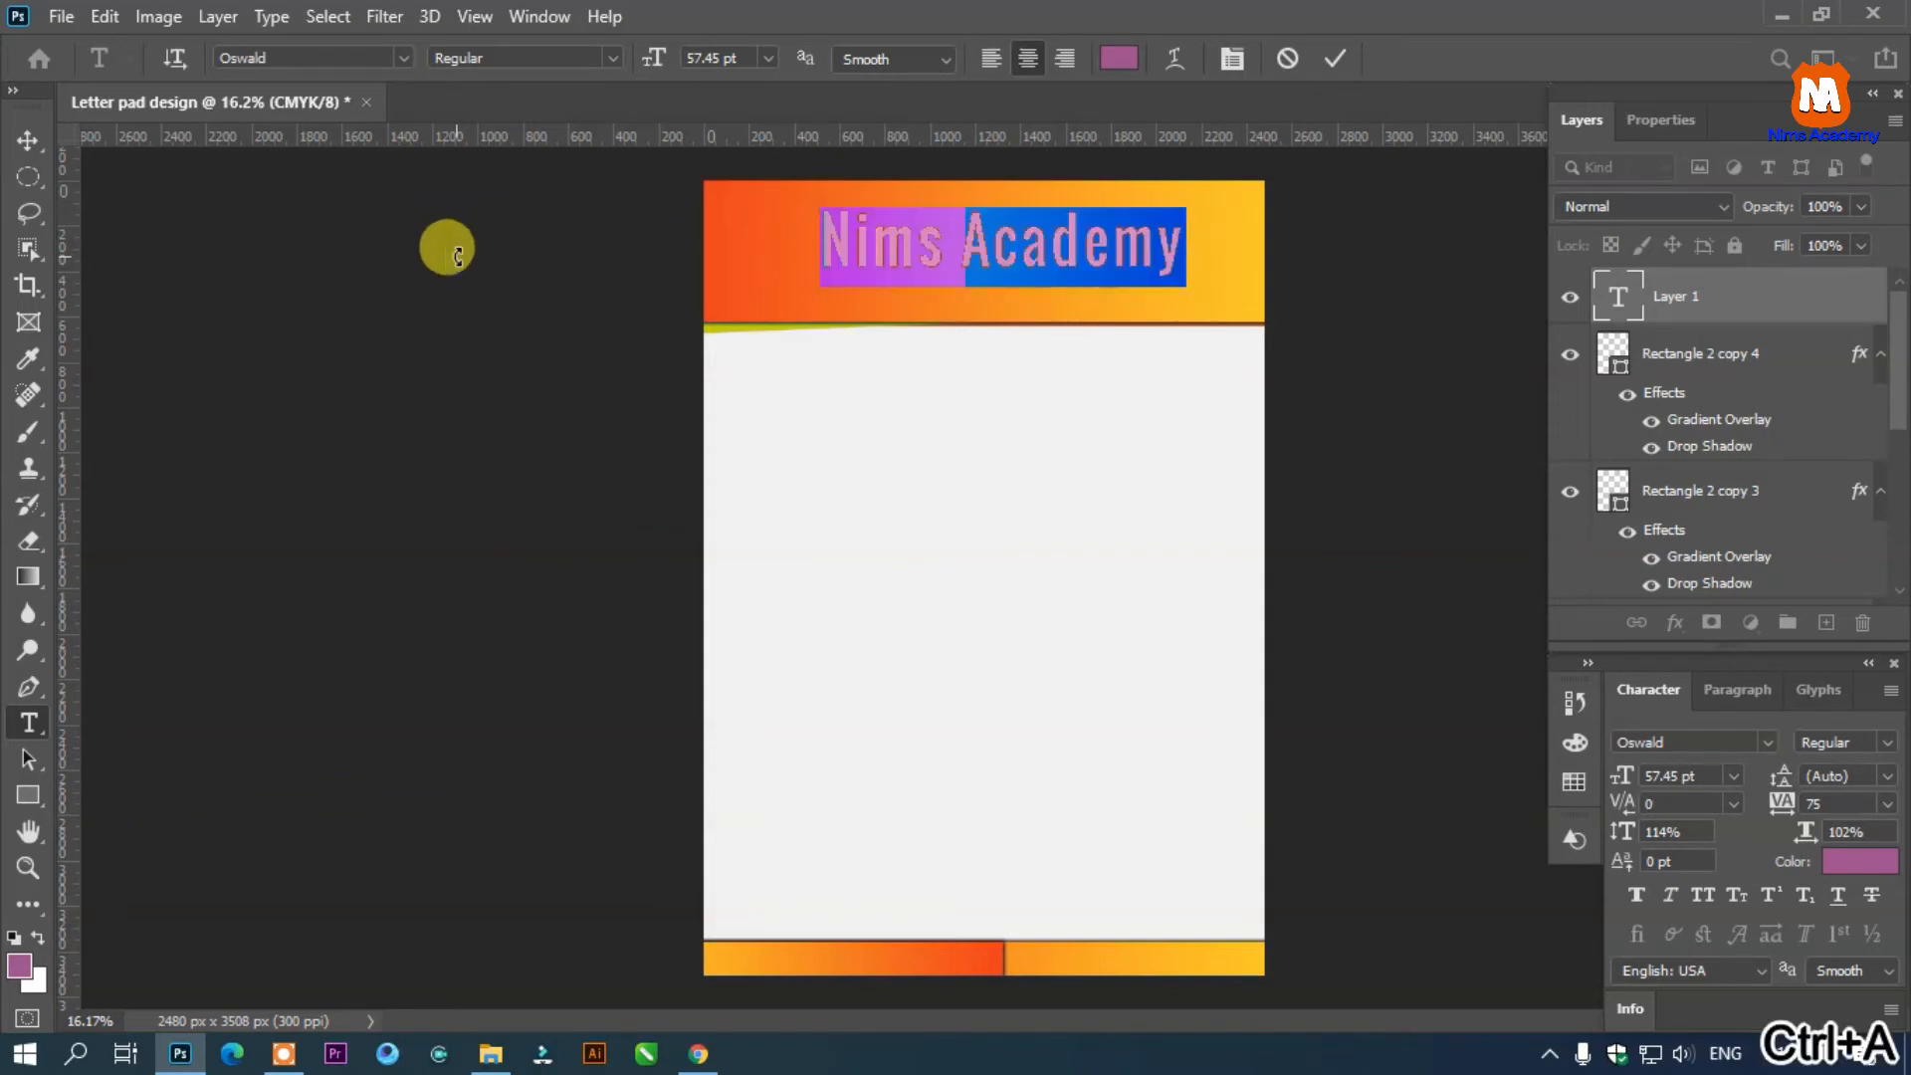
{"action": "key", "text": "ctrl+t"}
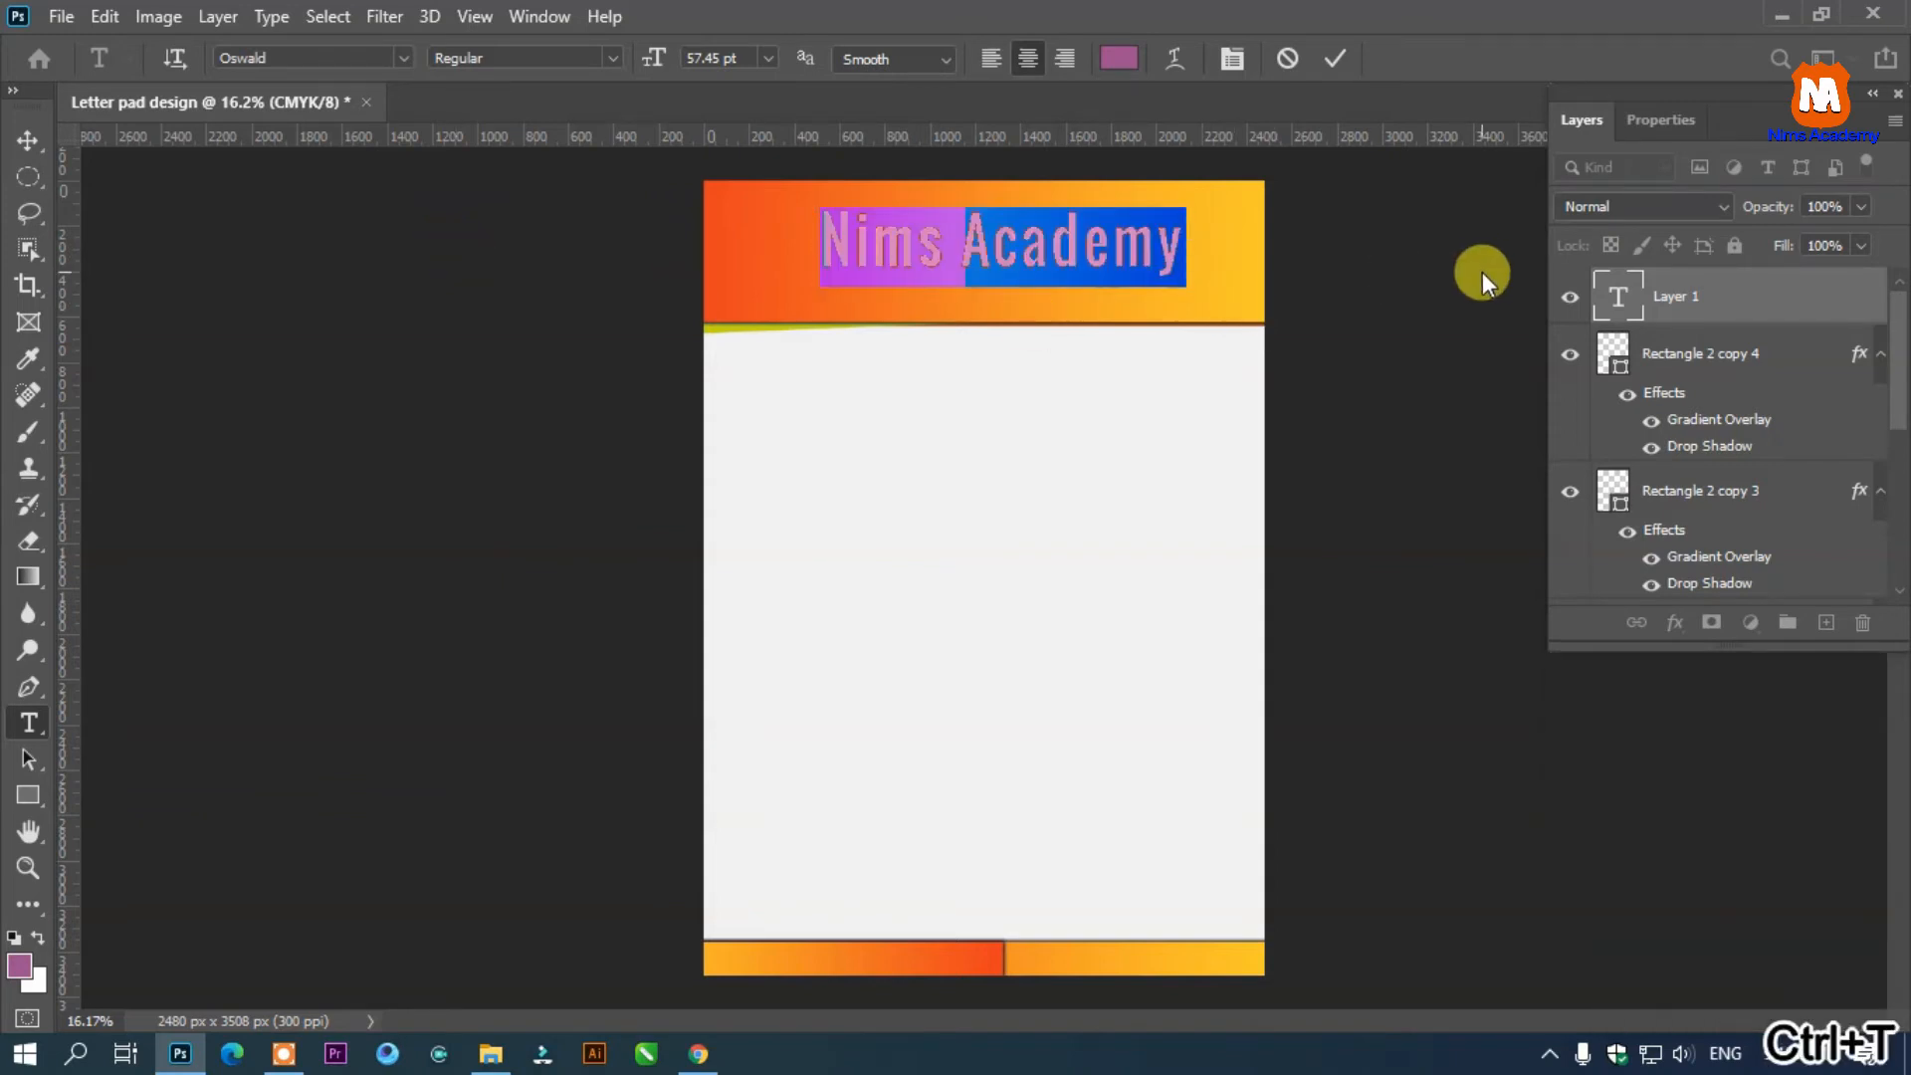
{"action": "key", "text": "ctrl+t"}
{"action": "left_click_drag", "start_coordinate": [1758, 663], "coordinate": [1682, 121]}
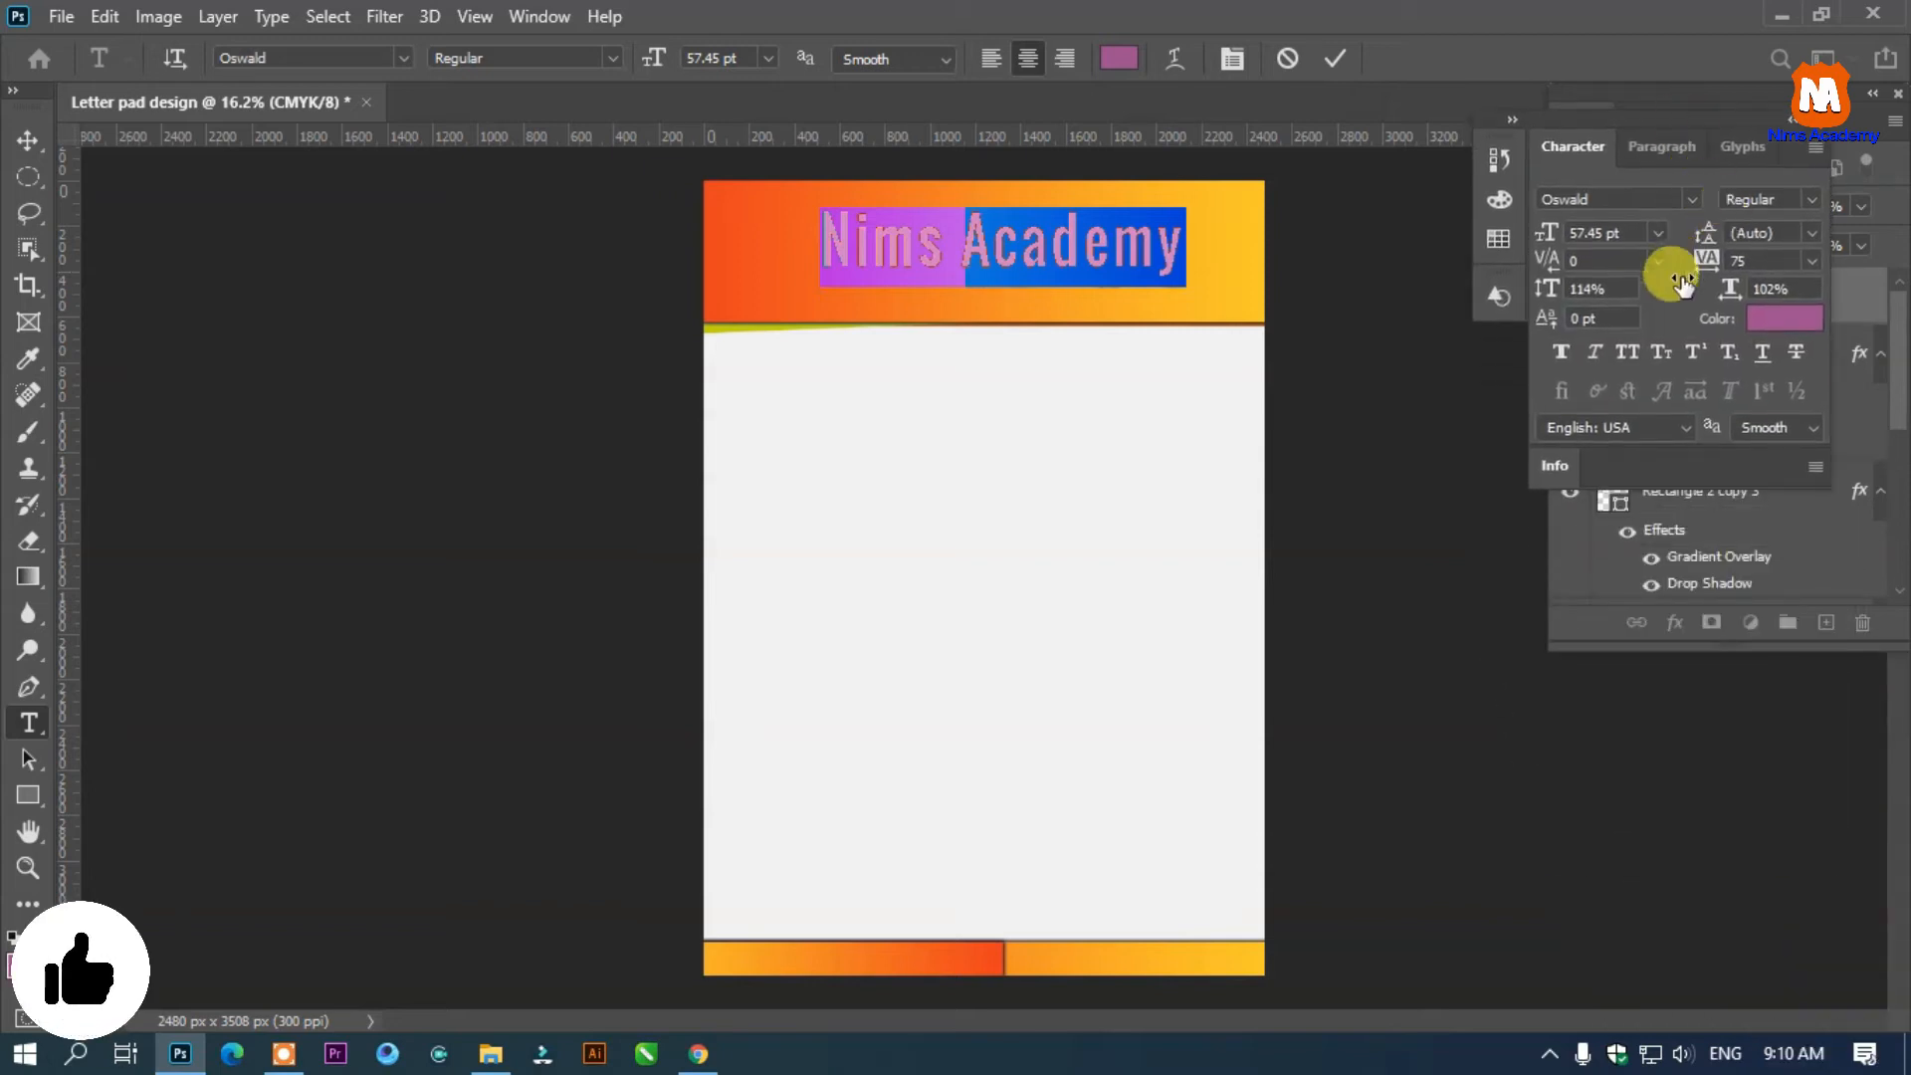
{"action": "type", "text": "100"}
{"action": "key", "text": "Return"}
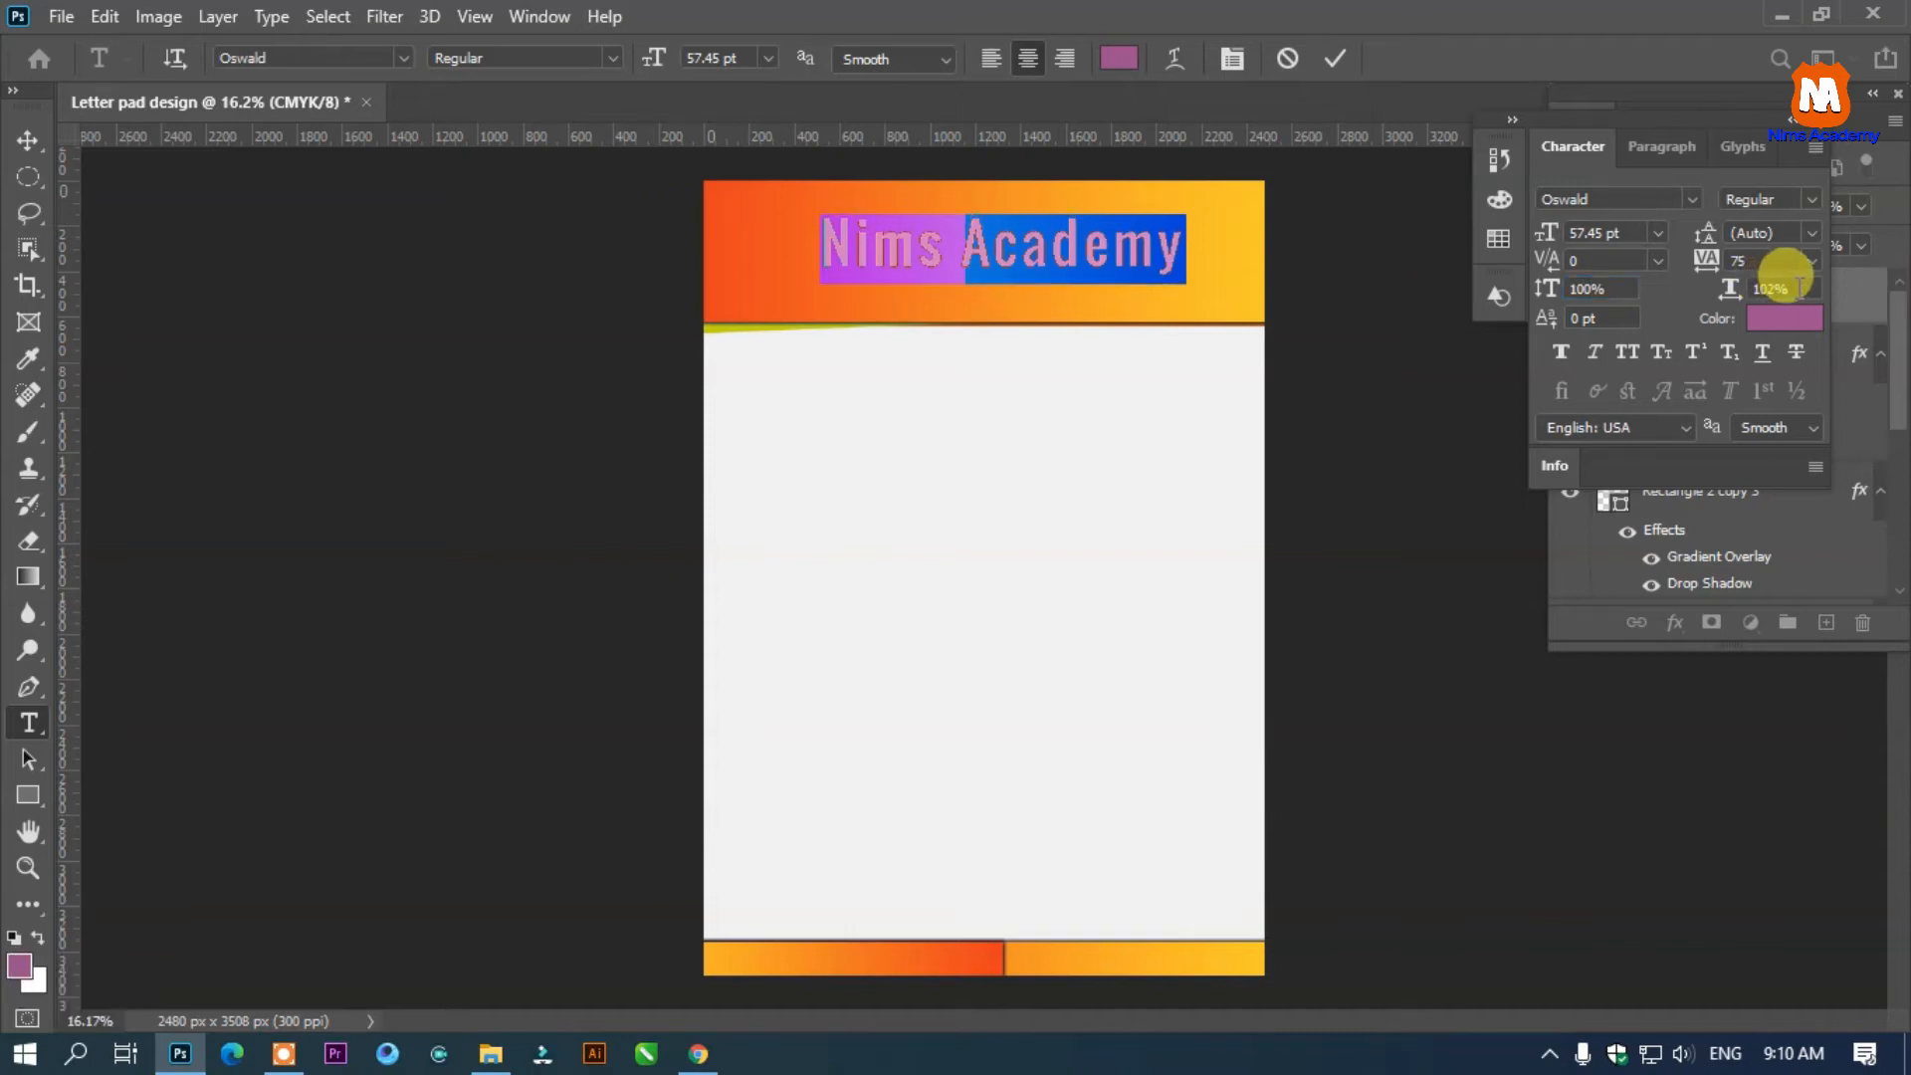
{"action": "left_click", "coordinate": [1791, 287]}
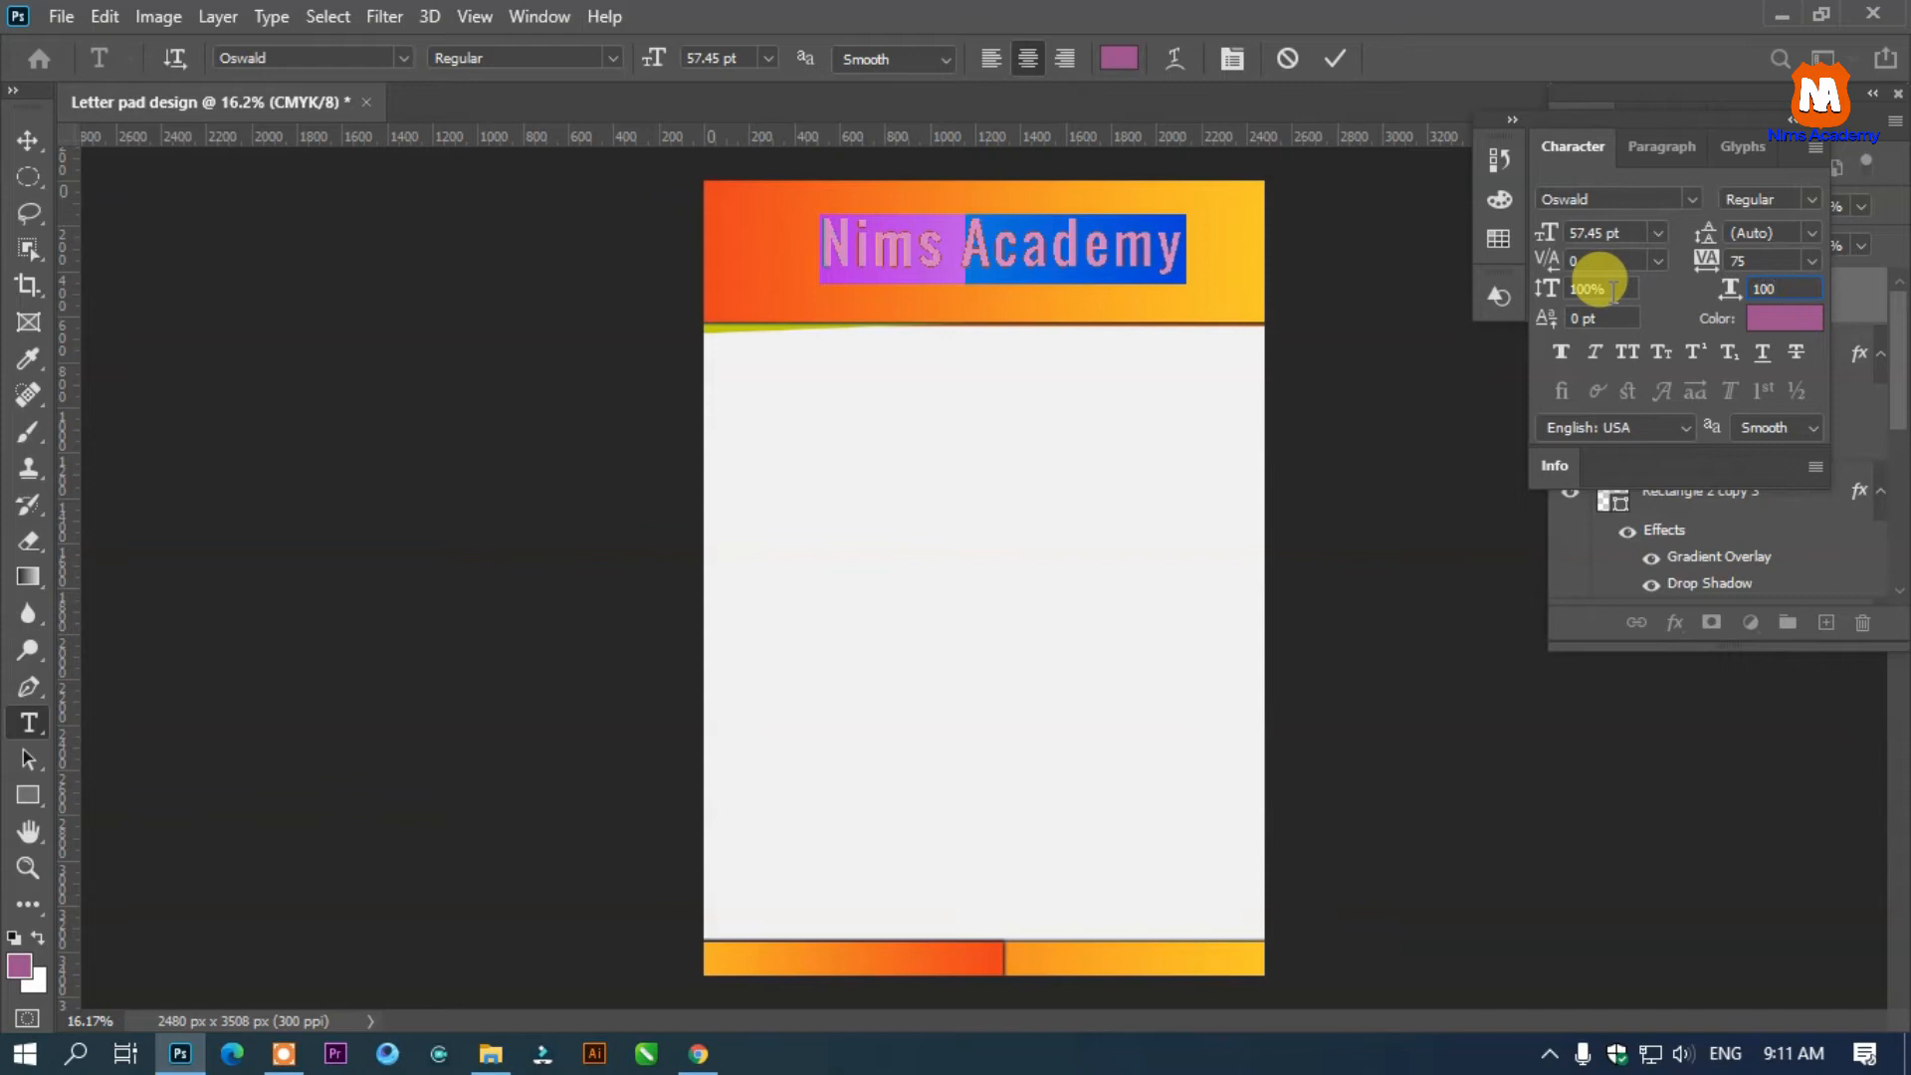
{"action": "left_click", "coordinate": [1739, 257]}
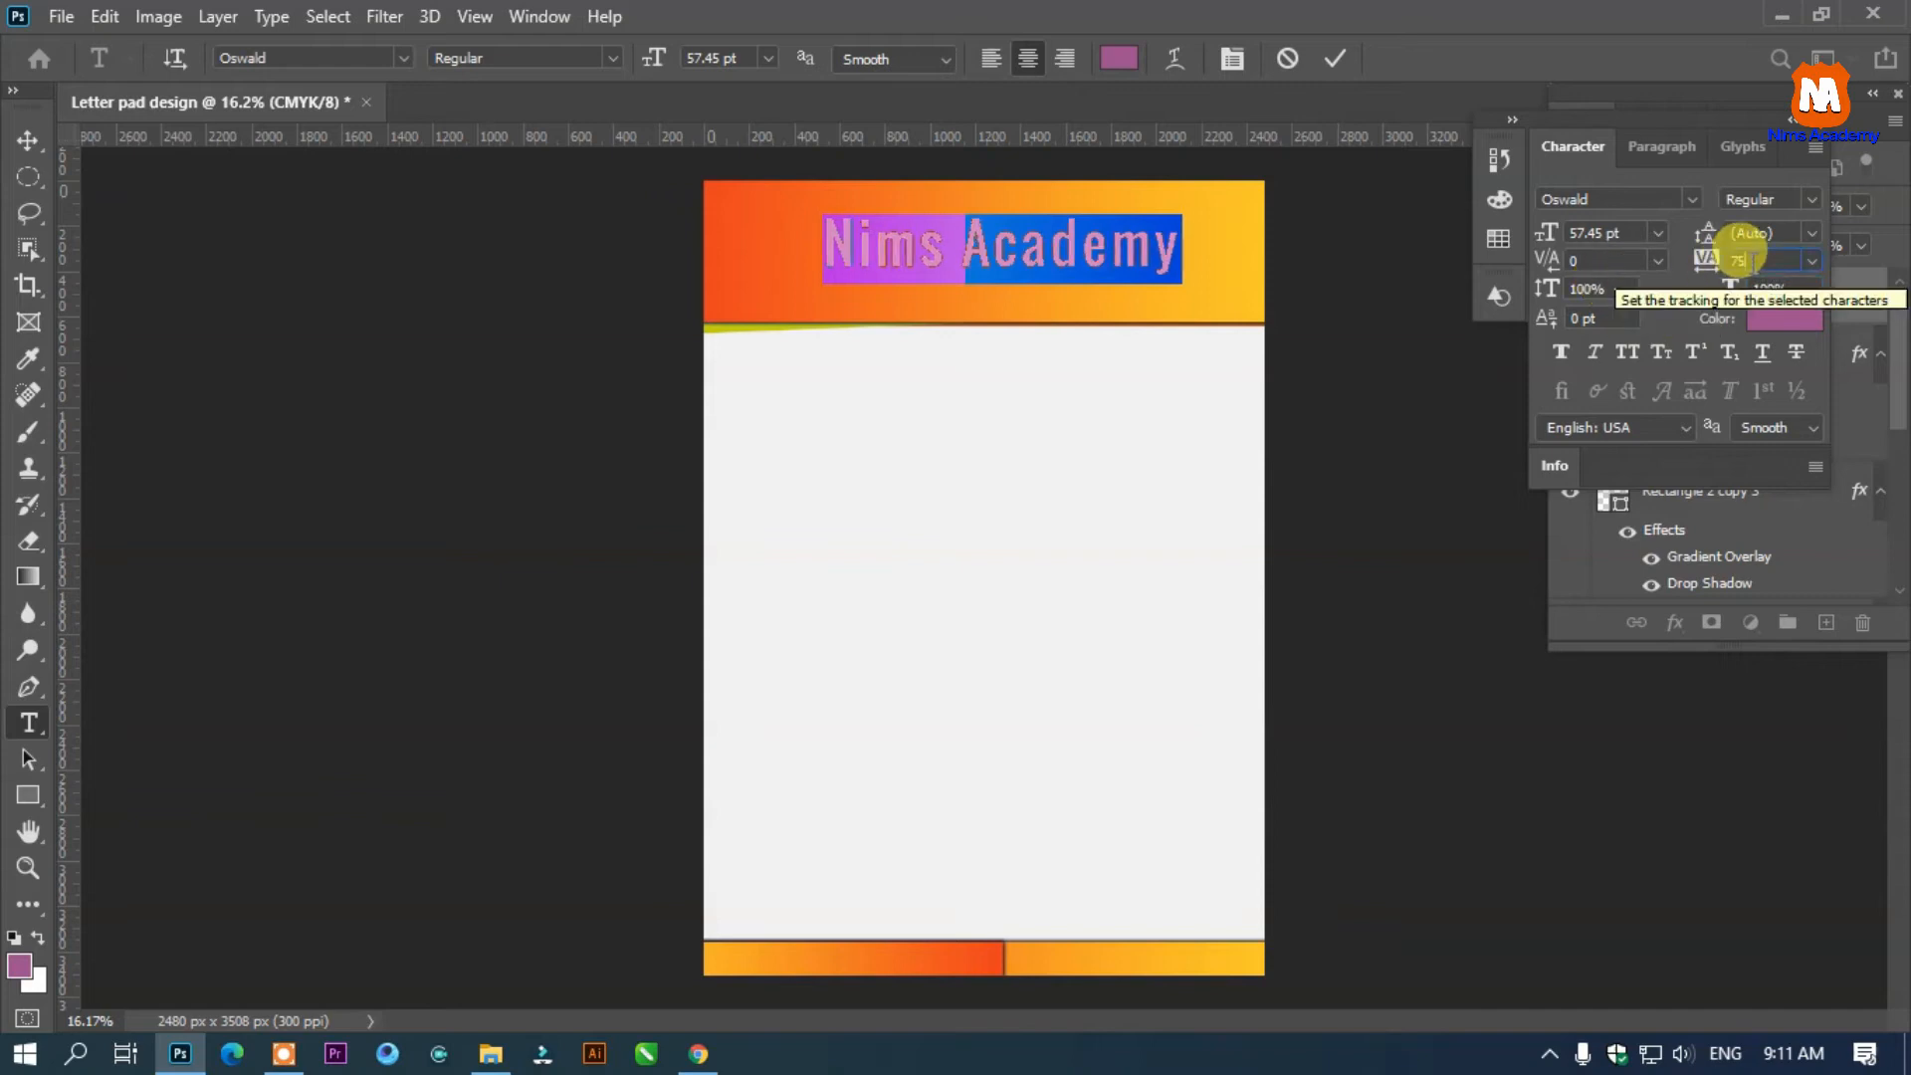
{"action": "key", "text": "Return"}
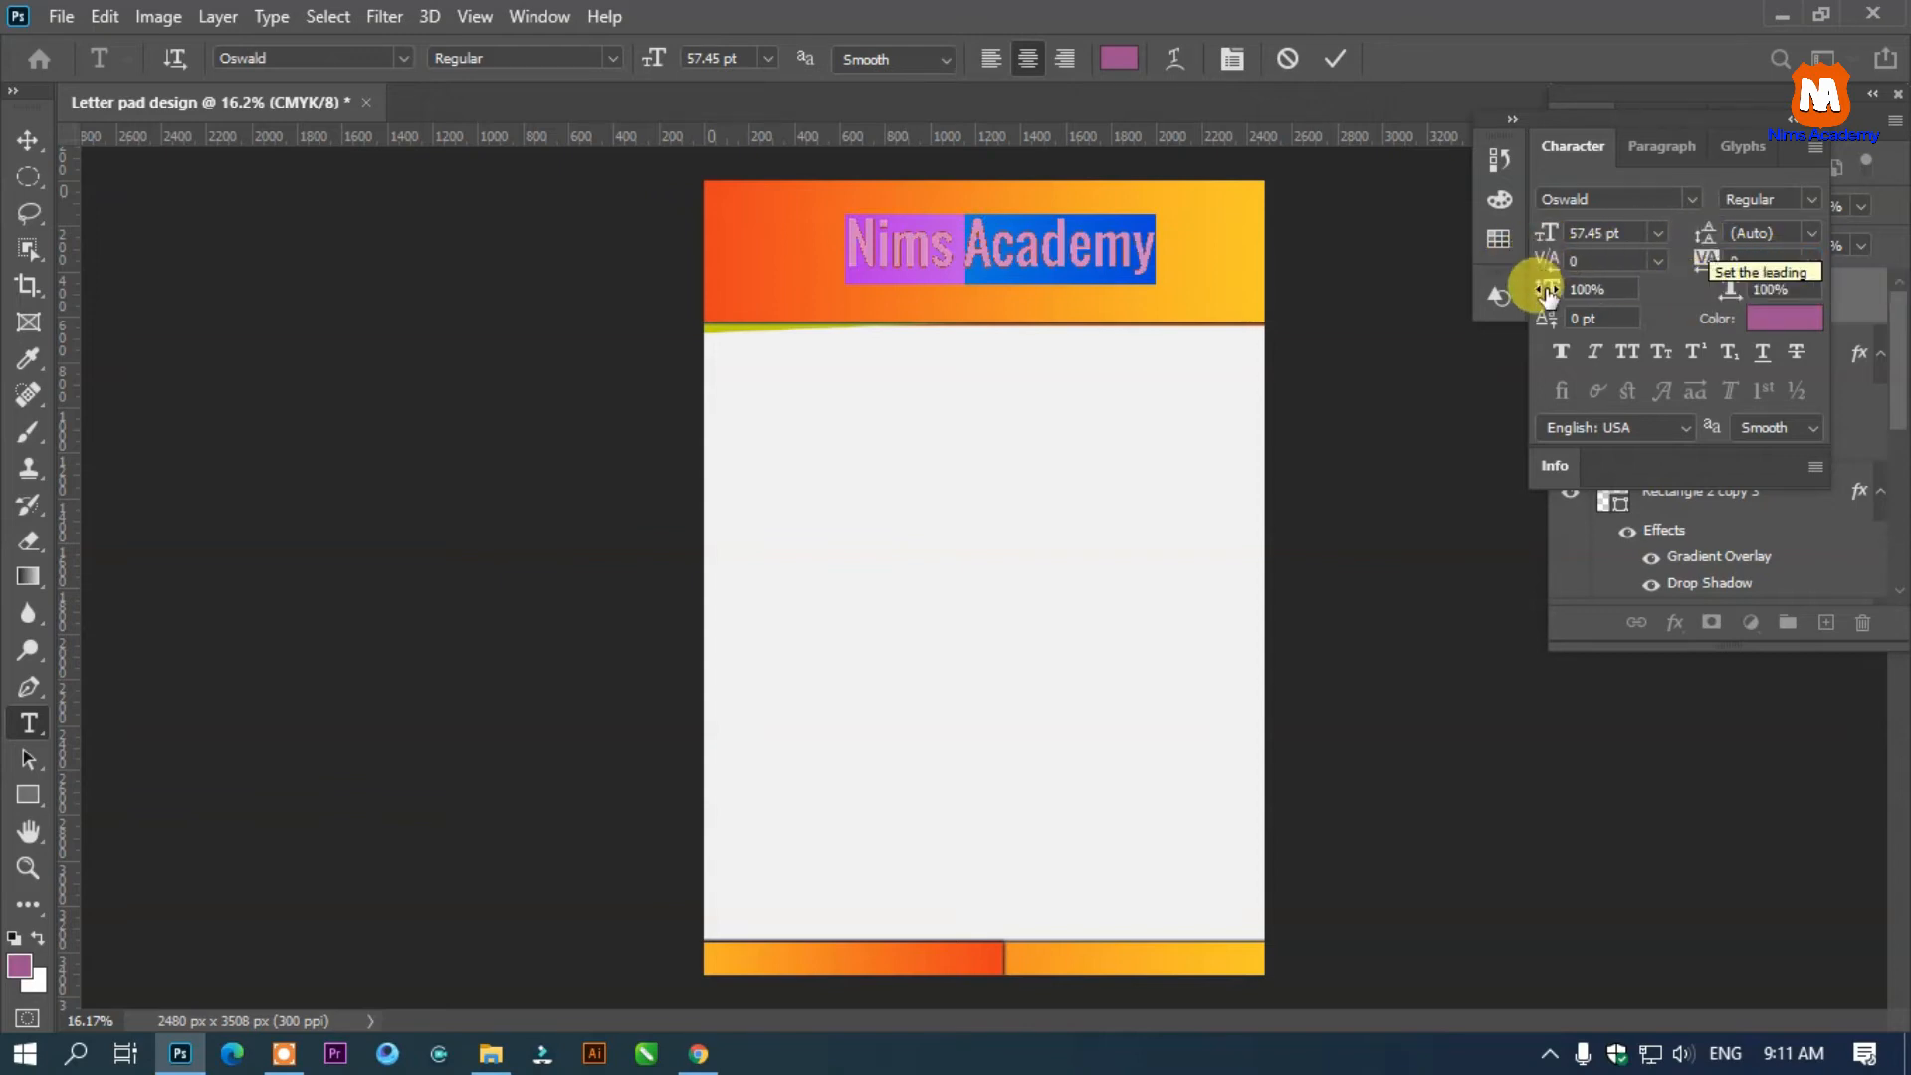
Set the title to 91.45 pt with 60% vertical scale and -60 tracking, and shift it slightly right in the header
{"action": "left_click_drag", "start_coordinate": [1555, 297], "coordinate": [1526, 297]}
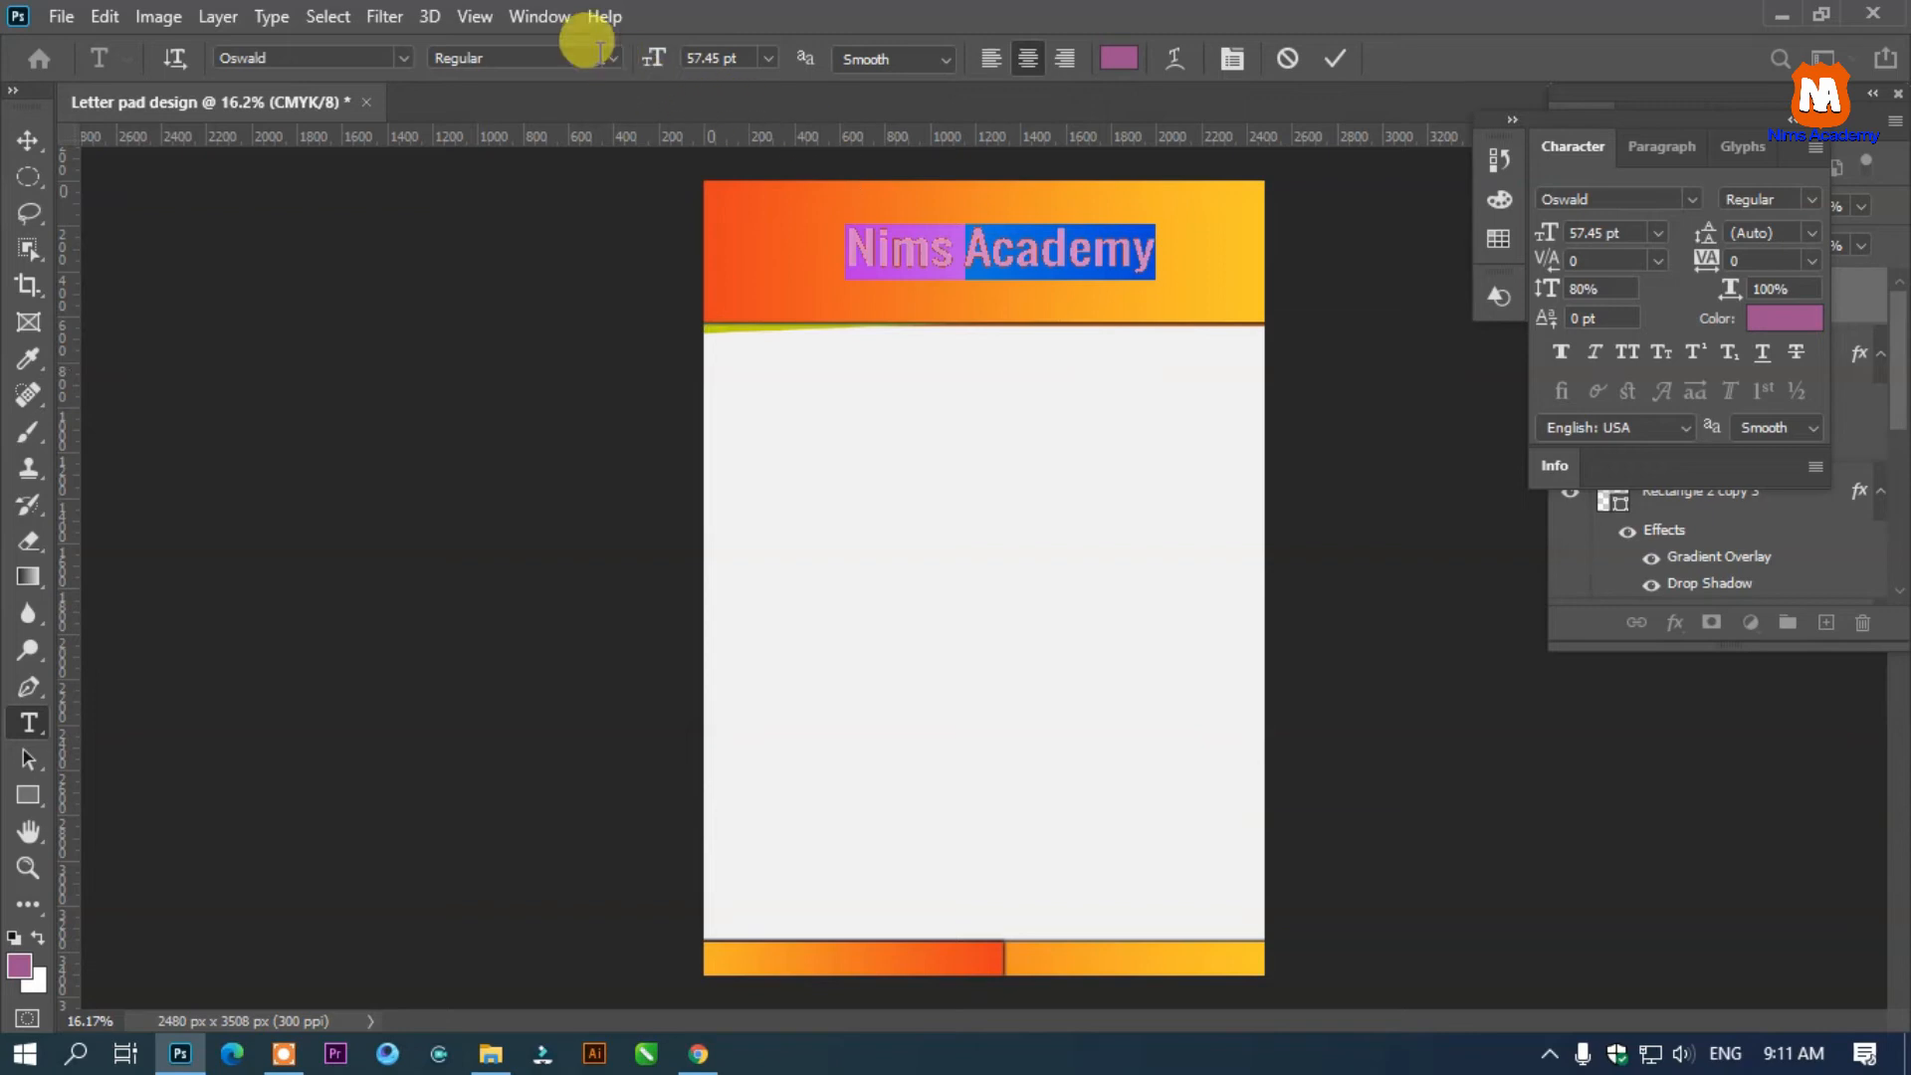
{"action": "left_click_drag", "start_coordinate": [644, 51], "coordinate": [687, 72]}
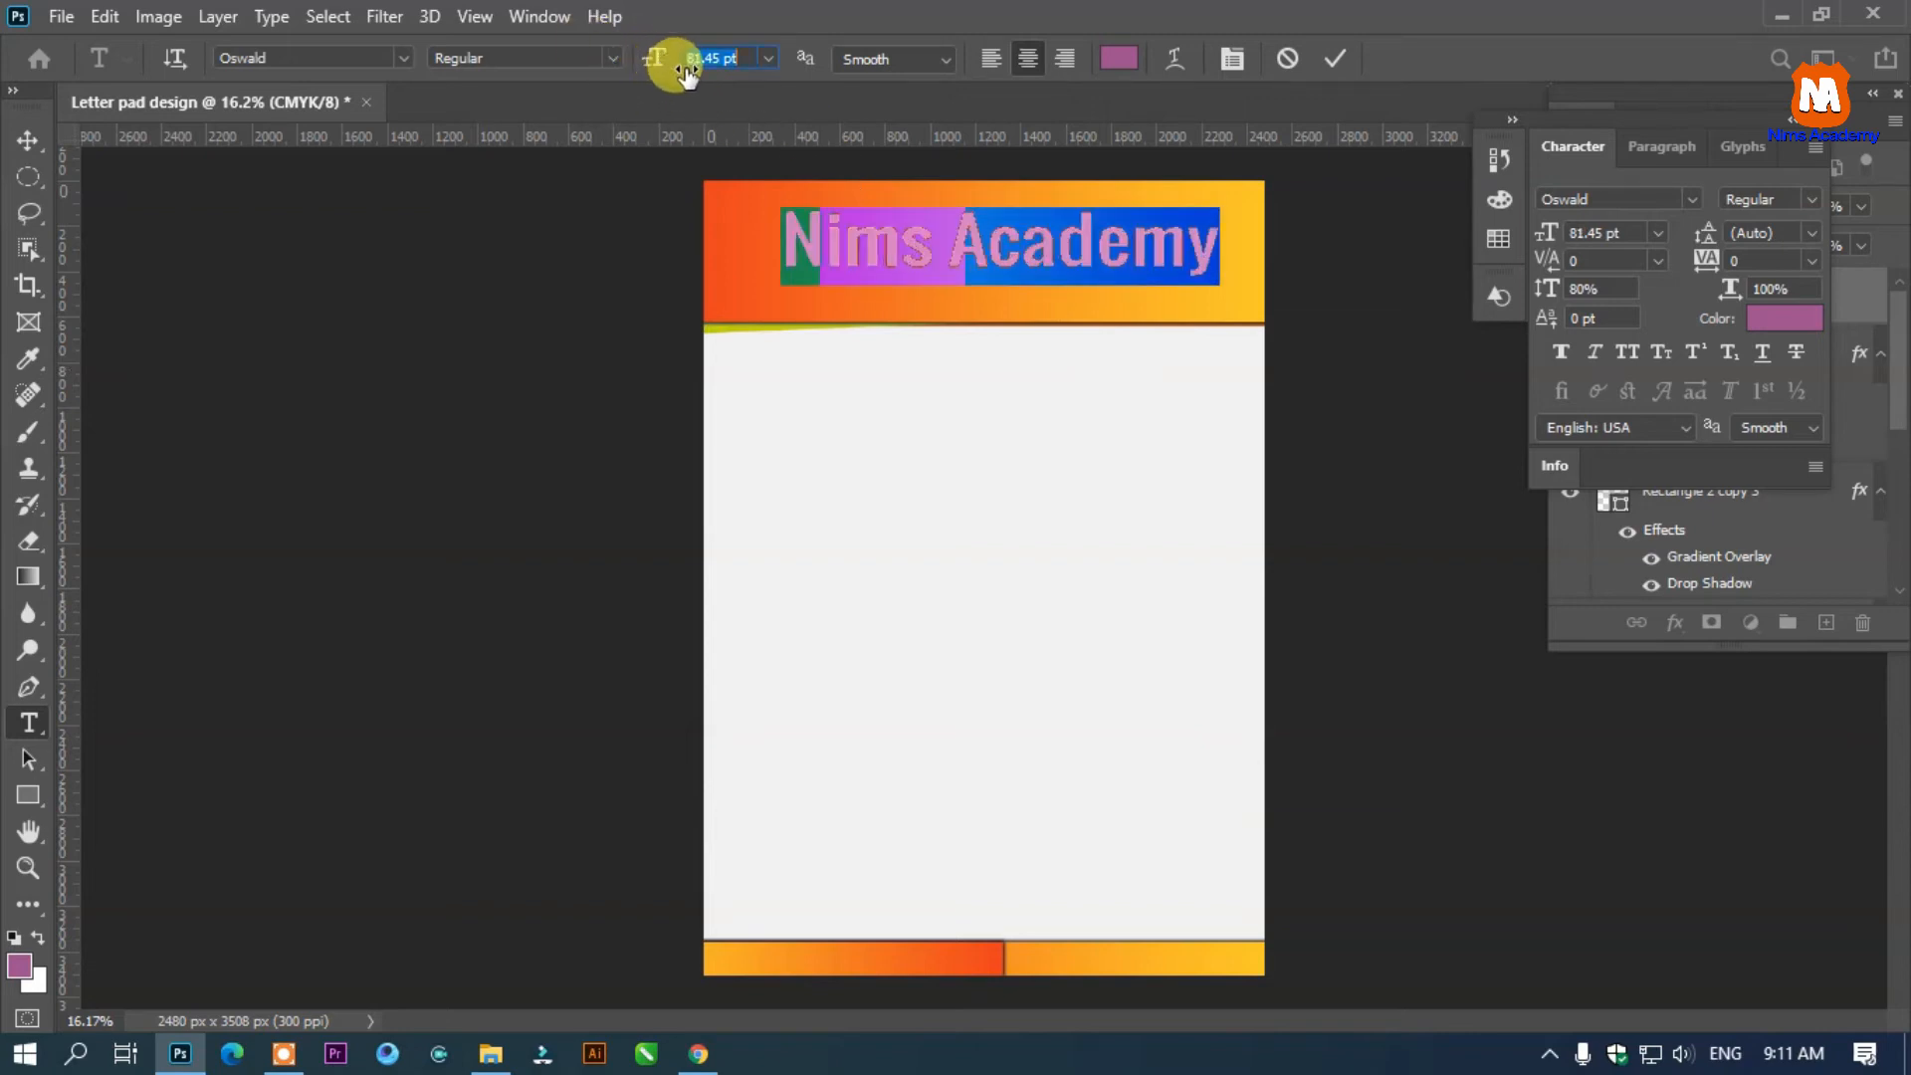
{"action": "mouse_move", "coordinate": [1710, 261]}
{"action": "left_mouse_down"}
{"action": "mouse_move", "coordinate": [1693, 255]}
{"action": "mouse_move", "coordinate": [1692, 292]}
{"action": "left_mouse_up"}
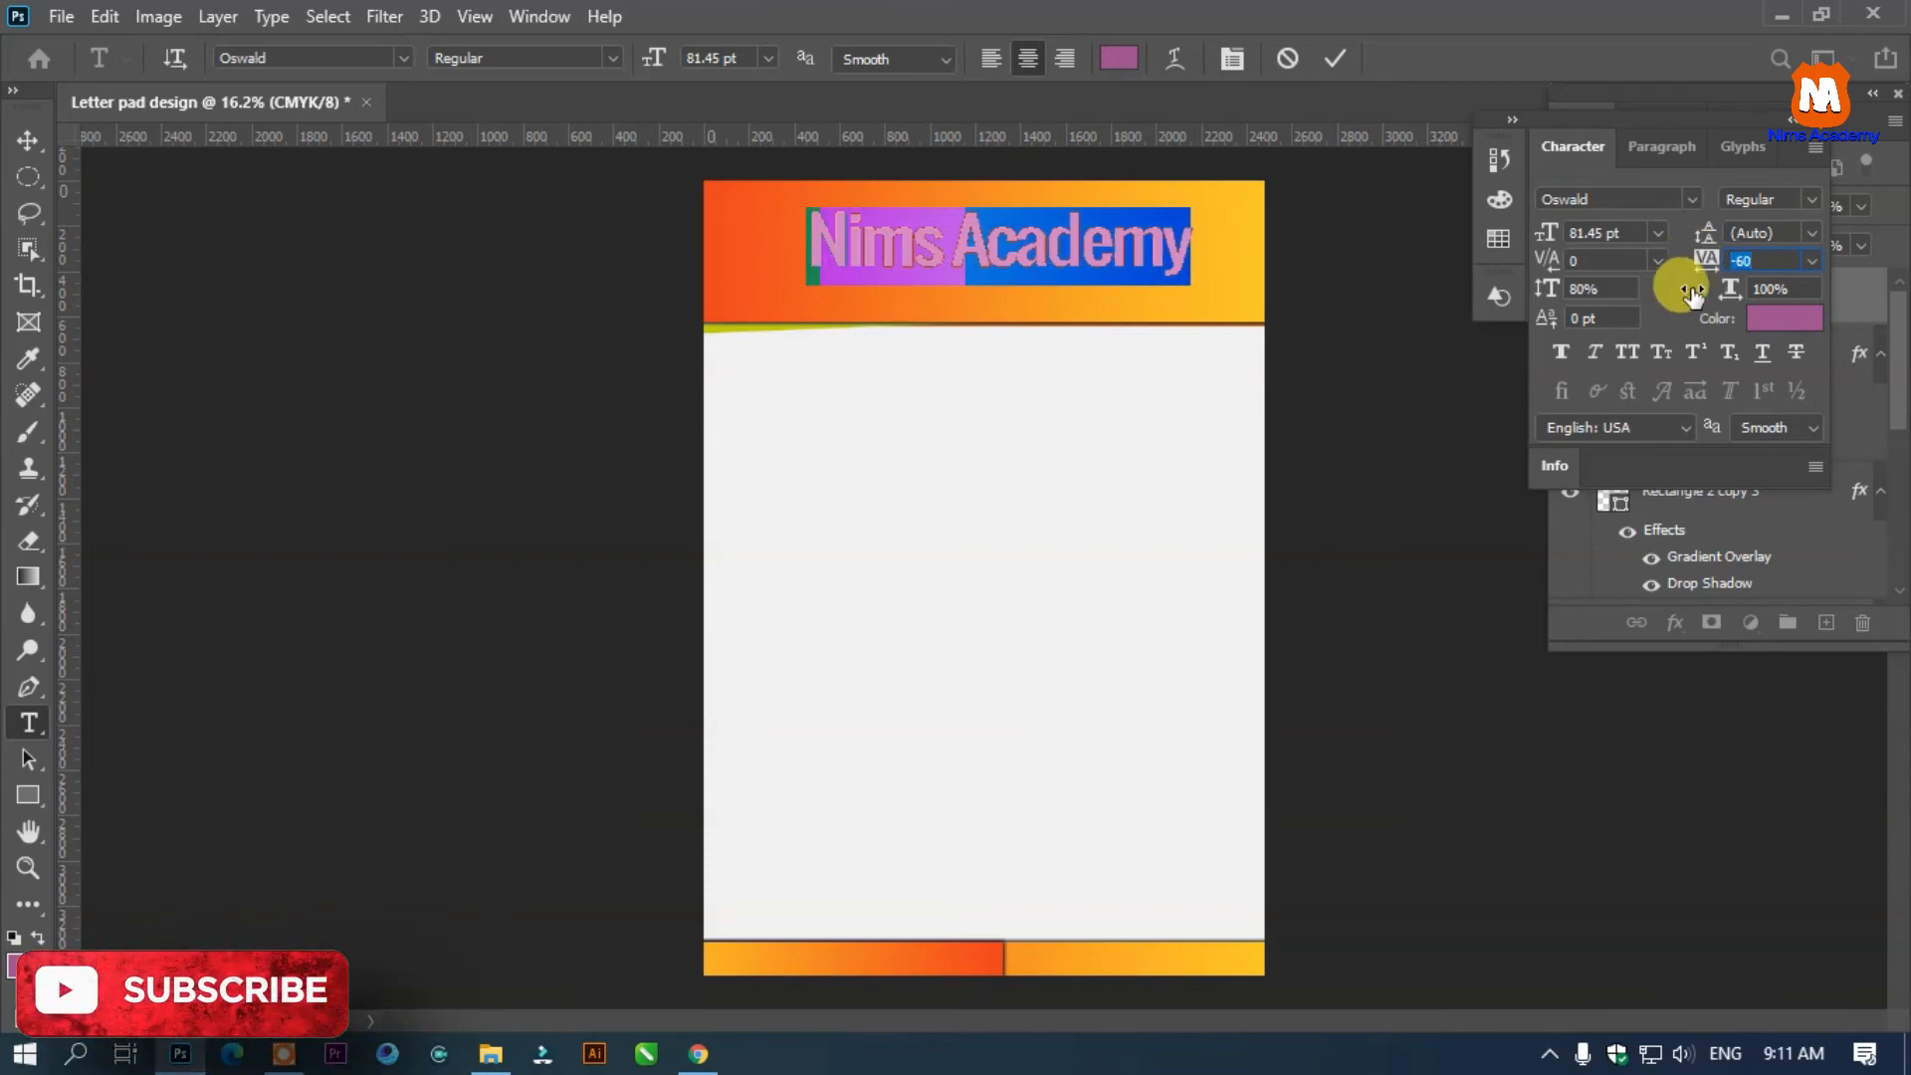
{"action": "left_click_drag", "start_coordinate": [1535, 293], "coordinate": [1514, 299]}
{"action": "left_click_drag", "start_coordinate": [649, 56], "coordinate": [667, 64]}
{"action": "left_click_drag", "start_coordinate": [993, 338], "coordinate": [1017, 341]}
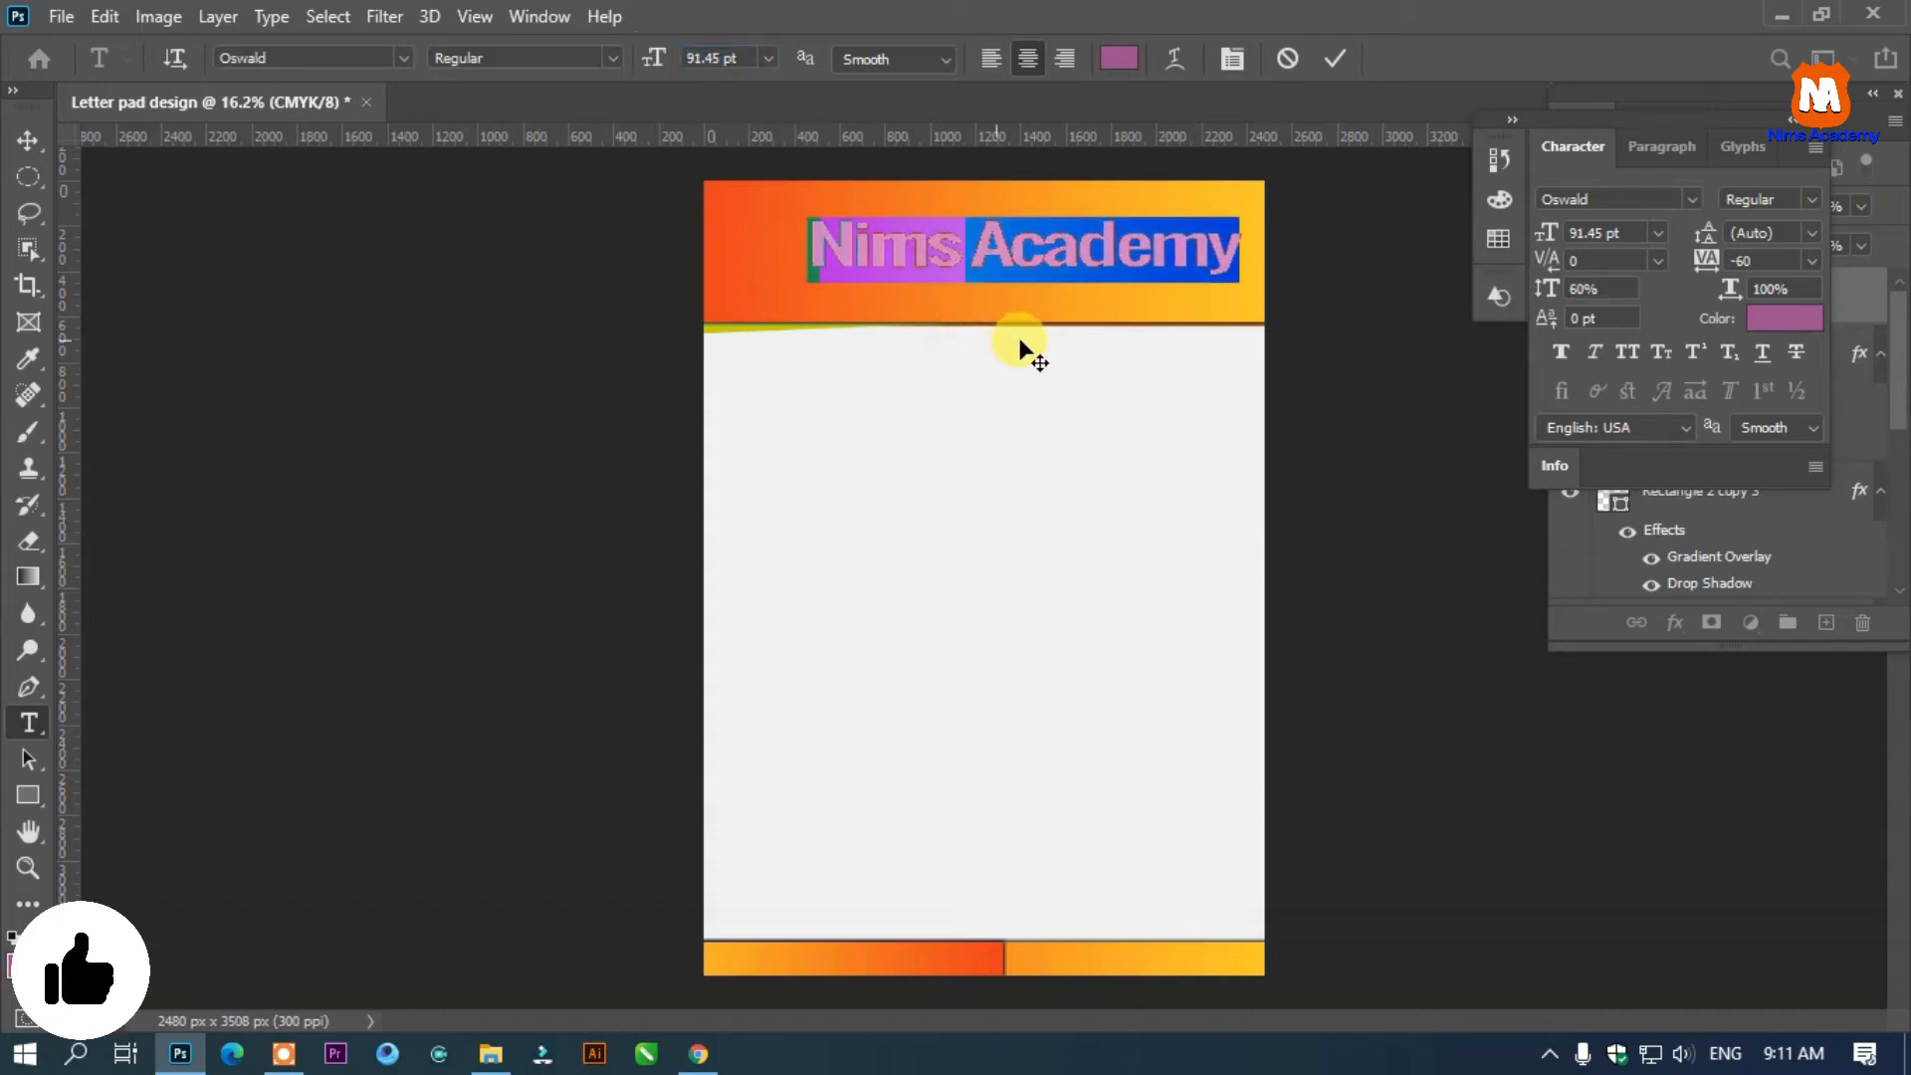
Change the title's text color to white (ffffff) and commit the text edit
{"action": "left_click", "coordinate": [1119, 58]}
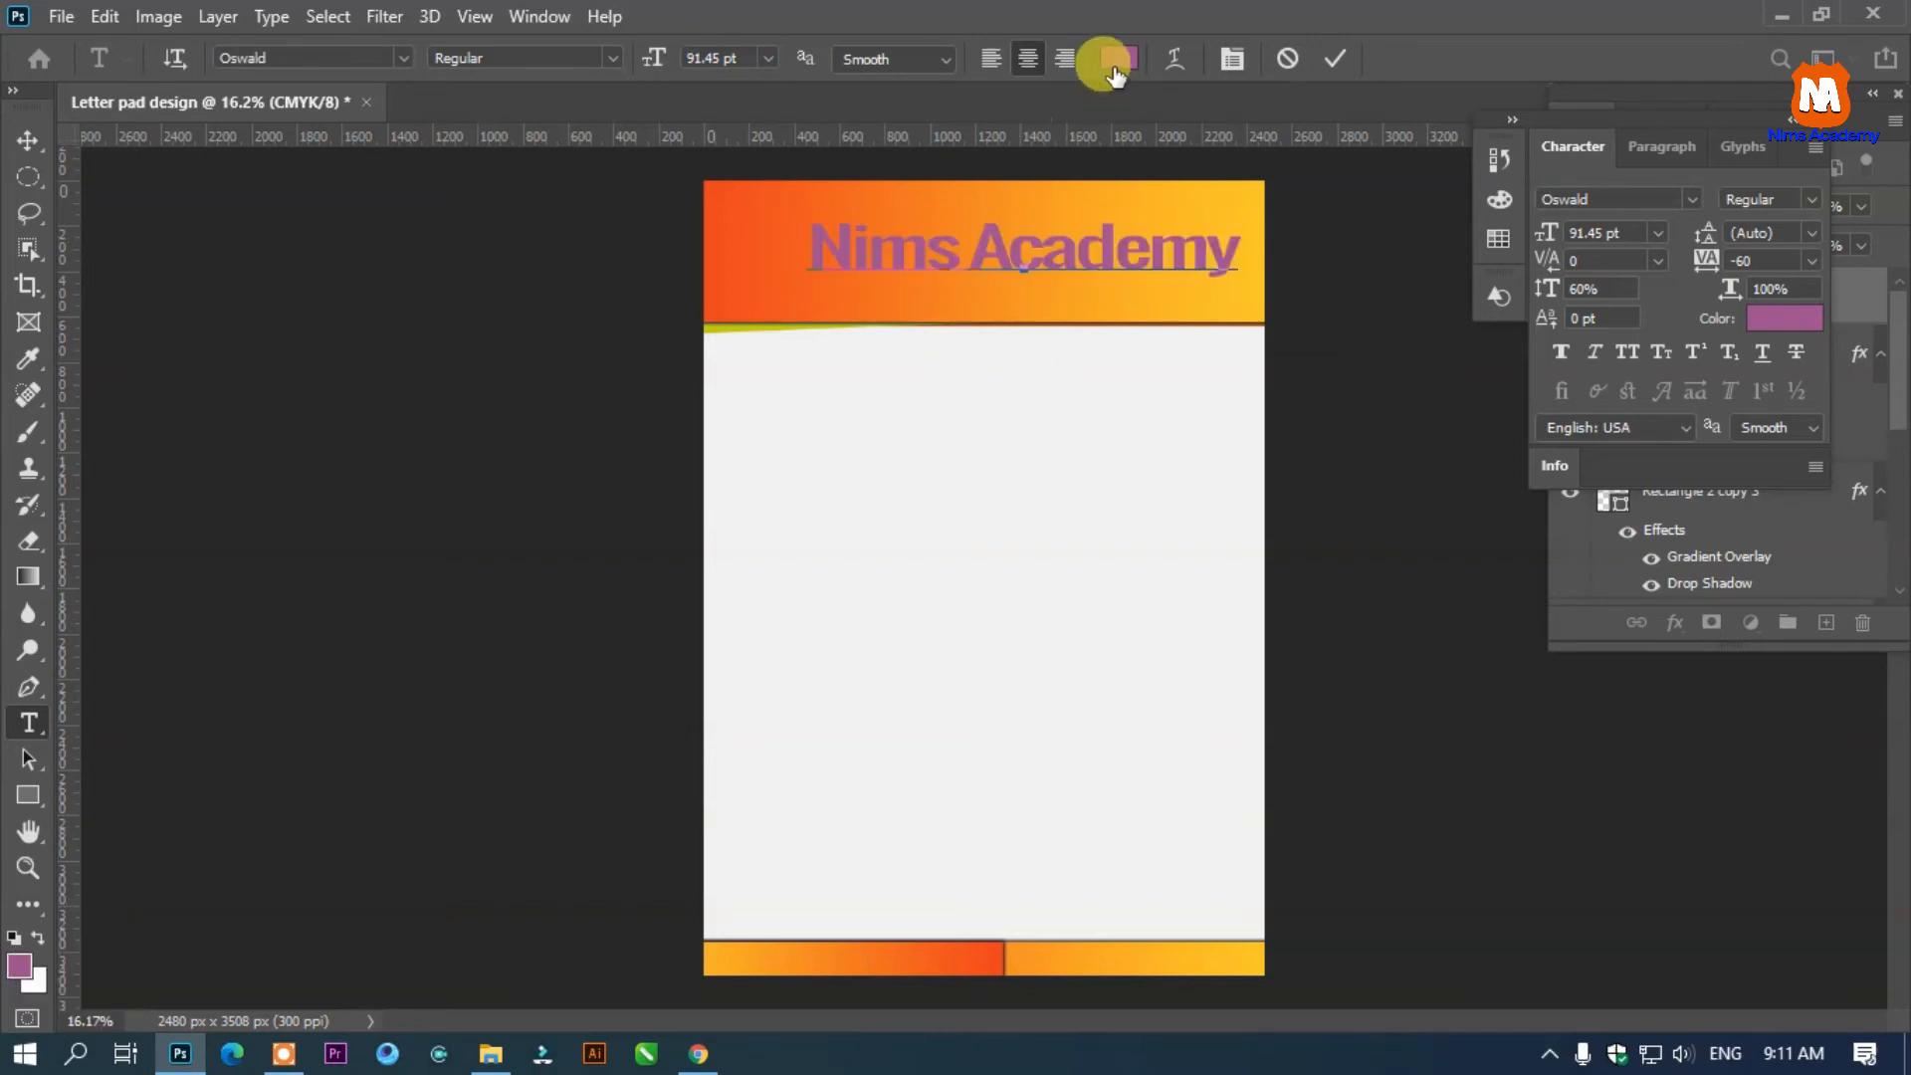
{"action": "left_click", "coordinate": [1172, 276]}
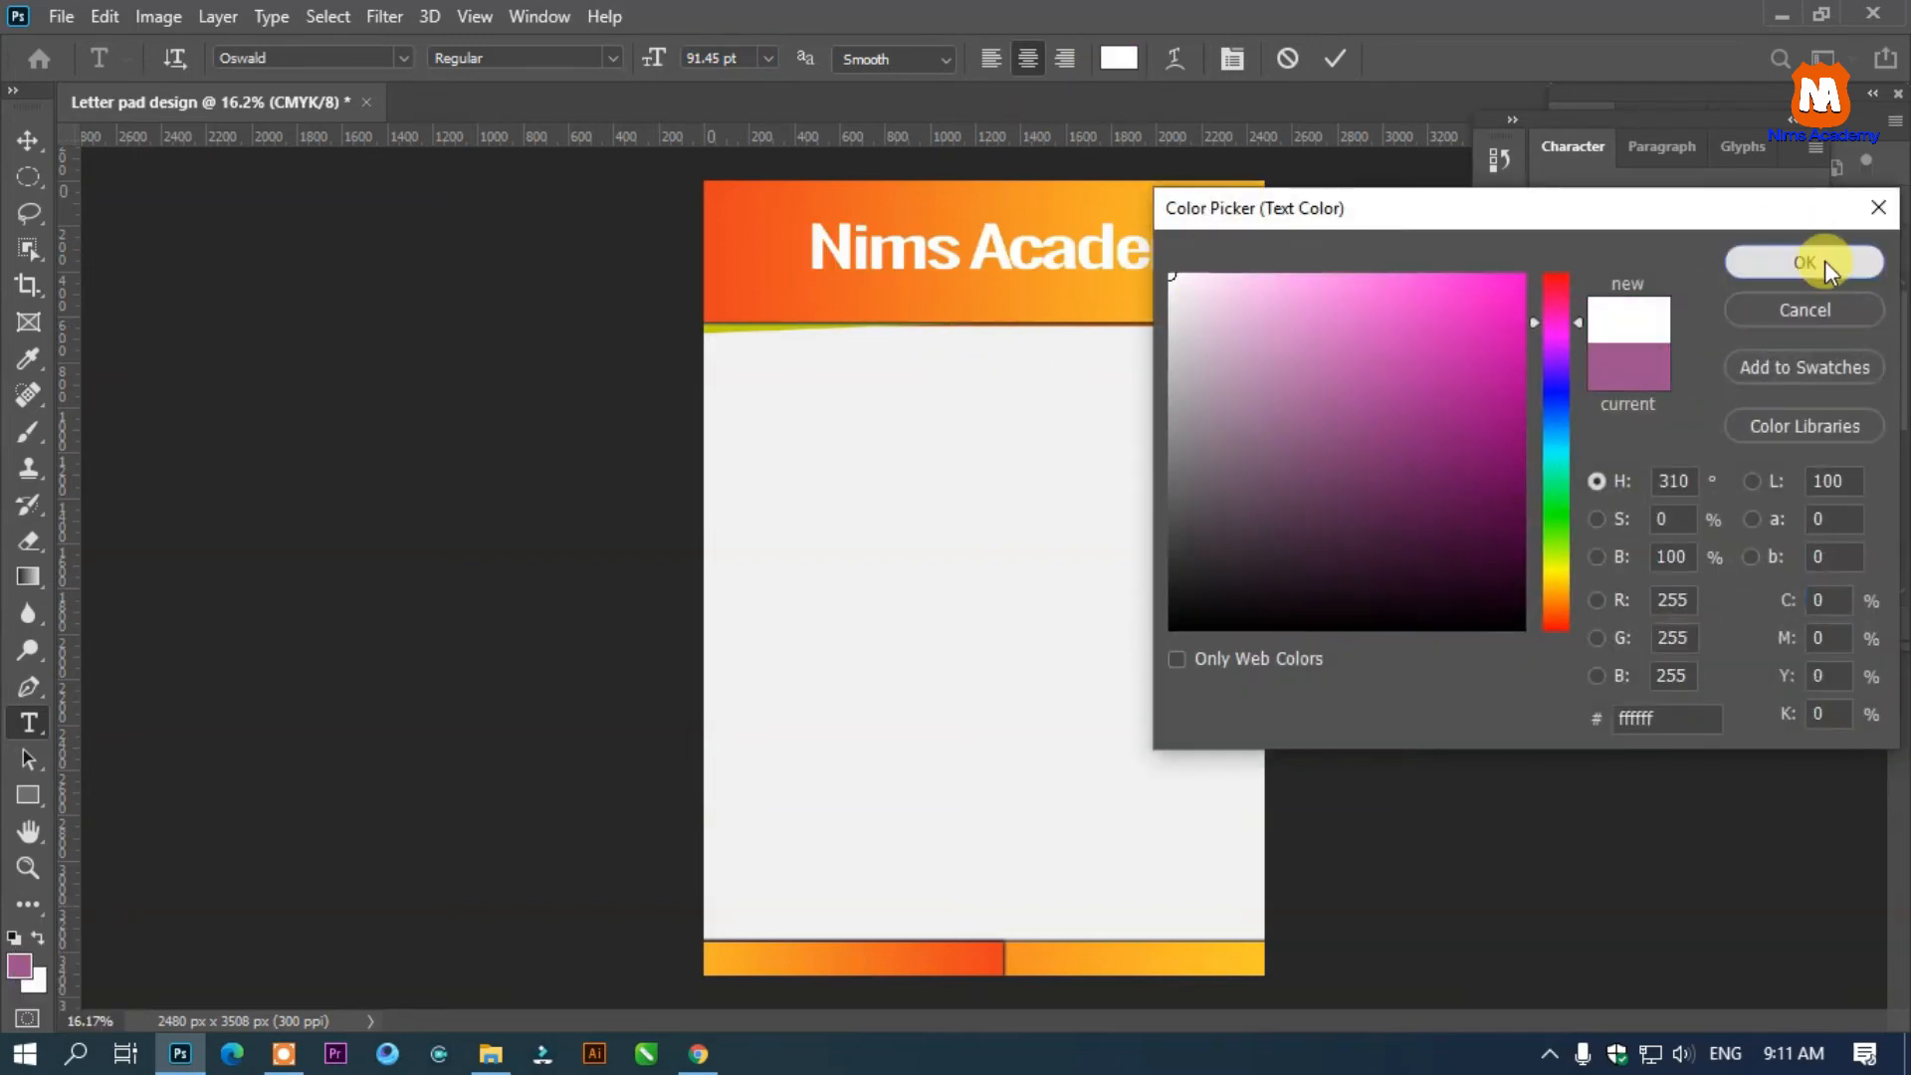
{"action": "left_click", "coordinate": [1803, 262]}
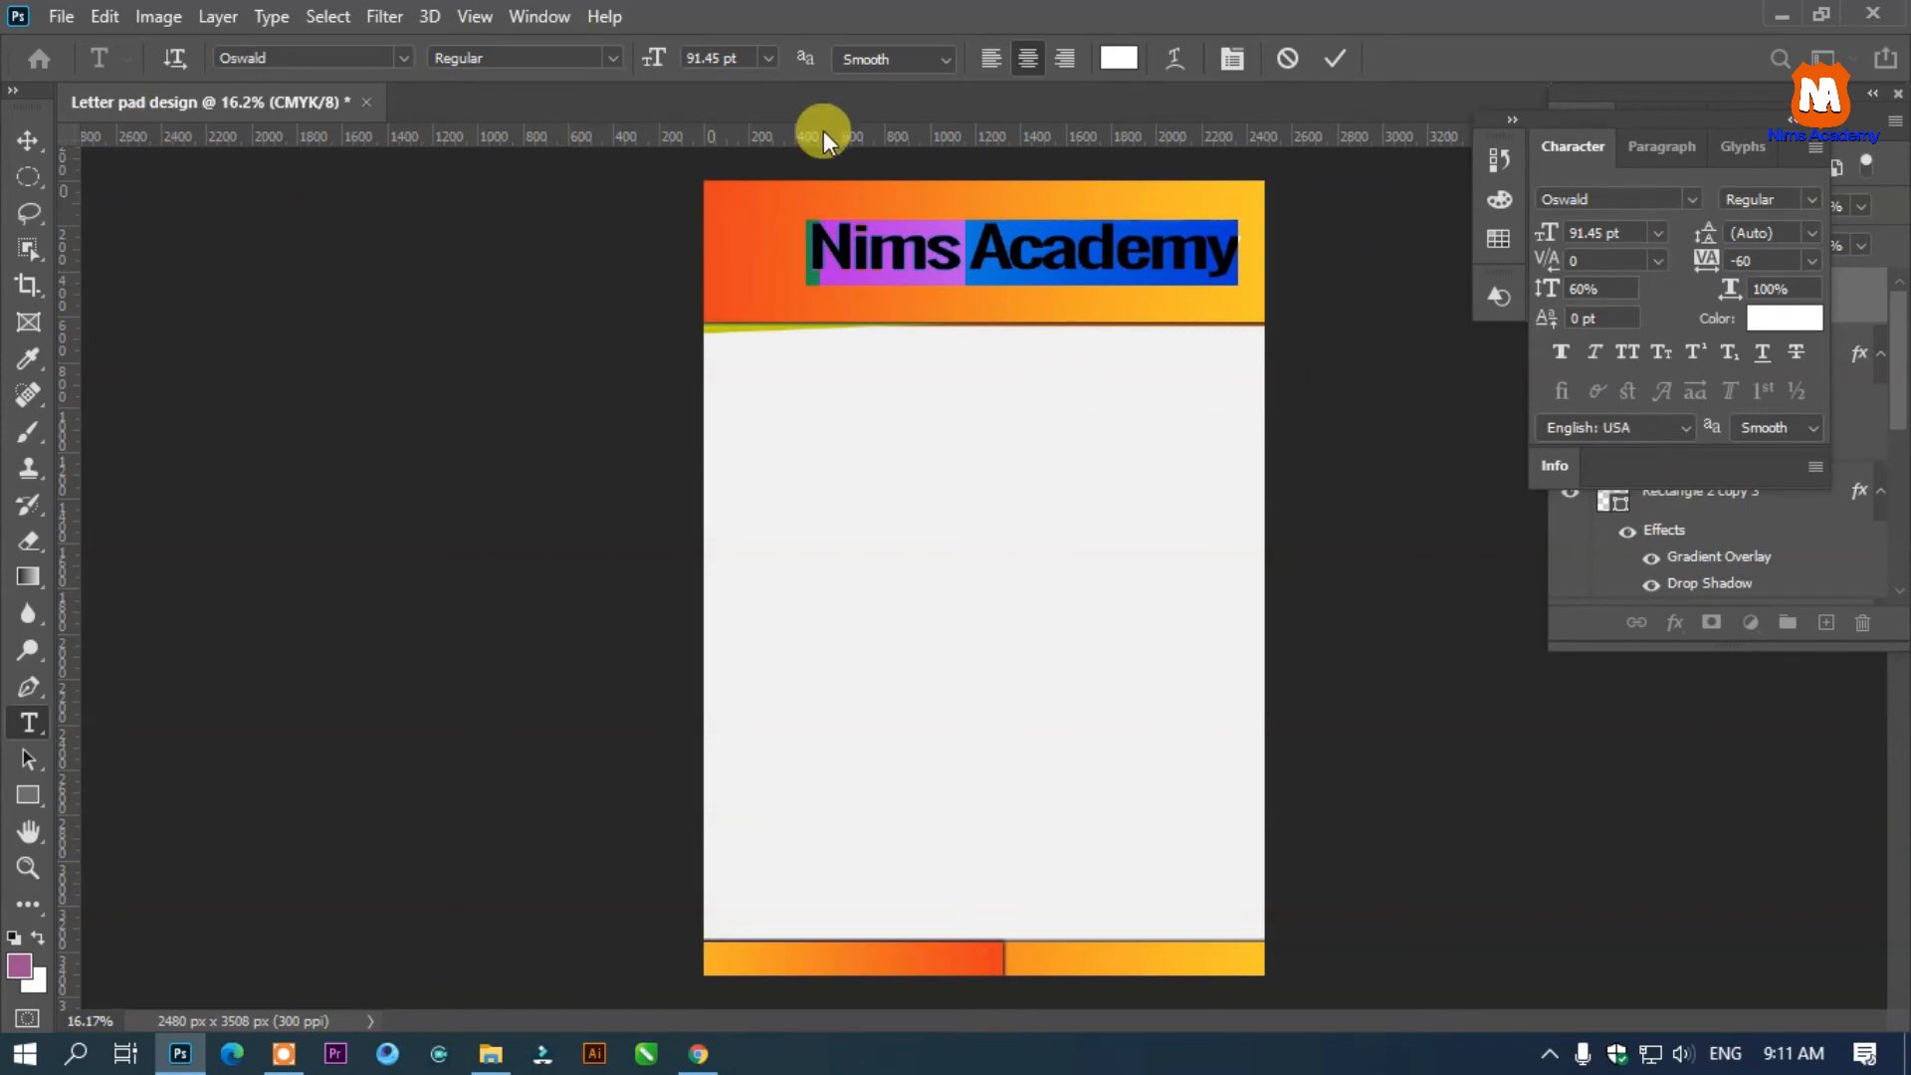
{"action": "key", "text": "F7"}
{"action": "left_click", "coordinate": [1618, 305]}
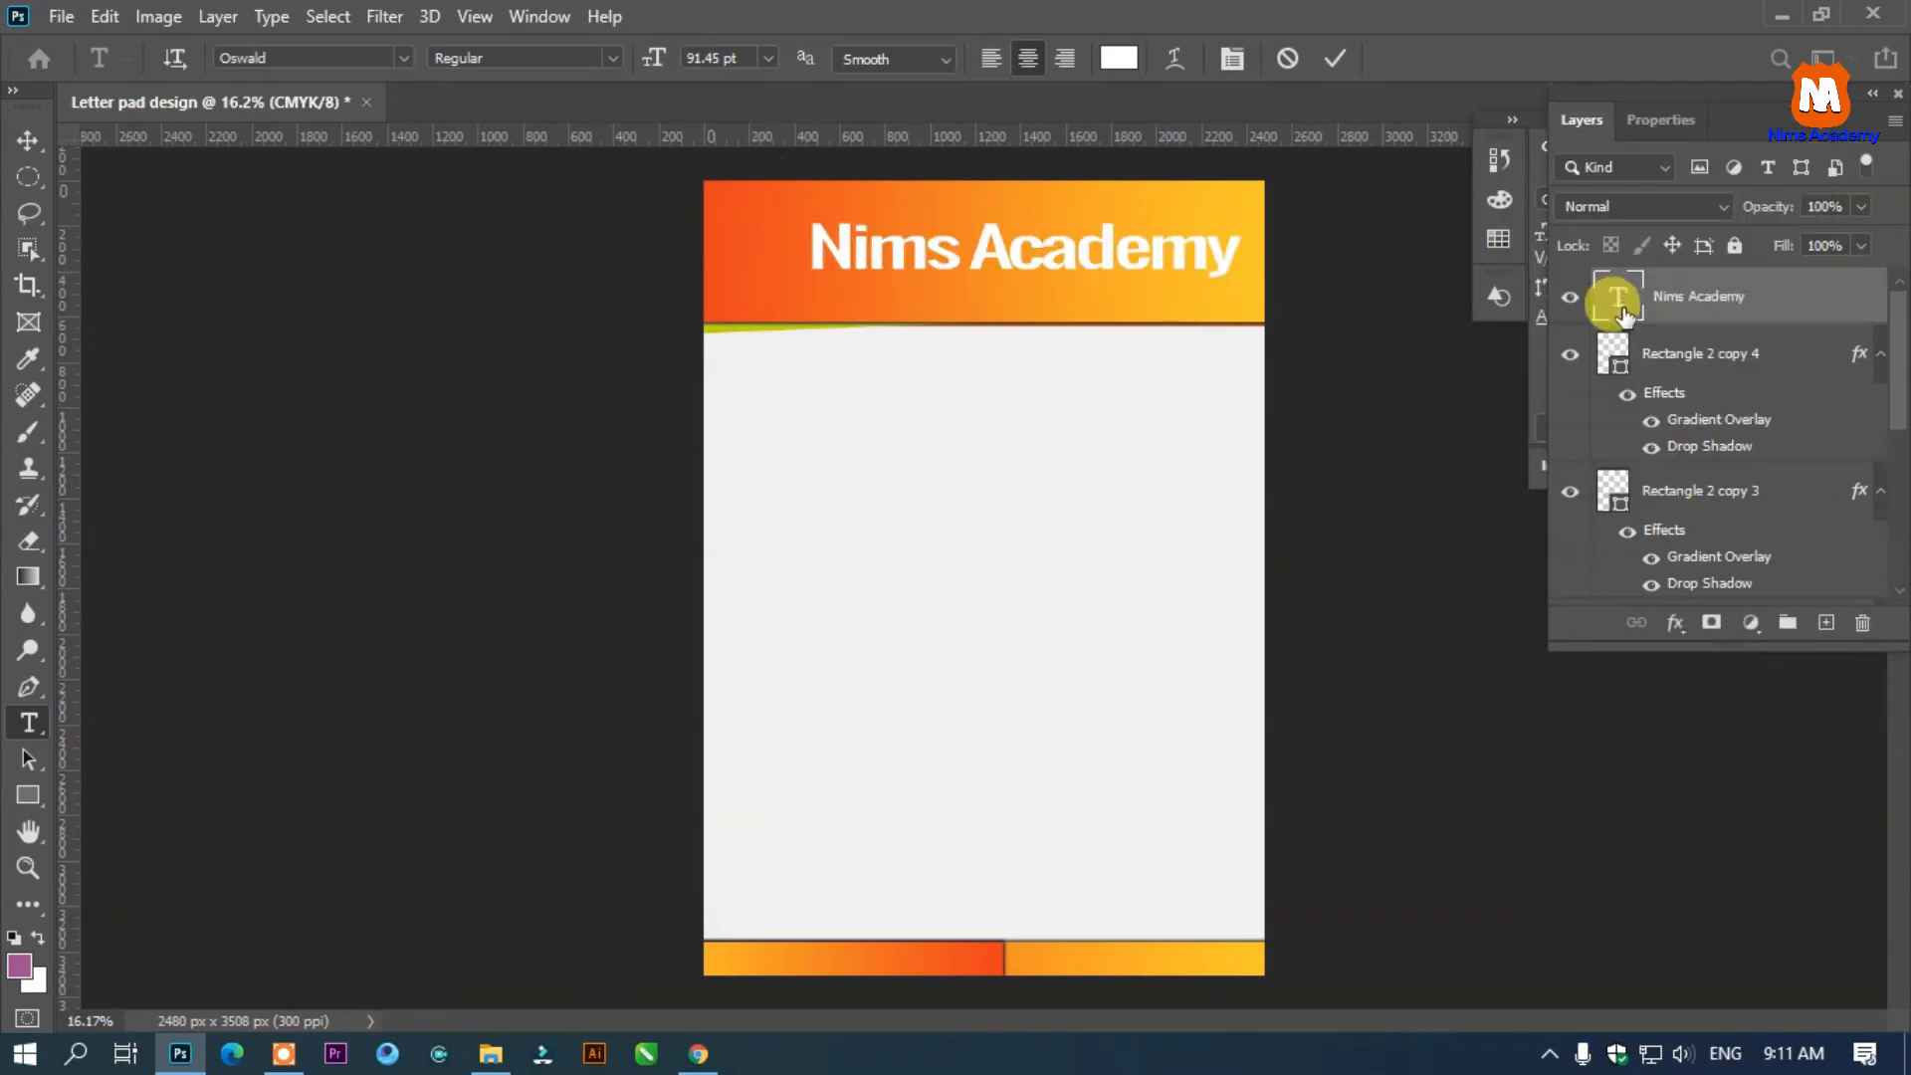
{"action": "left_click", "coordinate": [1678, 317]}
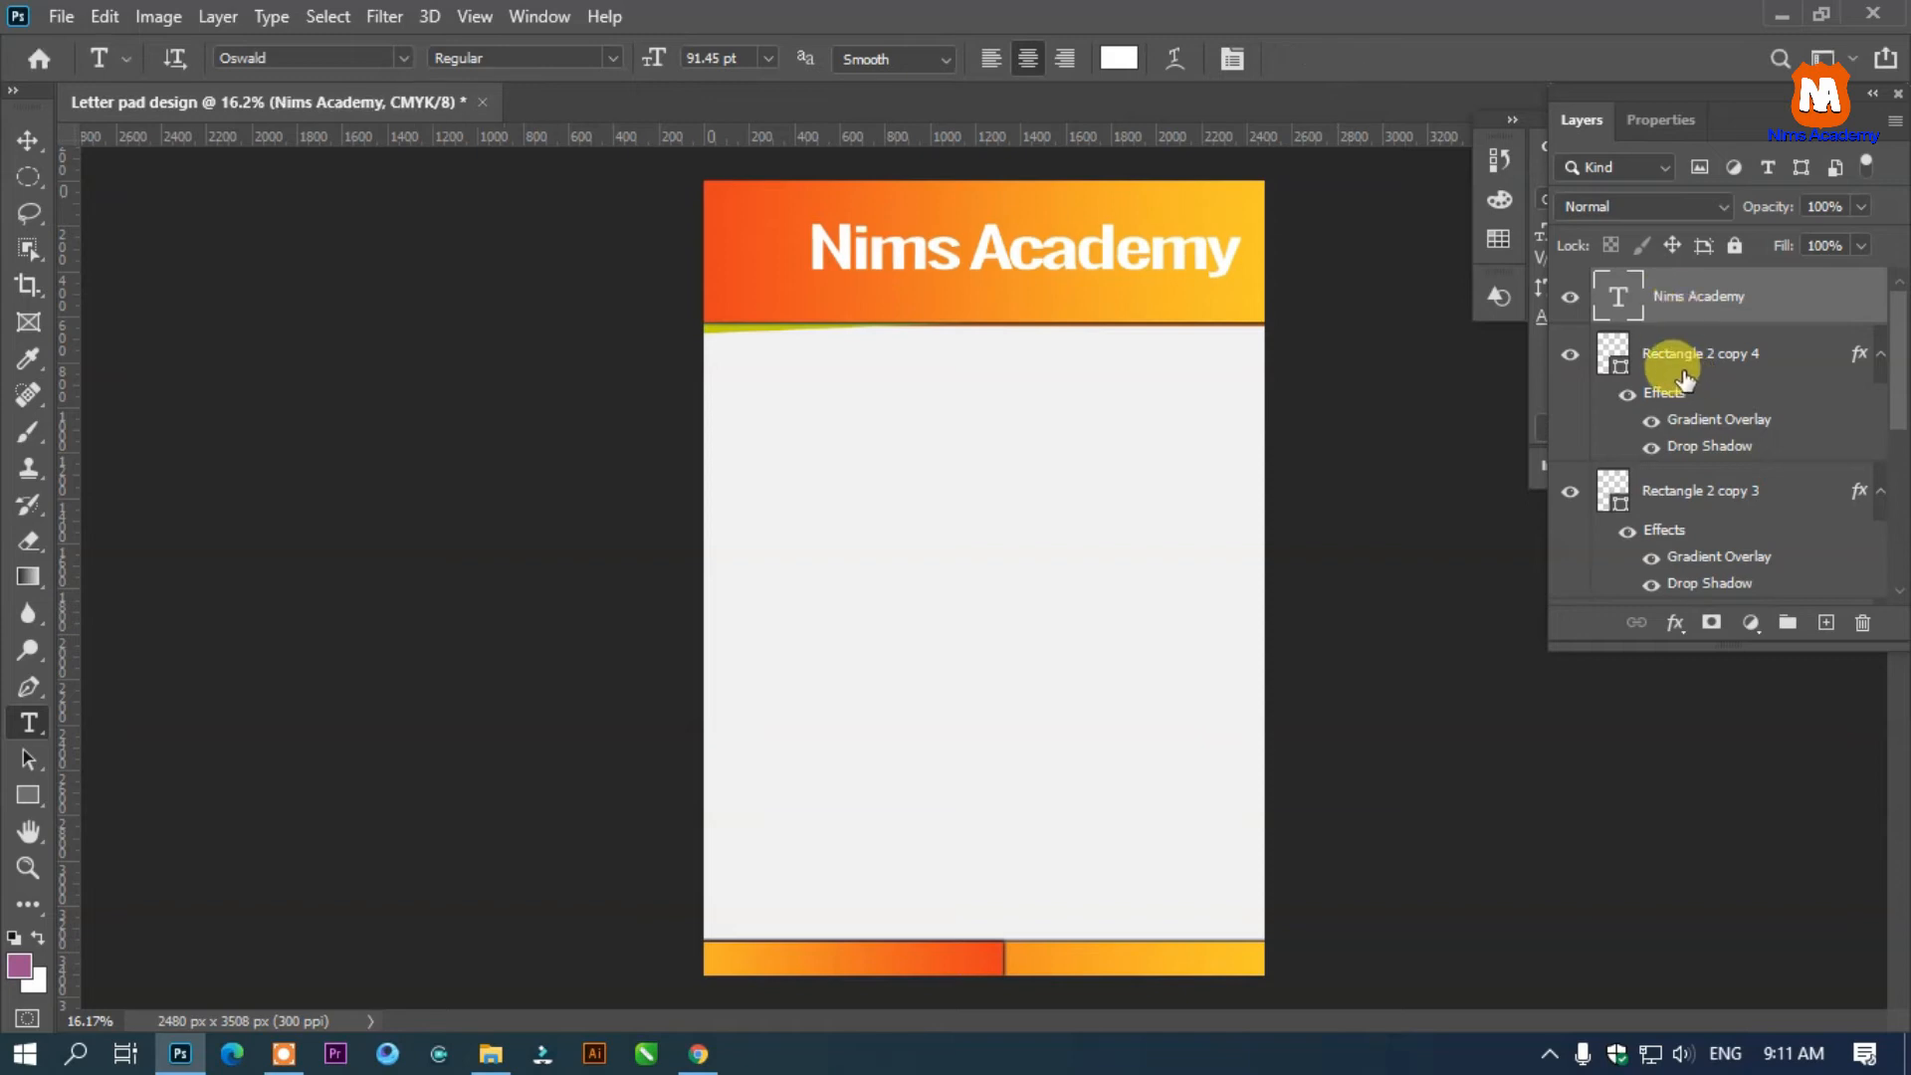
Add a drop shadow to the "Nims Academy" text with 6 px distance and 6 px size
{"action": "left_click", "coordinate": [1677, 613]}
{"action": "left_click", "coordinate": [1704, 905]}
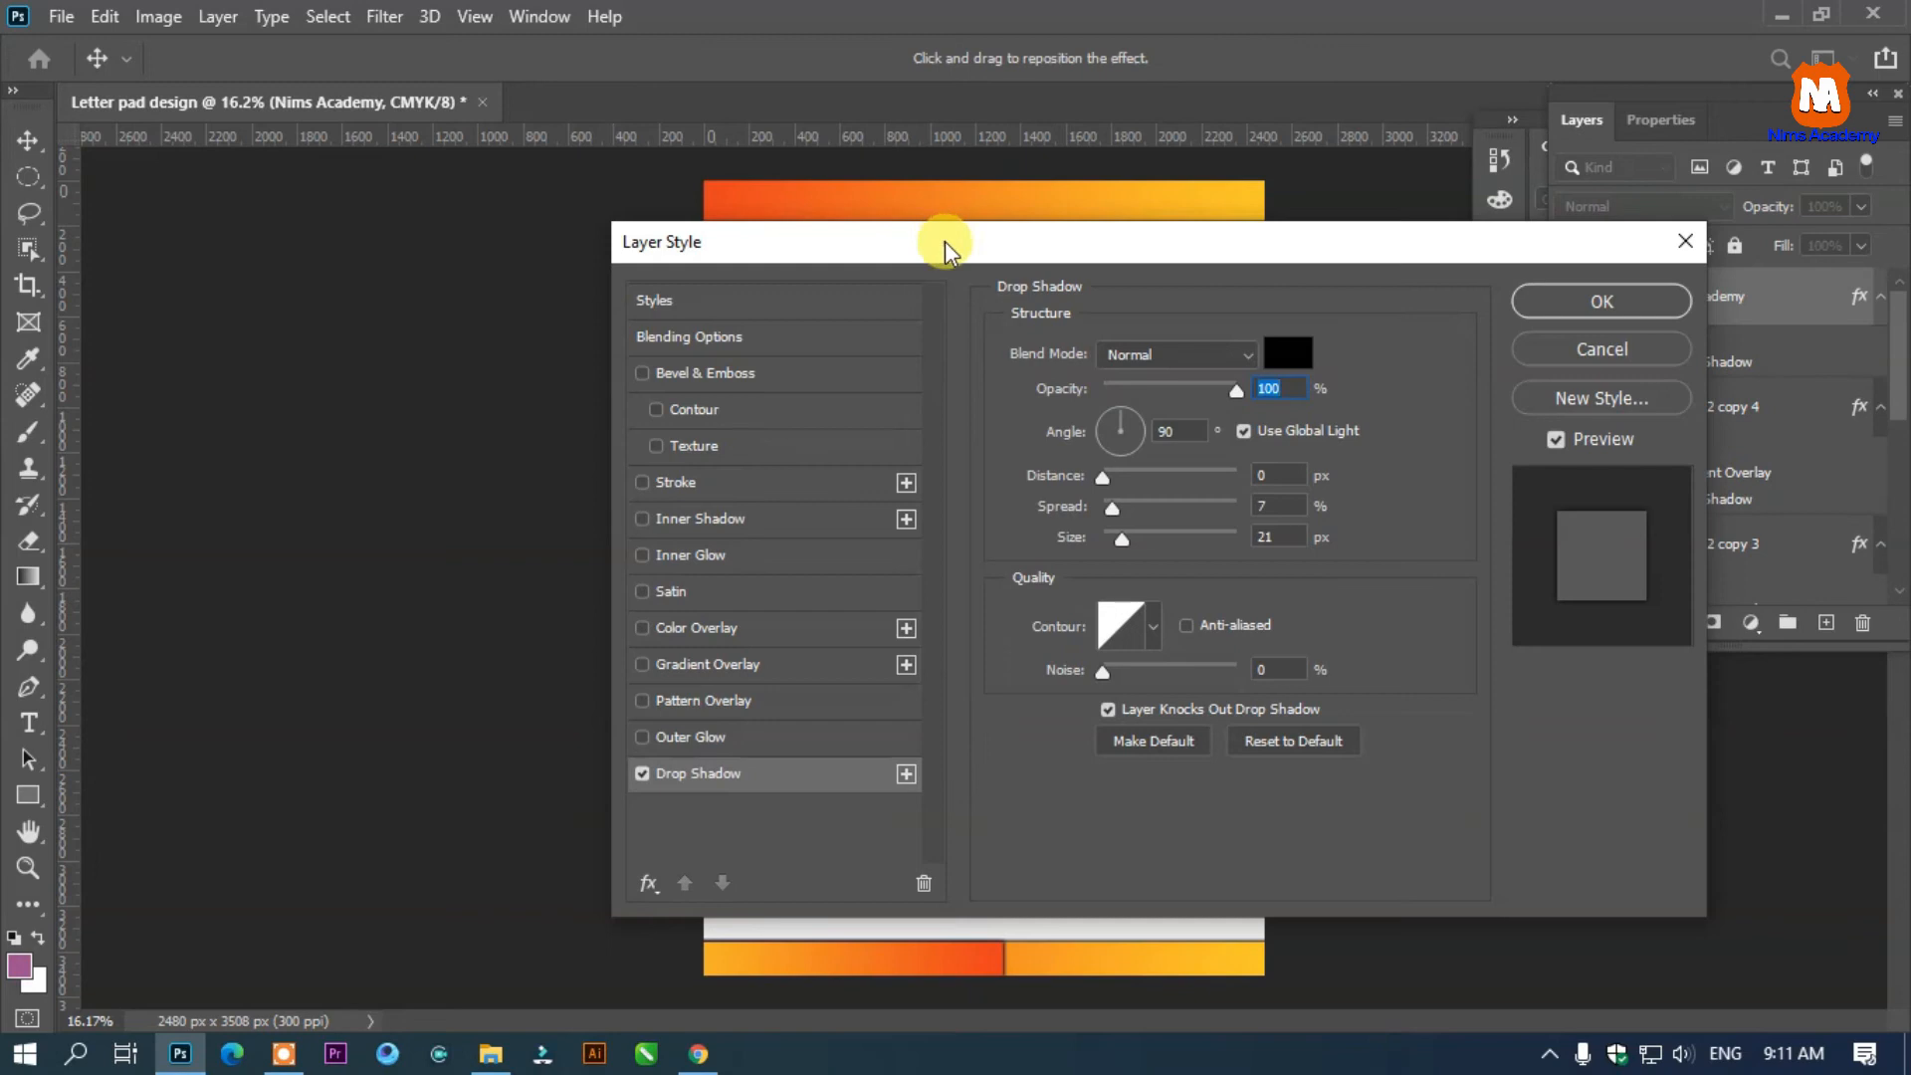
{"action": "left_click_drag", "start_coordinate": [947, 243], "coordinate": [1402, 236]}
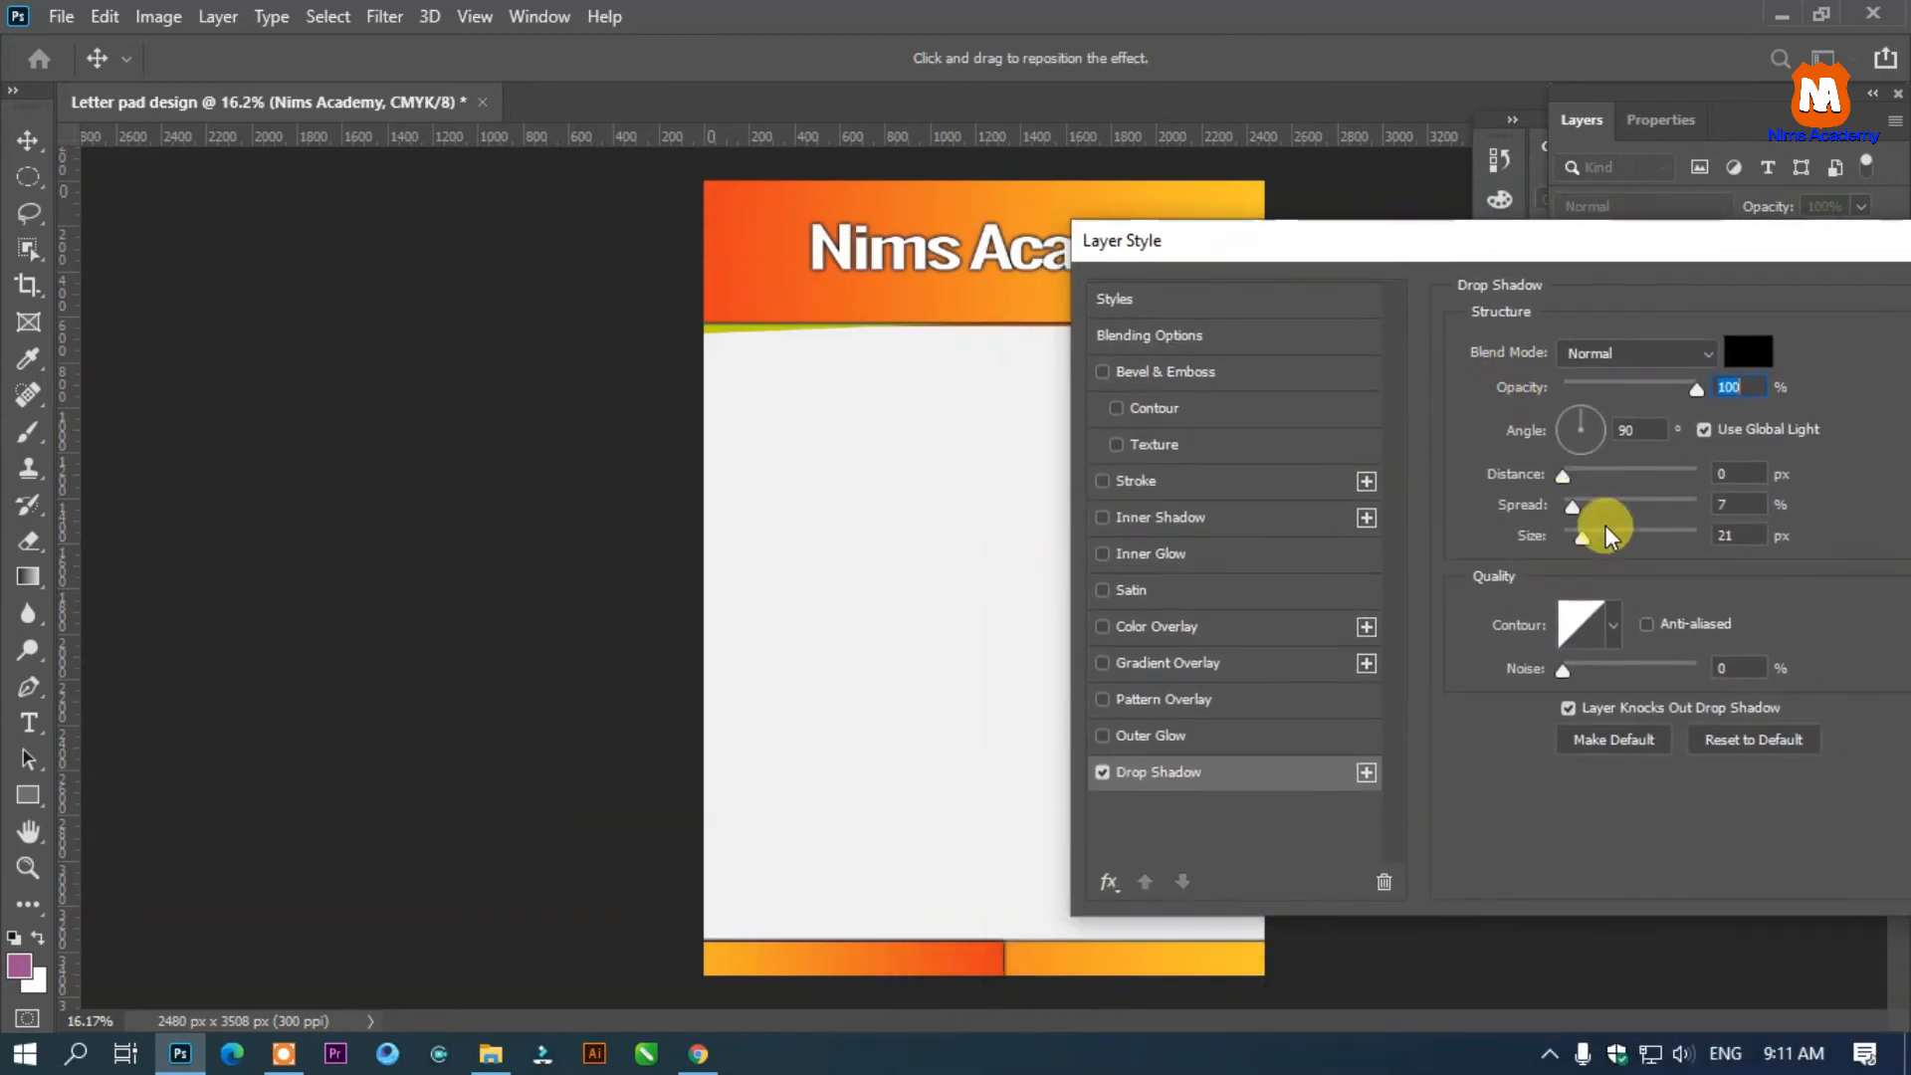
{"action": "left_click_drag", "start_coordinate": [1581, 540], "coordinate": [1572, 540]}
{"action": "left_click_drag", "start_coordinate": [1562, 474], "coordinate": [1573, 473]}
{"action": "left_click_drag", "start_coordinate": [1575, 237], "coordinate": [713, 275]}
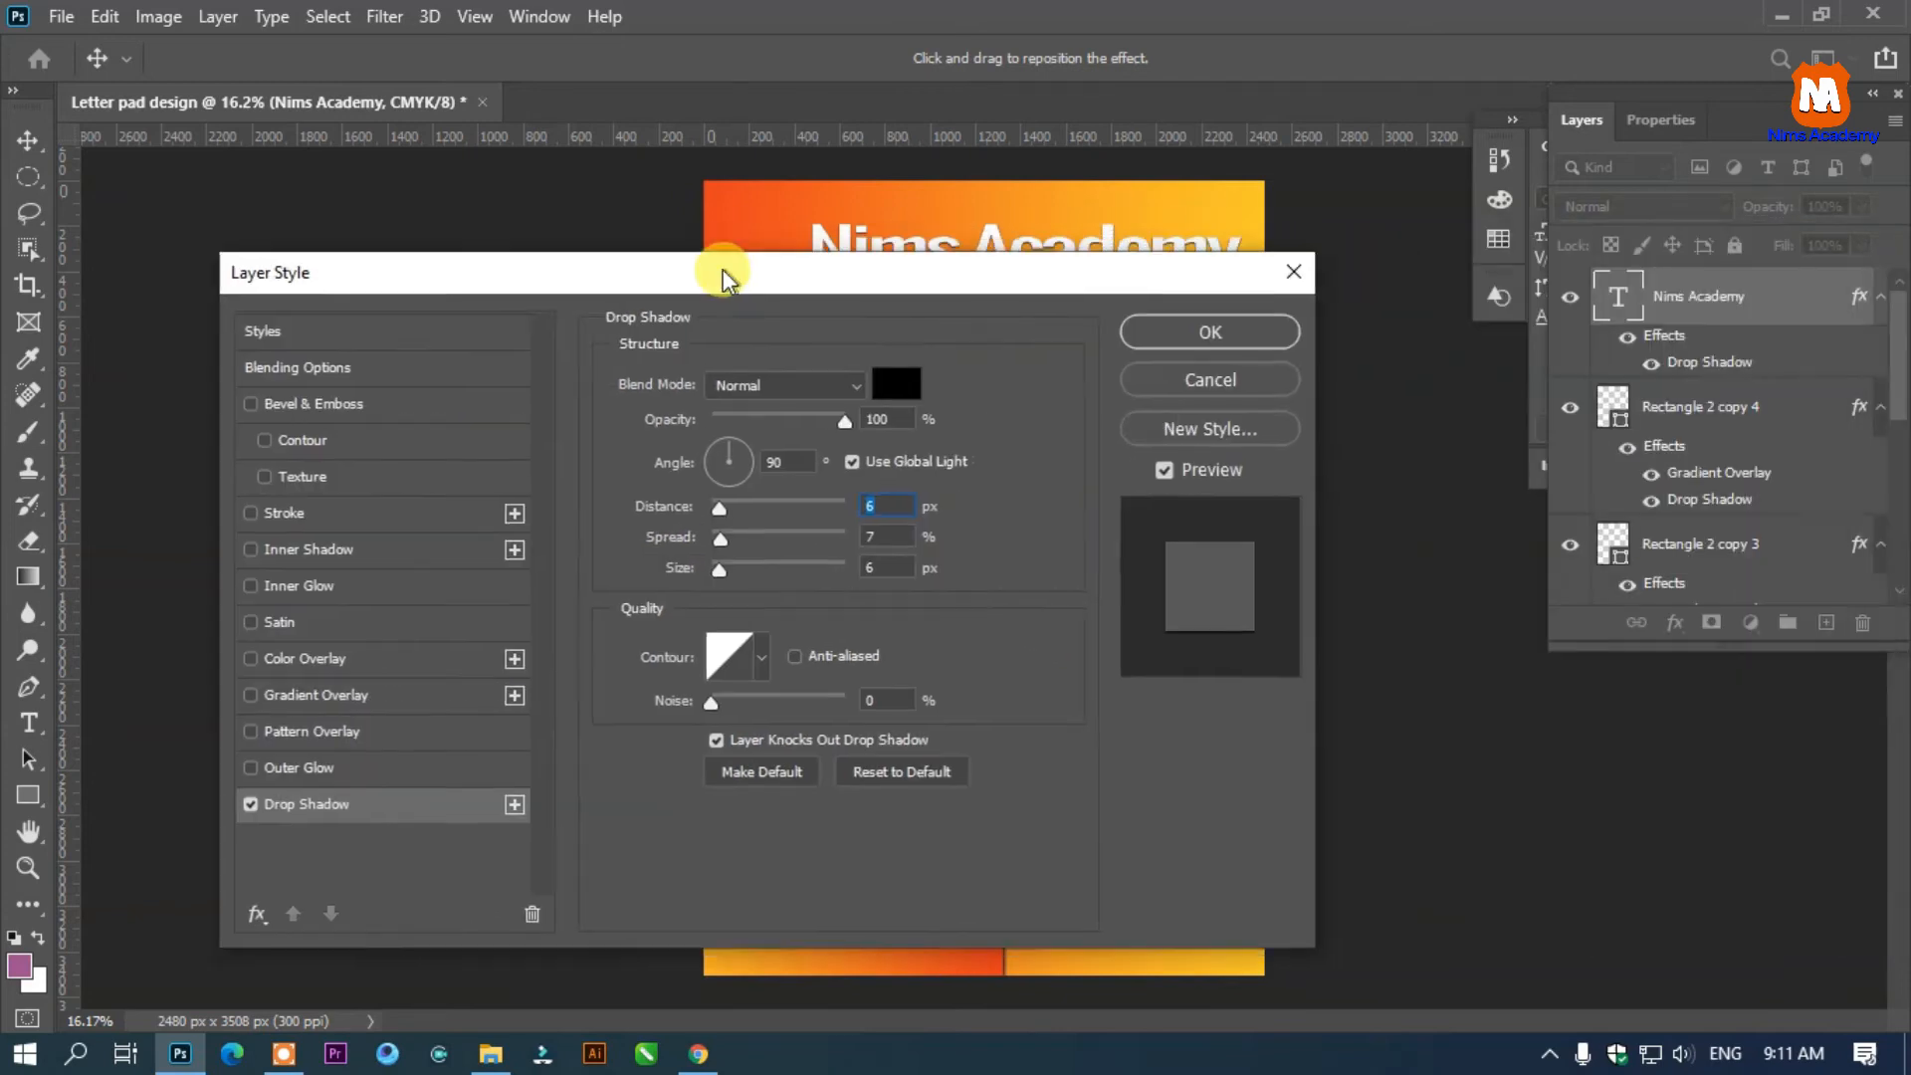
{"action": "left_click", "coordinate": [1184, 338]}
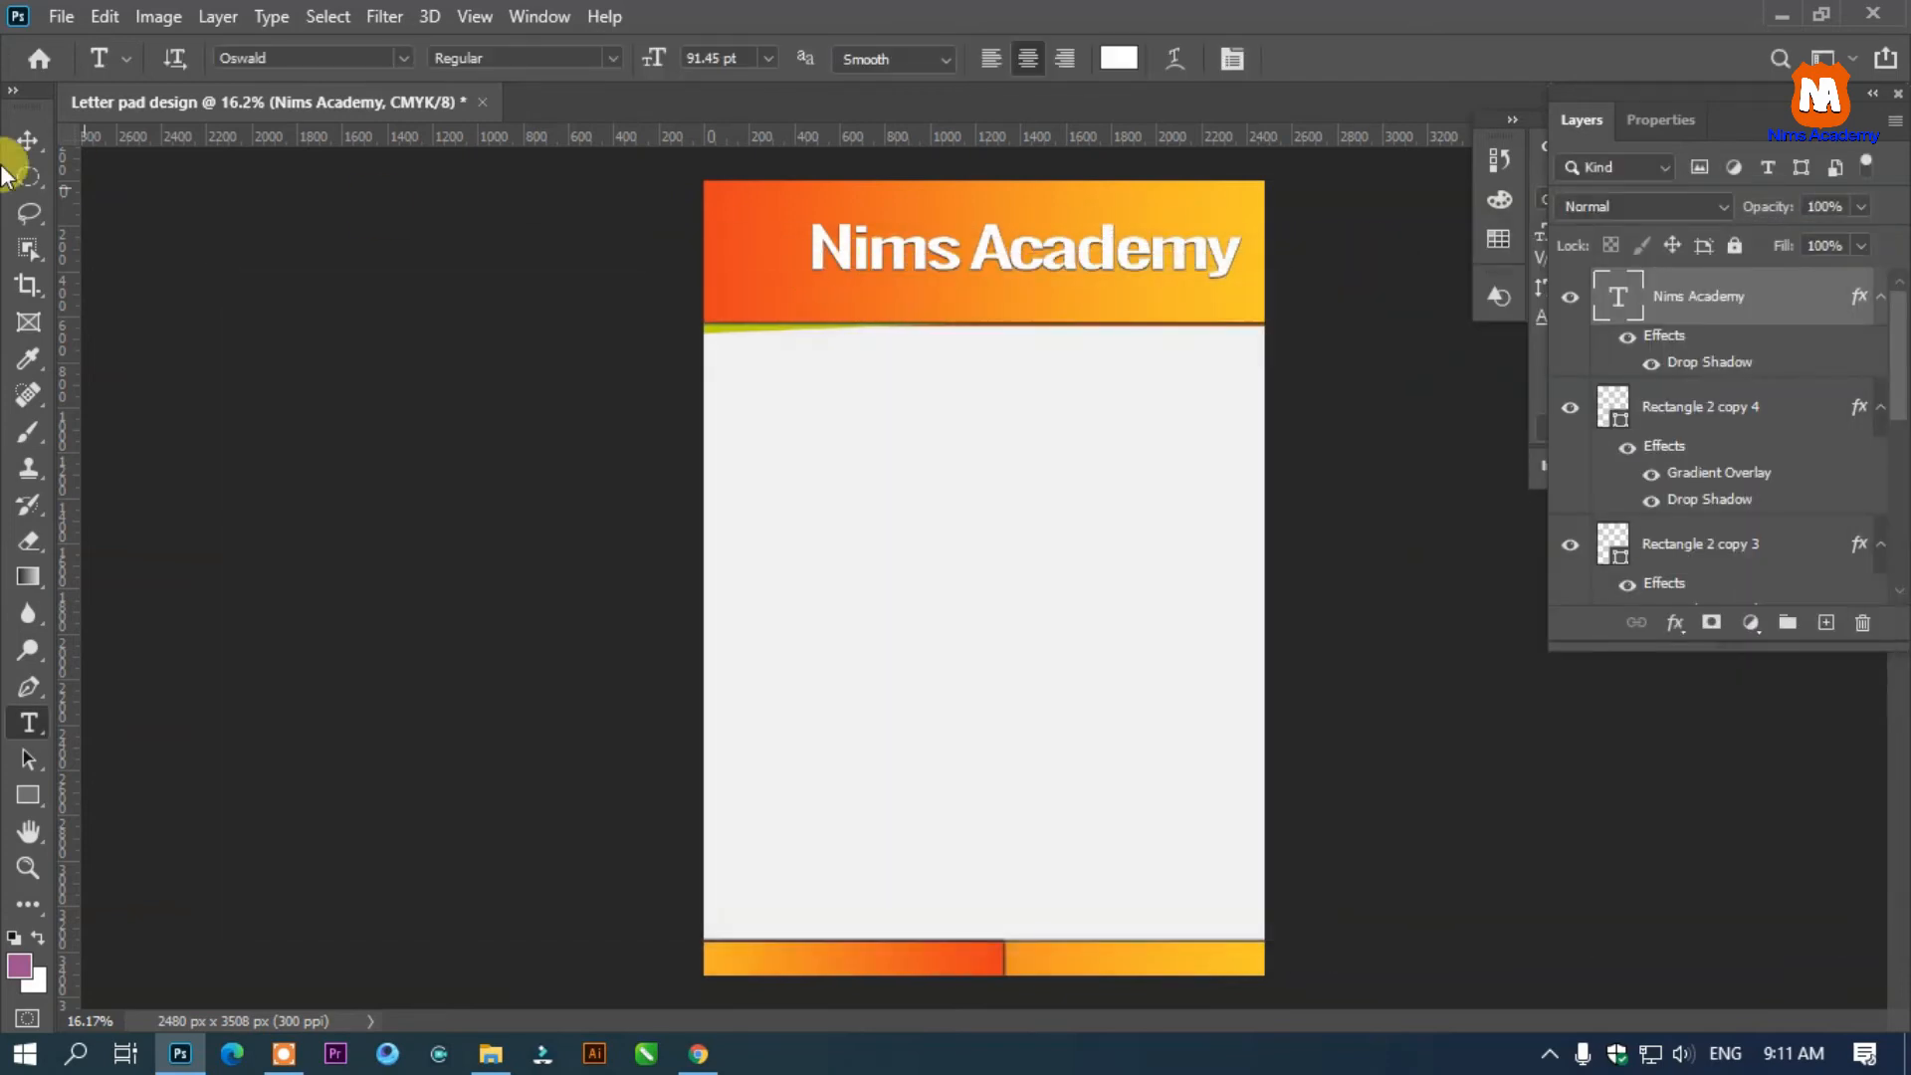
Place the Nims Academy logo file in the header, scaled to about 13% and positioned left of the title
{"action": "left_click", "coordinate": [28, 139]}
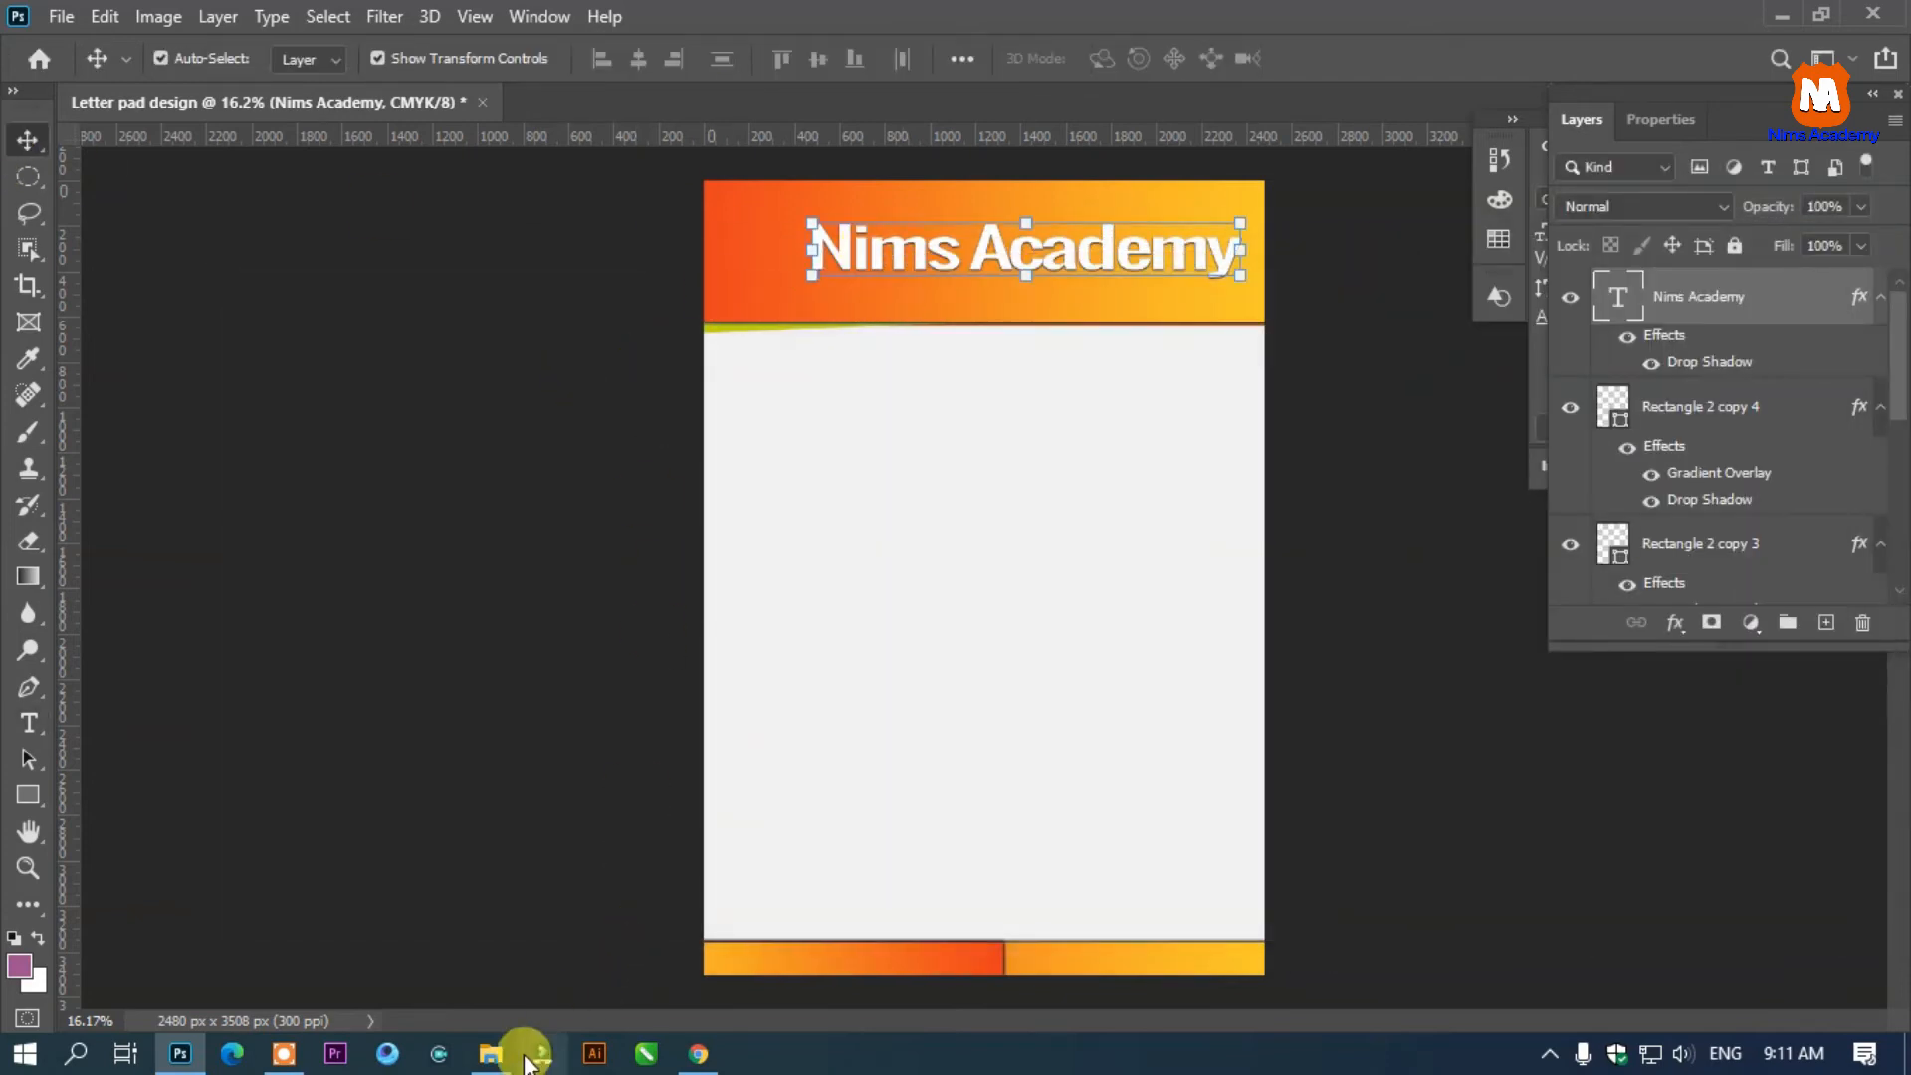
{"action": "left_click", "coordinate": [493, 1052]}
{"action": "left_click_drag", "start_coordinate": [1385, 159], "coordinate": [377, 293]}
{"action": "left_click_drag", "start_coordinate": [268, 522], "coordinate": [869, 457]}
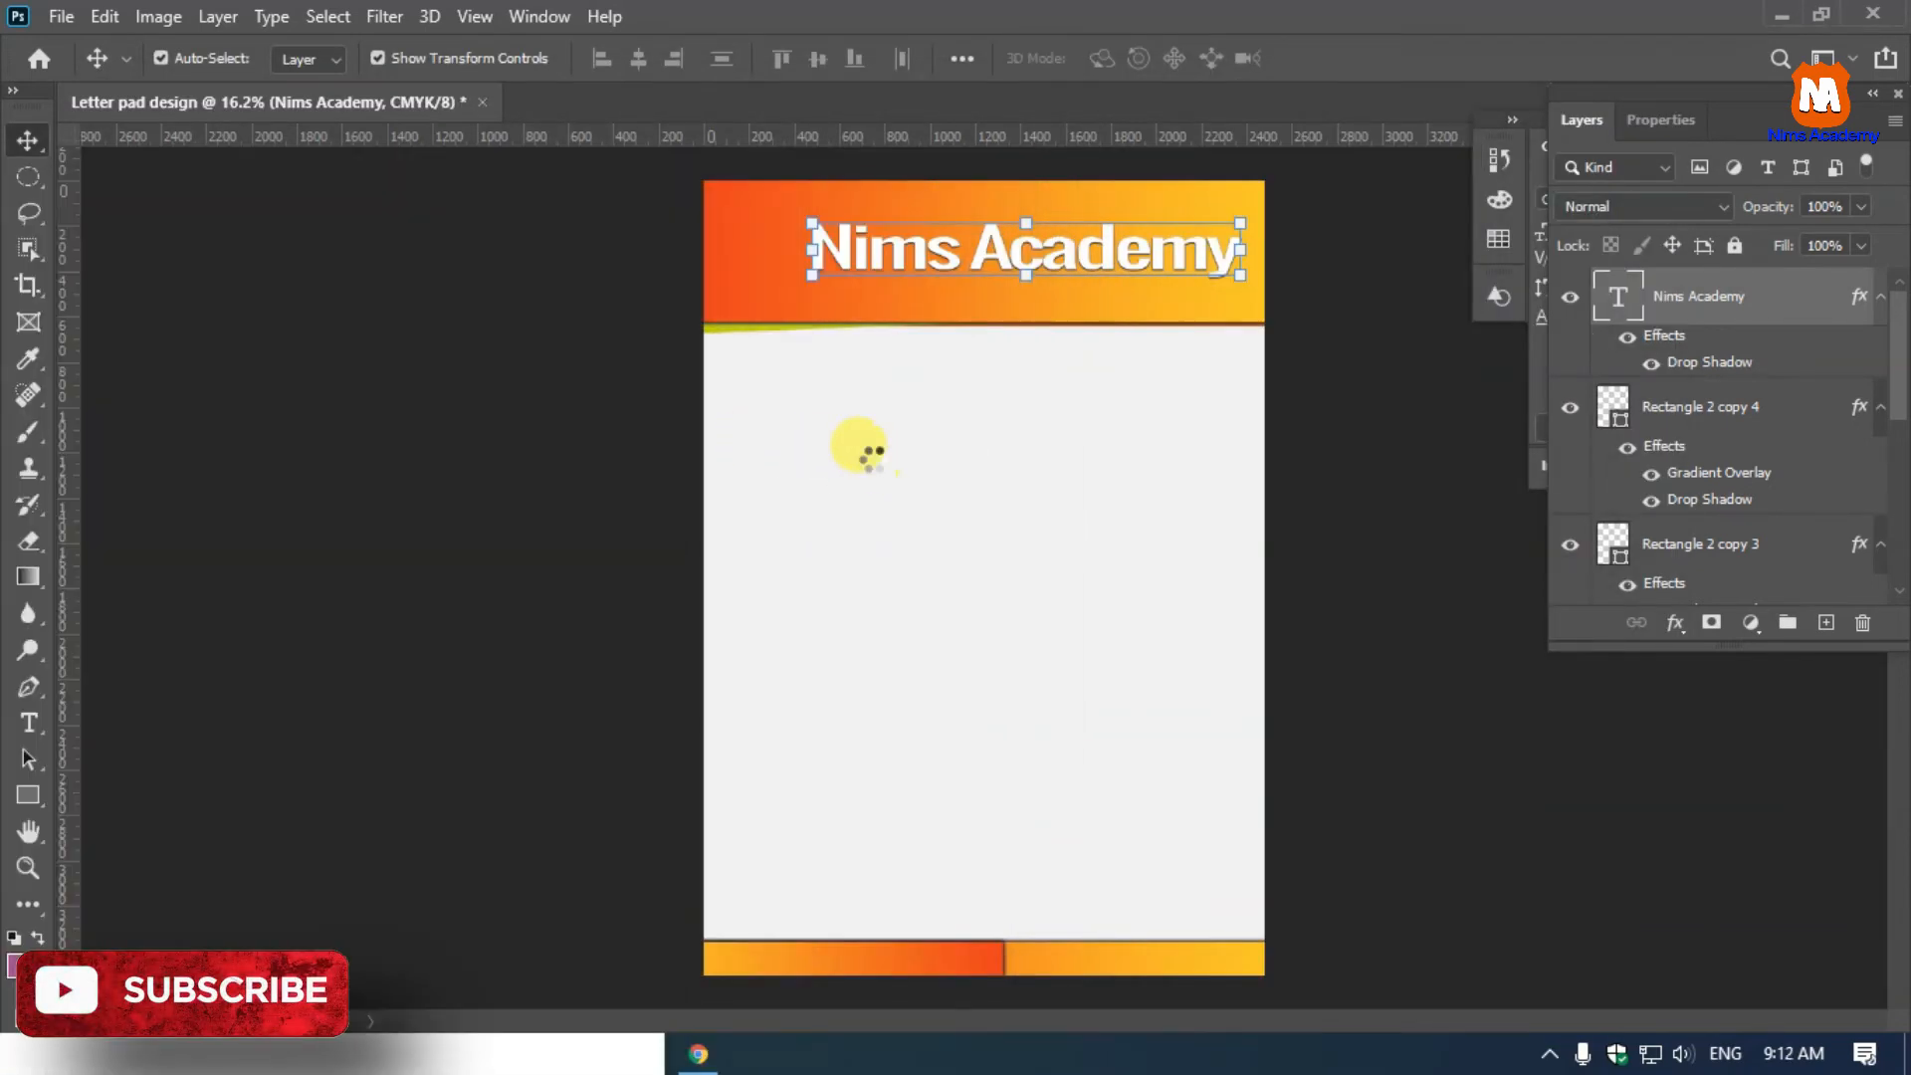
{"action": "left_click_drag", "start_coordinate": [1272, 293], "coordinate": [759, 245]}
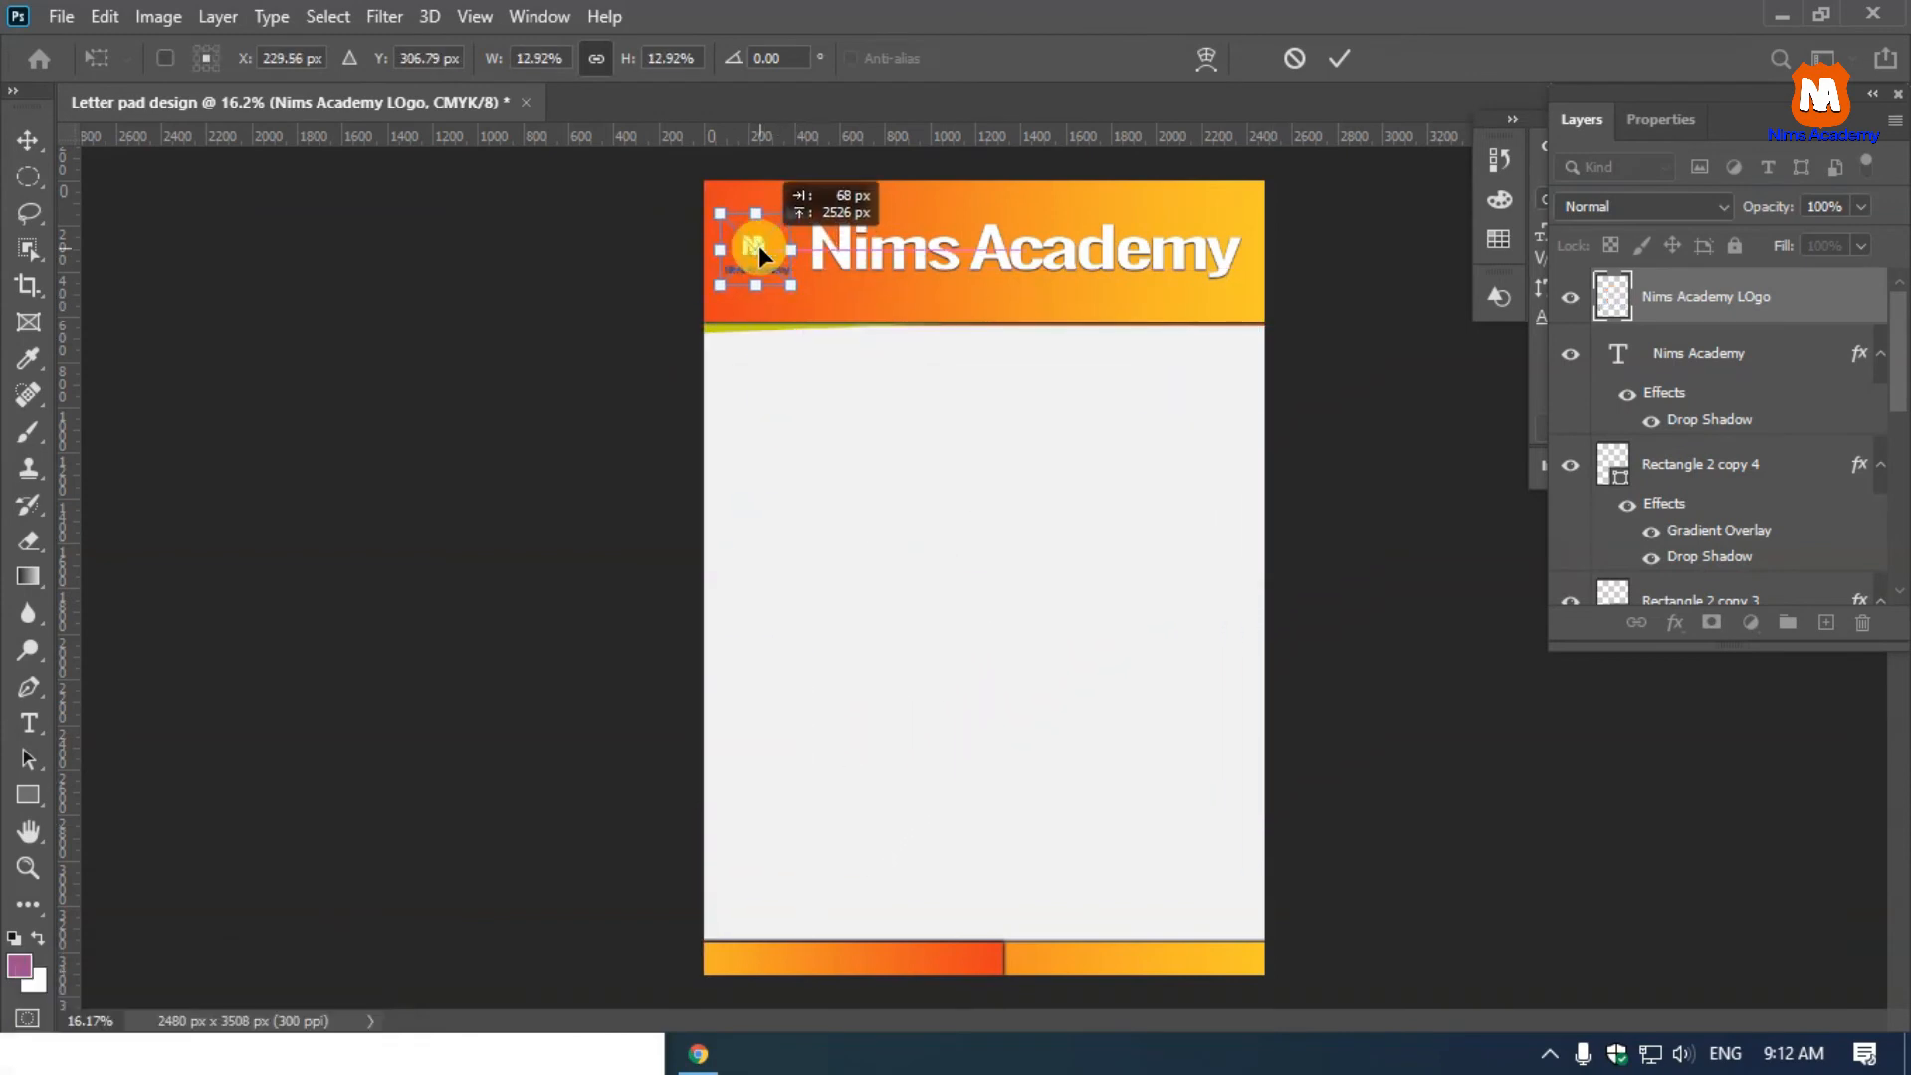
{"action": "key", "text": "Return"}
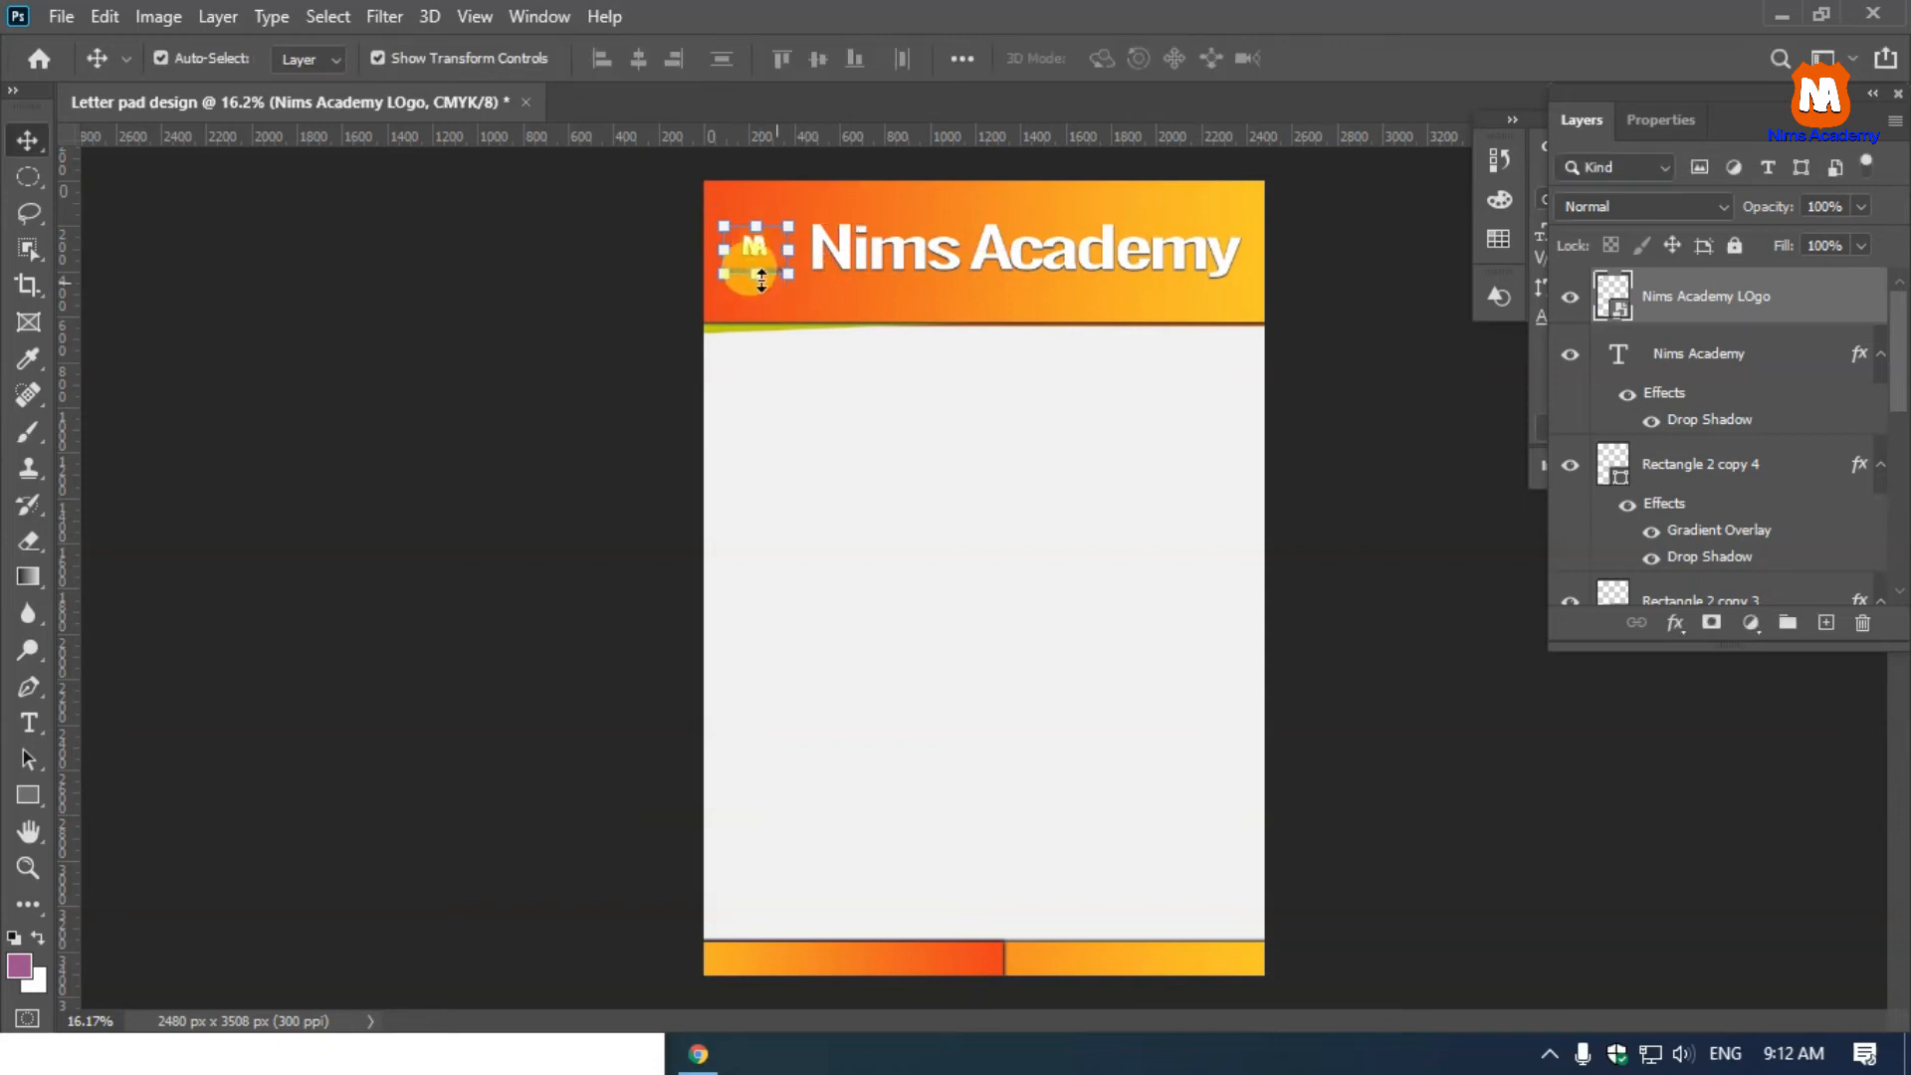
Draw a black circle about 344 px in diameter over the logo and position it at about X 64 px, Y 161 px
{"action": "scroll", "coordinate": [761, 251], "scroll_direction": "up", "scroll_amount": 5}
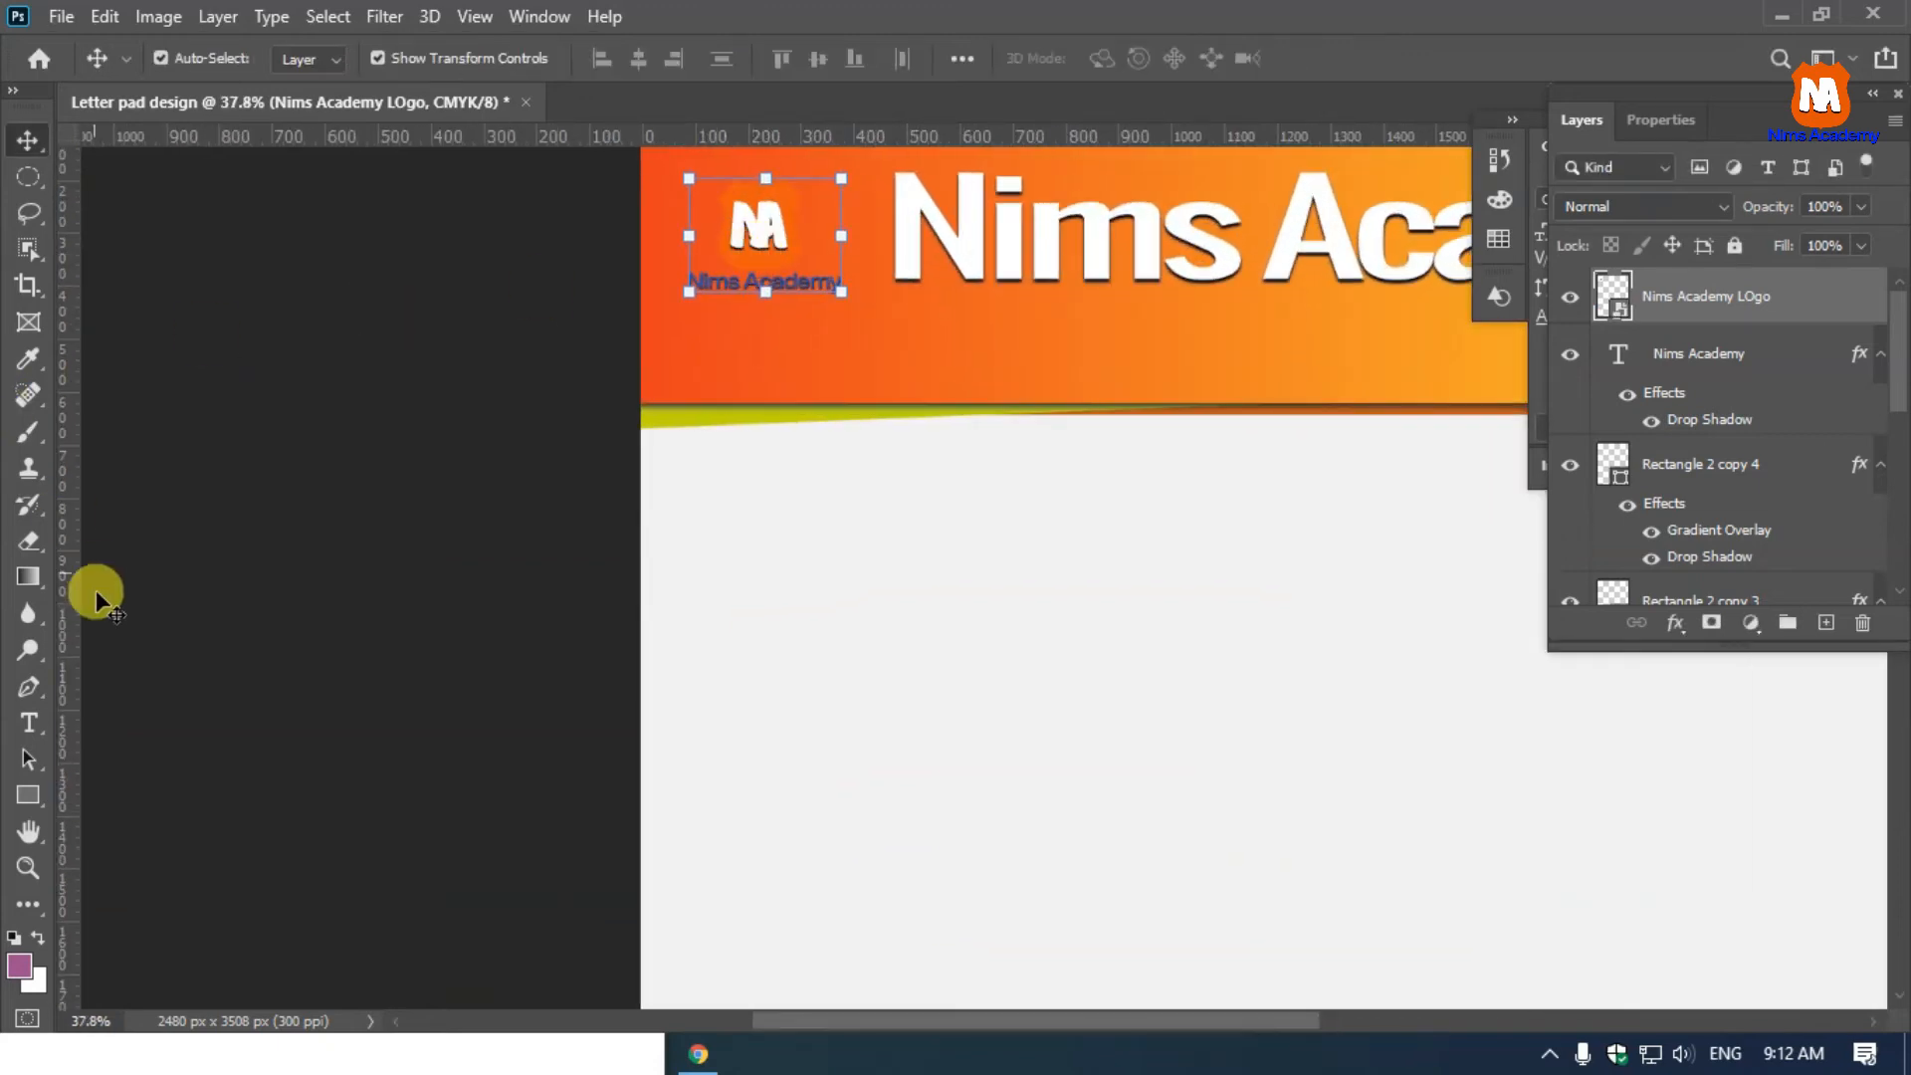
{"action": "left_click", "coordinate": [27, 796]}
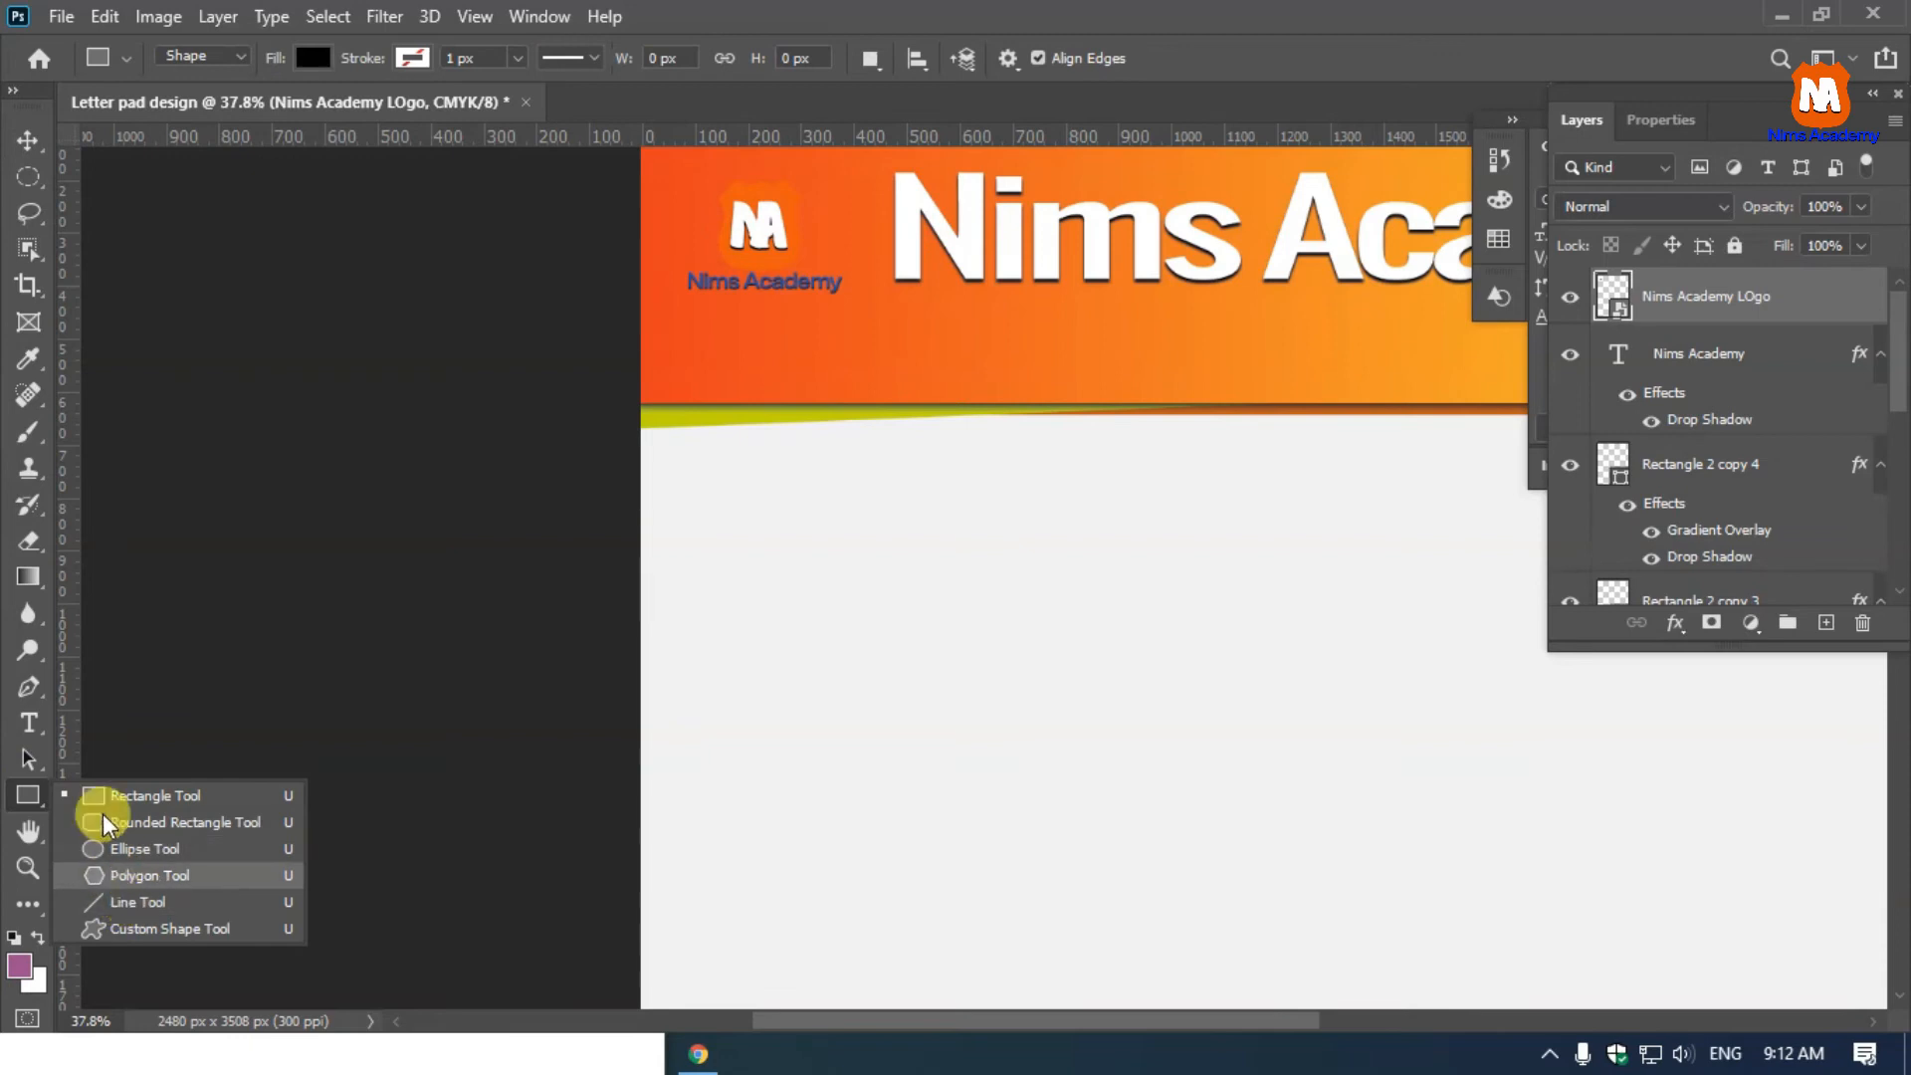
{"action": "key", "text": "shift+u"}
{"action": "key", "text": "shift+u"}
{"action": "left_click_drag", "start_coordinate": [687, 173], "coordinate": [879, 417]}
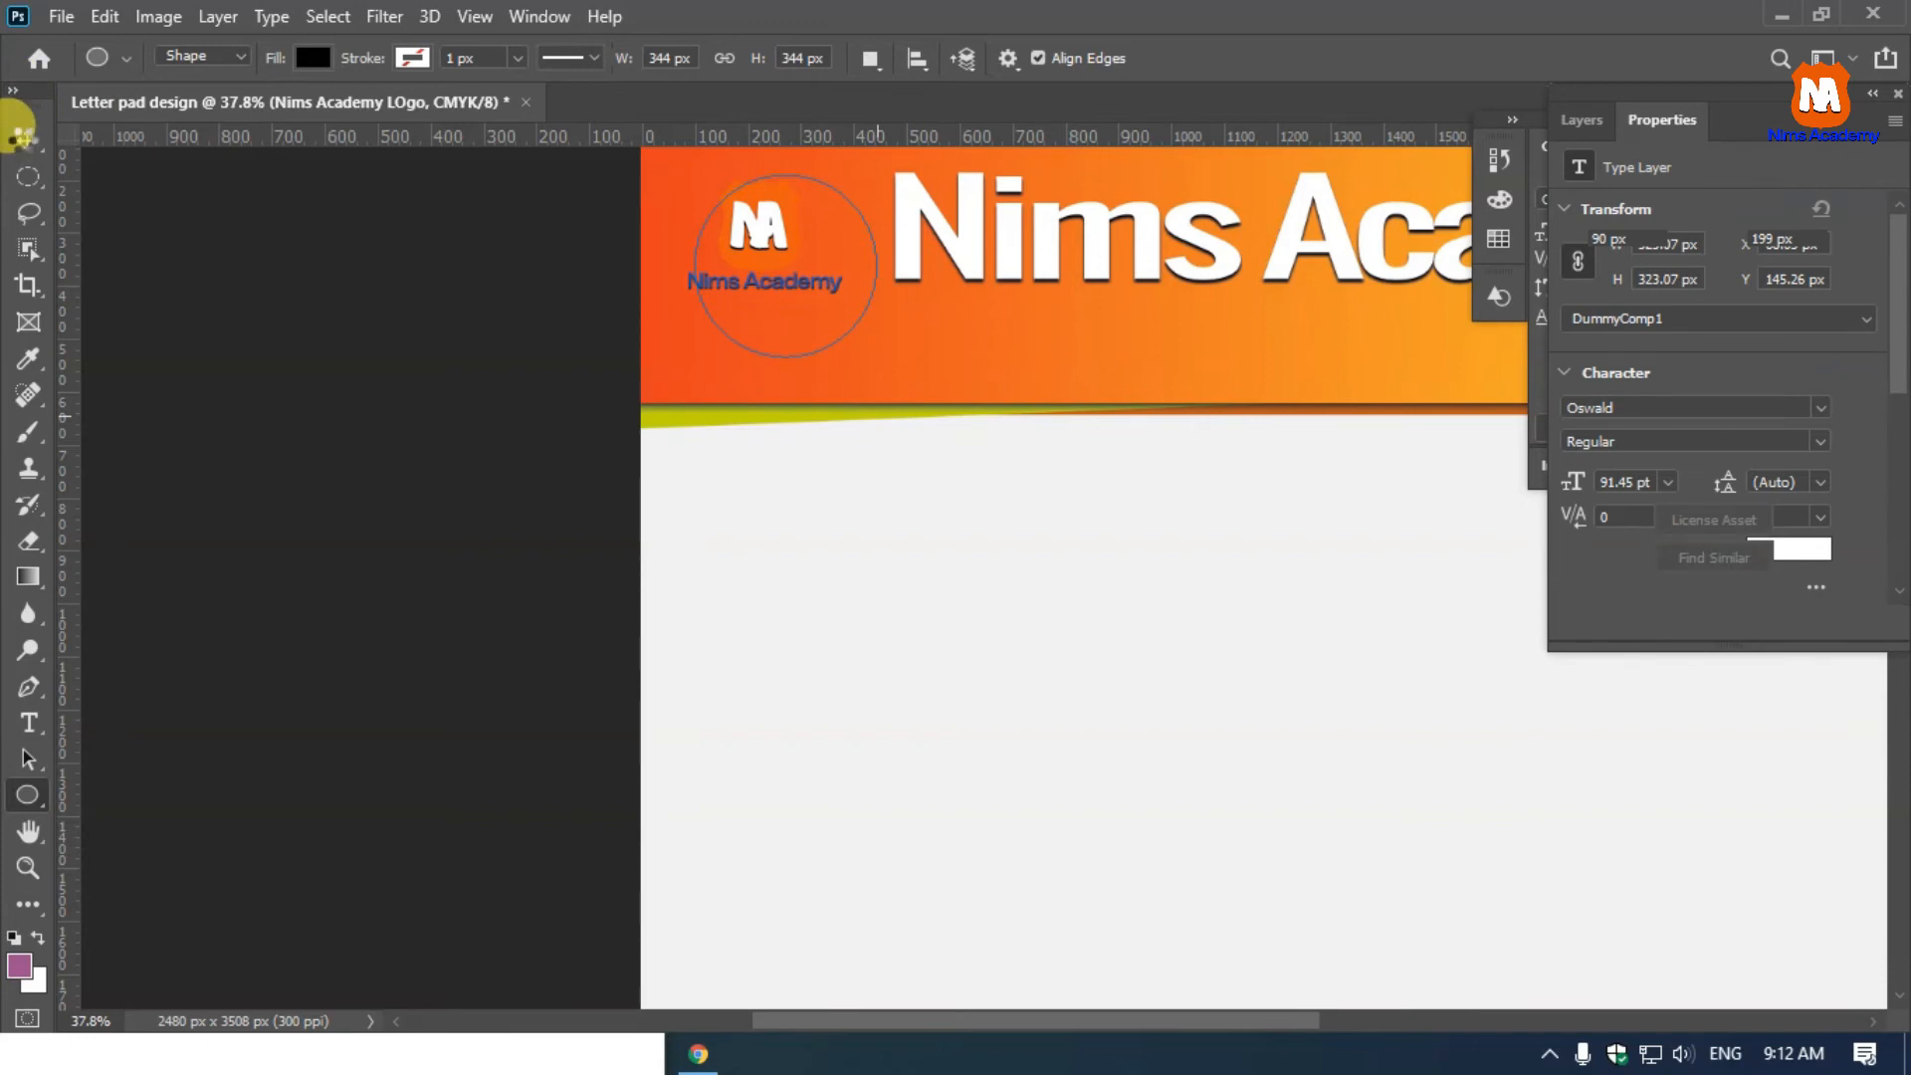
{"action": "left_click", "coordinate": [25, 140]}
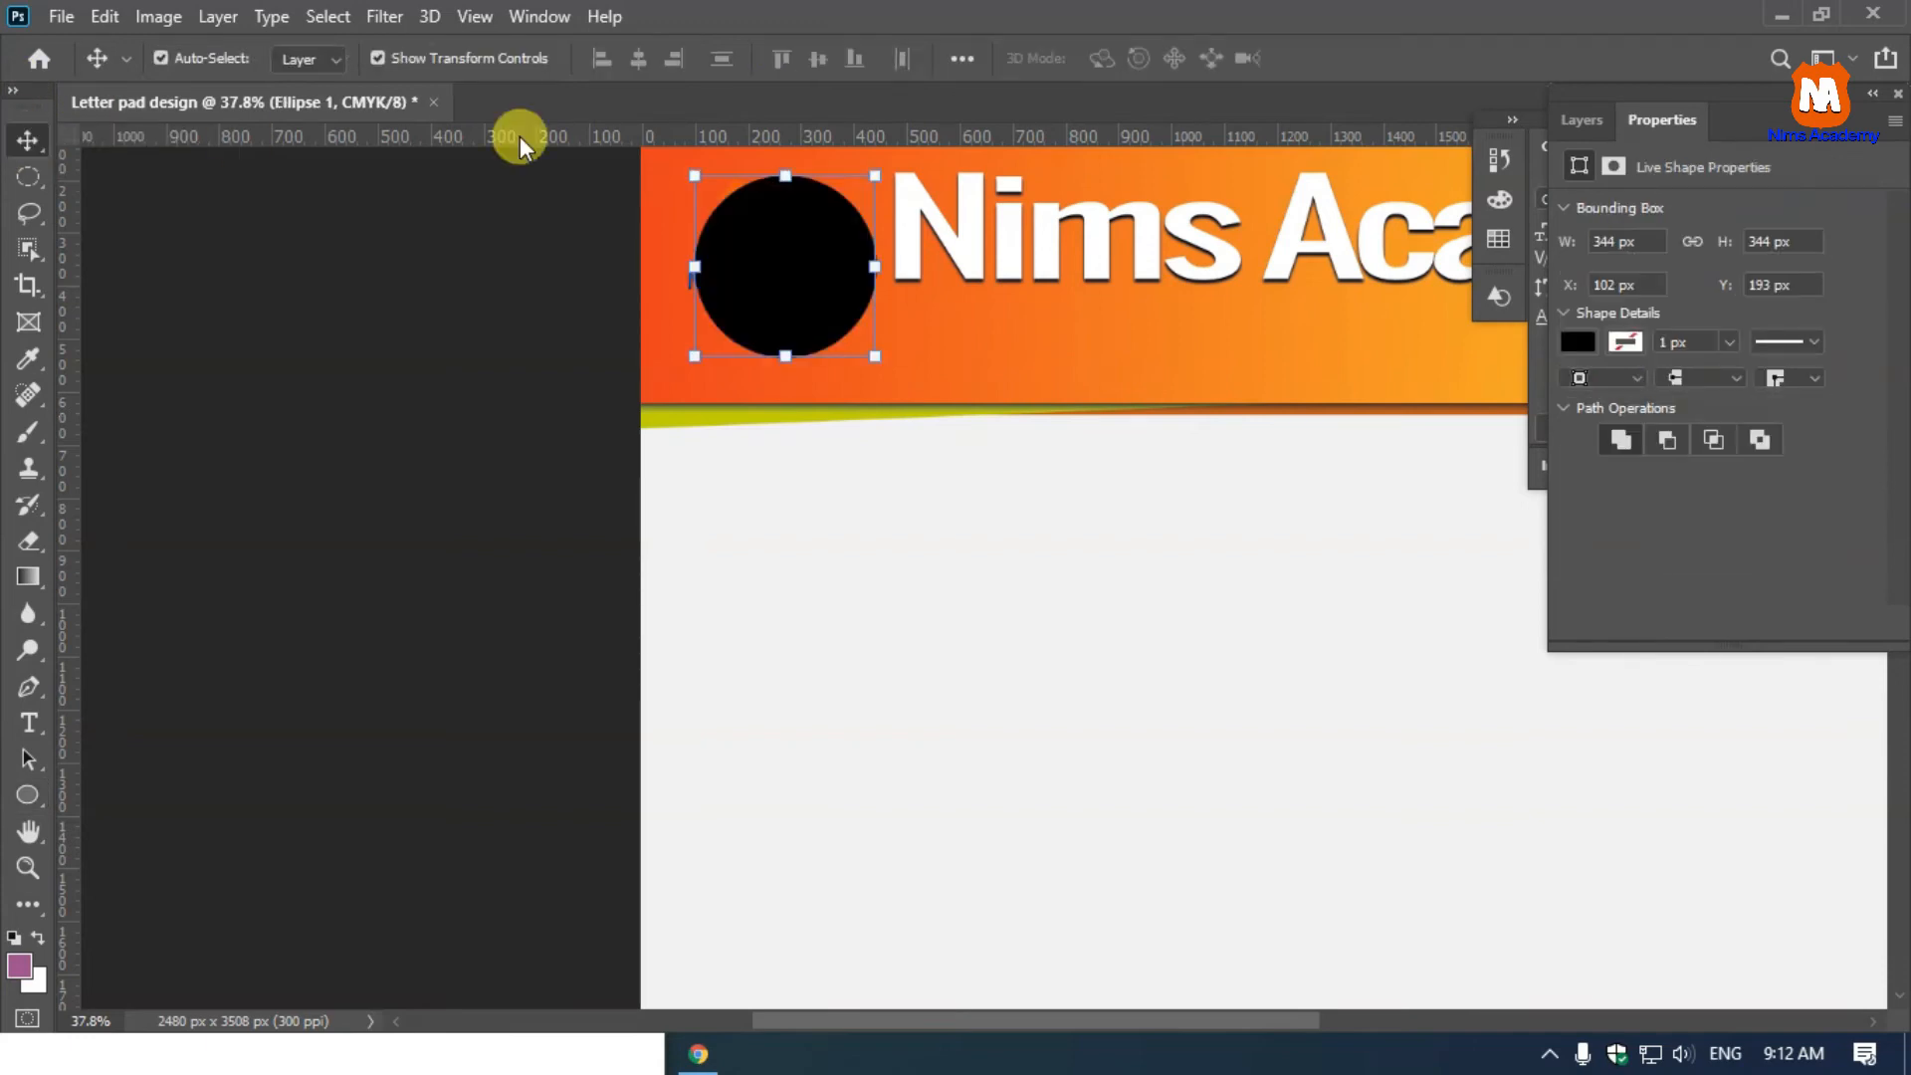
{"action": "left_click_drag", "start_coordinate": [790, 243], "coordinate": [766, 236]}
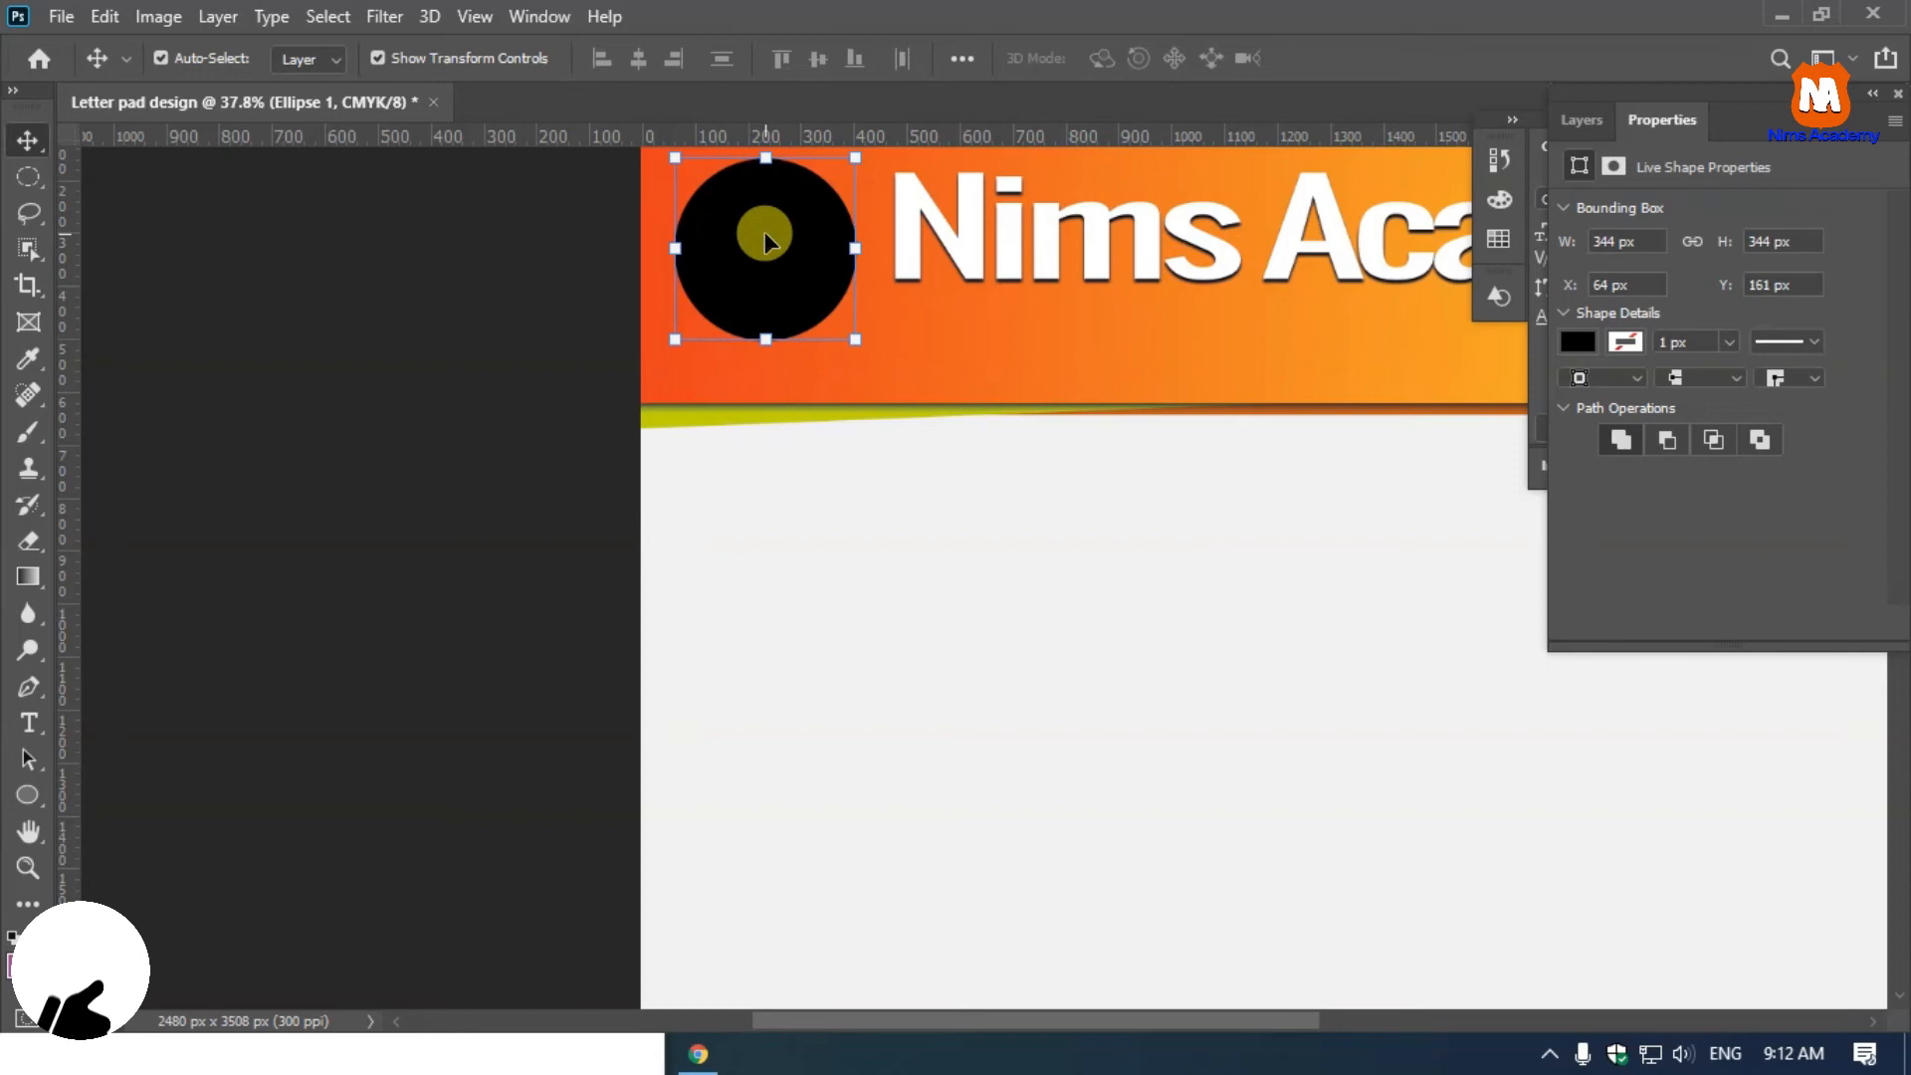
Move the circle's layer beneath the logo layer and reposition the logo over the circle
{"action": "left_click", "coordinate": [1500, 159]}
{"action": "left_click_drag", "start_coordinate": [1631, 294], "coordinate": [1642, 375]}
{"action": "left_click_drag", "start_coordinate": [764, 229], "coordinate": [766, 242]}
{"action": "left_click_drag", "start_coordinate": [761, 227], "coordinate": [741, 246]}
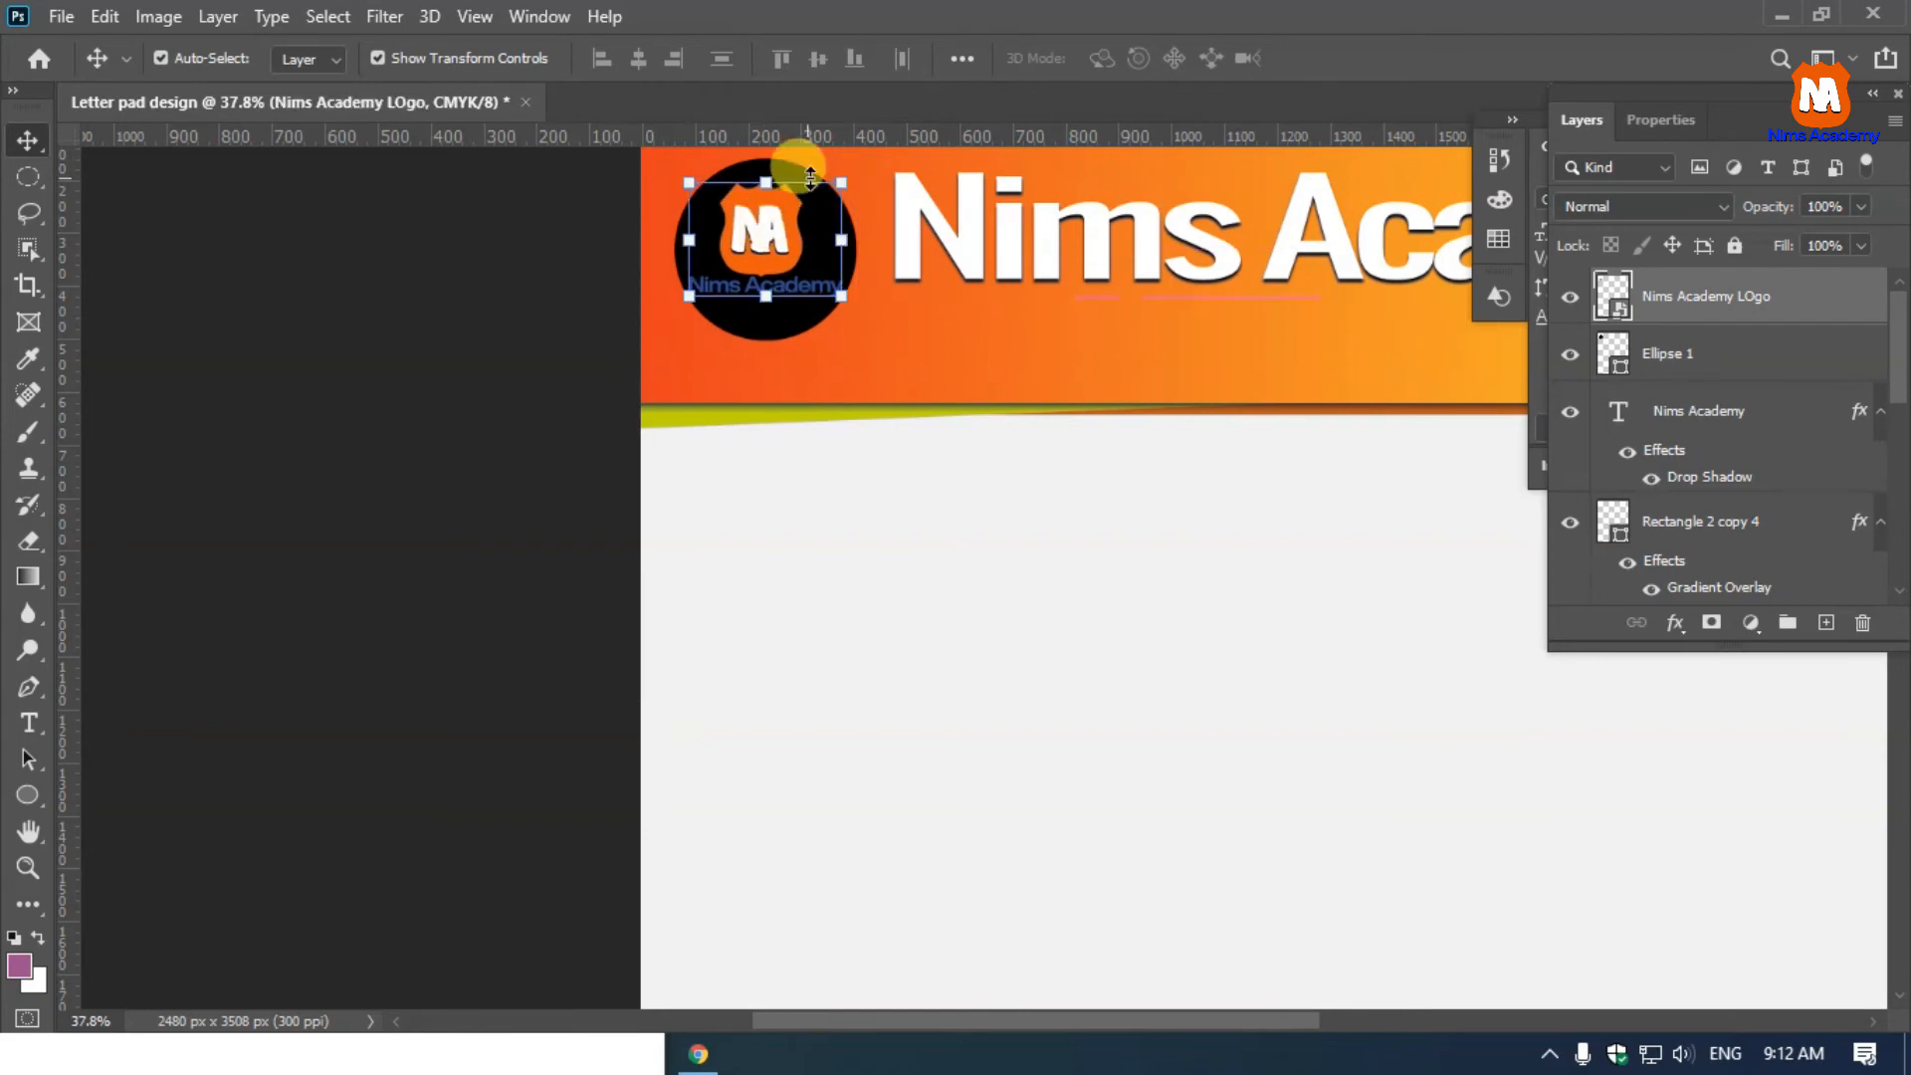
Scale the logo down to about 10.54% and center it inside the circle
{"action": "left_click", "coordinate": [829, 170]}
{"action": "left_click_drag", "start_coordinate": [841, 162], "coordinate": [769, 227]}
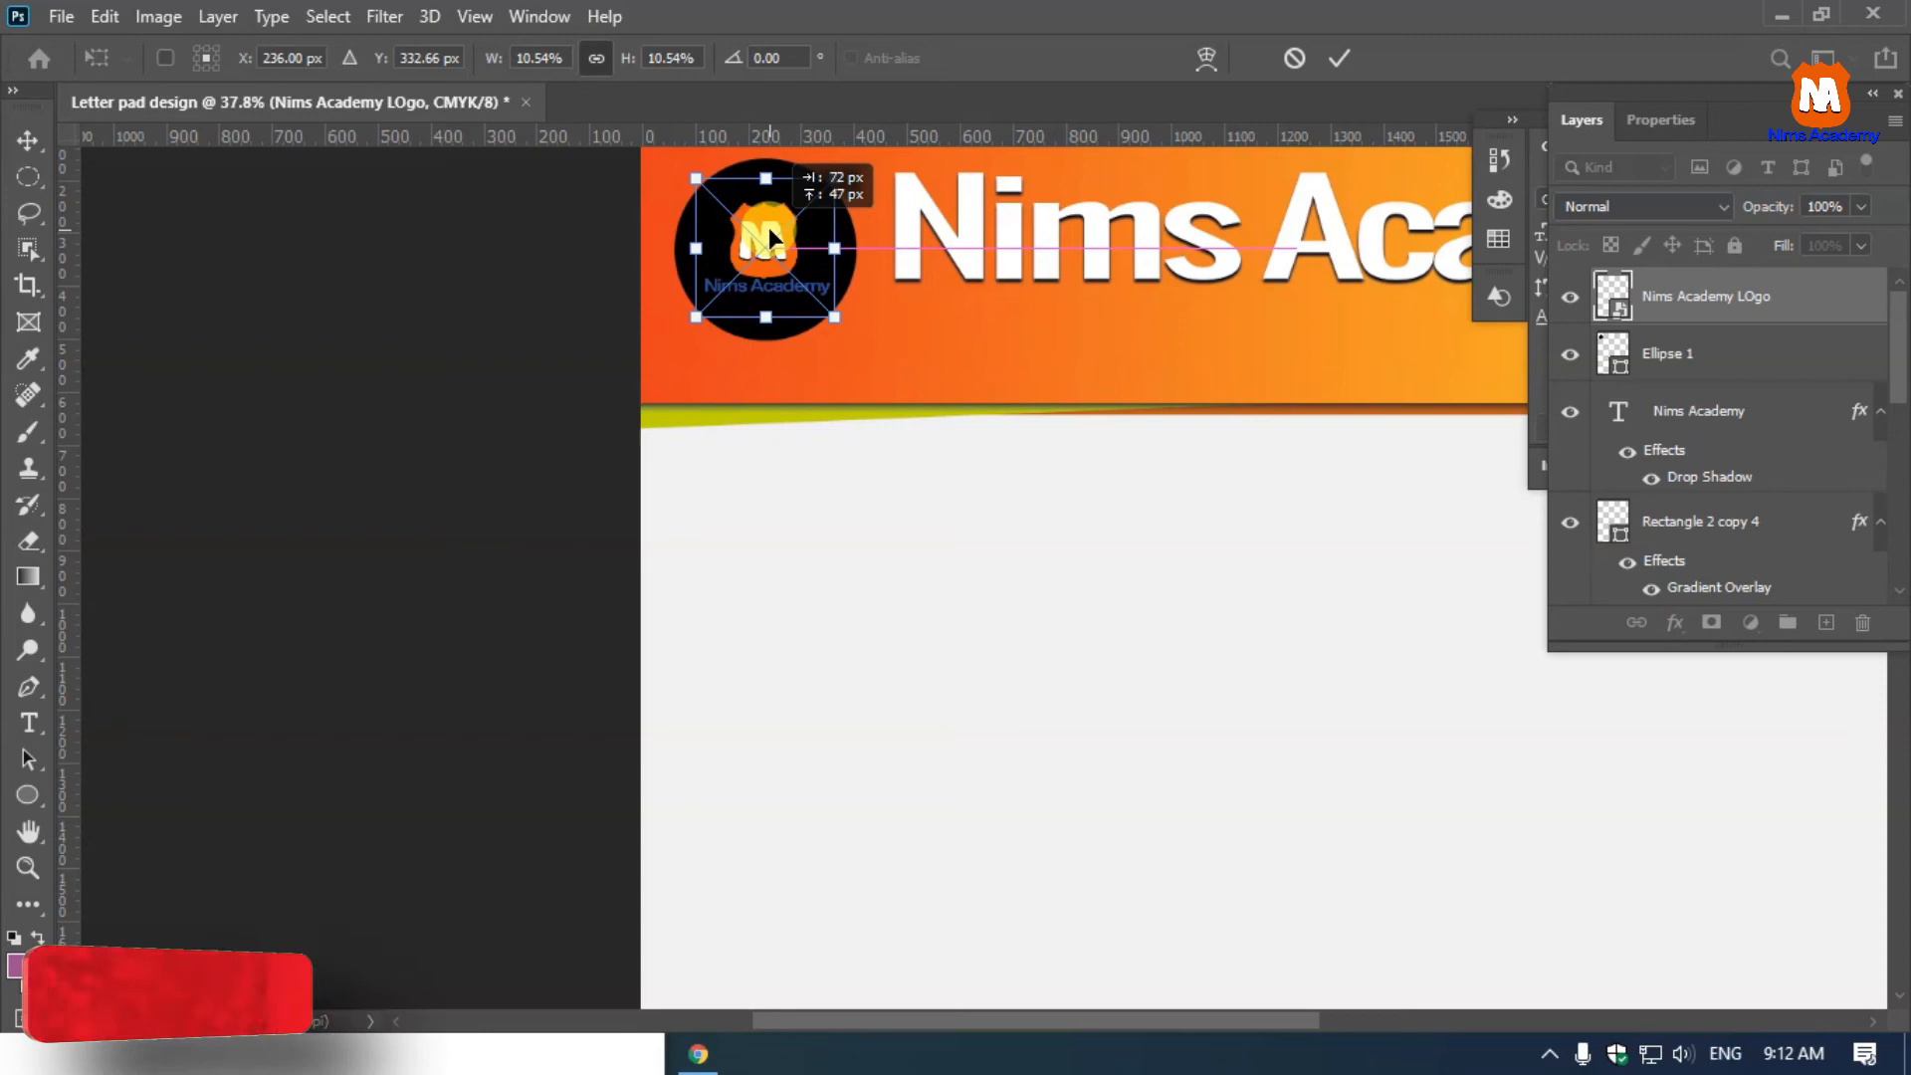
{"action": "key", "text": "Return"}
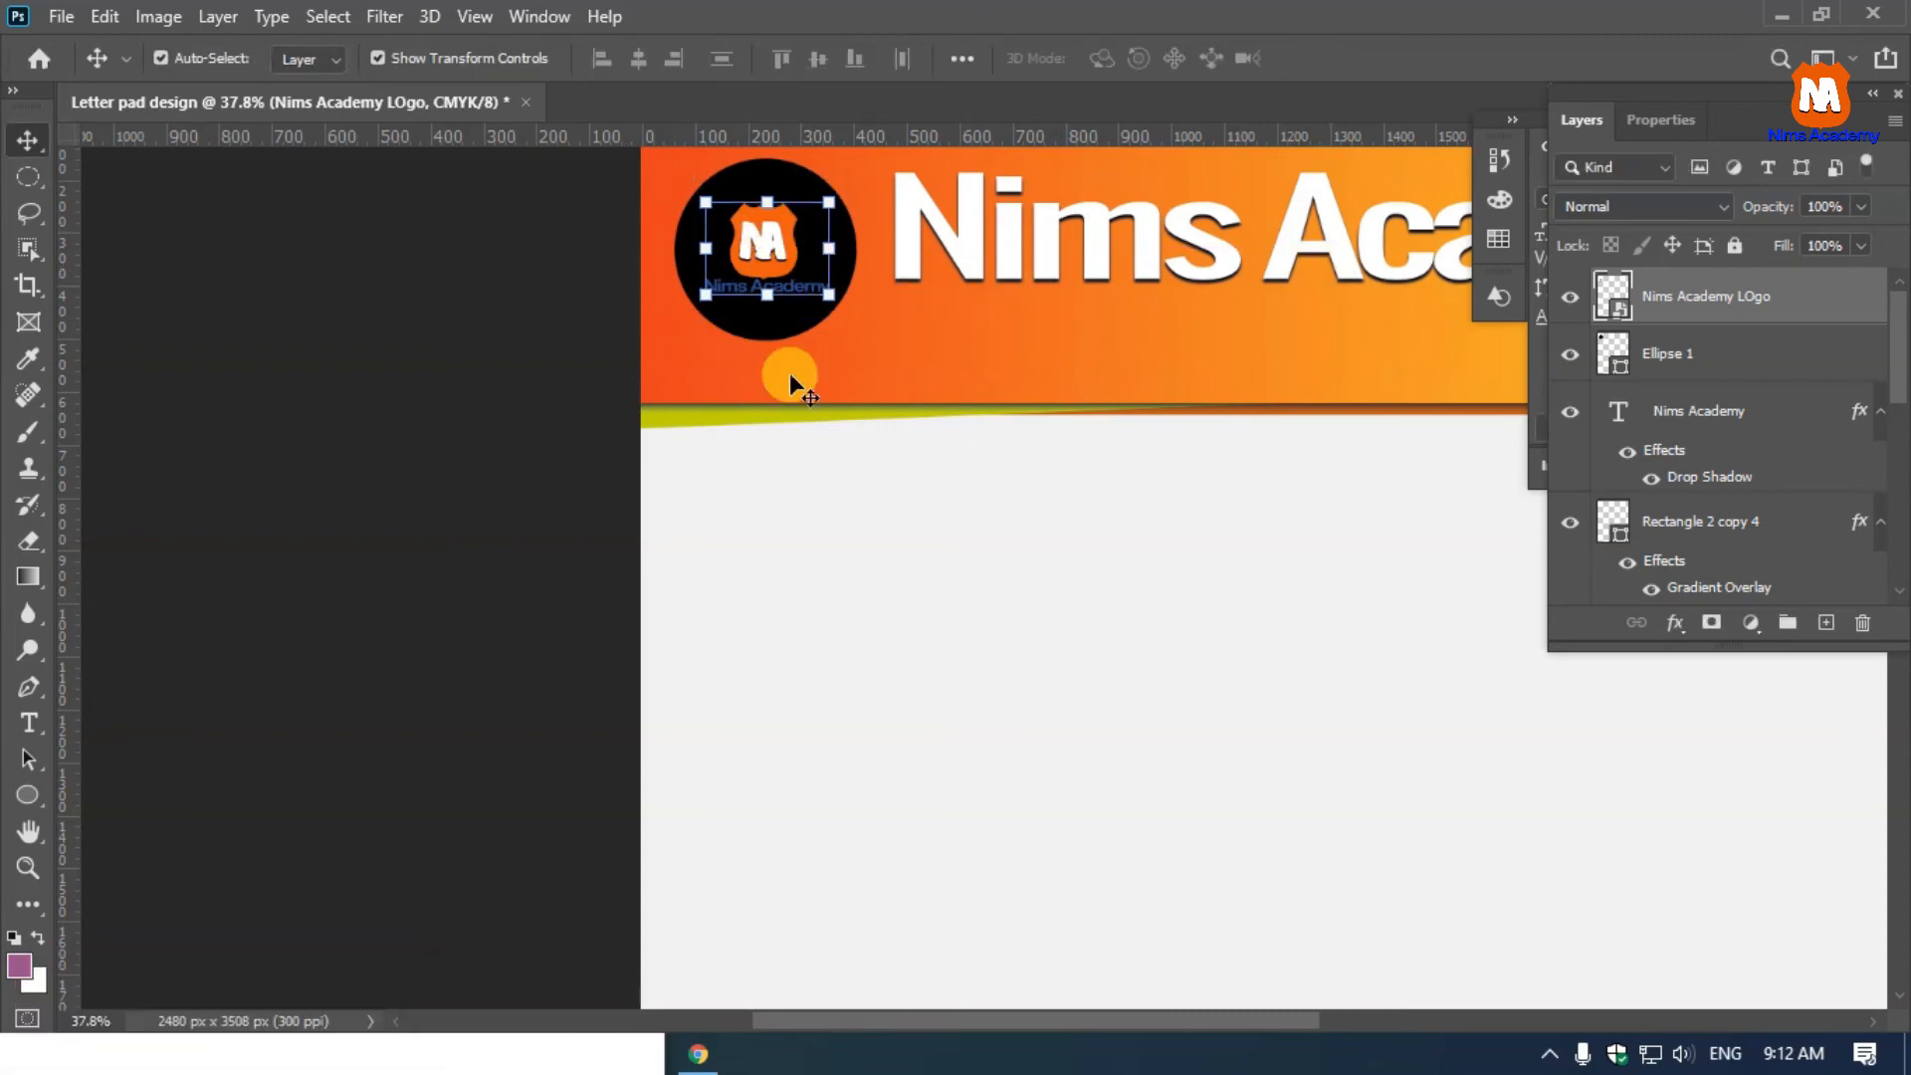
{"action": "left_click", "coordinate": [767, 173]}
{"action": "key", "text": "Return"}
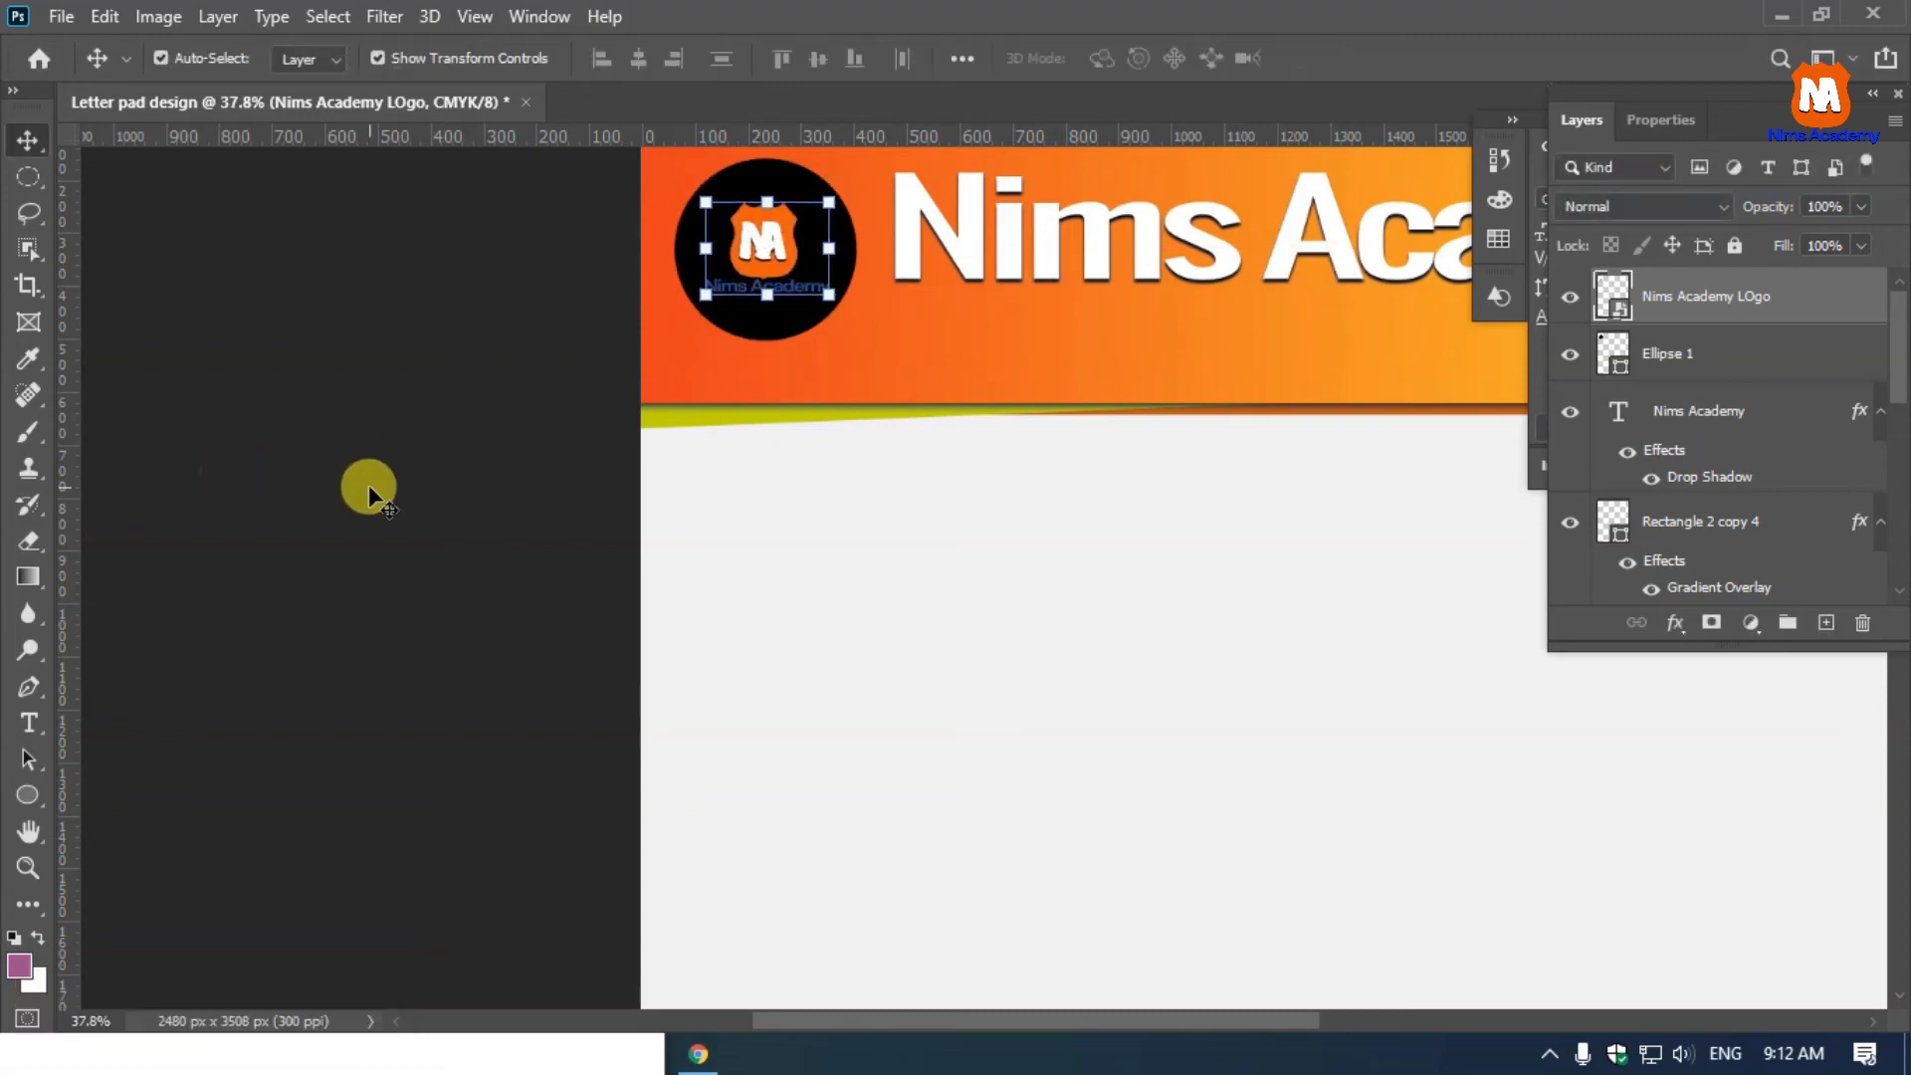
Change the fill color of the circle behind the logo to white
{"action": "left_click", "coordinate": [820, 209]}
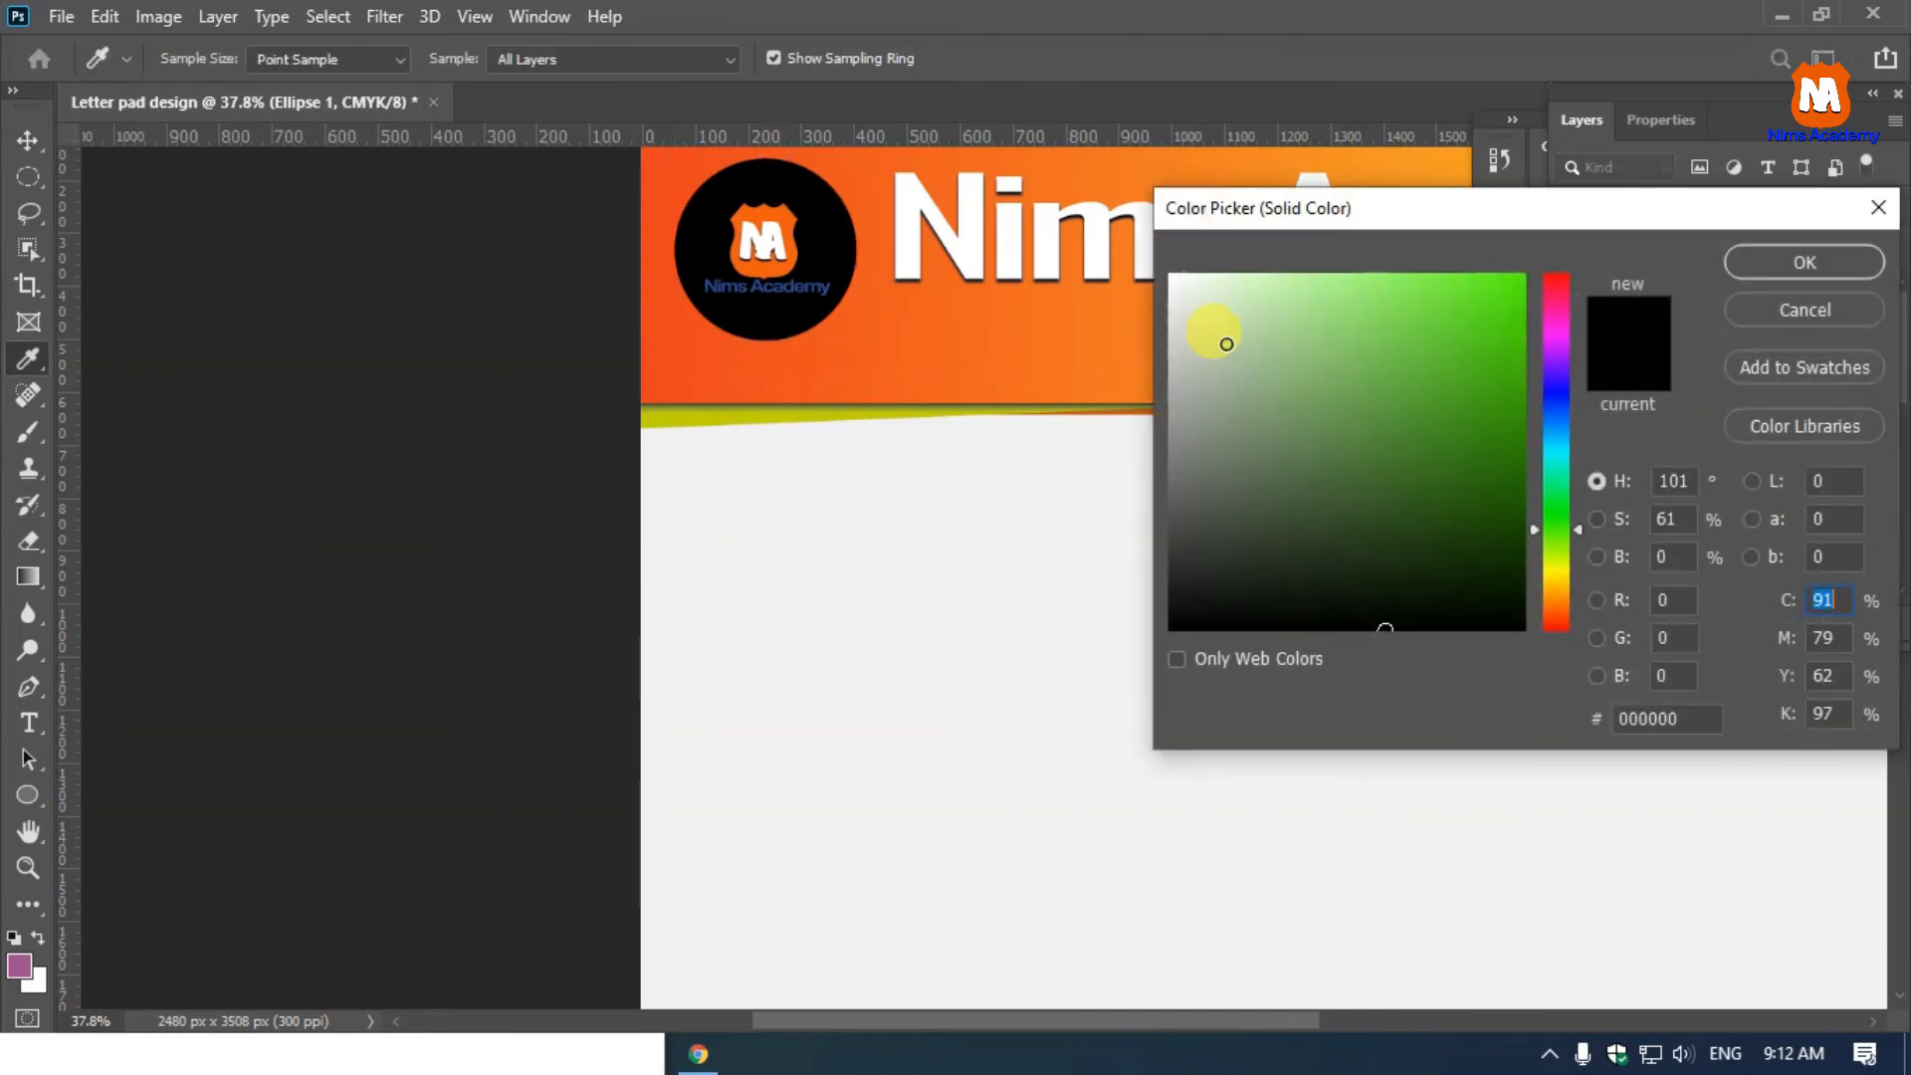
{"action": "left_click_drag", "start_coordinate": [1225, 342], "coordinate": [1169, 274]}
{"action": "left_click", "coordinate": [1744, 264]}
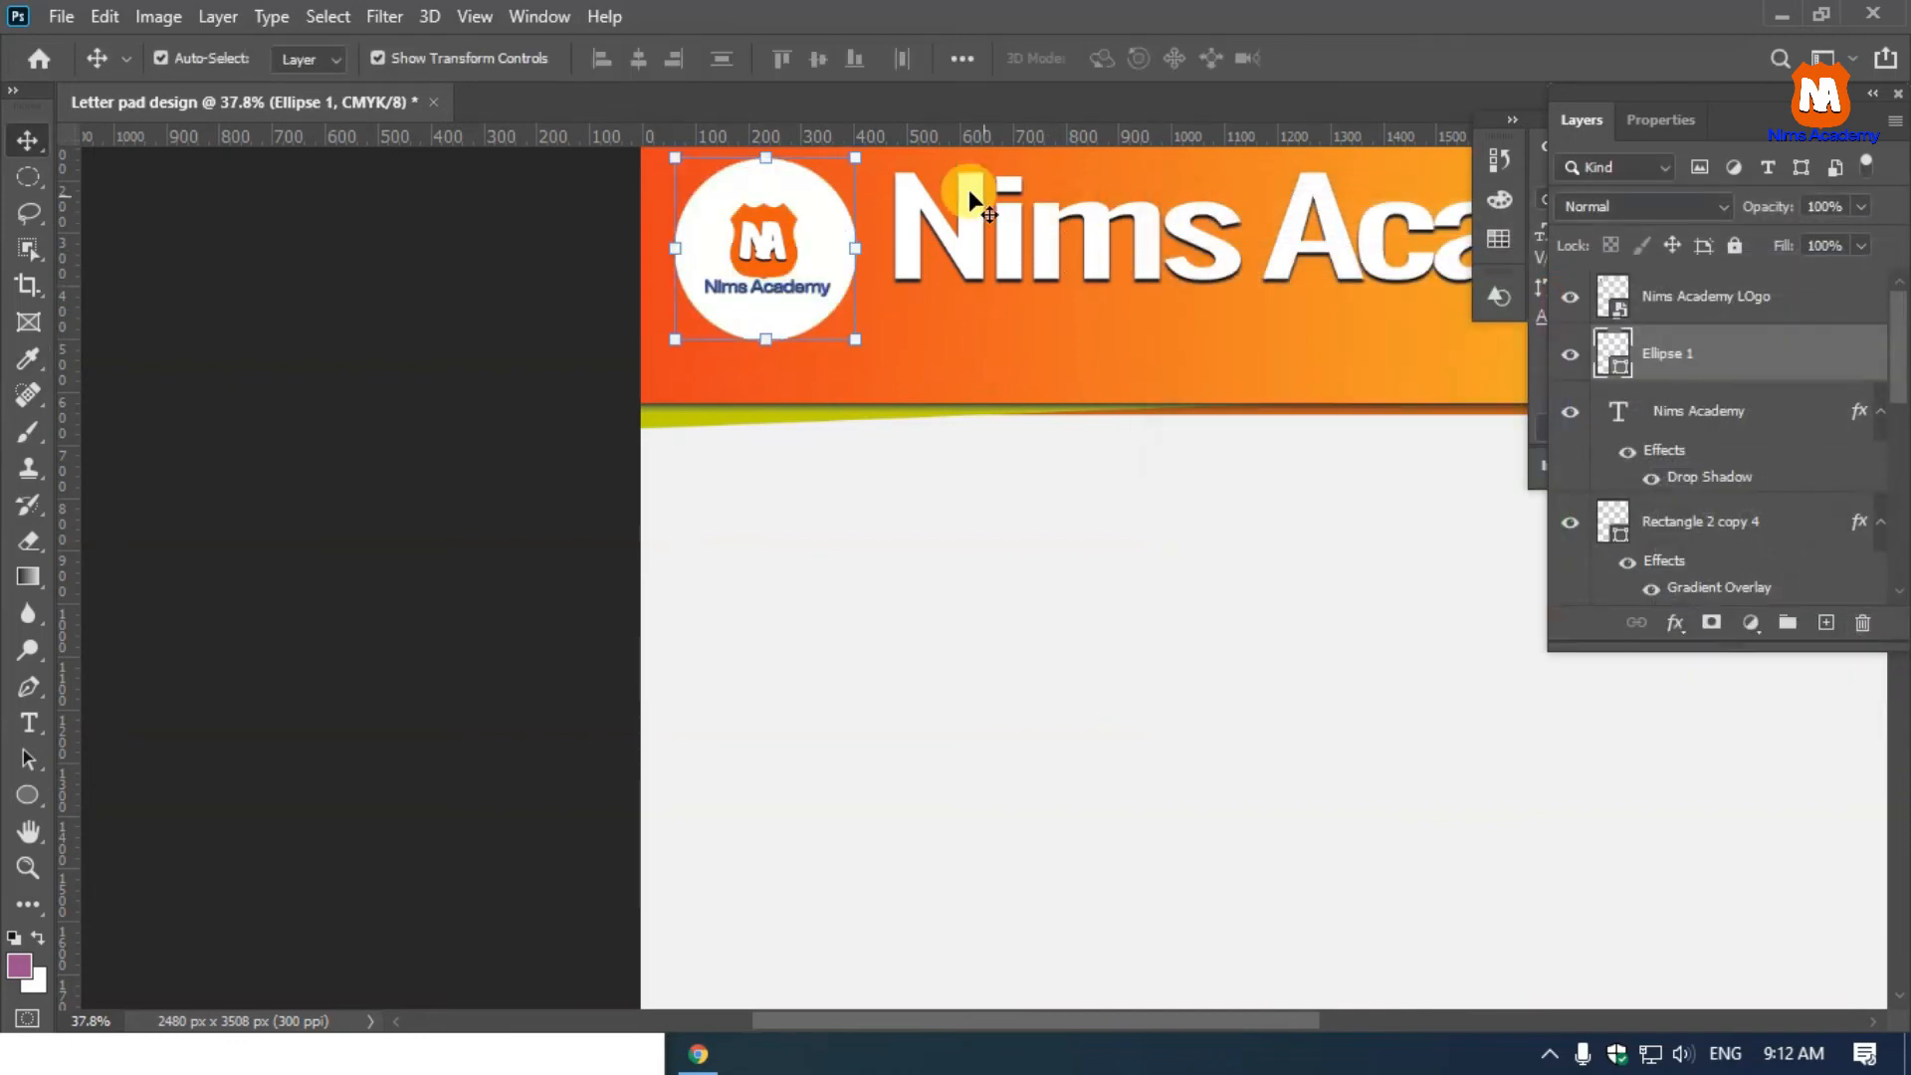
Scale the white circle down to about 91%, keep it centered around the logo, and deselect it
{"action": "left_click_drag", "start_coordinate": [860, 159], "coordinate": [832, 231]}
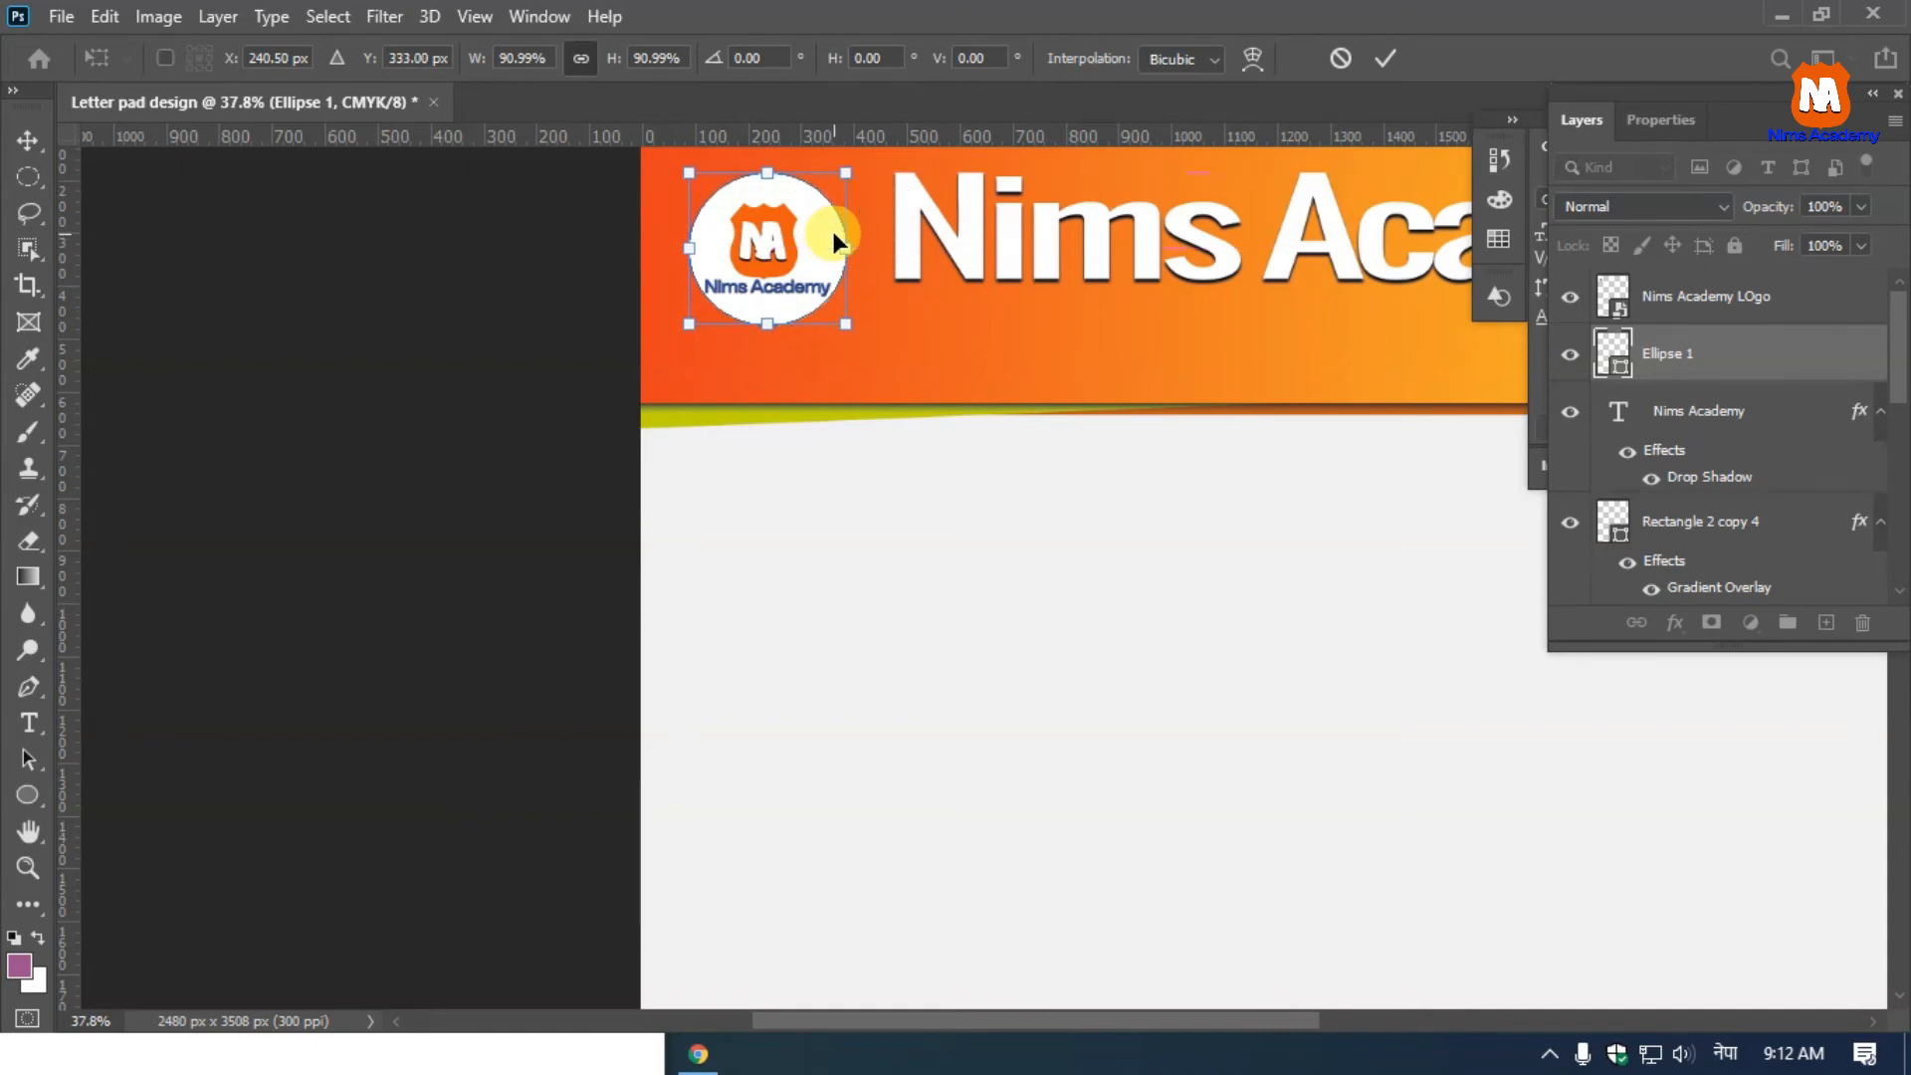
{"action": "key", "text": "Return"}
{"action": "key", "text": "ctrl+0"}
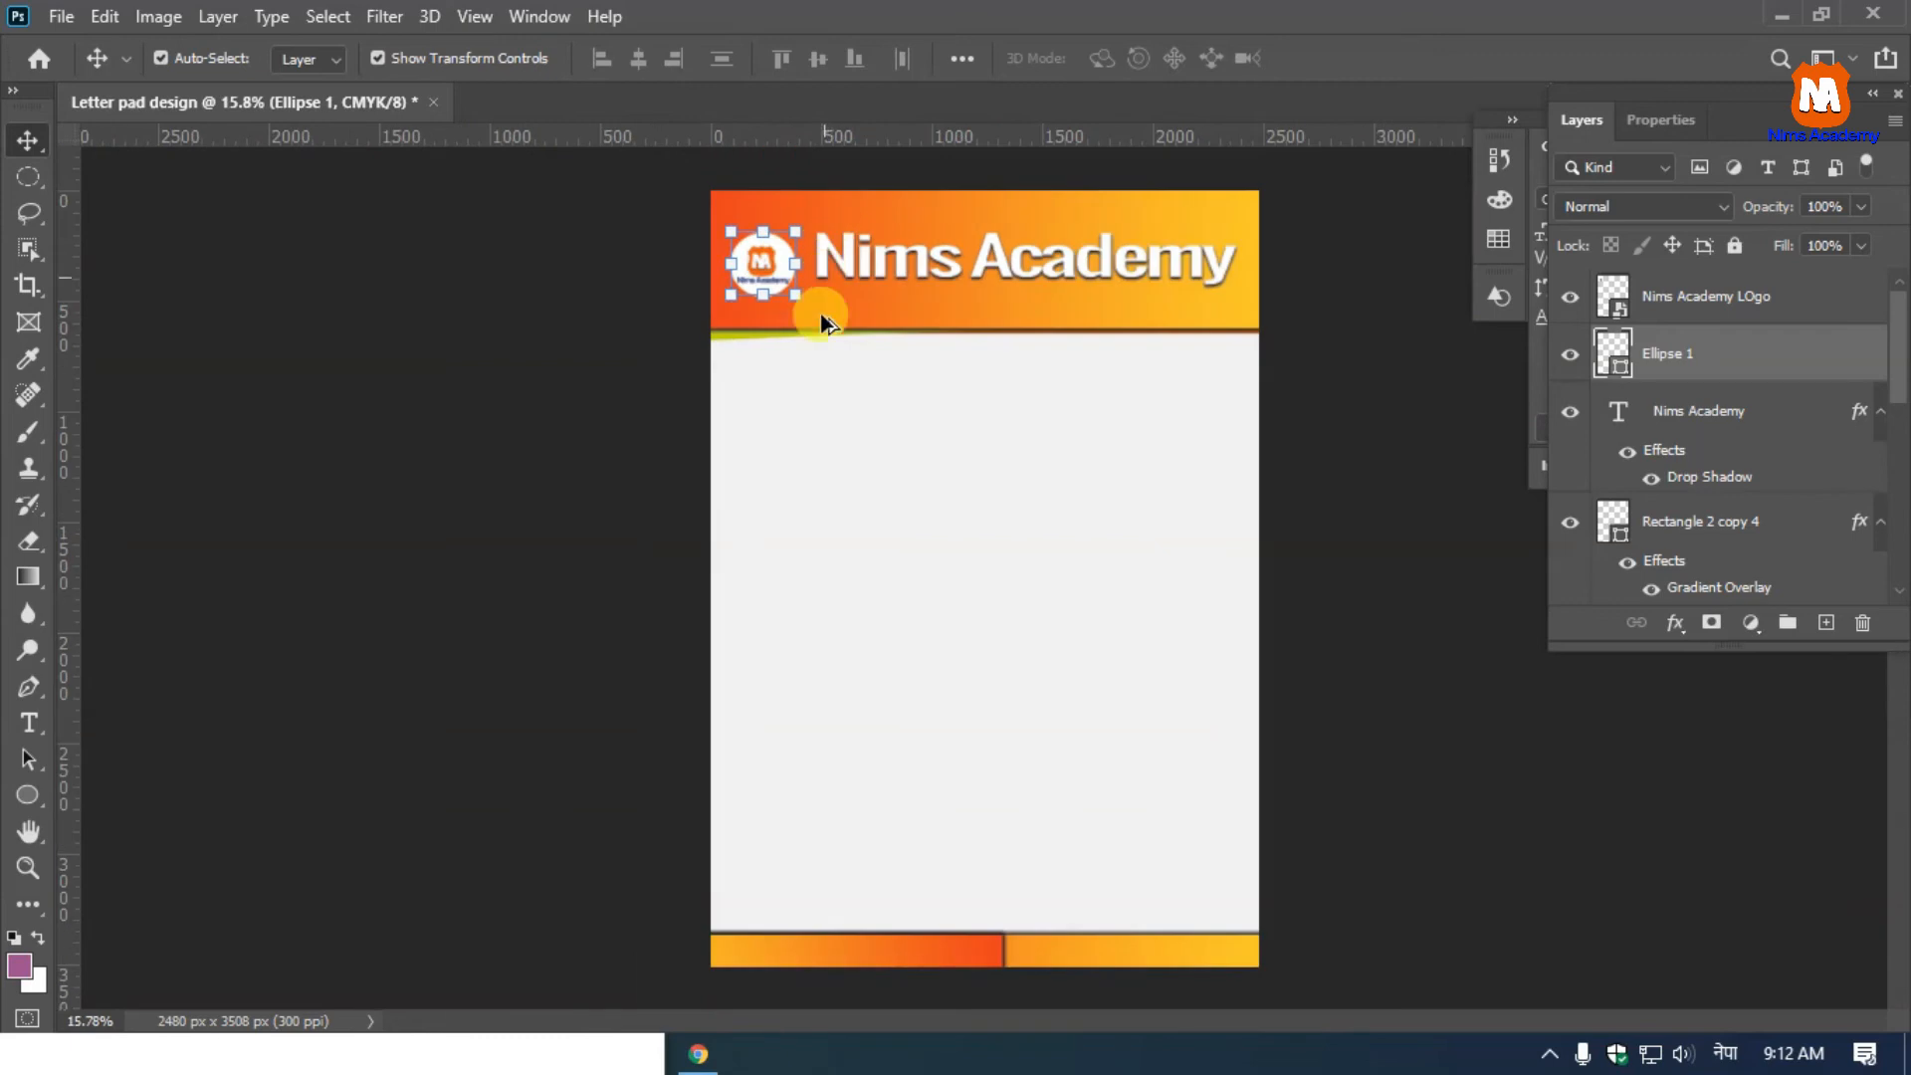
{"action": "left_click", "coordinate": [648, 326]}
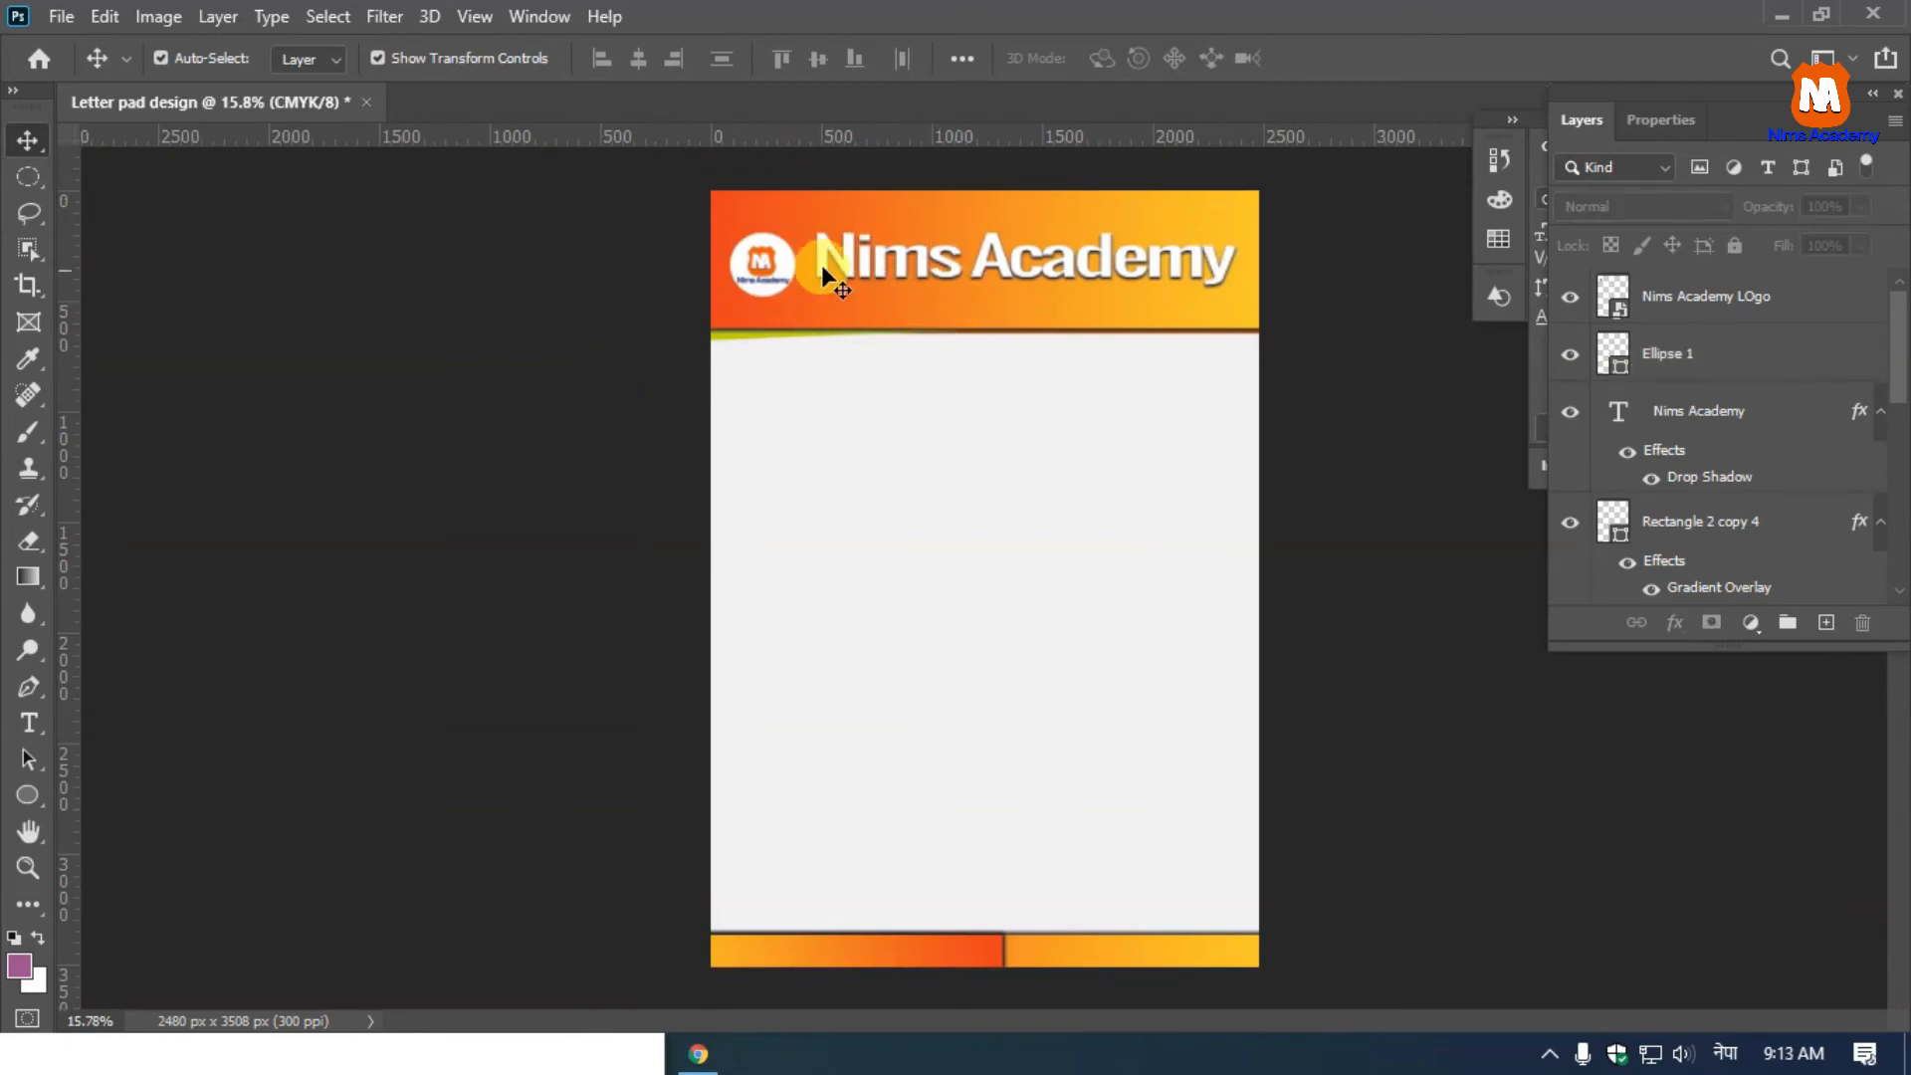
Duplicate the "Nims Academy" title just below the original and replace the copy's text with "your address"
{"action": "scroll", "coordinate": [1011, 292], "scroll_direction": "up", "scroll_amount": 2}
{"action": "left_click_drag", "start_coordinate": [1014, 244], "coordinate": [1013, 285]}
{"action": "double_click", "coordinate": [1013, 285]}
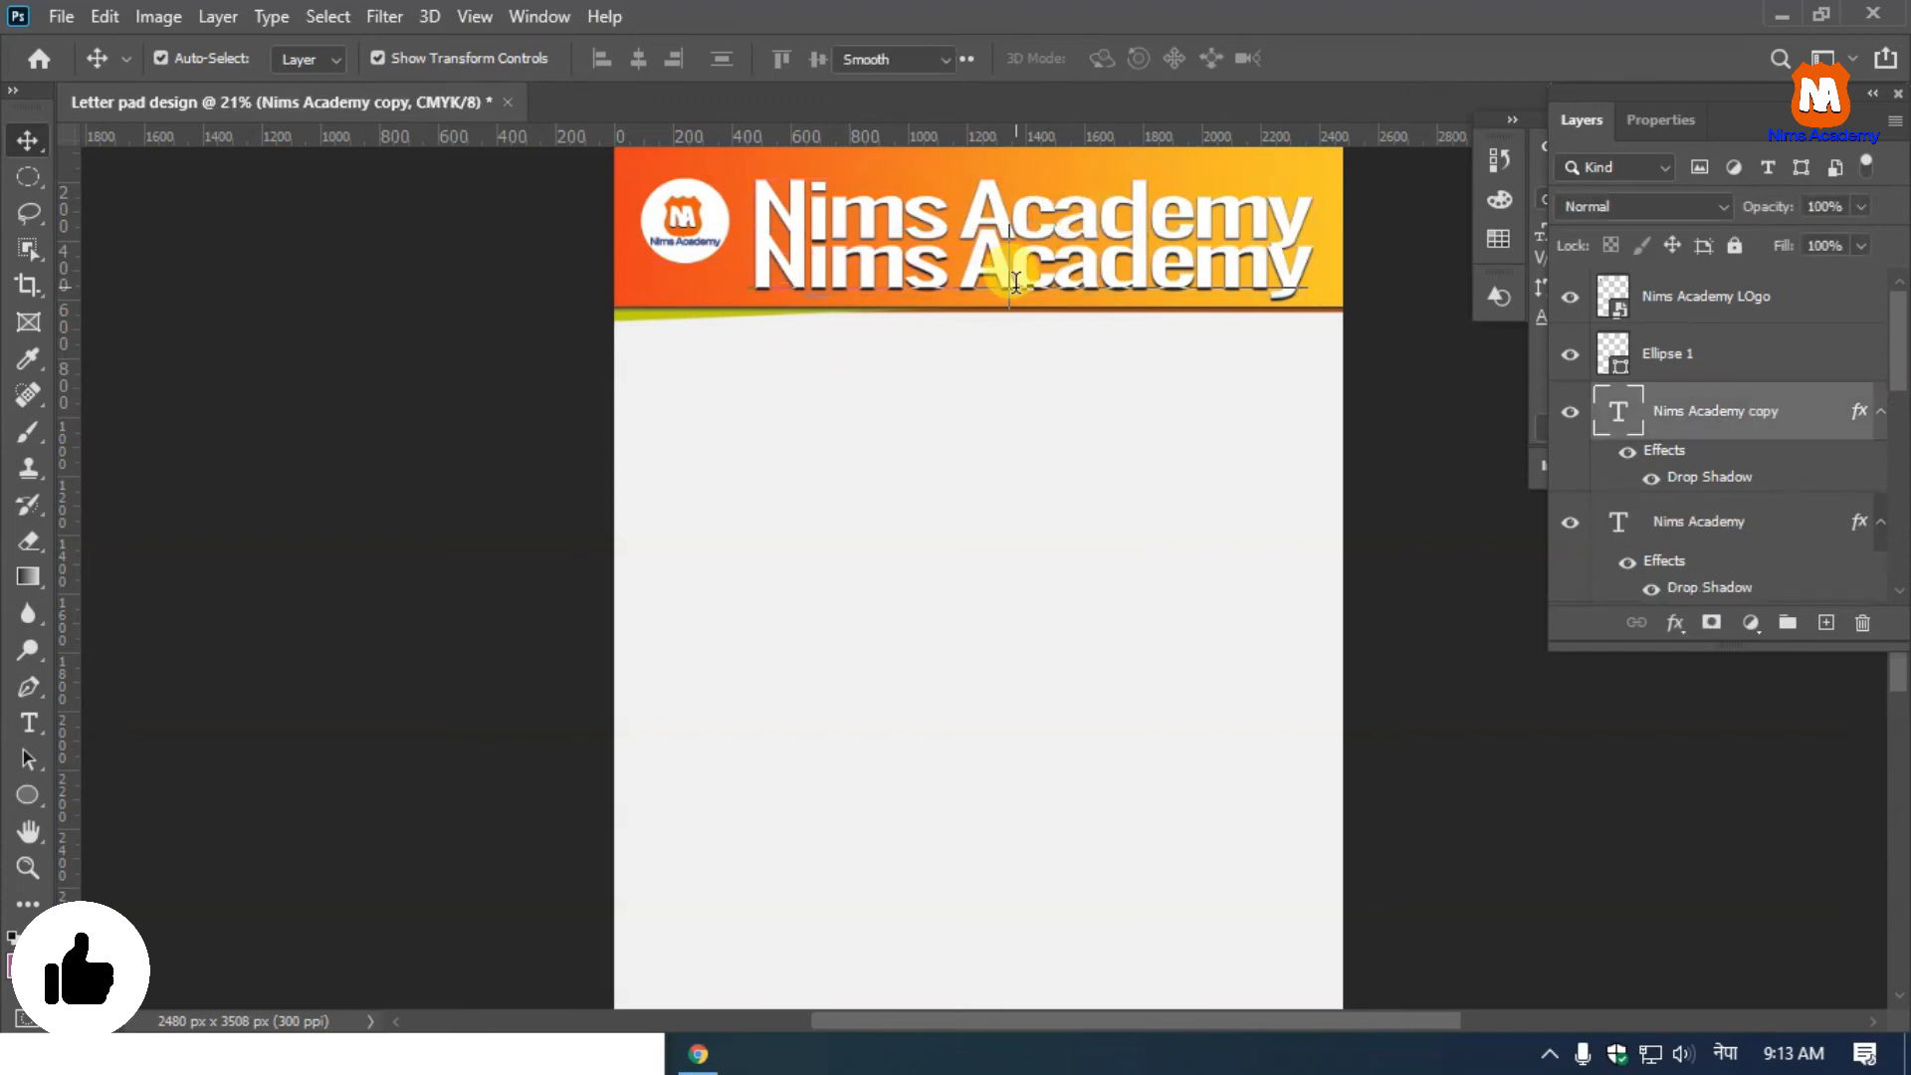
{"action": "key", "text": "ctrl+a"}
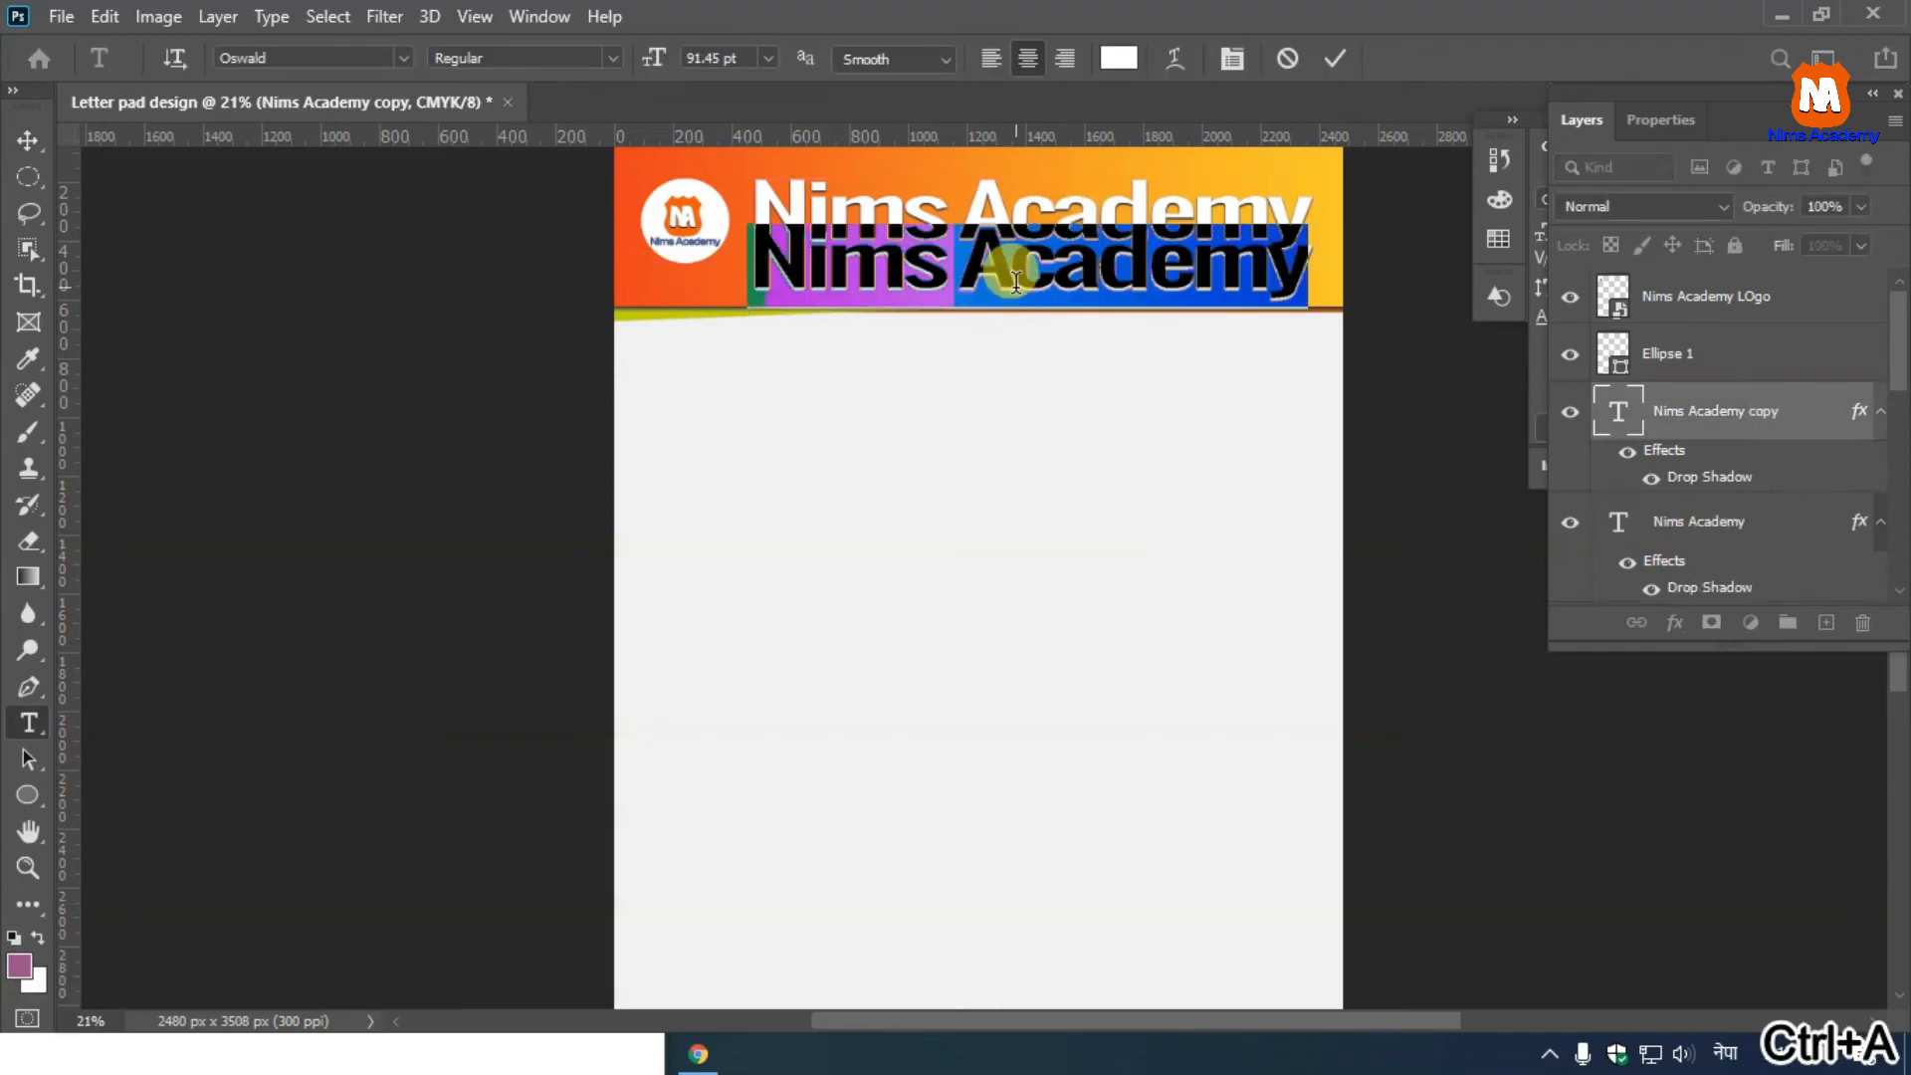
{"action": "type", "text": "ठ्यग"}
{"action": "key", "text": "BackSpace"}
{"action": "key", "text": "BackSpace"}
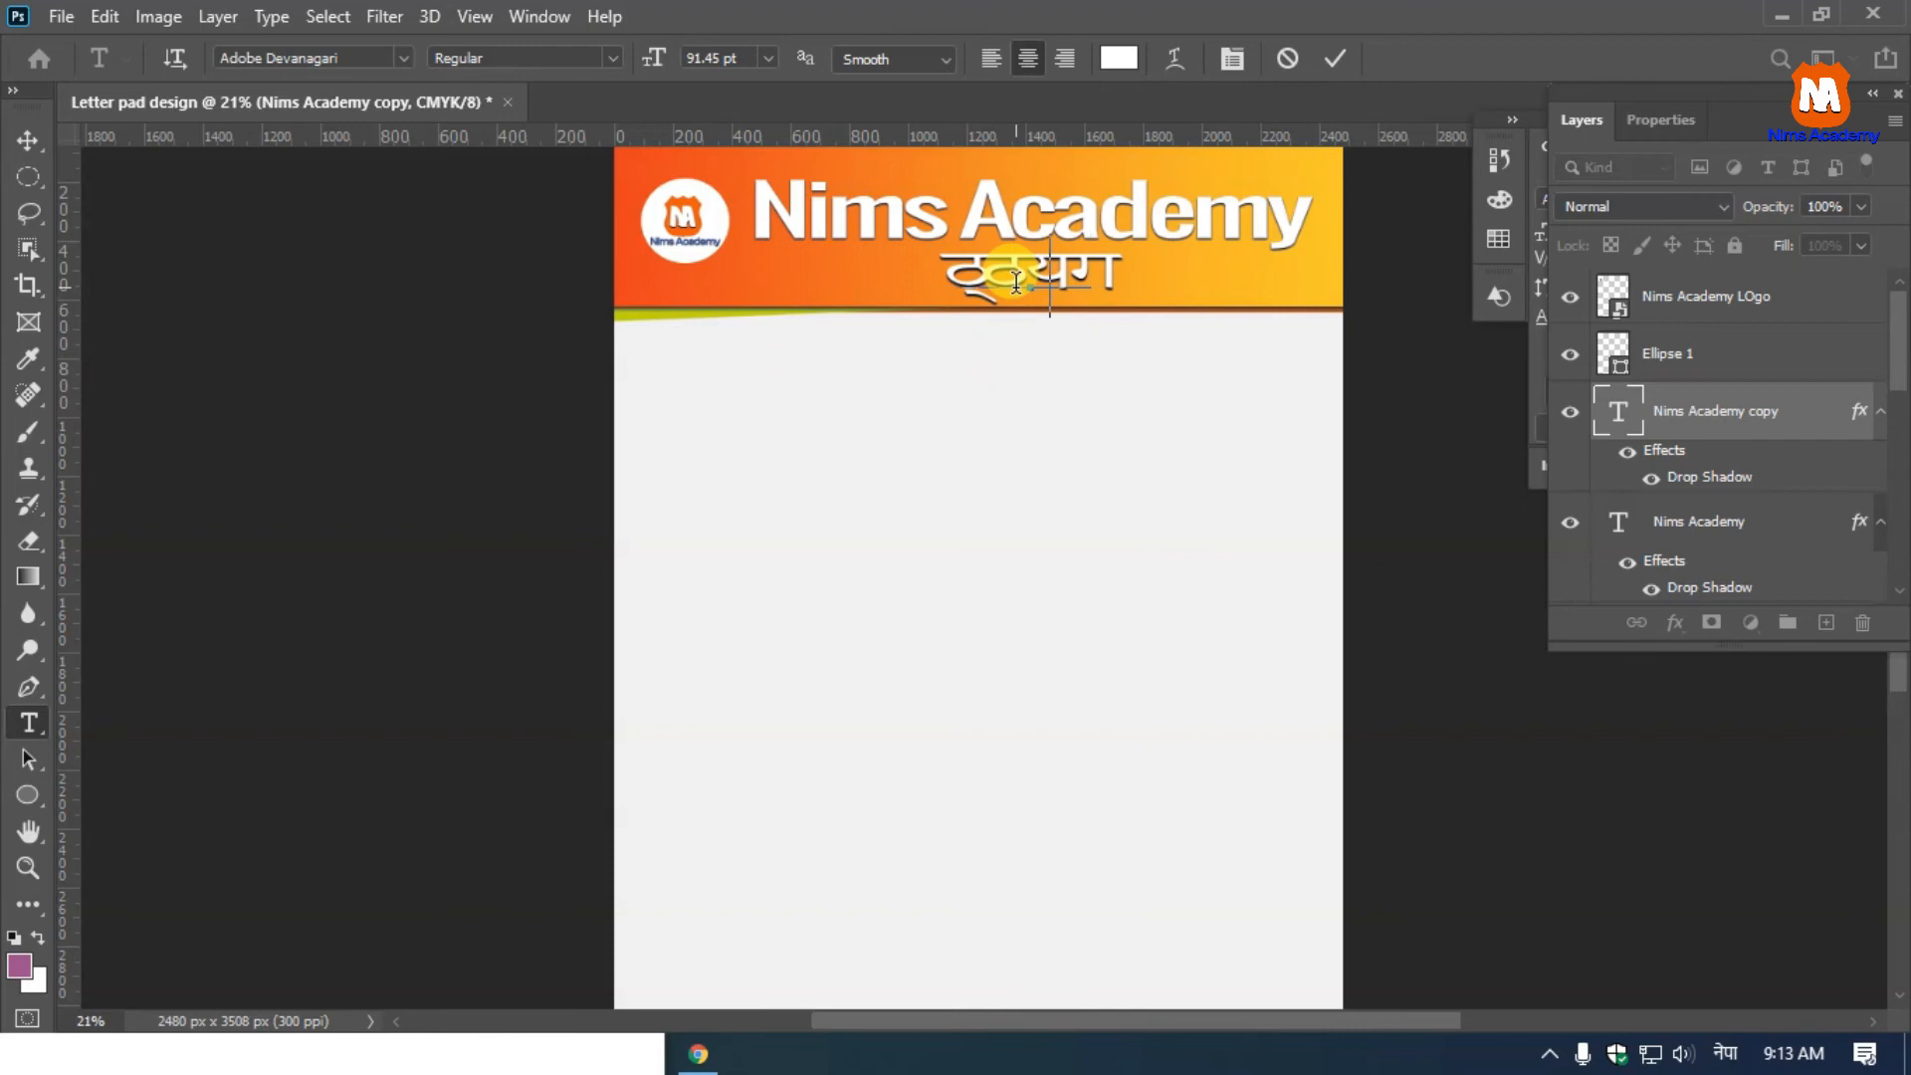
{"action": "type", "text": "yu"}
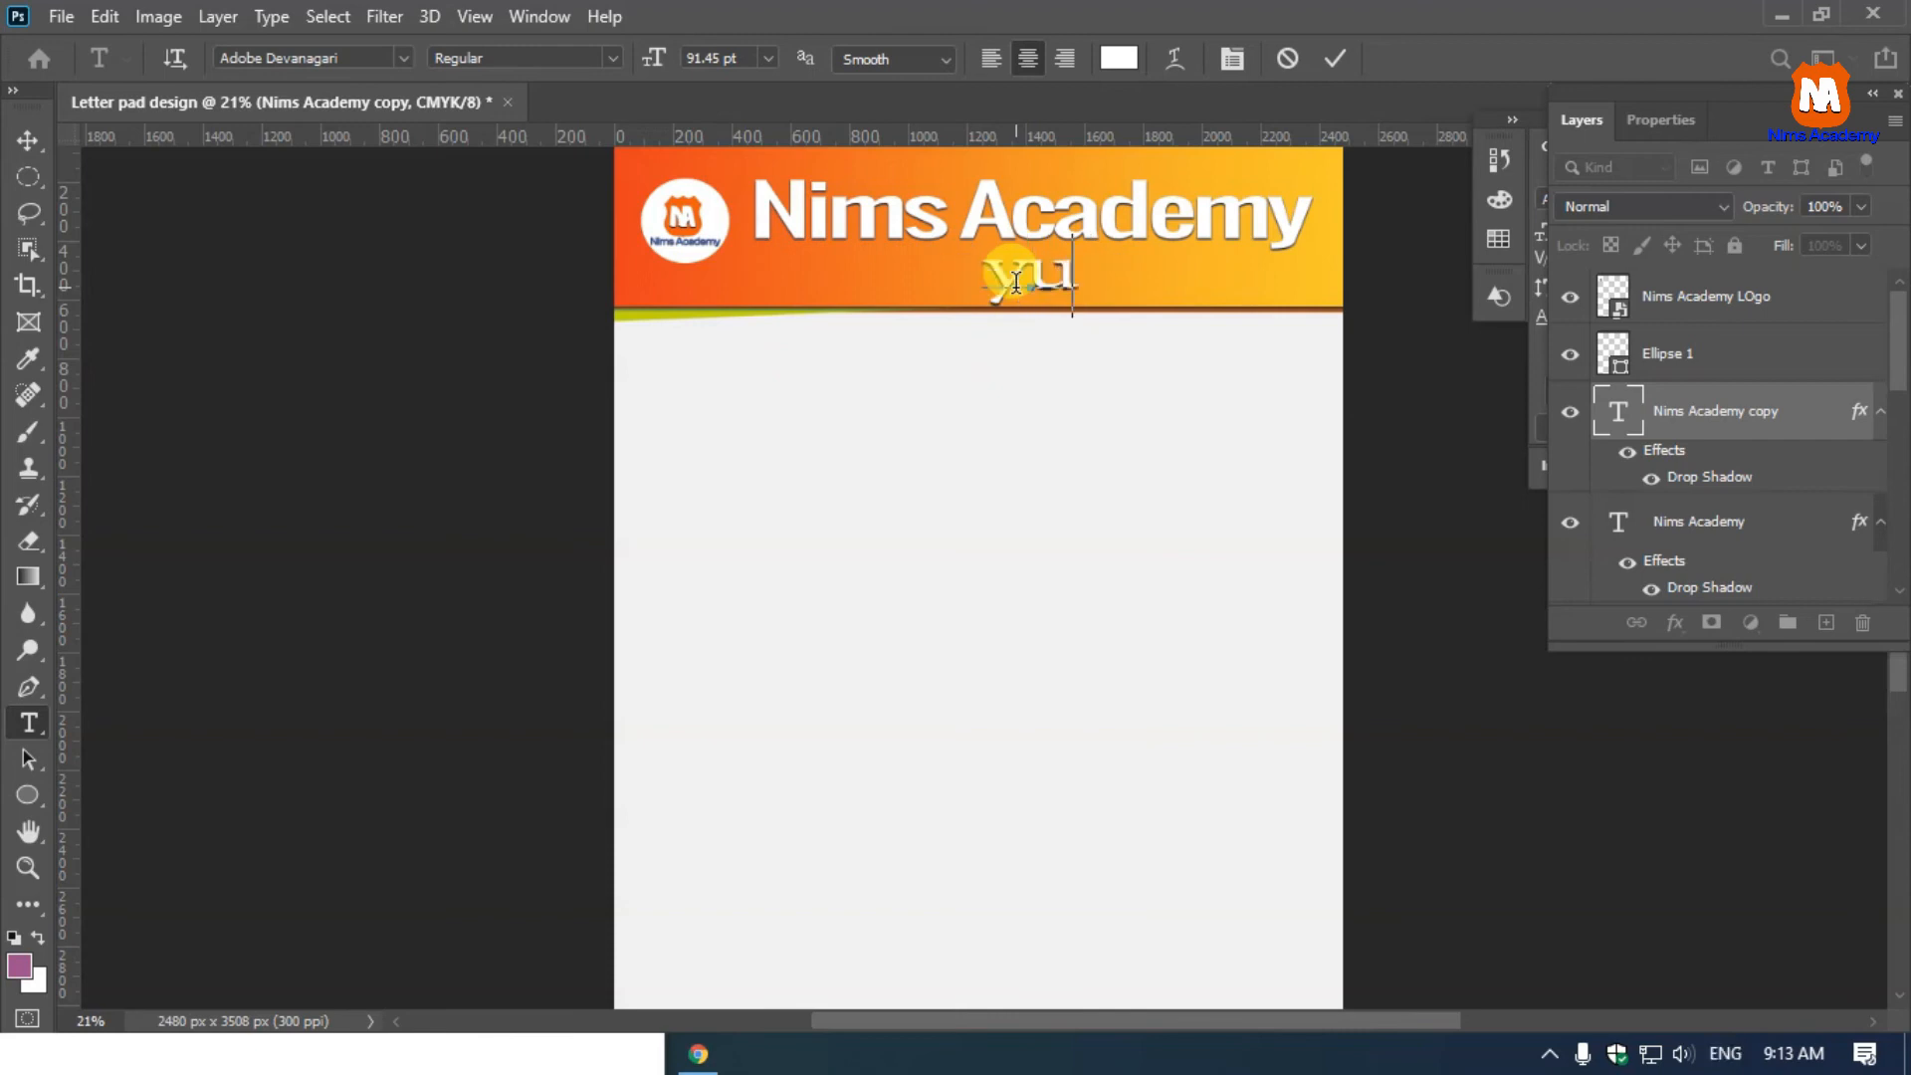
{"action": "key", "text": "BackSpace"}
{"action": "type", "text": "oyr"}
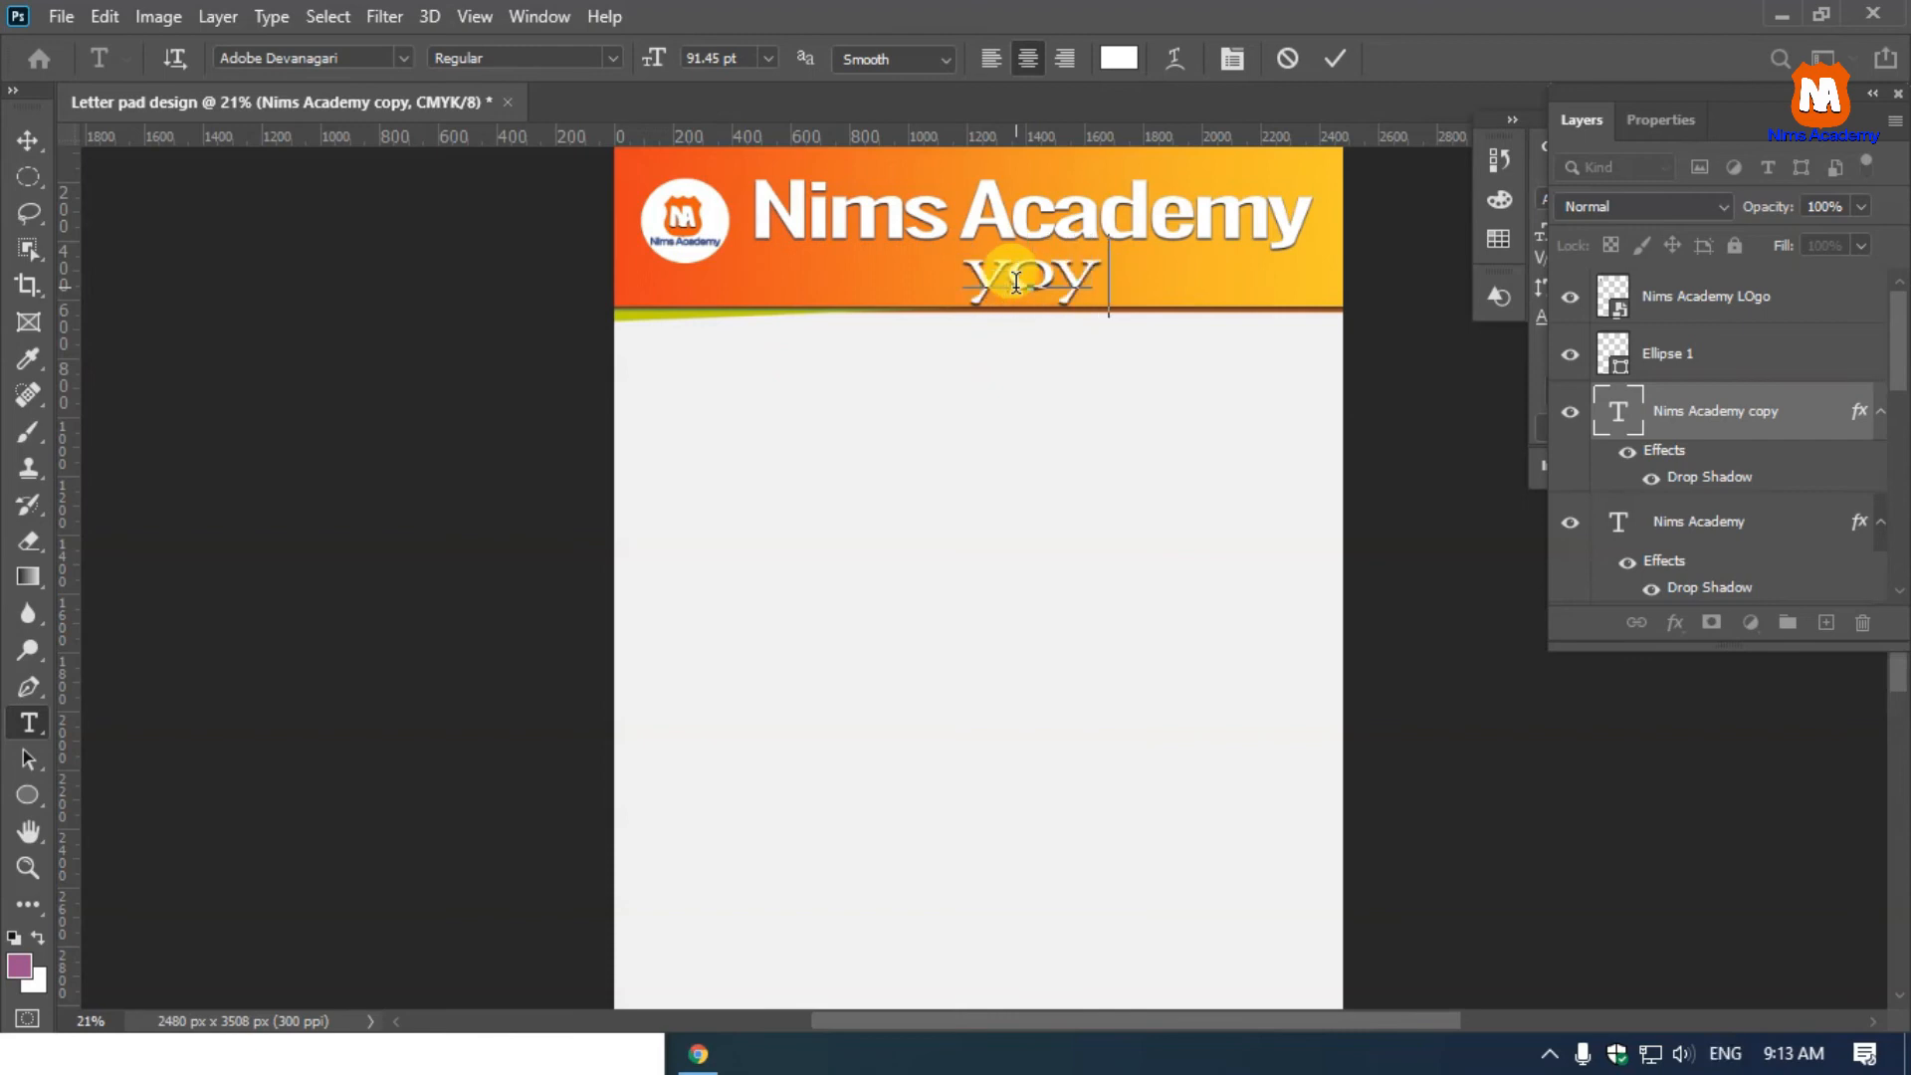
{"action": "key", "text": "BackSpace"}
{"action": "key", "text": "BackSpace"}
{"action": "type", "text": "ur address"}
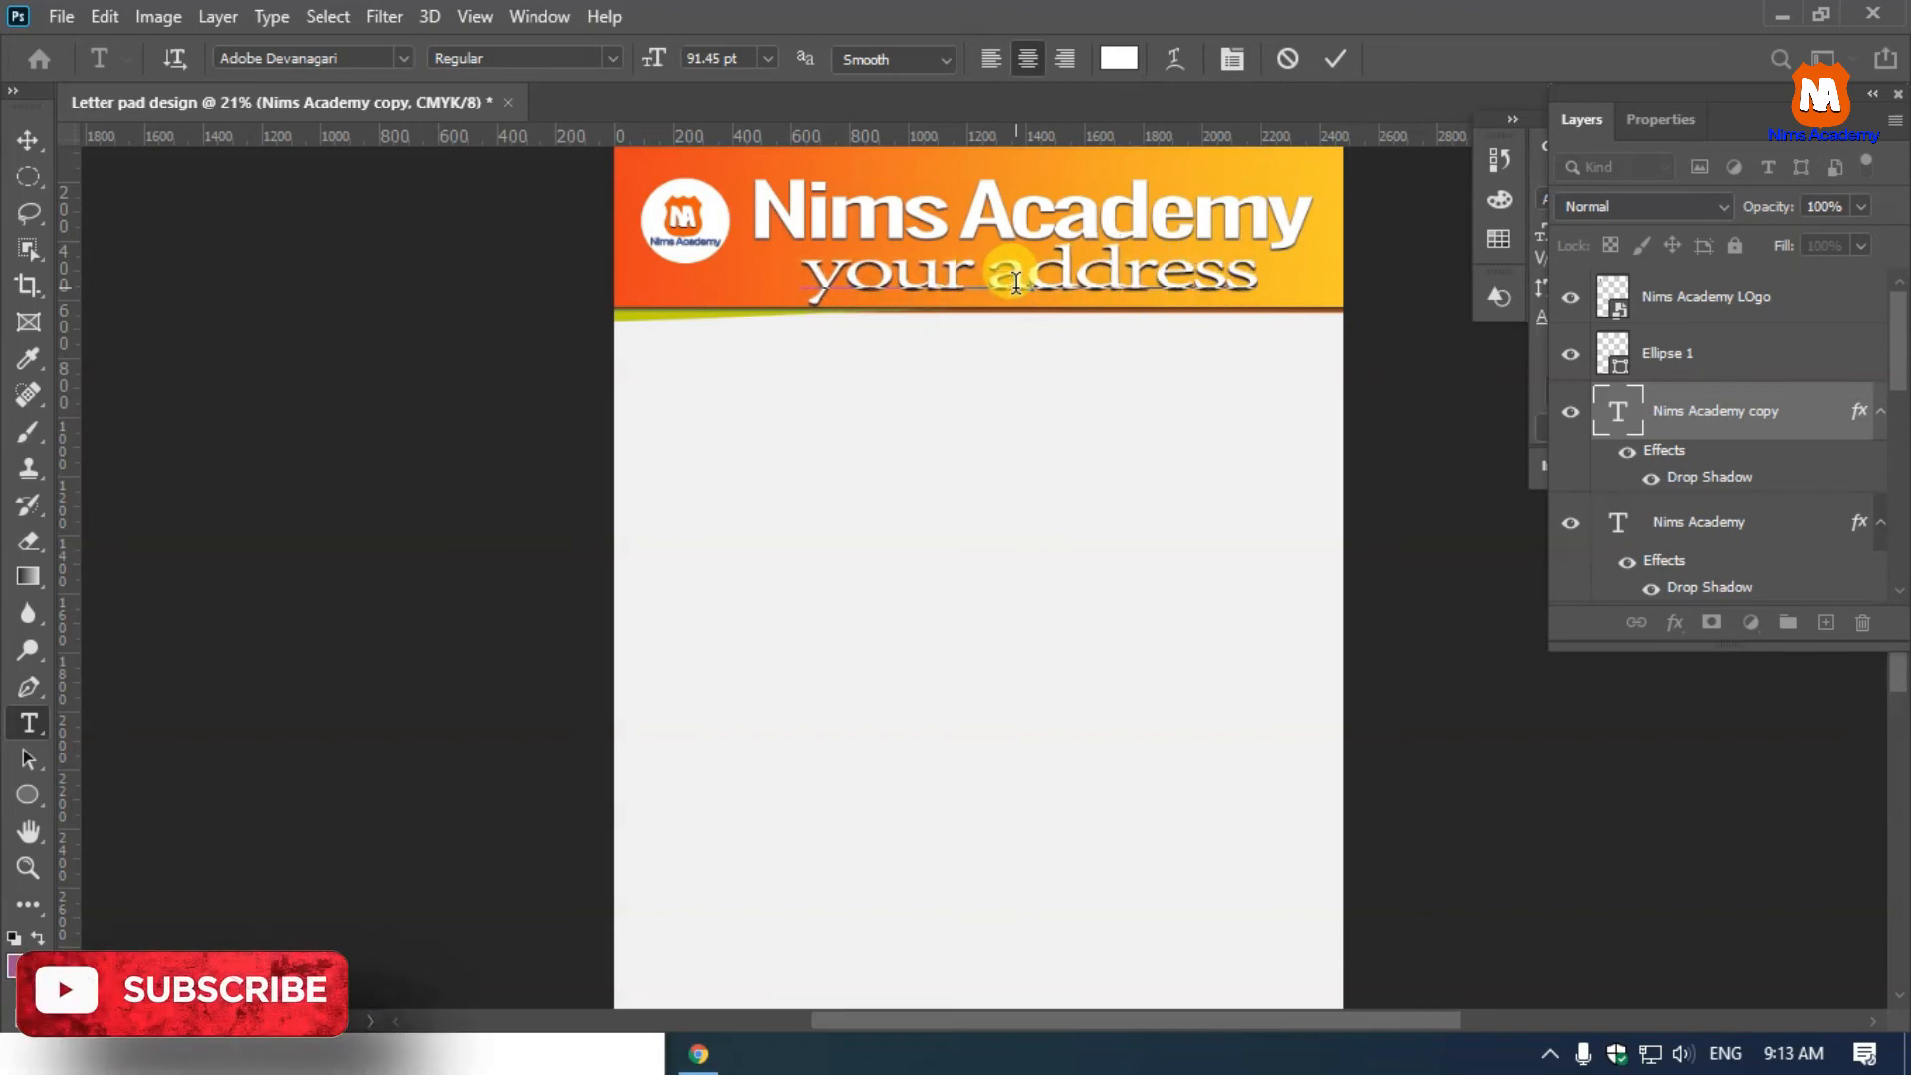
Set the "your address" text to 37.45 pt and move it up beneath the title
{"action": "key", "text": "ctrl+a"}
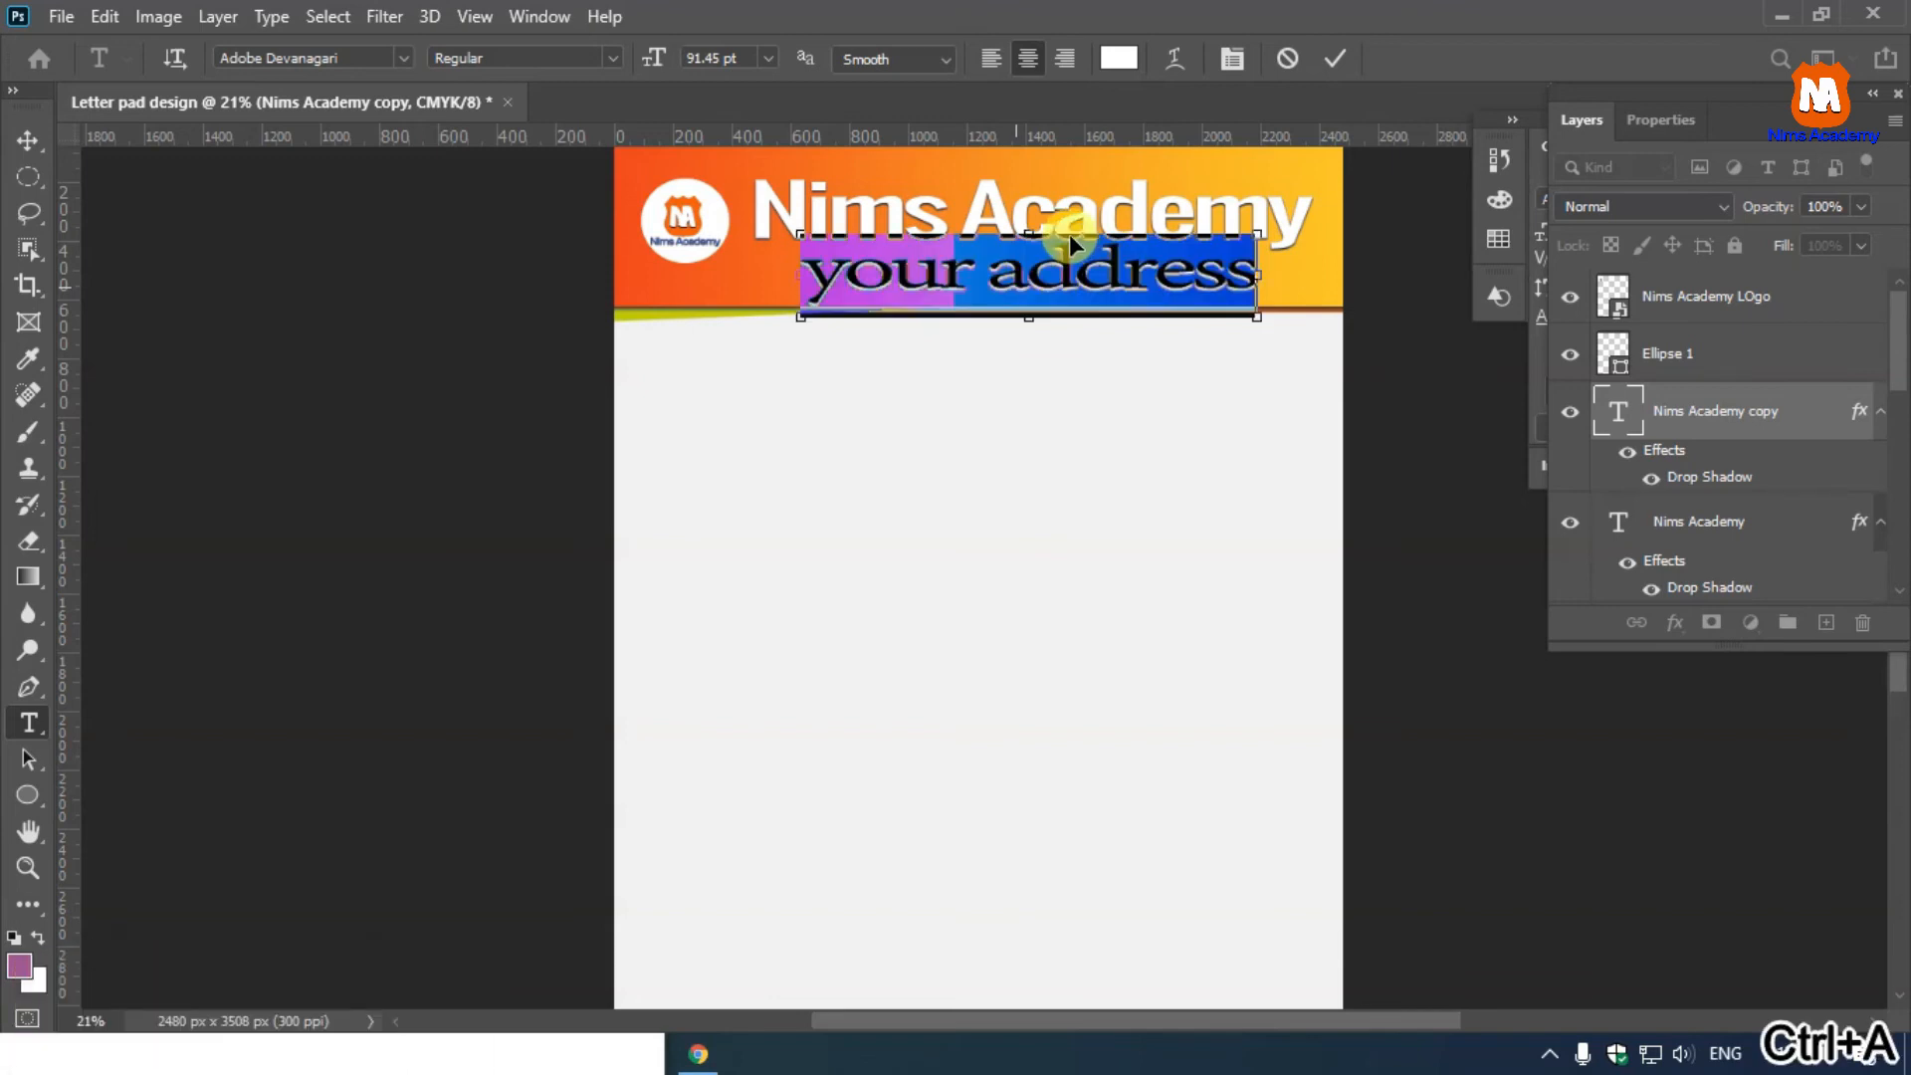
{"action": "left_click_drag", "start_coordinate": [657, 62], "coordinate": [584, 90]}
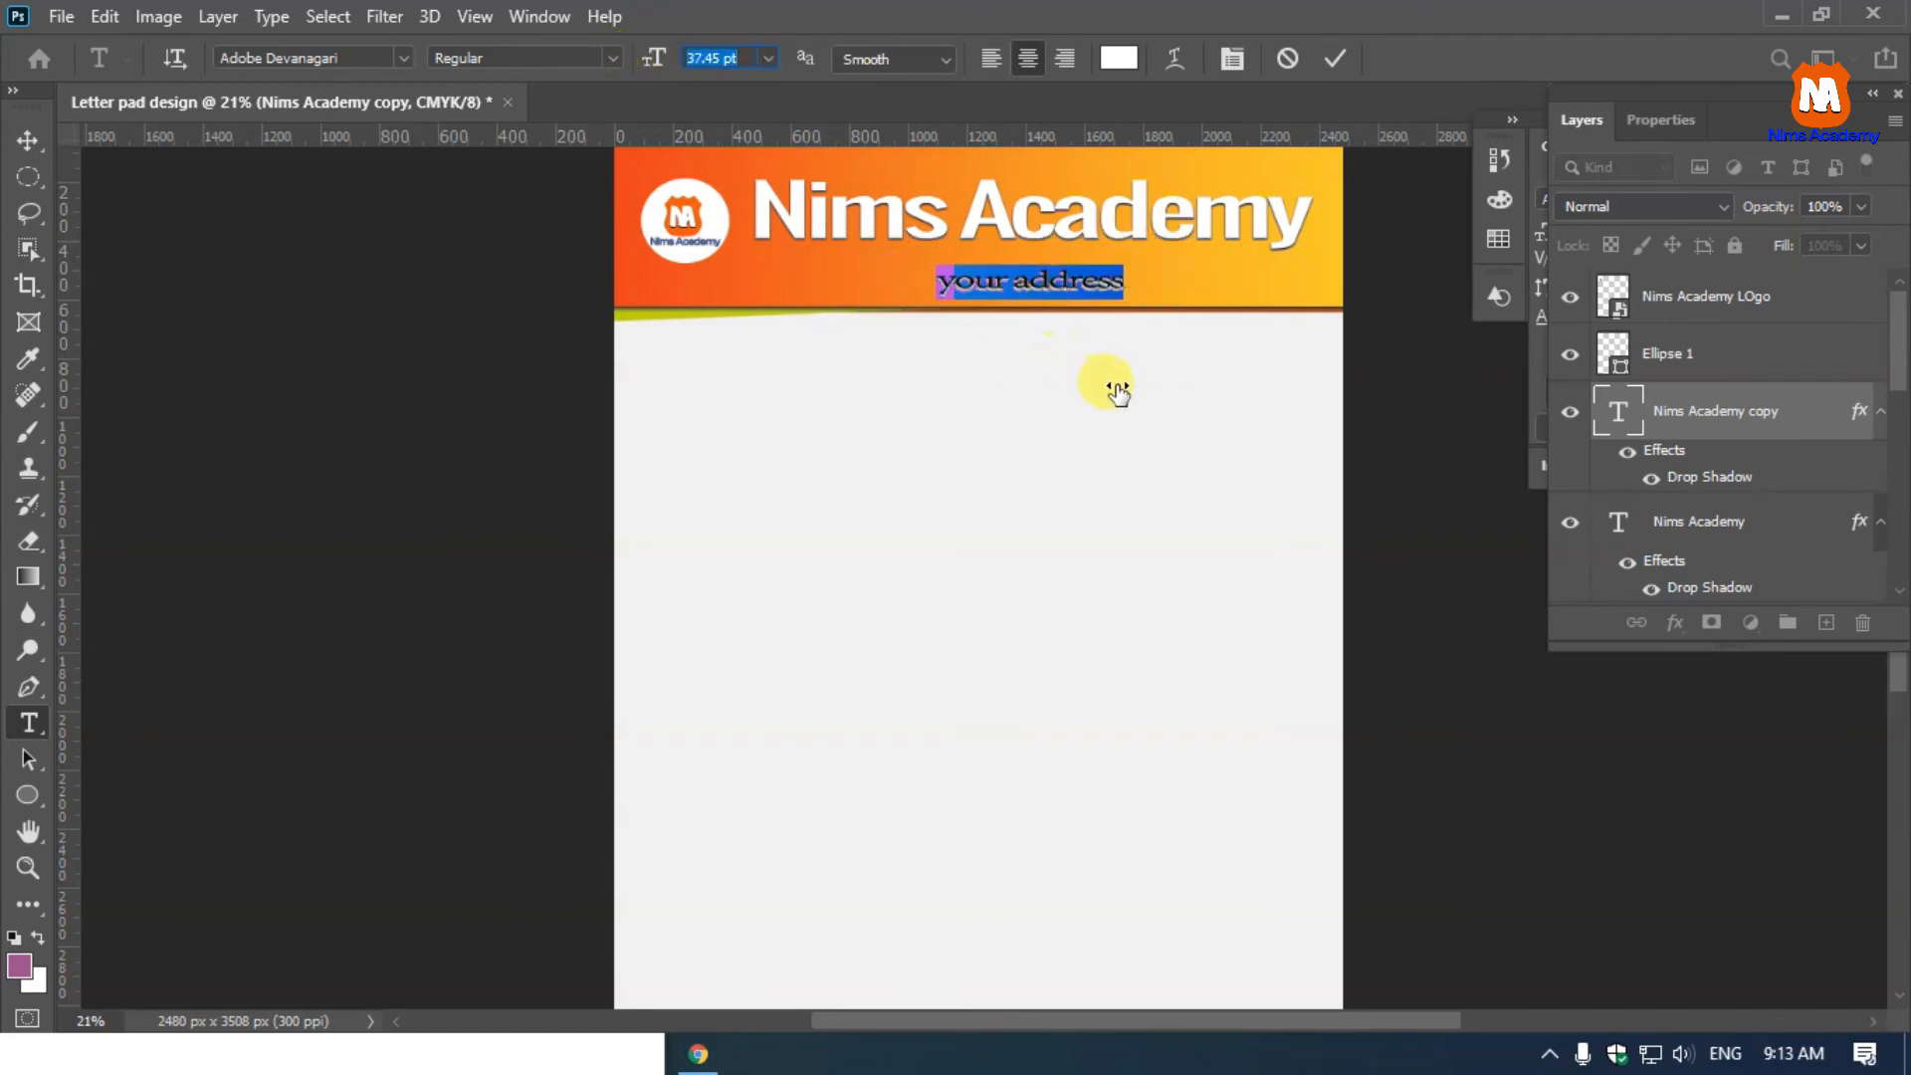
{"action": "mouse_move", "coordinate": [998, 321]}
{"action": "left_mouse_down"}
{"action": "mouse_move", "coordinate": [976, 314]}
{"action": "mouse_move", "coordinate": [995, 317]}
{"action": "left_mouse_up"}
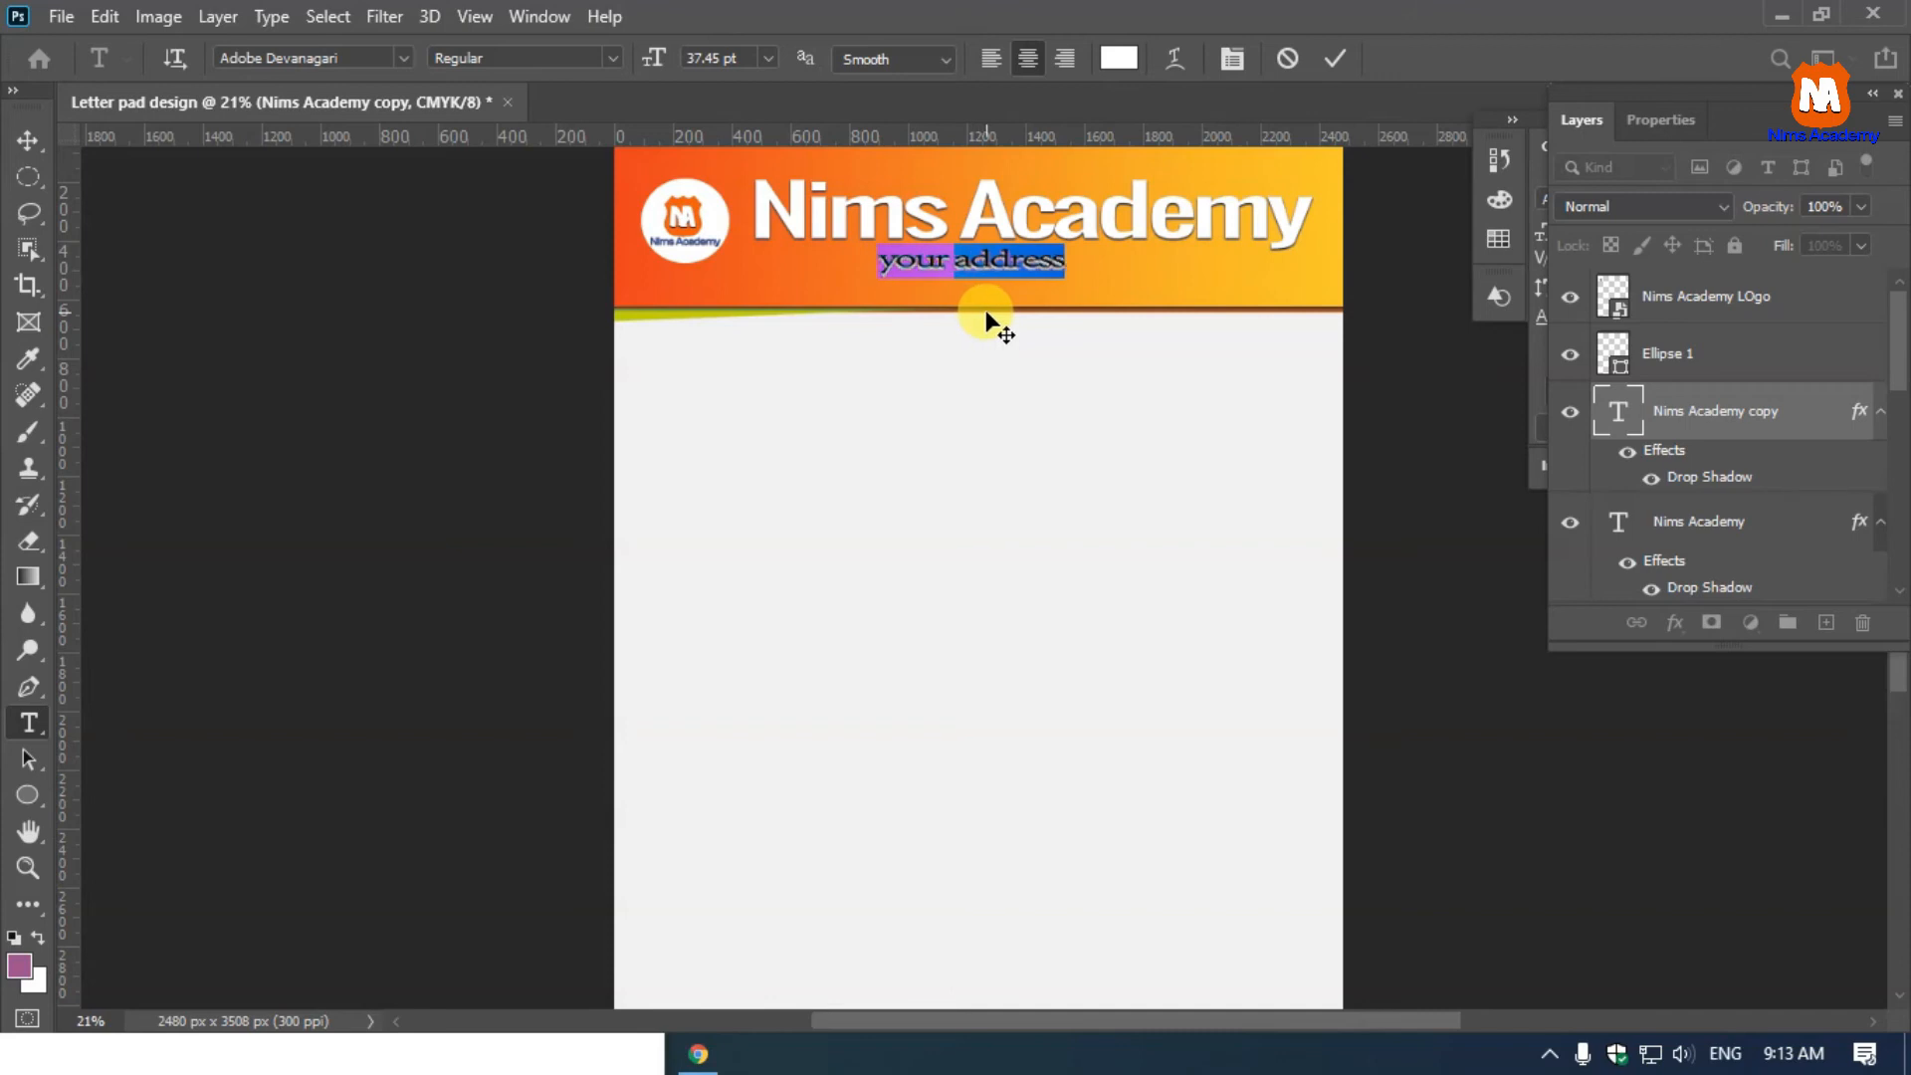
Hide the drop shadow on the "your address" text, commit the edit and deselect the layer
{"action": "left_click", "coordinate": [1657, 485]}
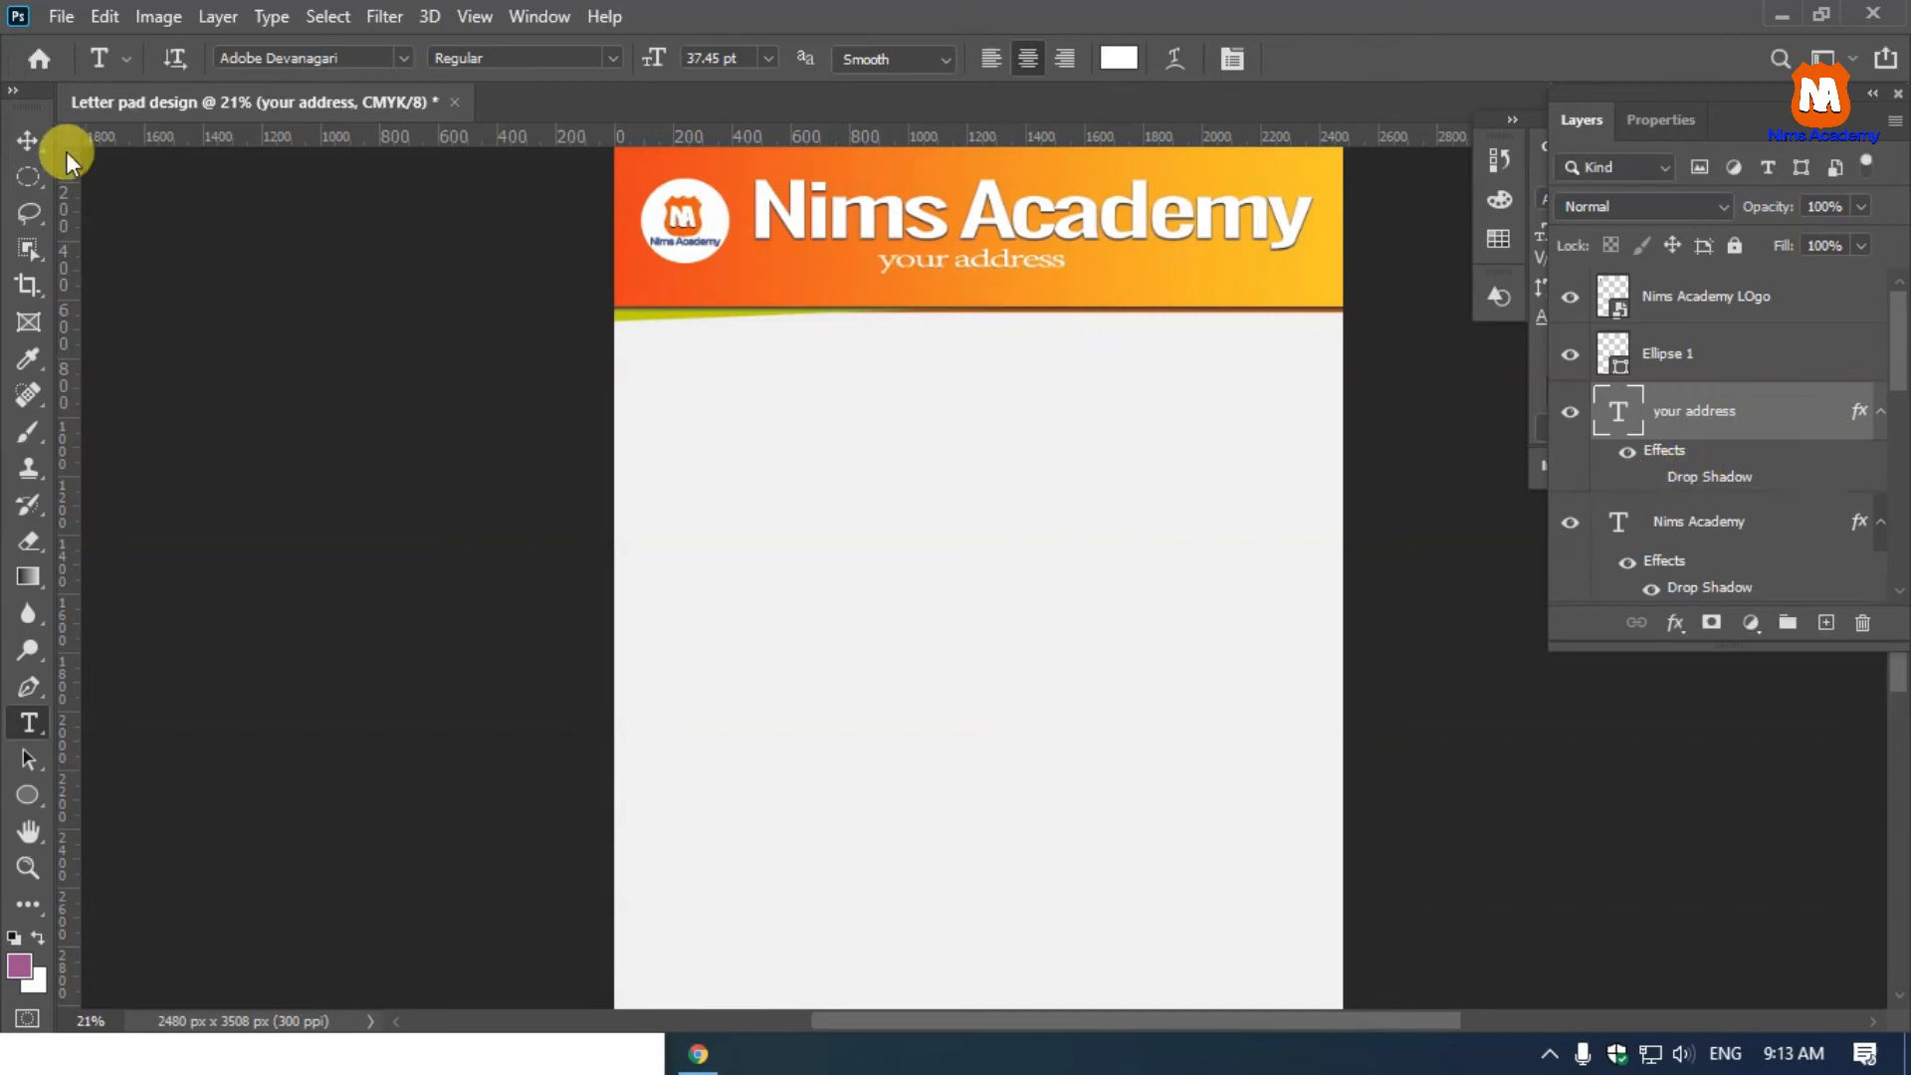
{"action": "left_click", "coordinate": [28, 139]}
{"action": "left_click", "coordinate": [942, 313]}
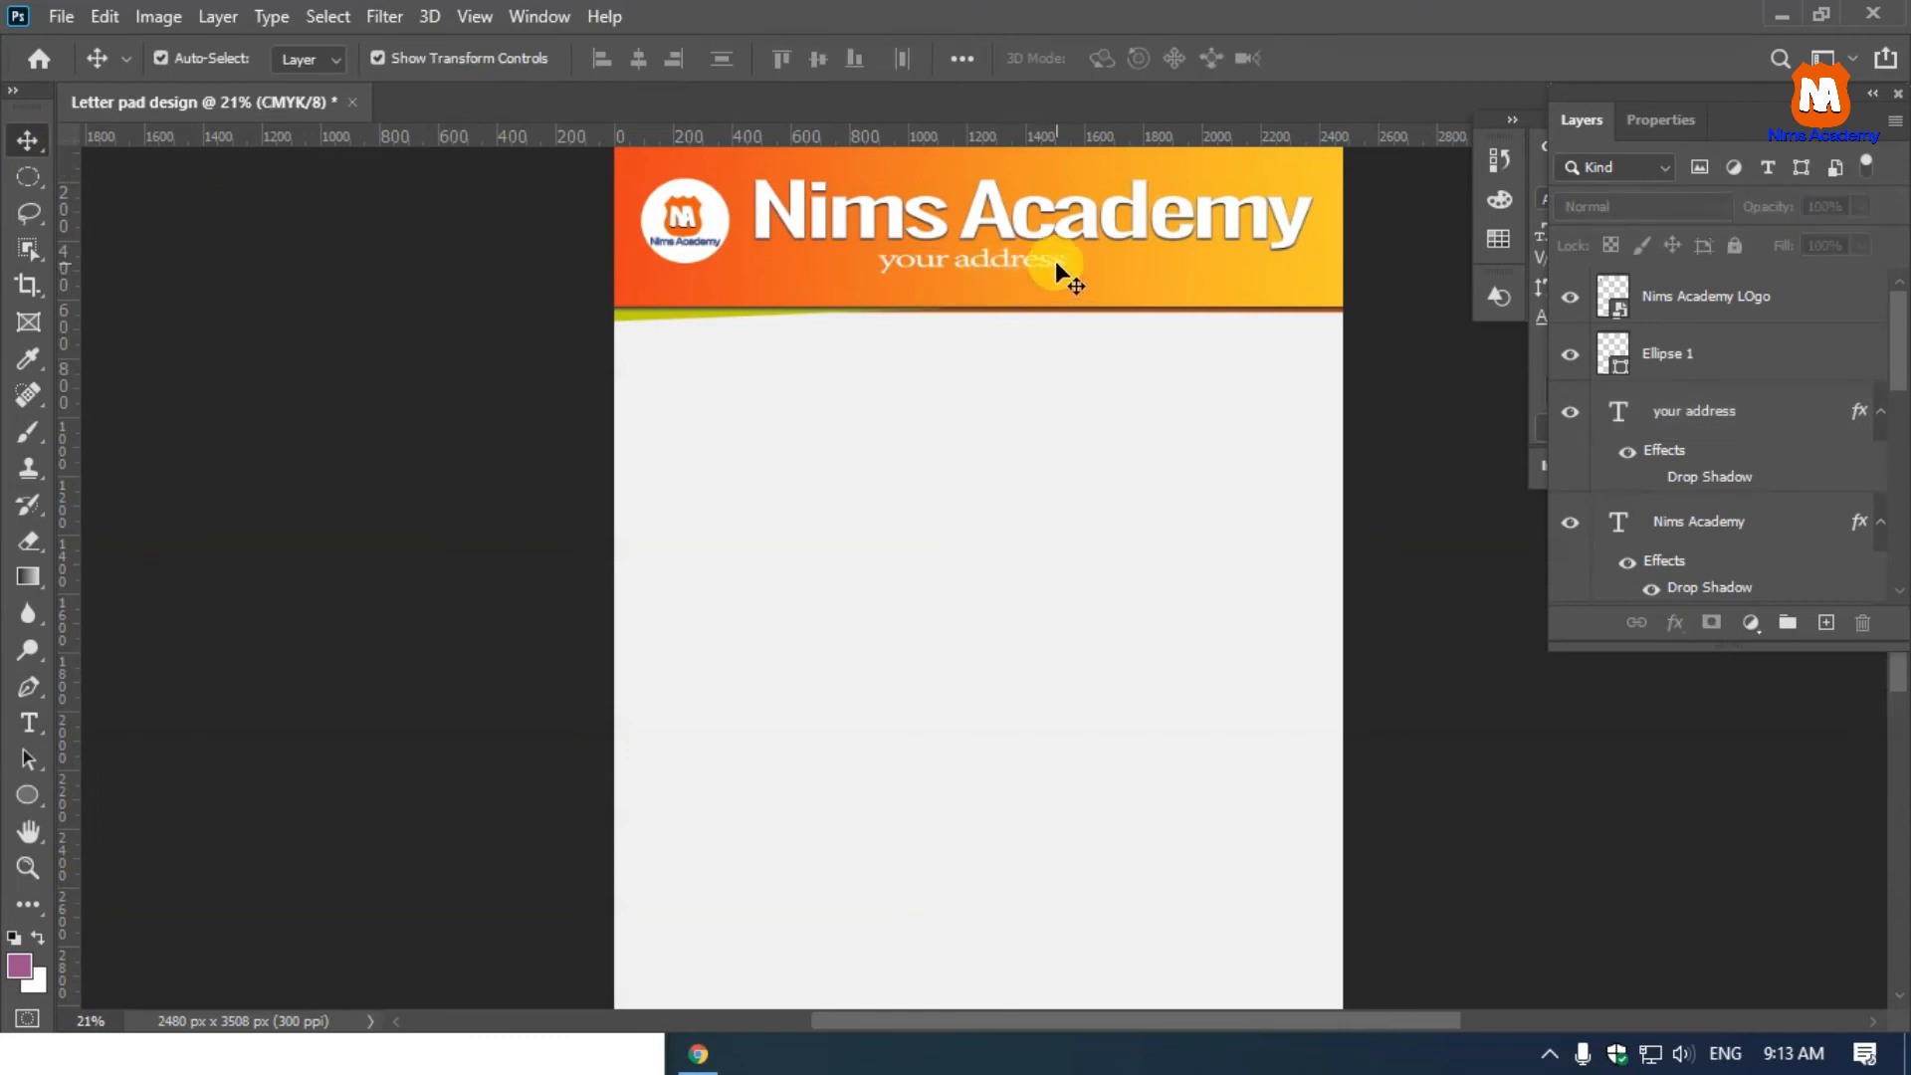
Duplicate the "your address" text to the header's lower right corner and replace the copy's text with "contact no"
{"action": "left_click_drag", "start_coordinate": [998, 267], "coordinate": [1251, 291]}
{"action": "double_click", "coordinate": [1245, 283]}
{"action": "key", "text": "ctrl+a"}
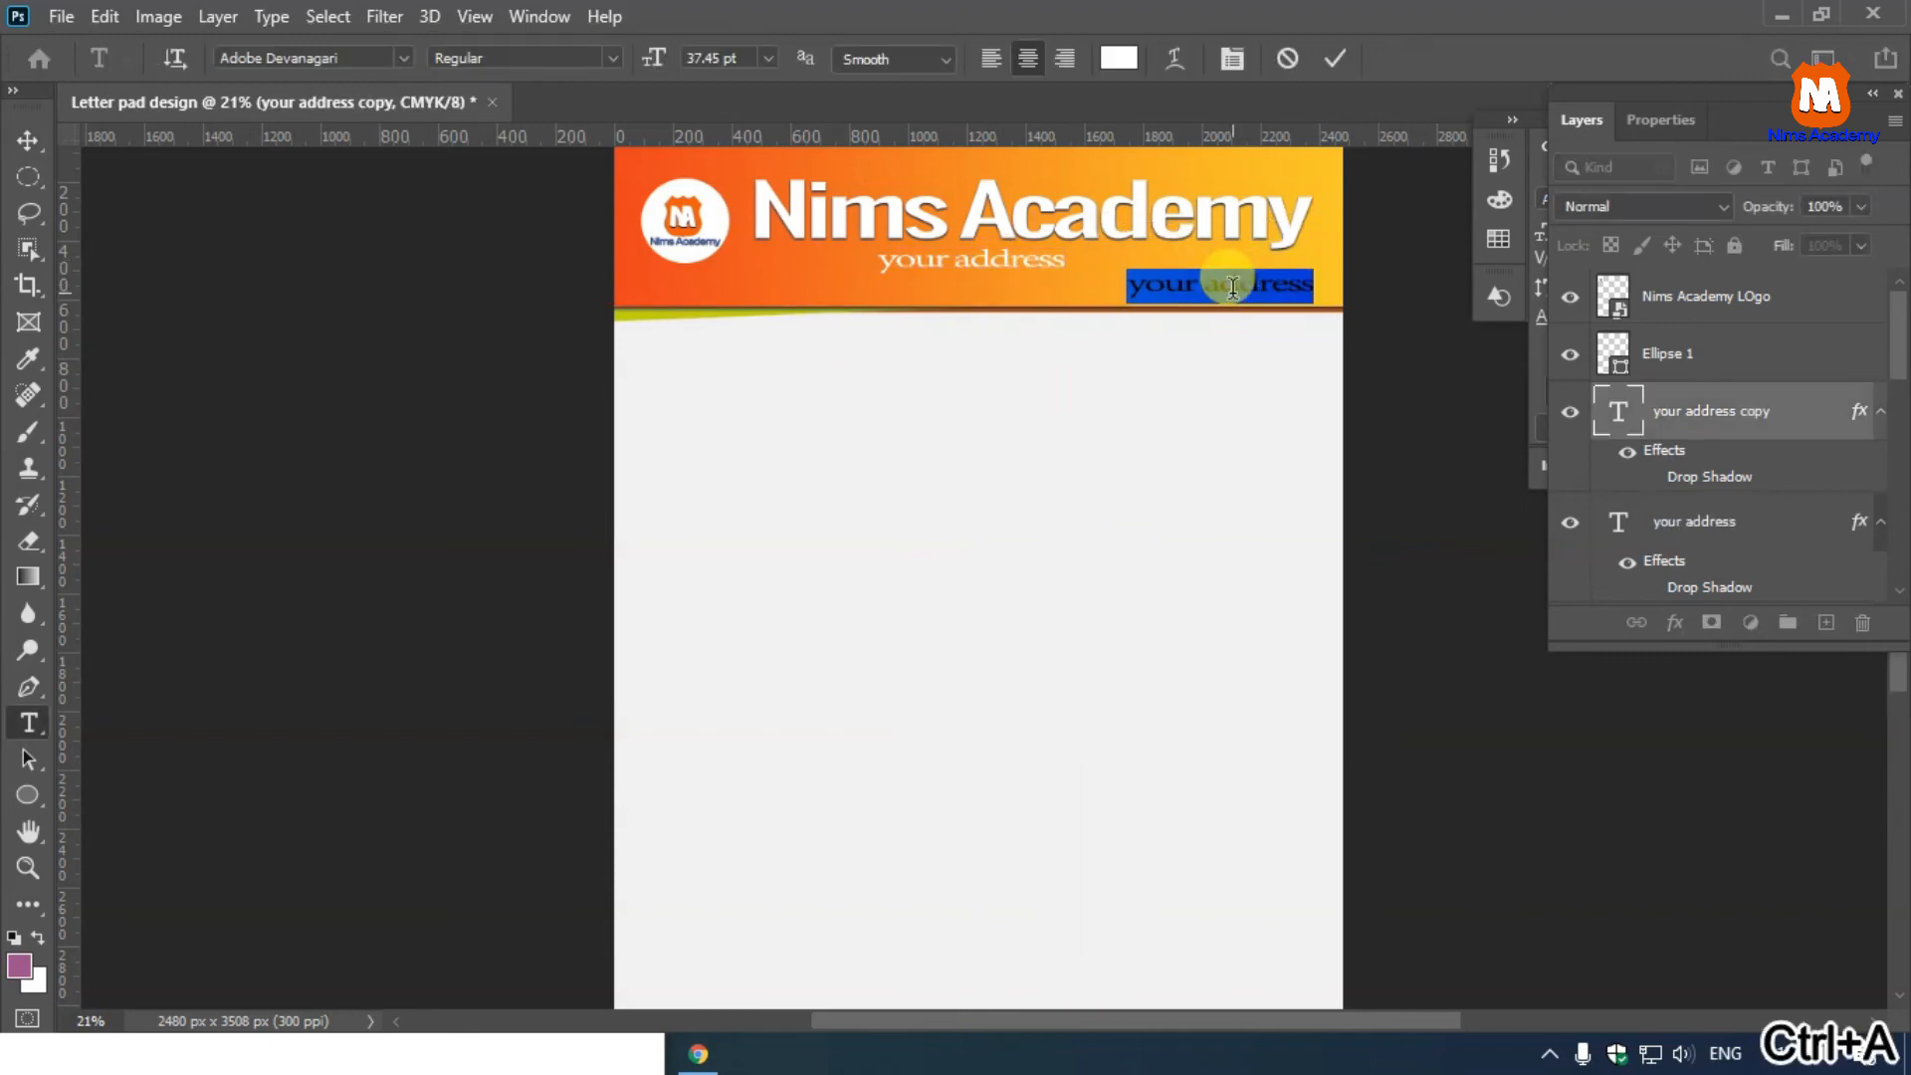
{"action": "type", "text": "contac"}
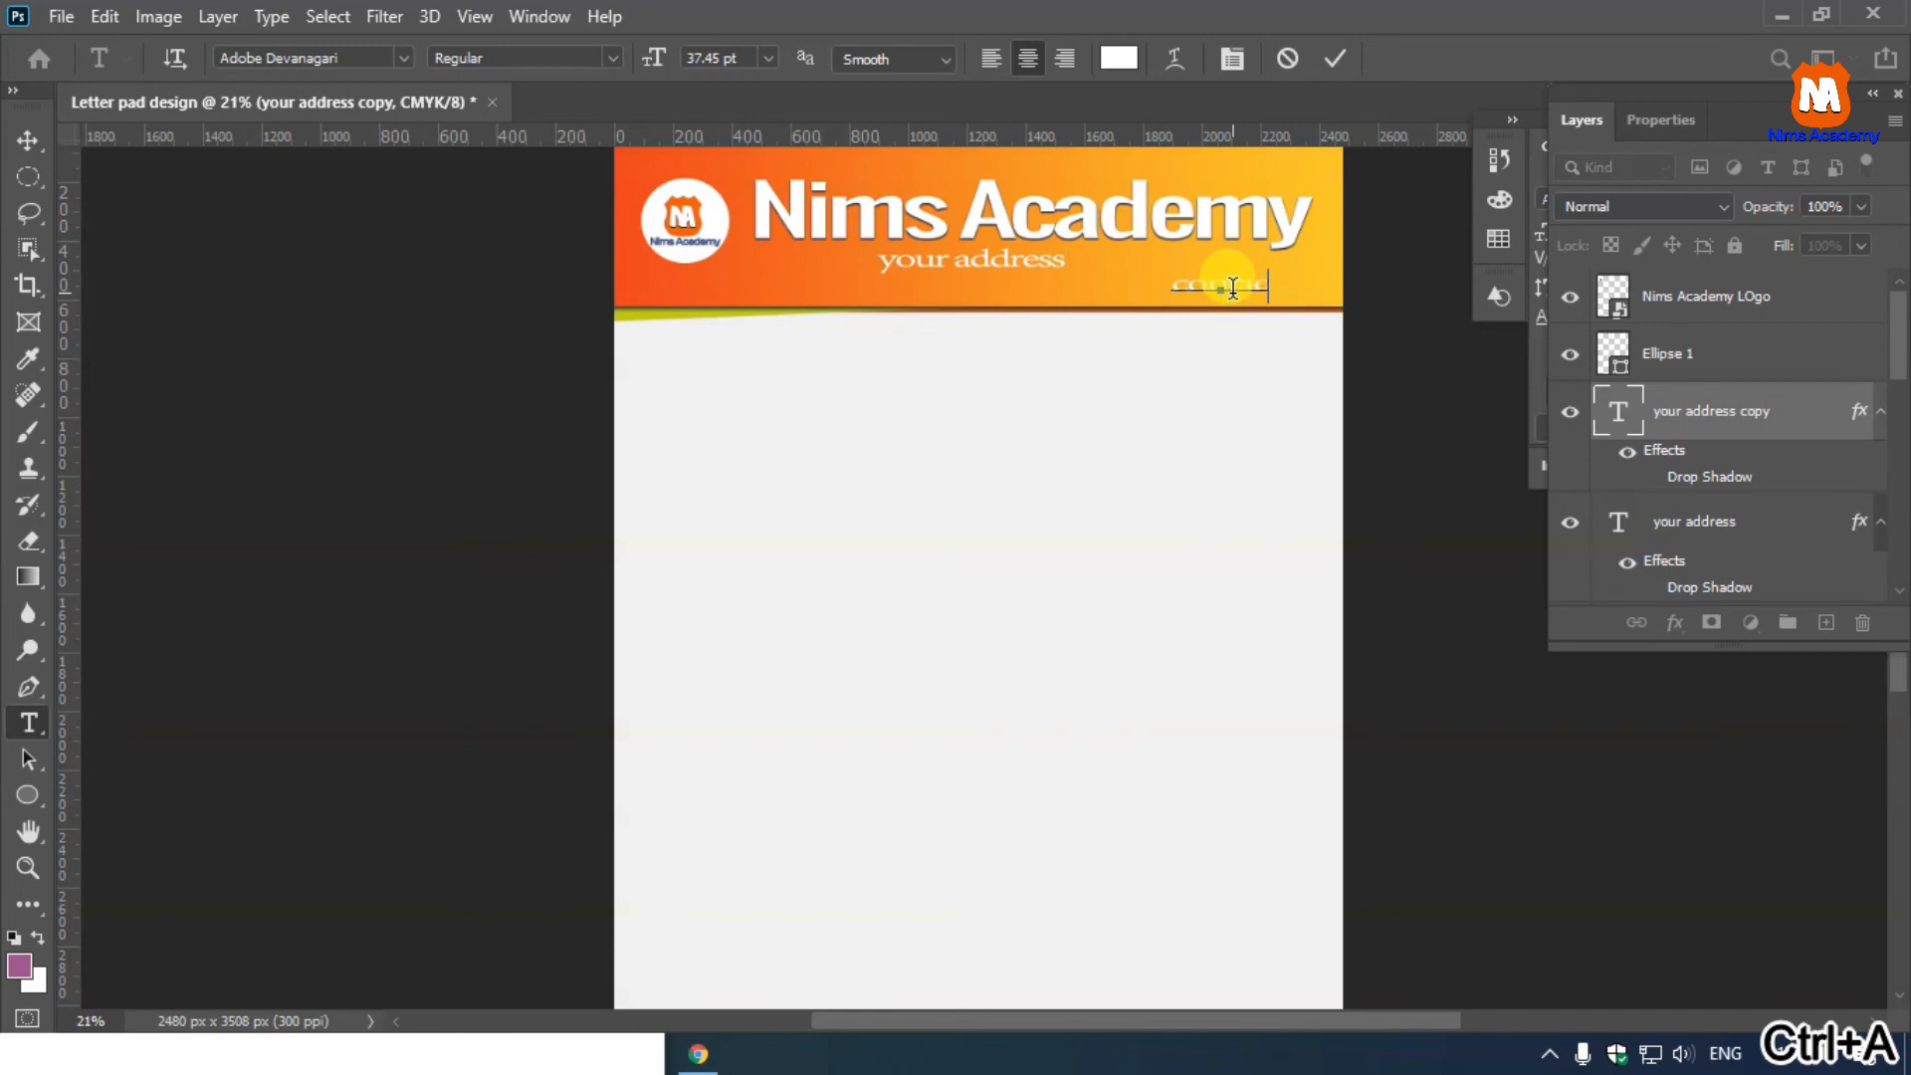
{"action": "type", "text": "t no"}
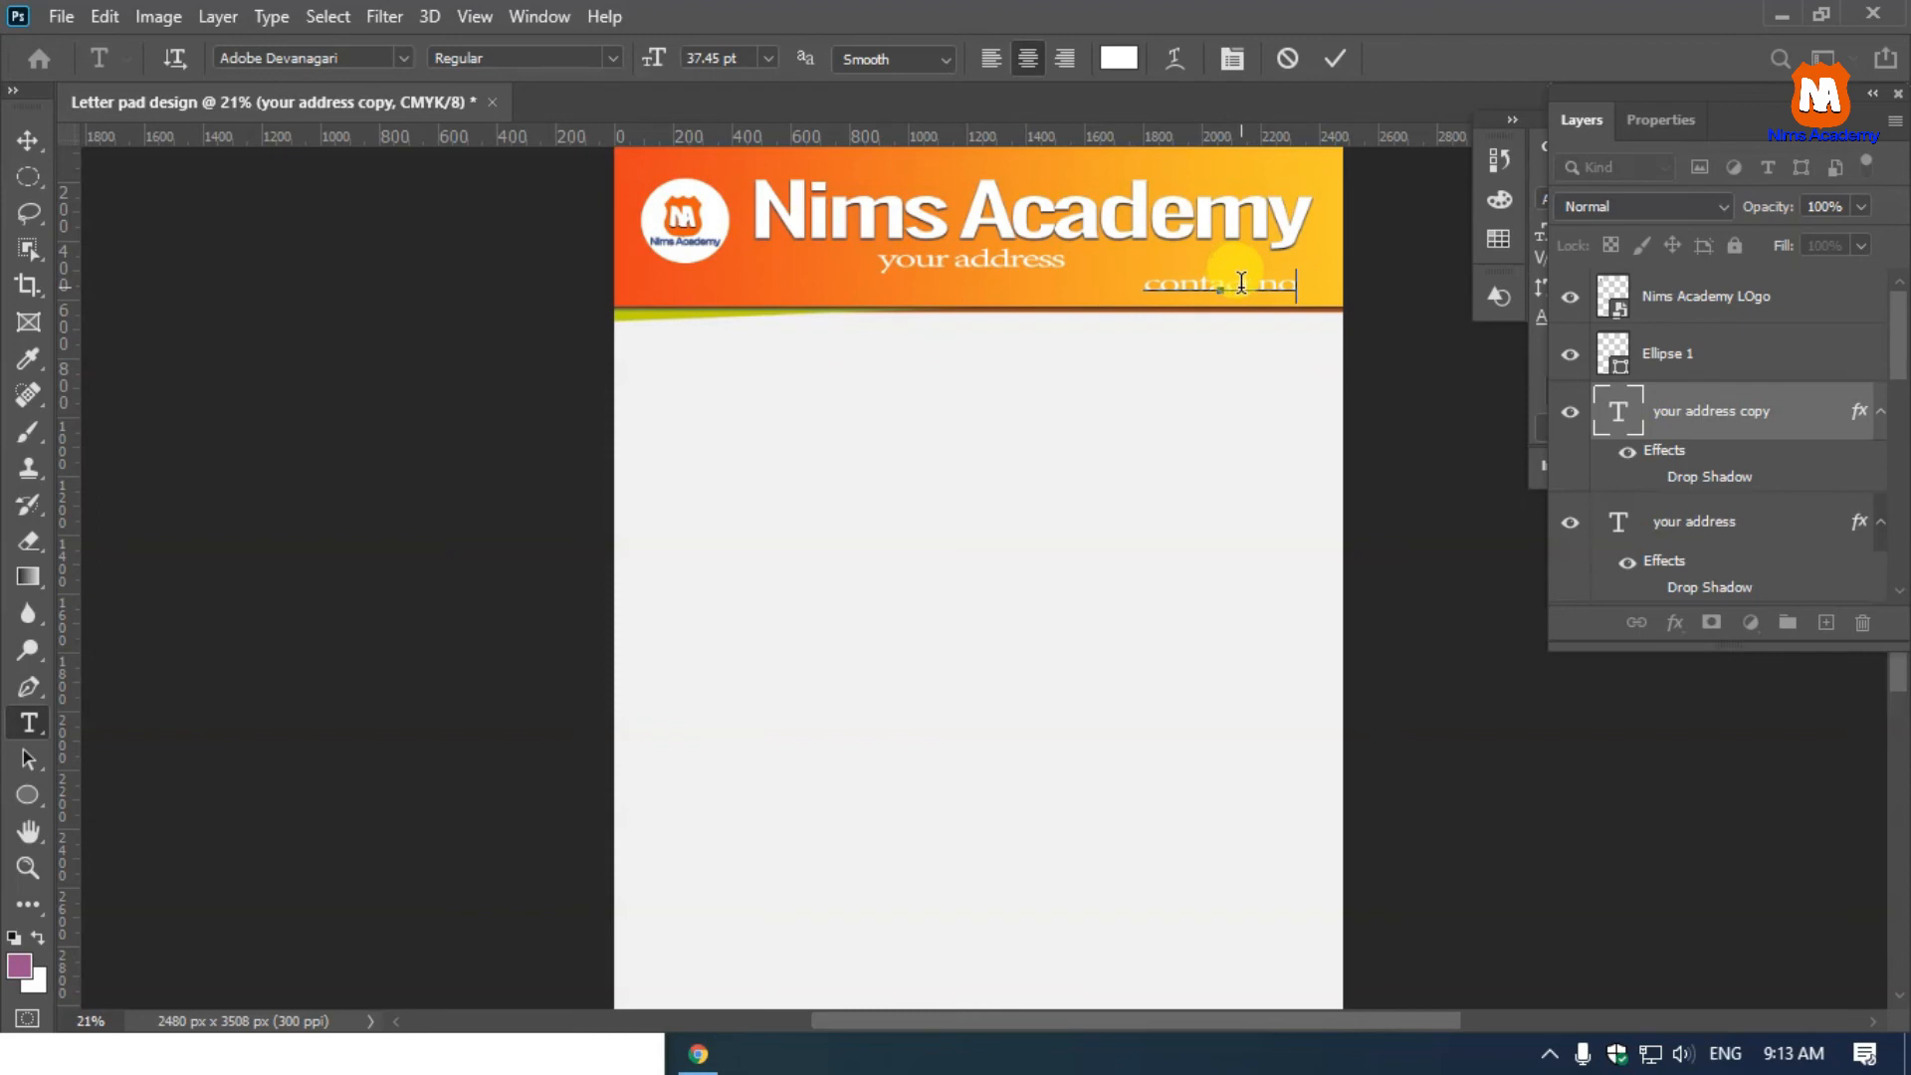
Change the "contact no" text color to black and commit the text edit
{"action": "key", "text": "ctrl+a"}
{"action": "left_click", "coordinate": [1117, 57]}
{"action": "left_click_drag", "start_coordinate": [1224, 307], "coordinate": [1144, 764]}
{"action": "left_click", "coordinate": [1780, 263]}
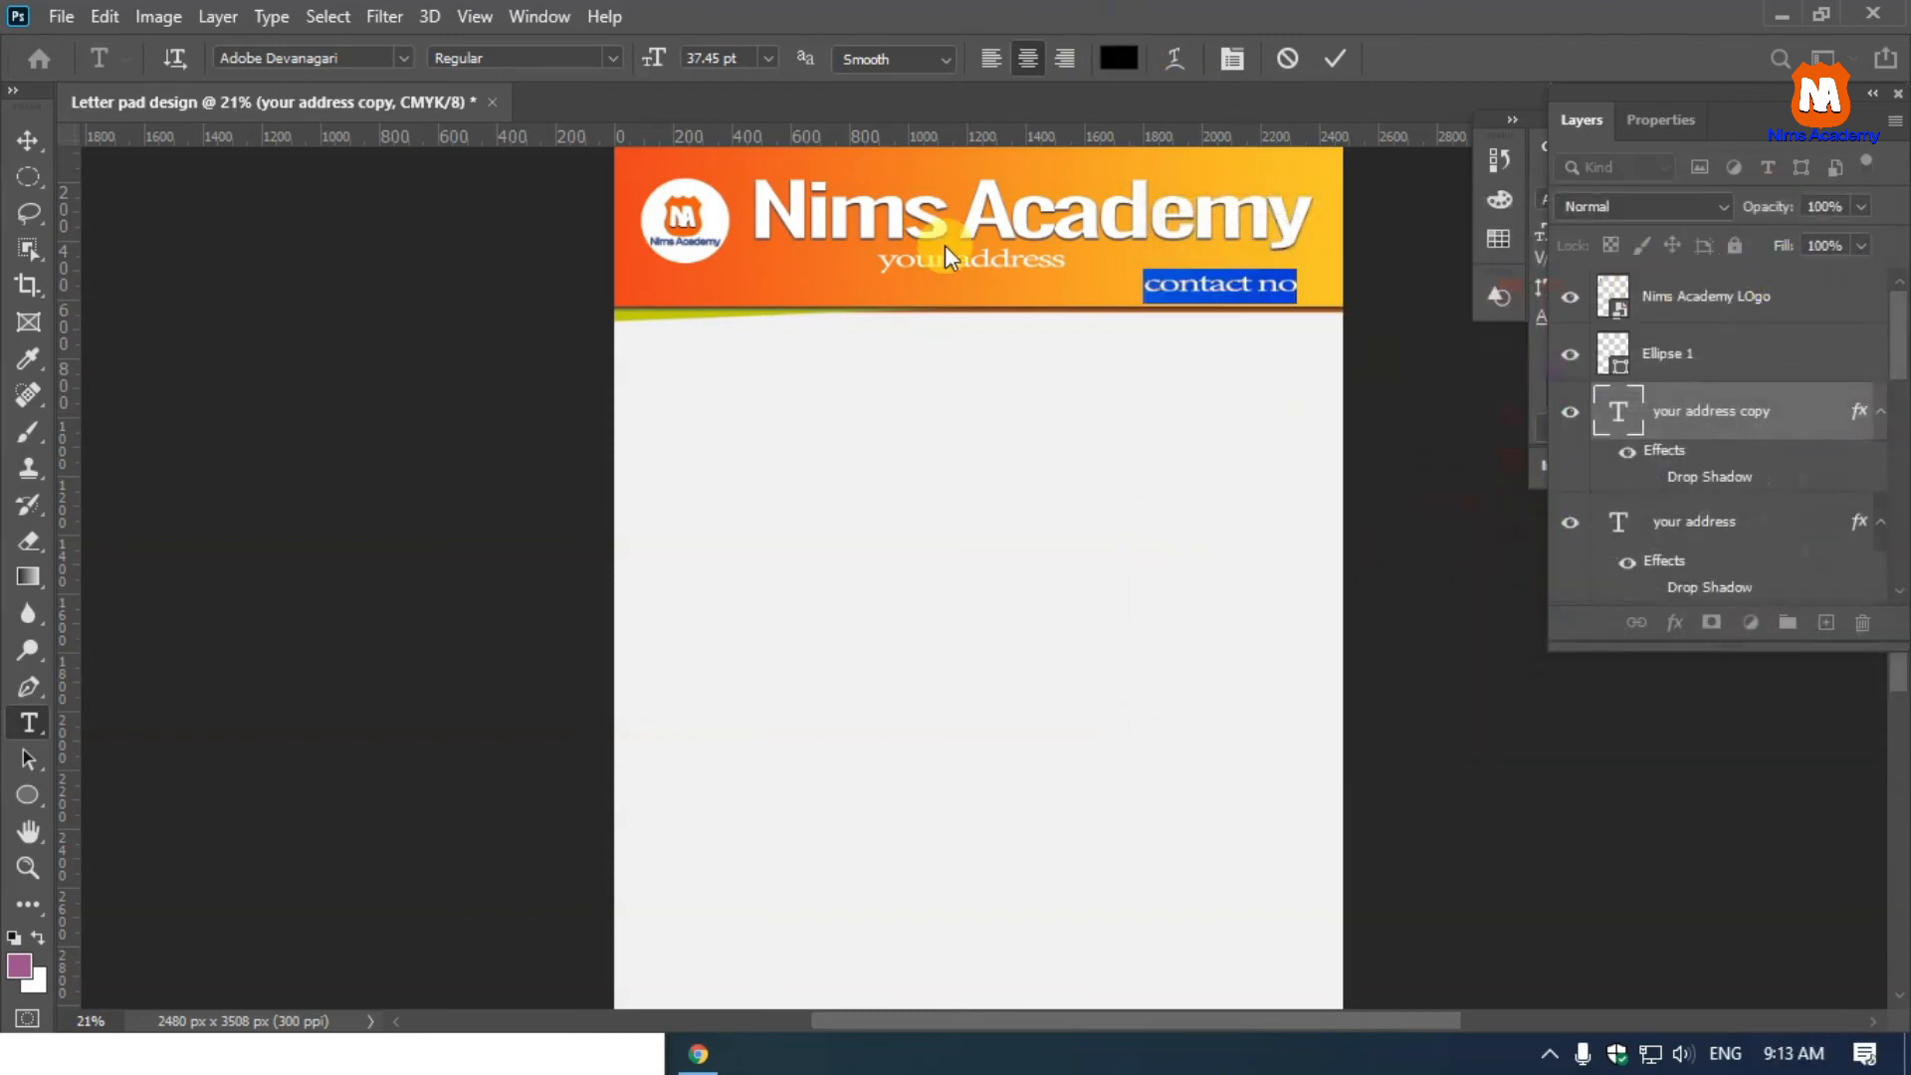
{"action": "left_click", "coordinate": [29, 144]}
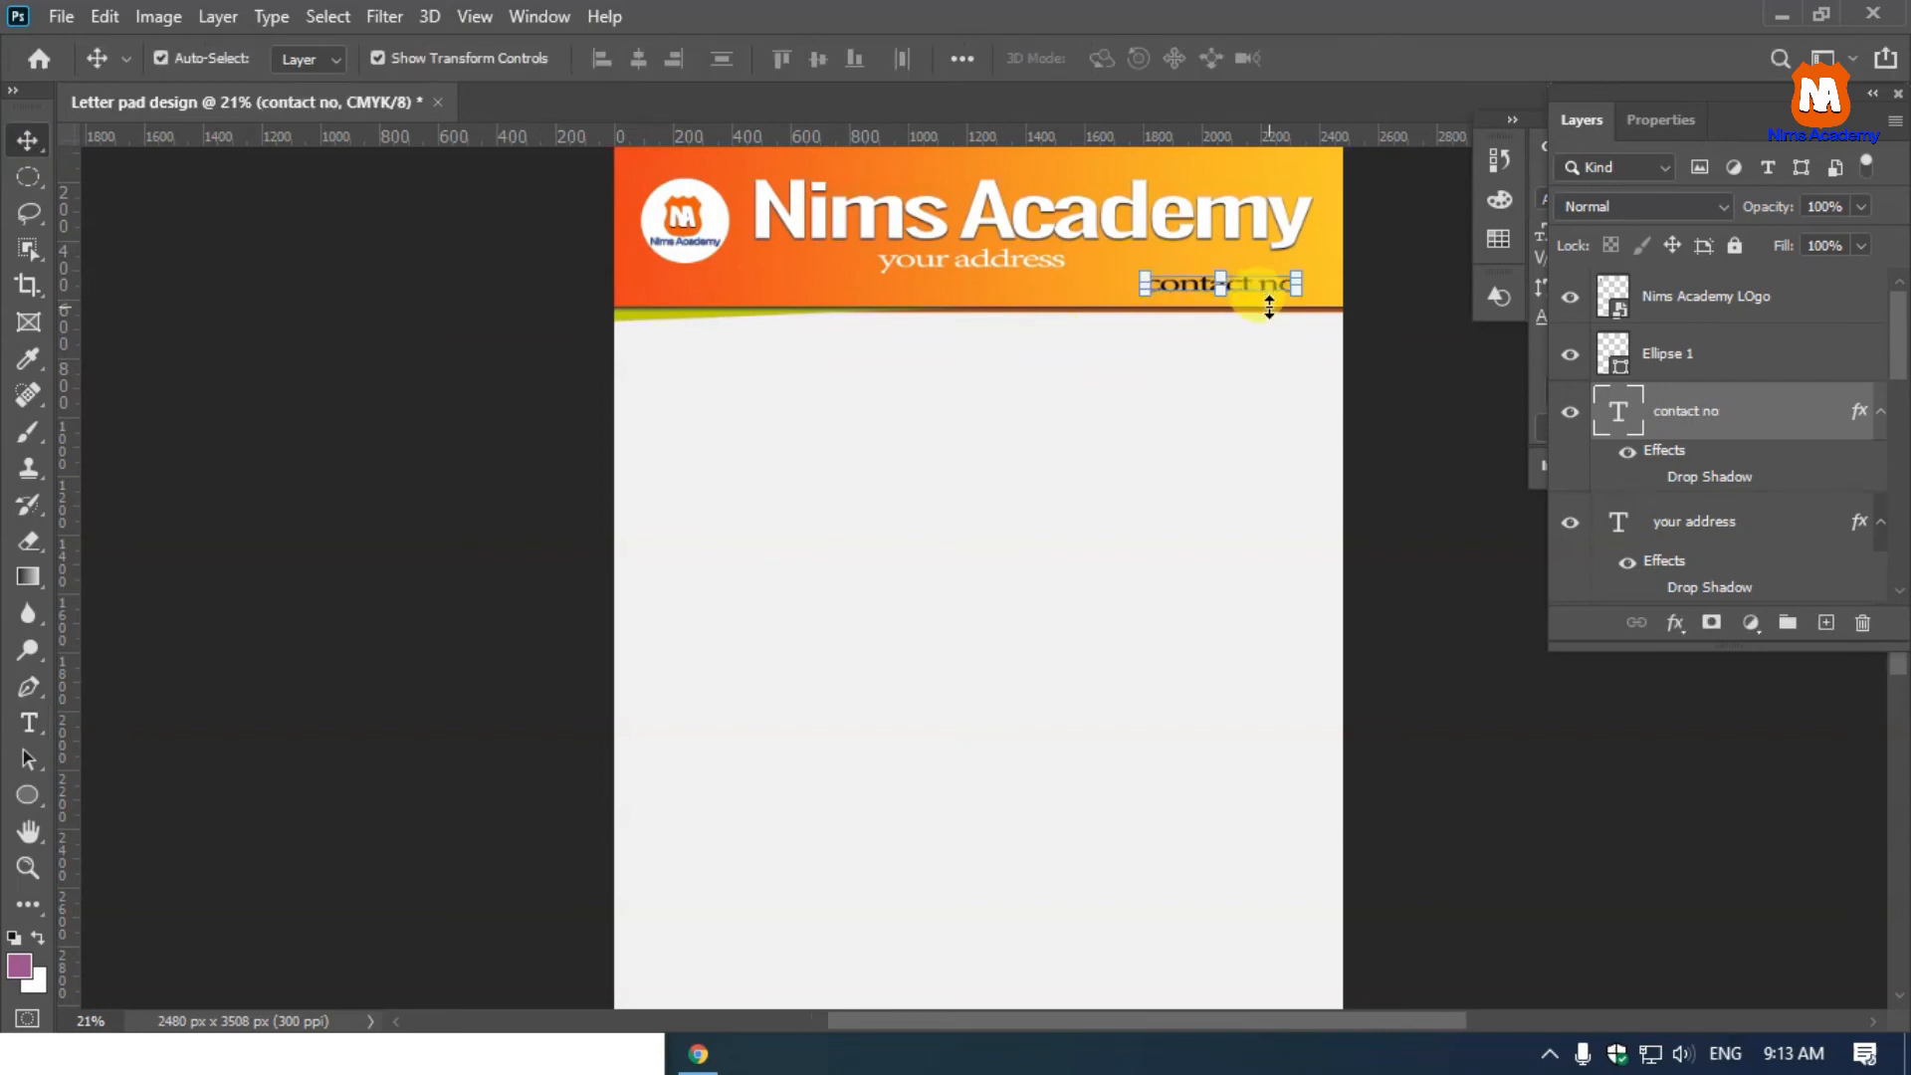
{"action": "scroll", "coordinate": [1268, 303], "scroll_direction": "up", "scroll_amount": 5}
{"action": "left_click_drag", "start_coordinate": [1342, 254], "coordinate": [1246, 288]}
{"action": "key", "text": "Return"}
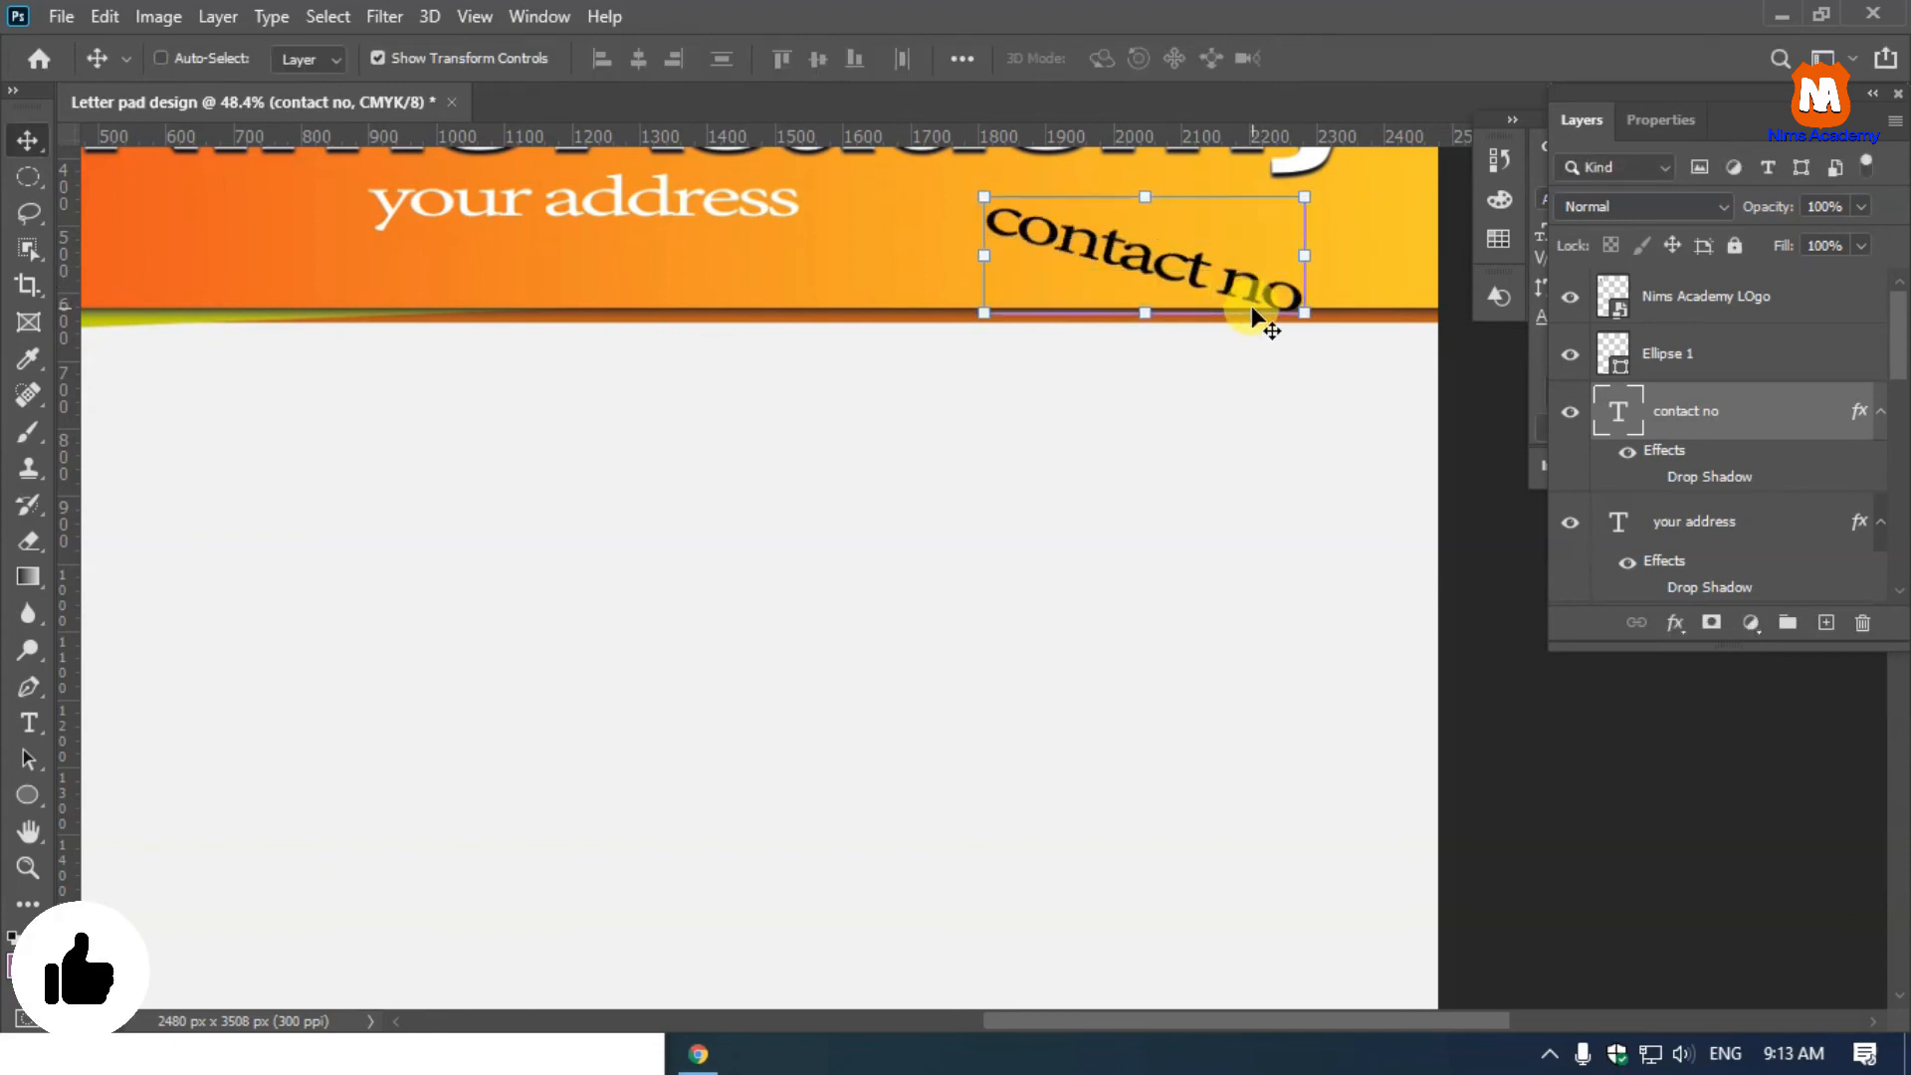
{"action": "key", "text": "ctrl+z"}
Duplicate the "contact no" text to the header's lower left corner and replace the copy's text with "regno:-"
{"action": "left_click_drag", "start_coordinate": [1222, 254], "coordinate": [571, 275]}
{"action": "scroll", "coordinate": [1256, 276], "scroll_direction": "down", "scroll_amount": 3}
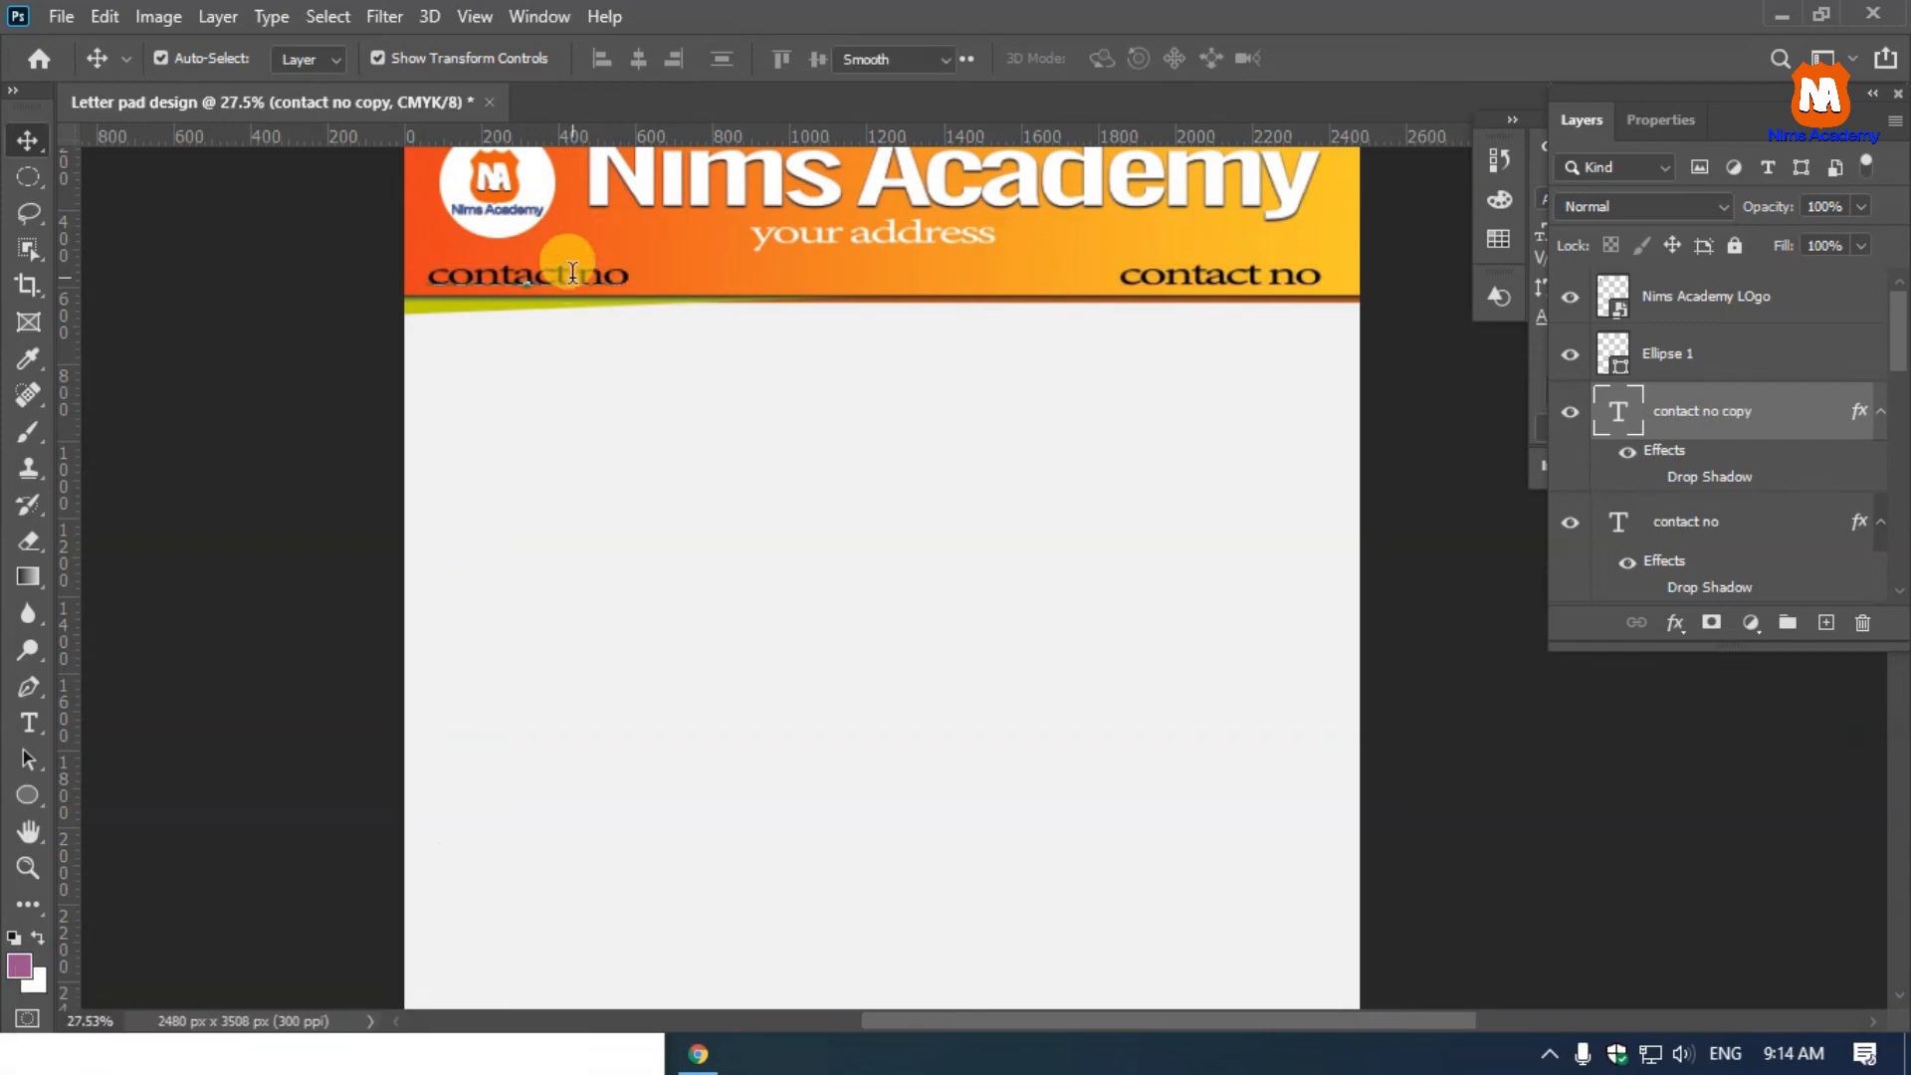
{"action": "double_click", "coordinate": [573, 272]}
{"action": "key", "text": "ctrl+a"}
{"action": "type", "text": "reg"}
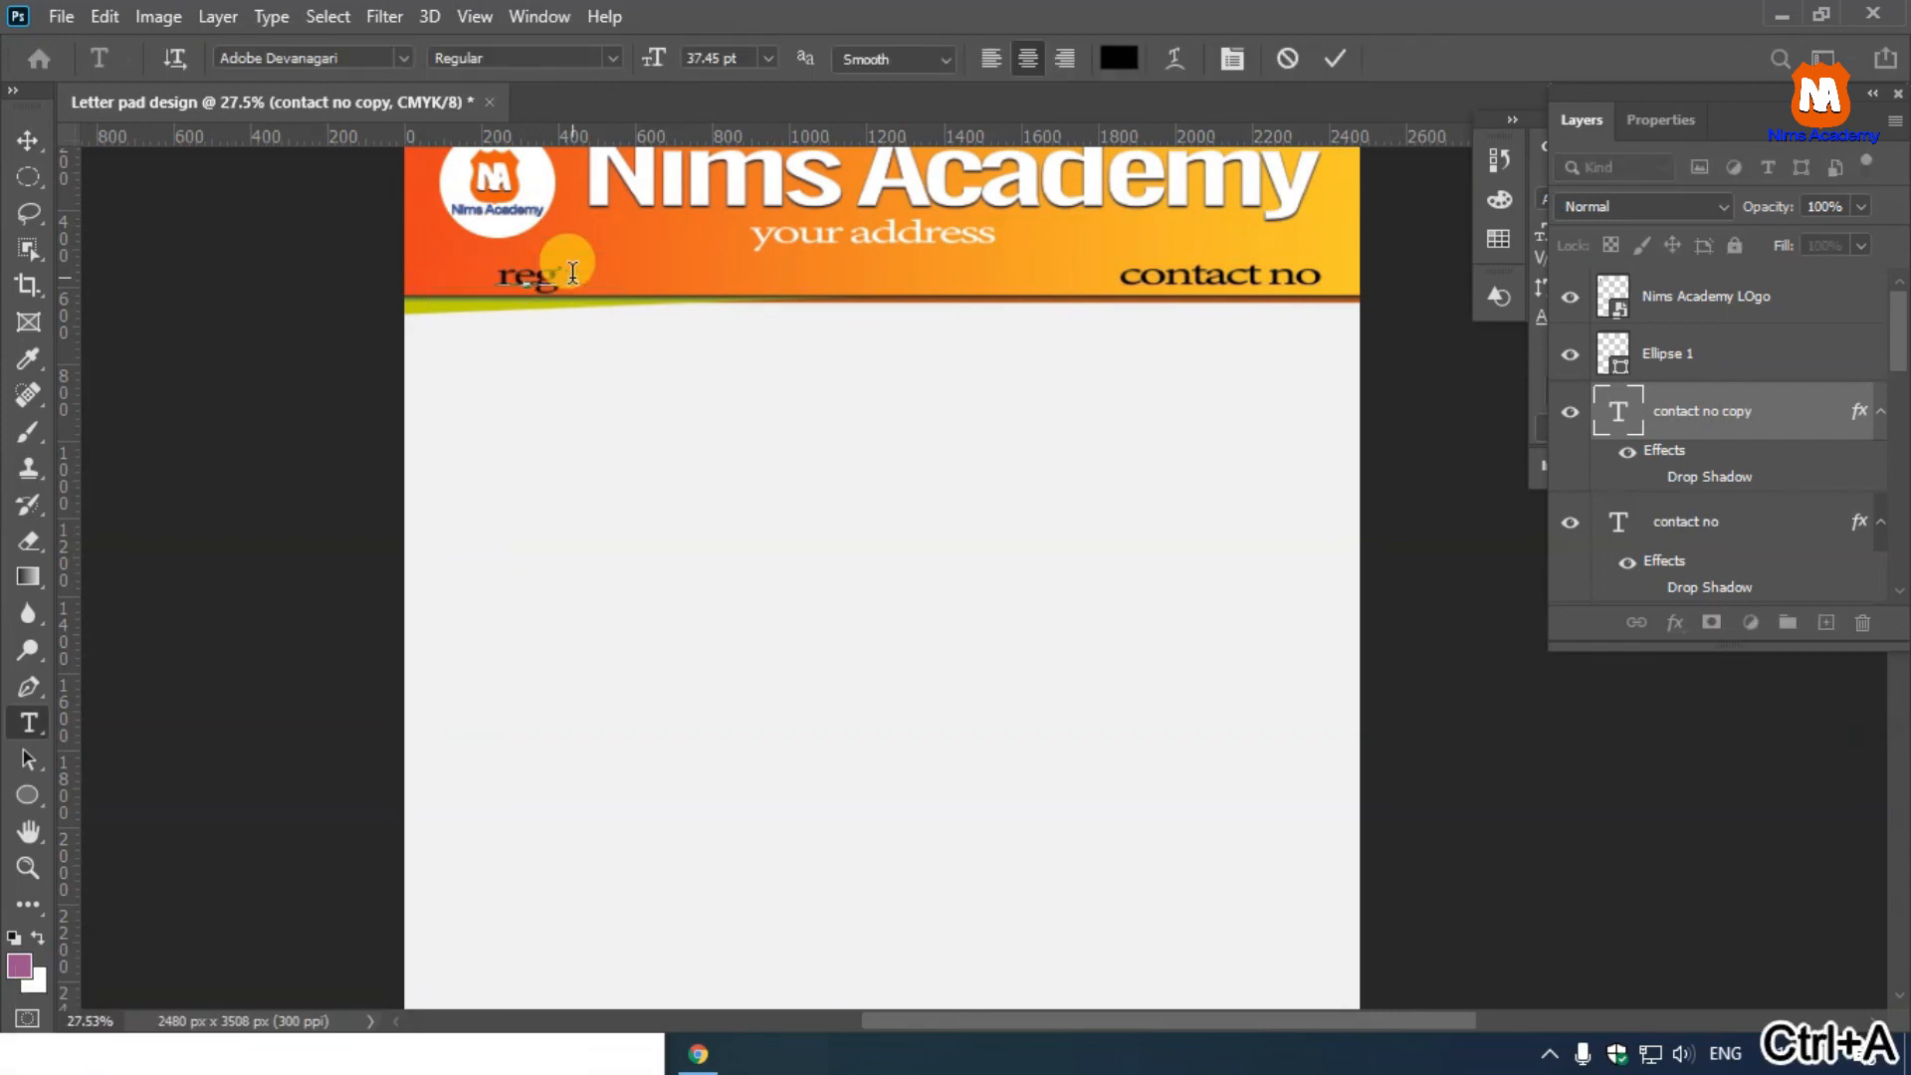
{"action": "type", "text": "no:"}
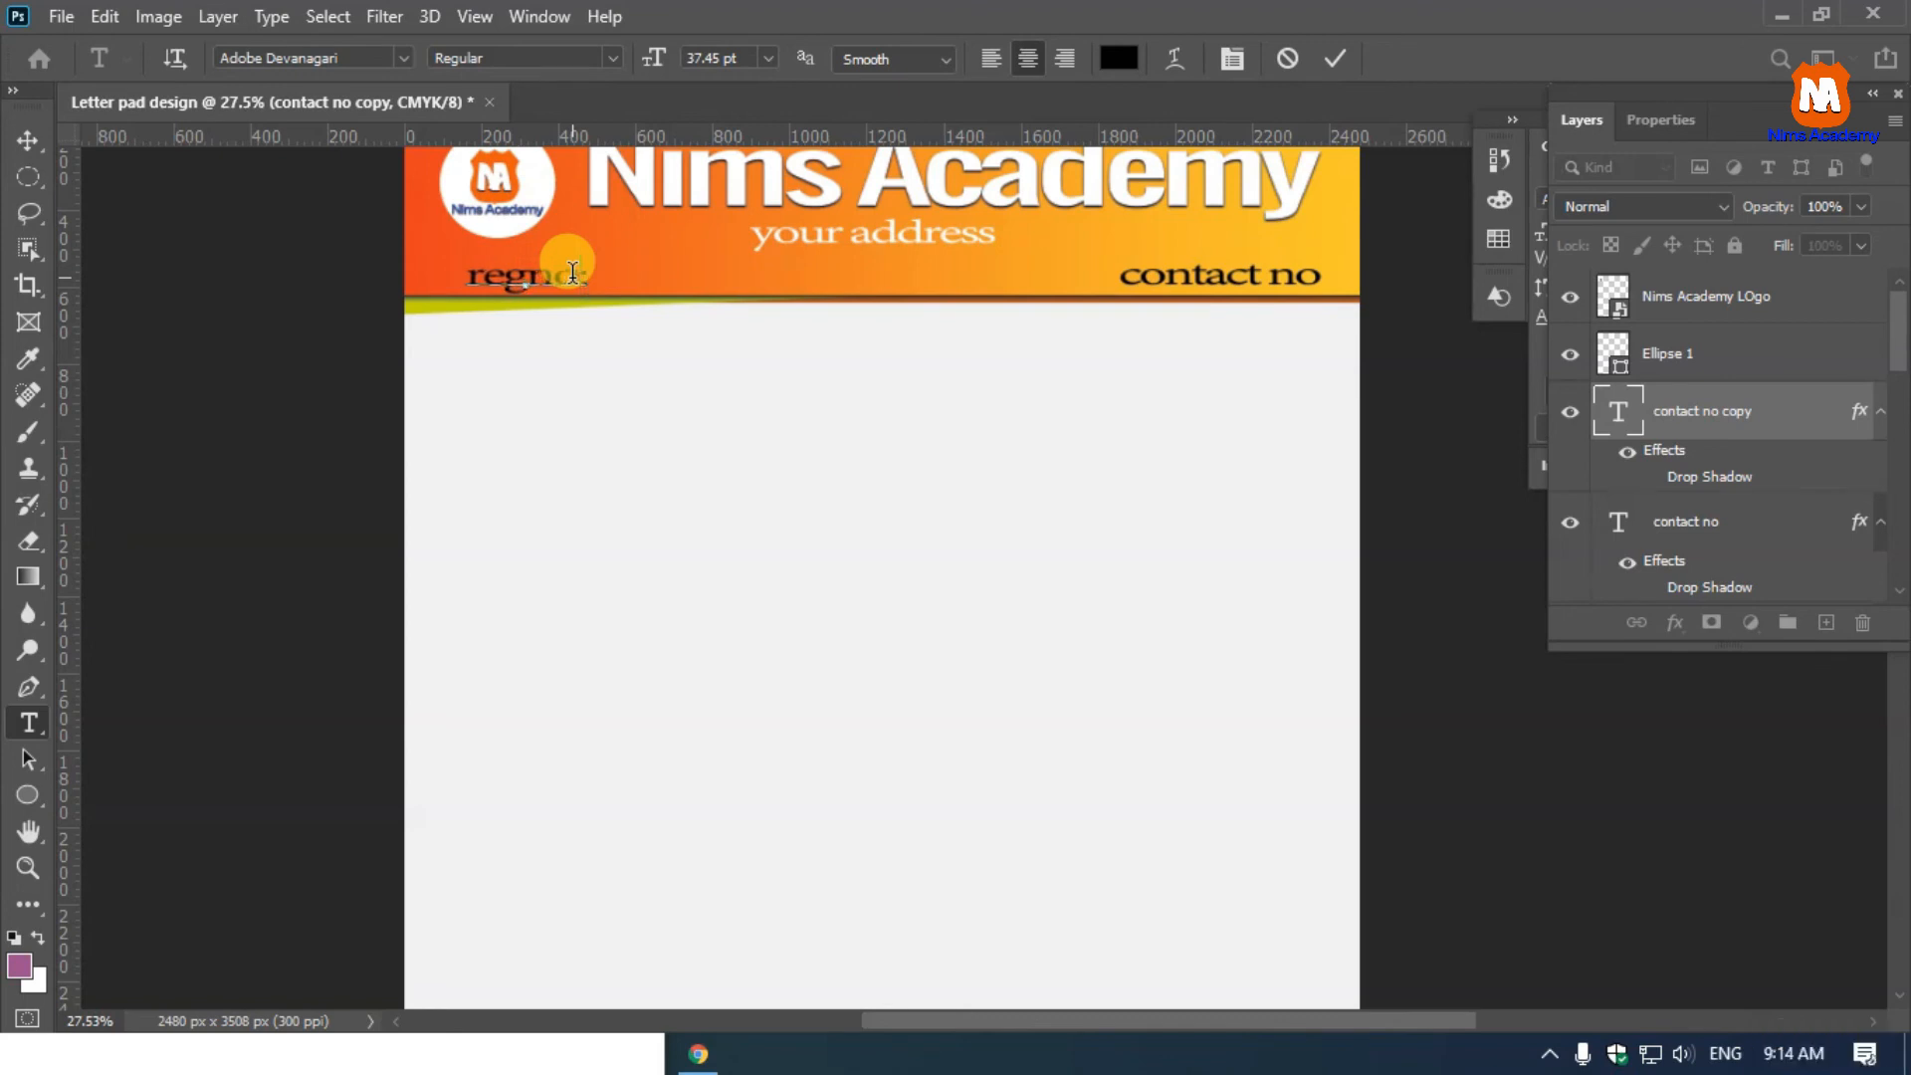
{"action": "type", "text": "-"}
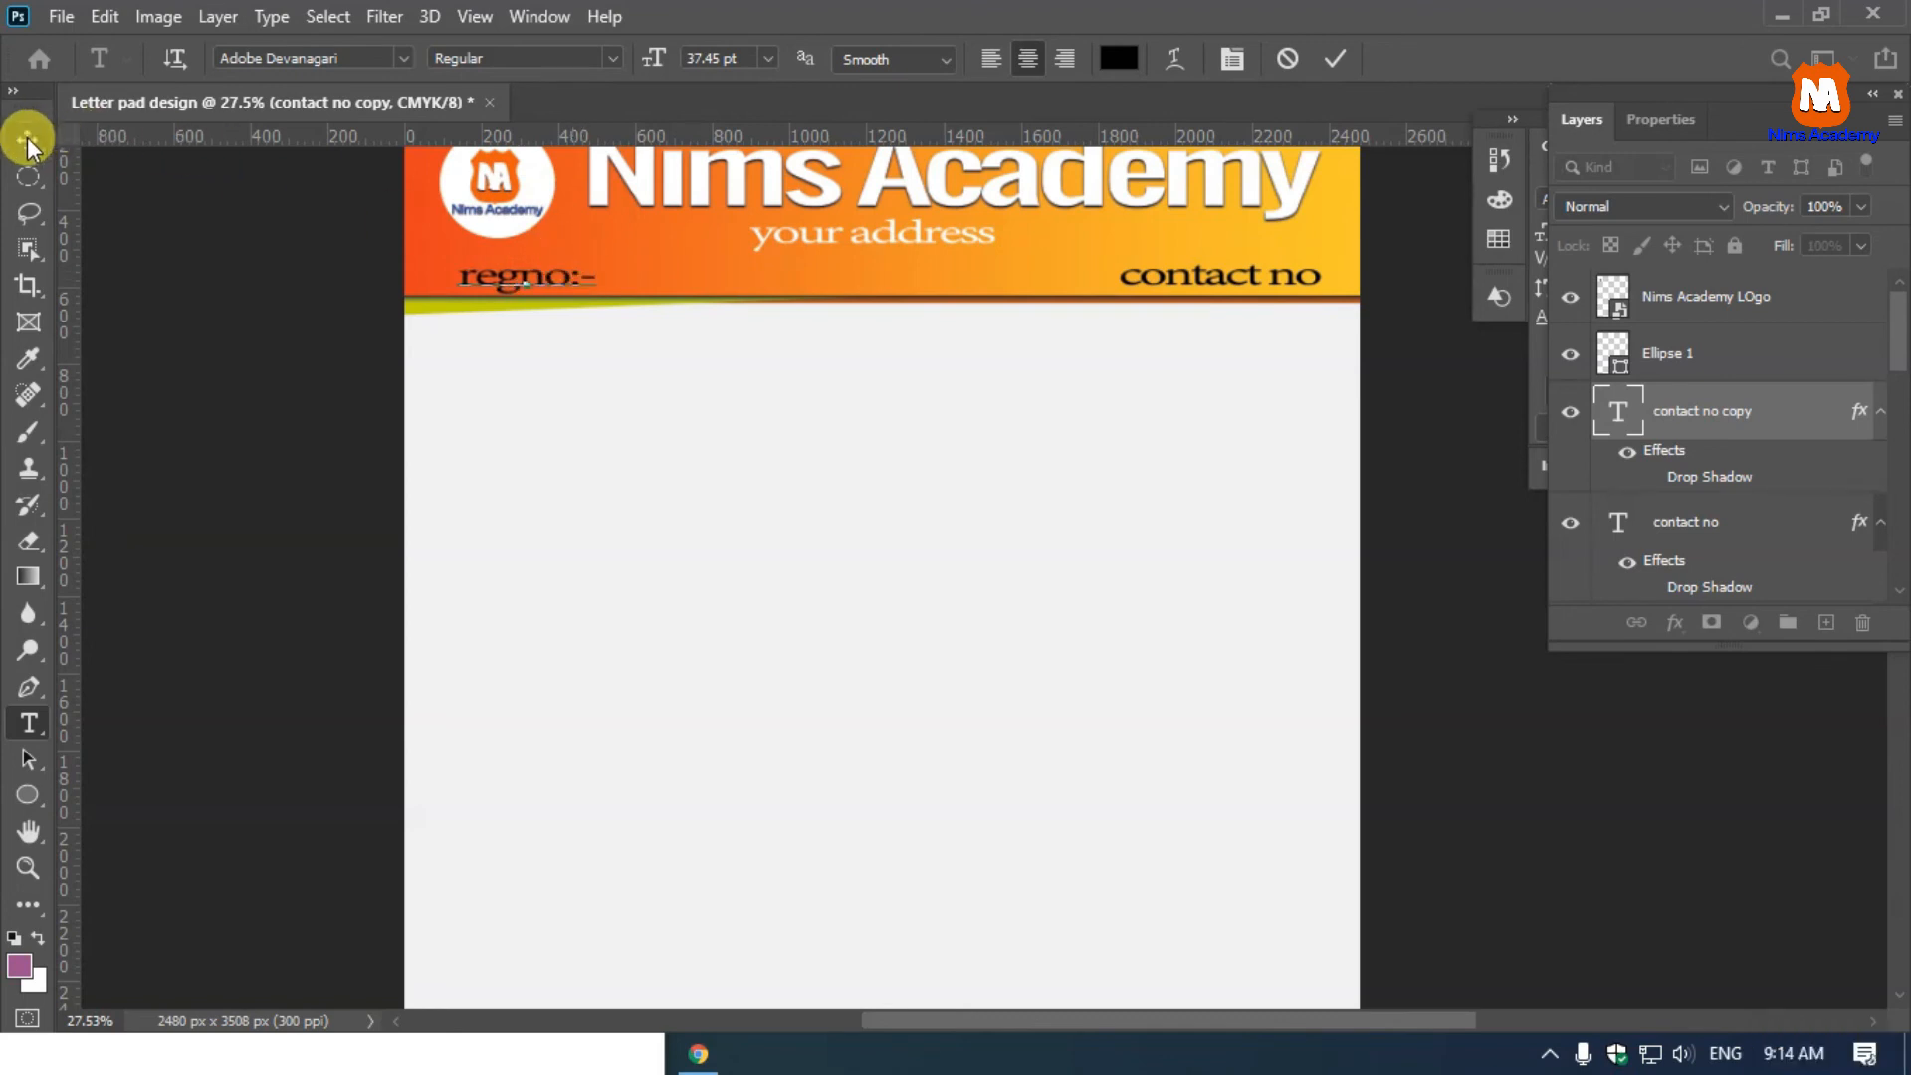
Commit the "regno:-" text and add the text "your website" on the left half of the footer band
{"action": "left_click", "coordinate": [27, 139]}
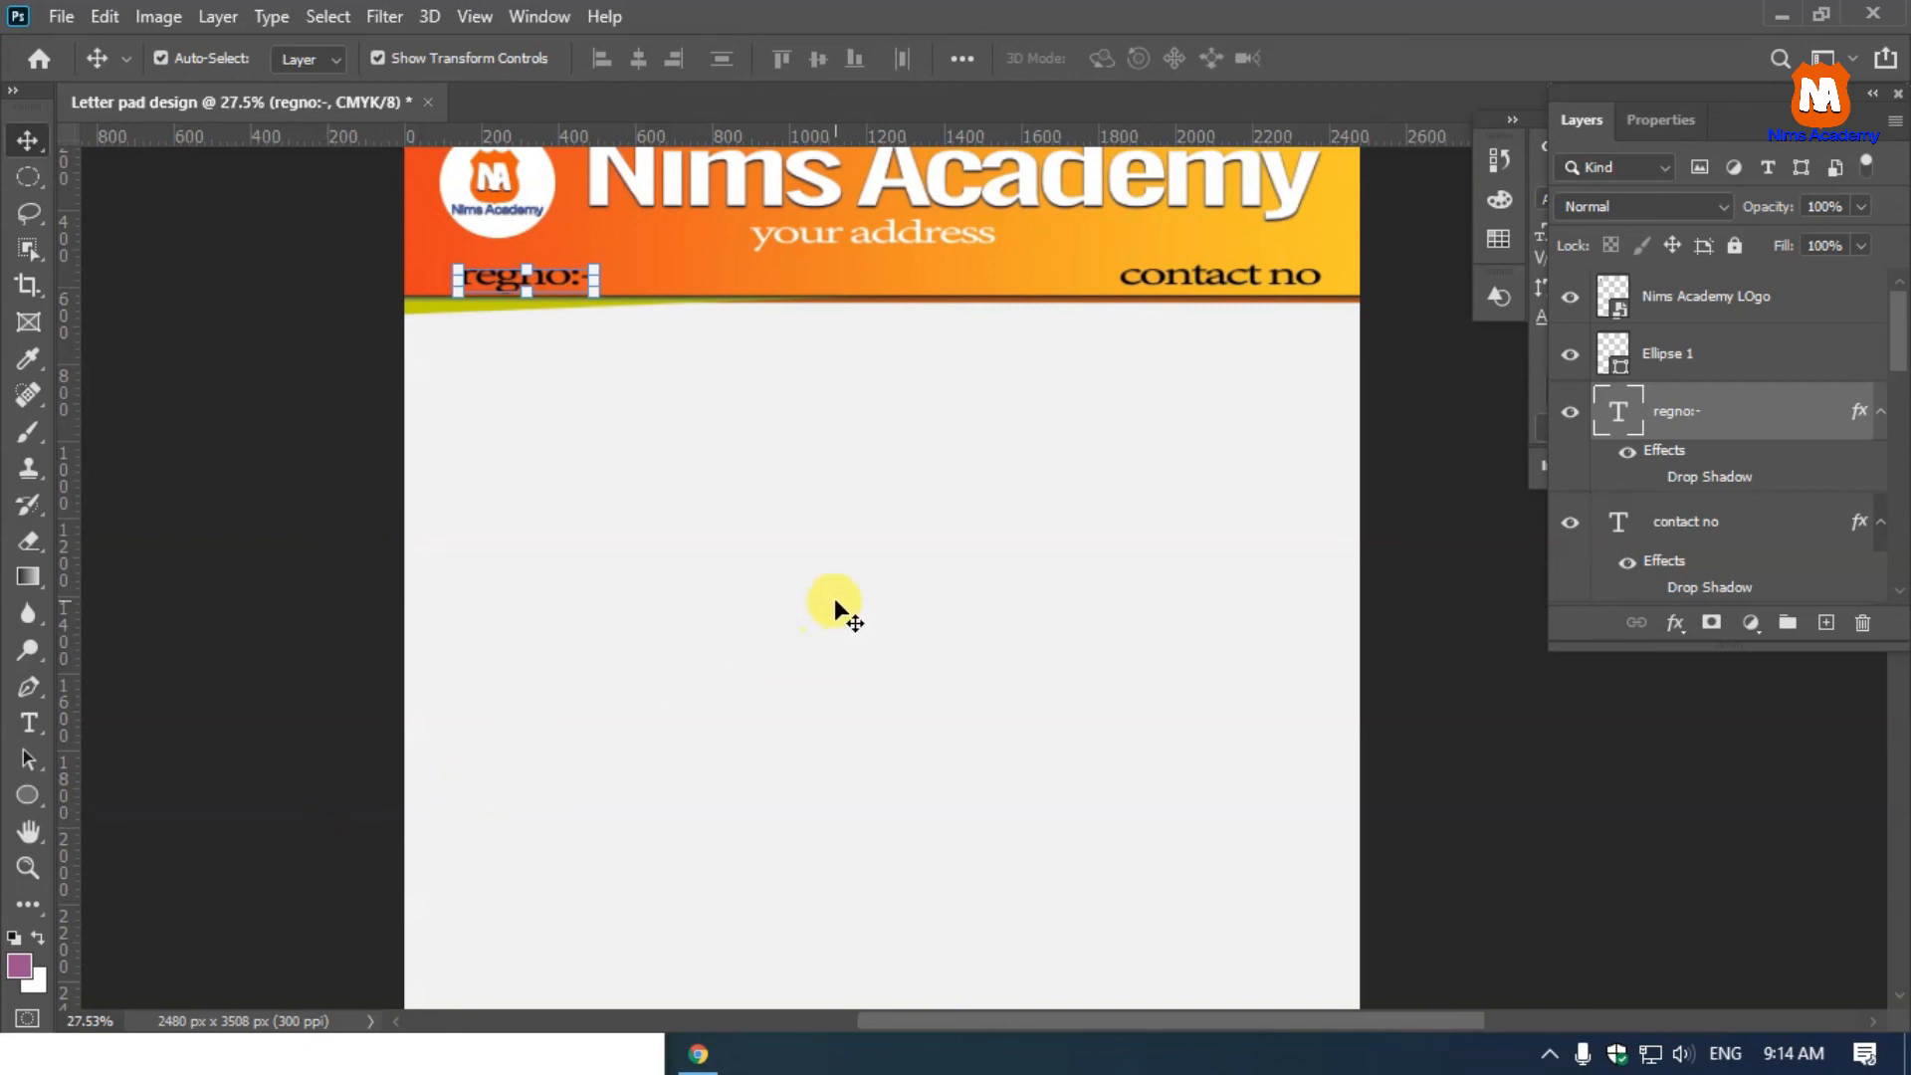
{"action": "scroll", "coordinate": [834, 599], "scroll_direction": "down", "scroll_amount": 4}
{"action": "scroll", "coordinate": [946, 950], "scroll_direction": "up", "scroll_amount": 2}
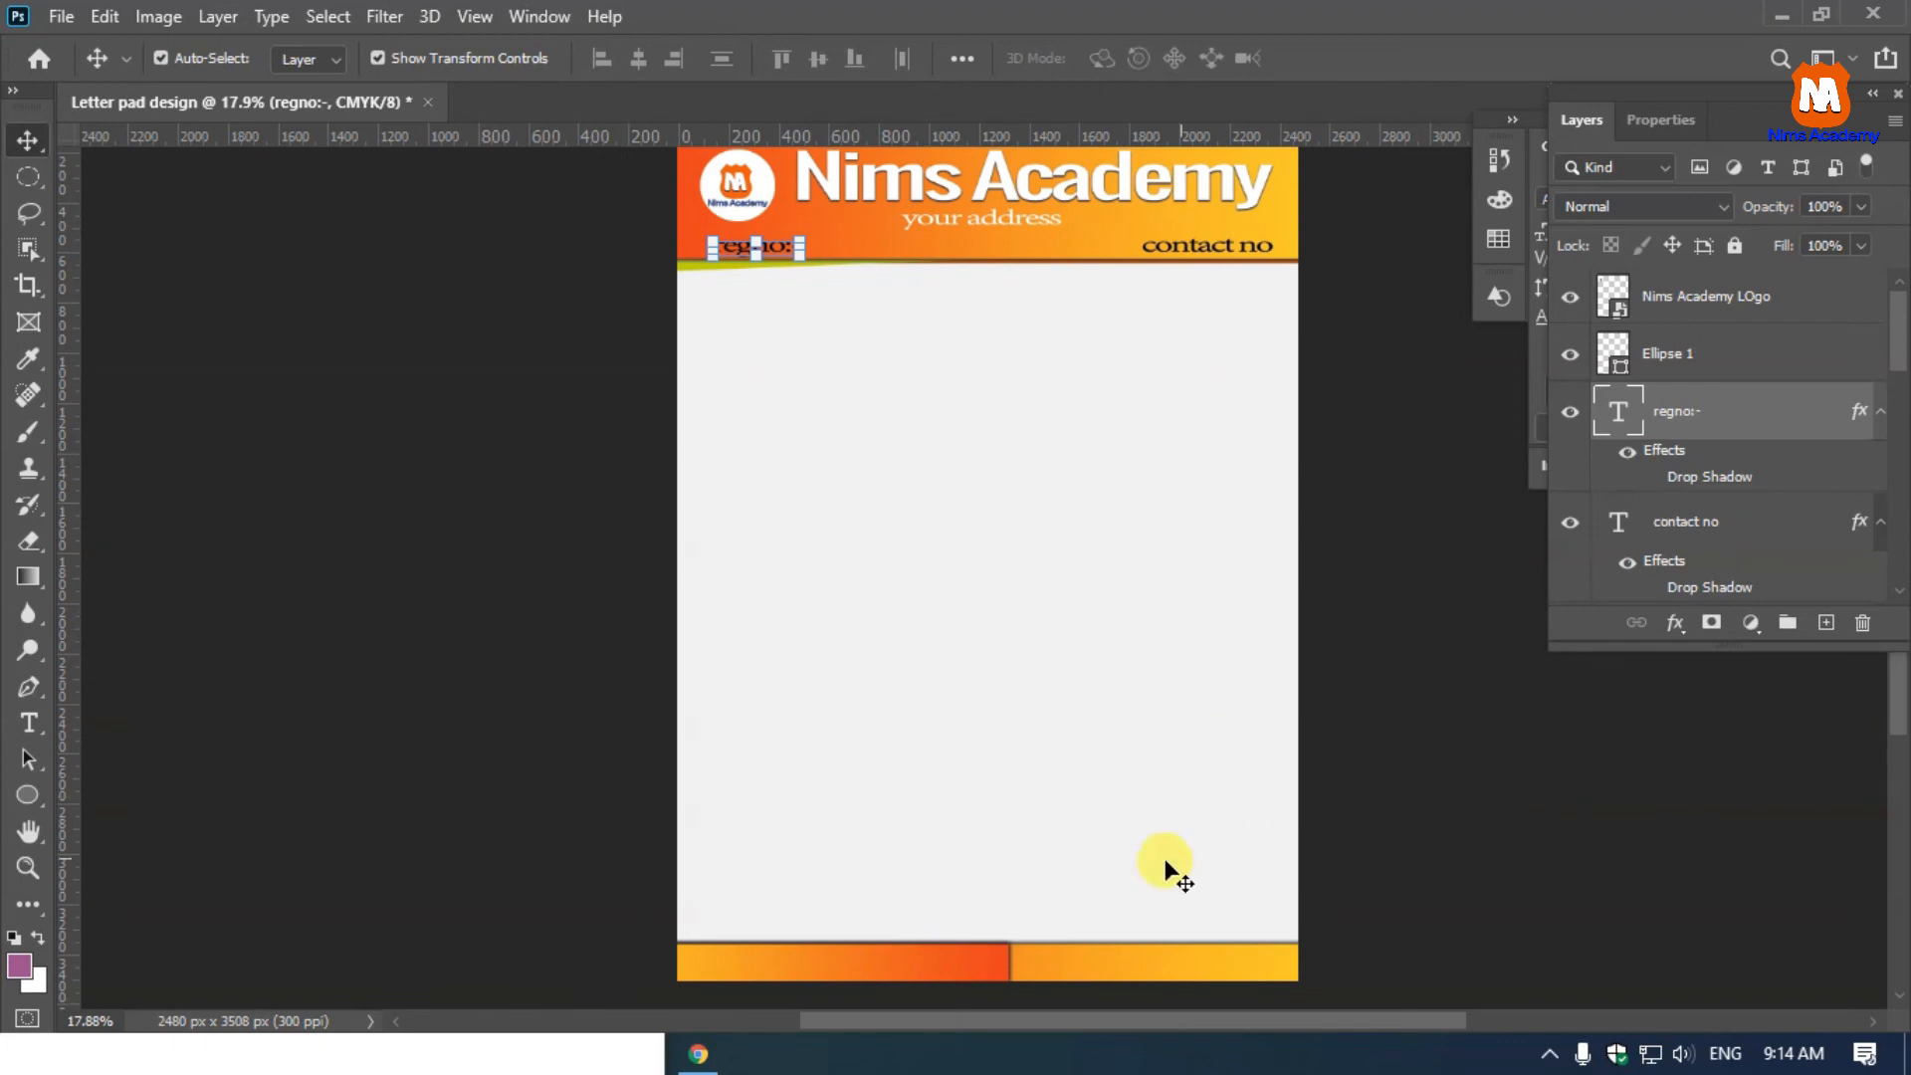
{"action": "left_click", "coordinate": [28, 723]}
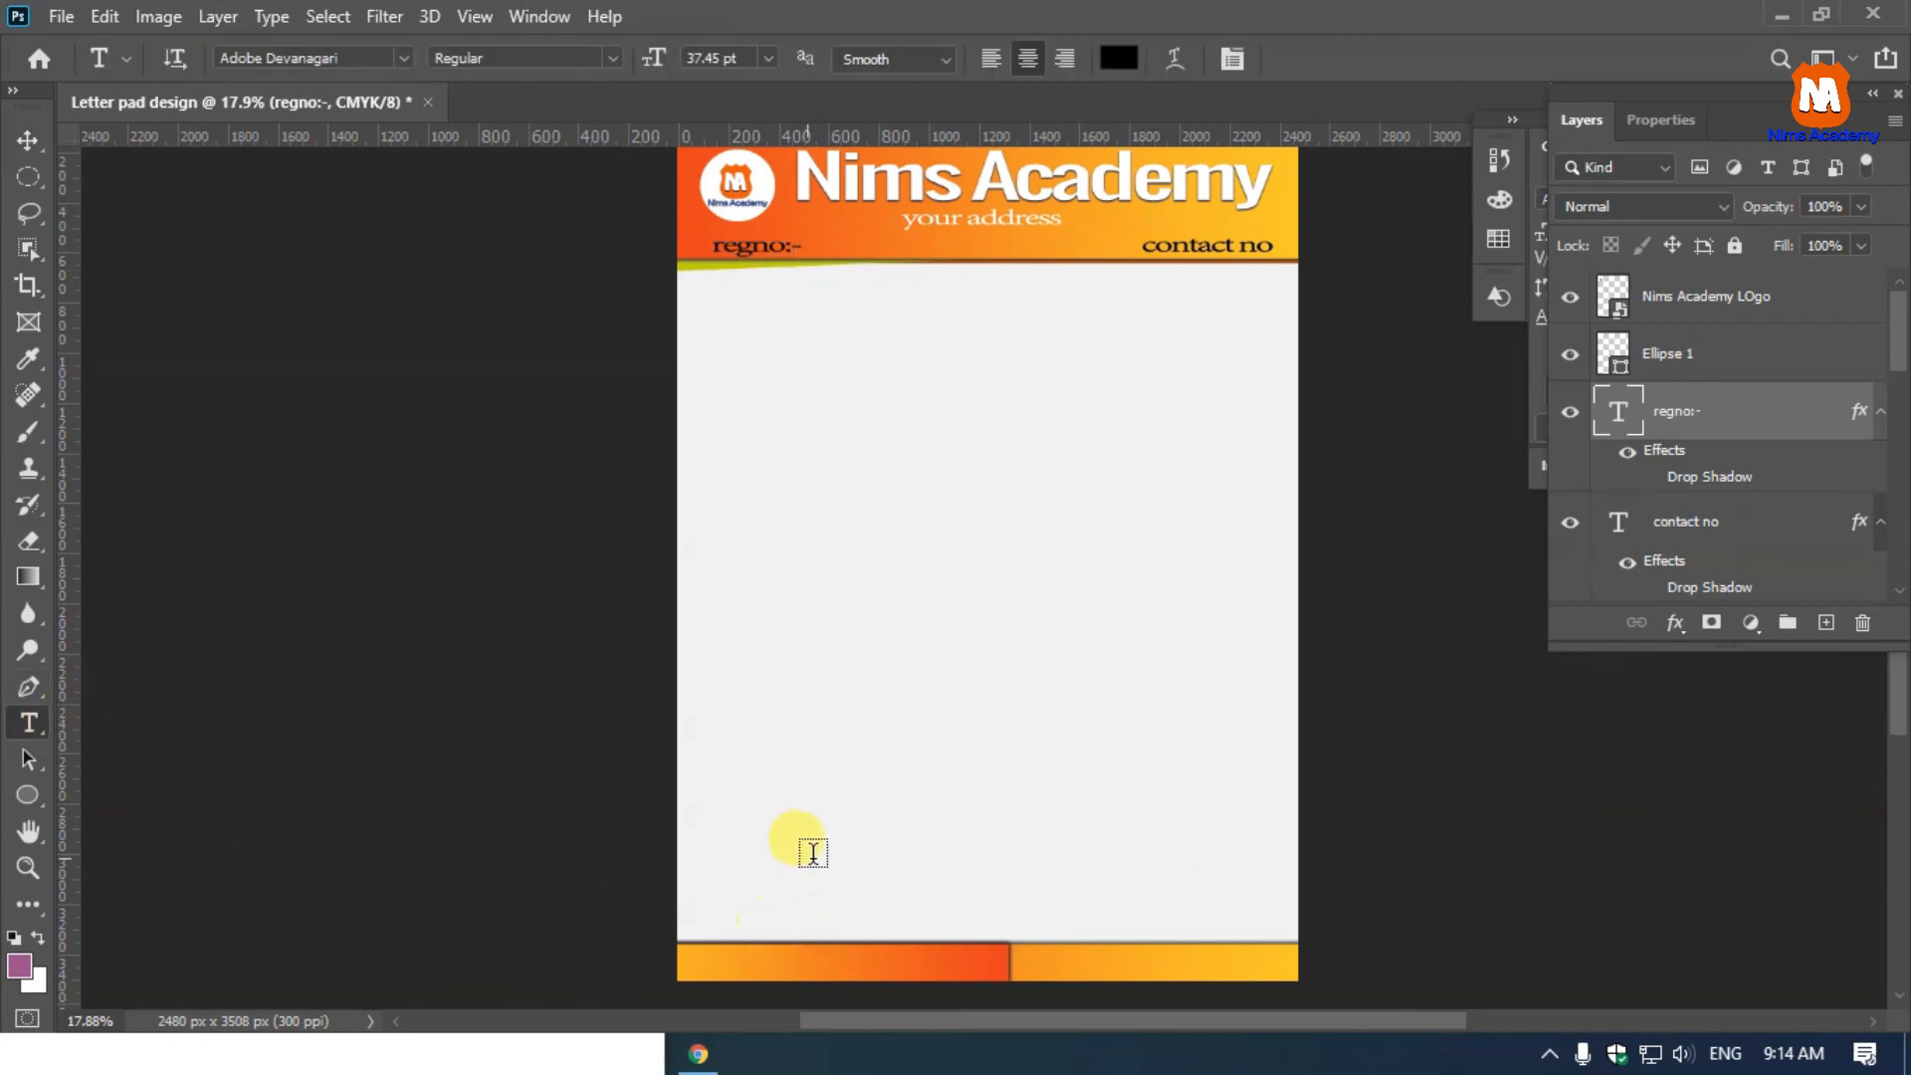
{"action": "left_click", "coordinate": [807, 854]}
{"action": "type", "text": "YOur"}
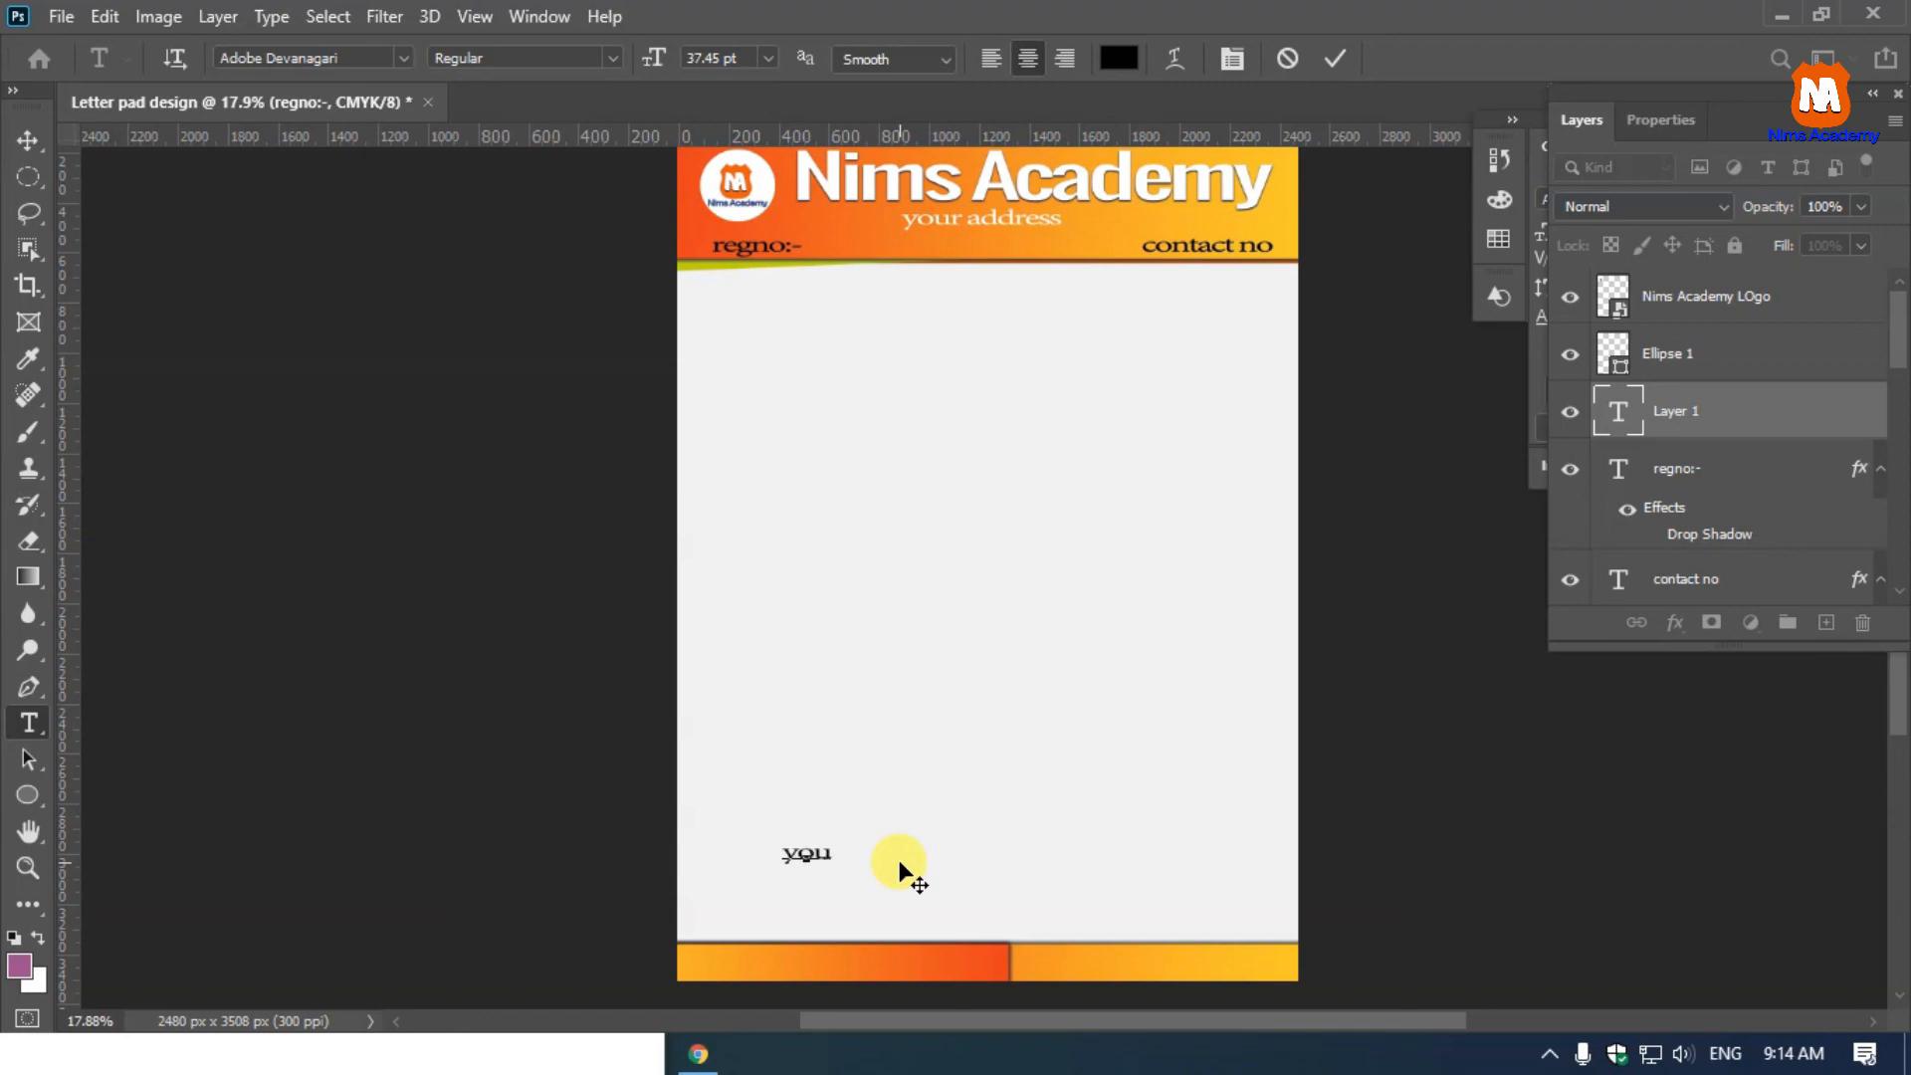
{"action": "type", "text": "website"}
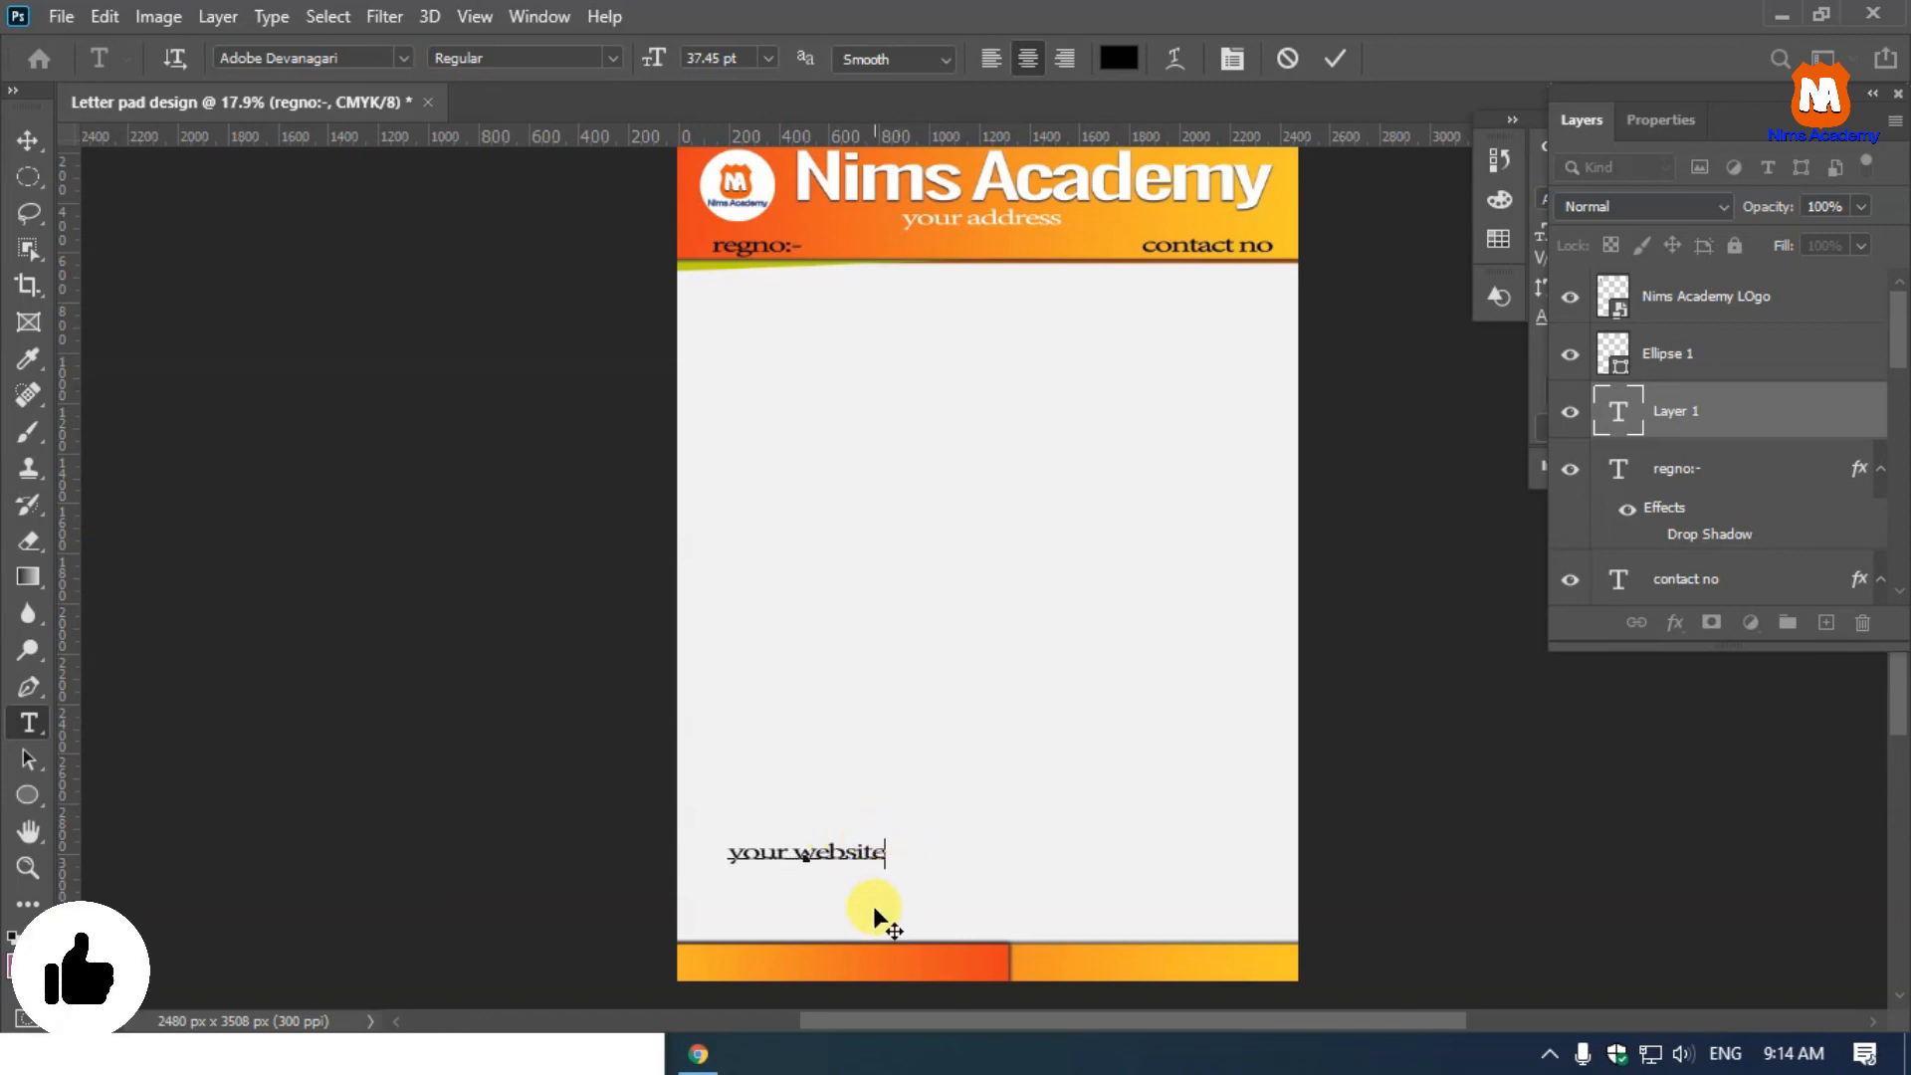
{"action": "left_click_drag", "start_coordinate": [873, 905], "coordinate": [875, 995]}
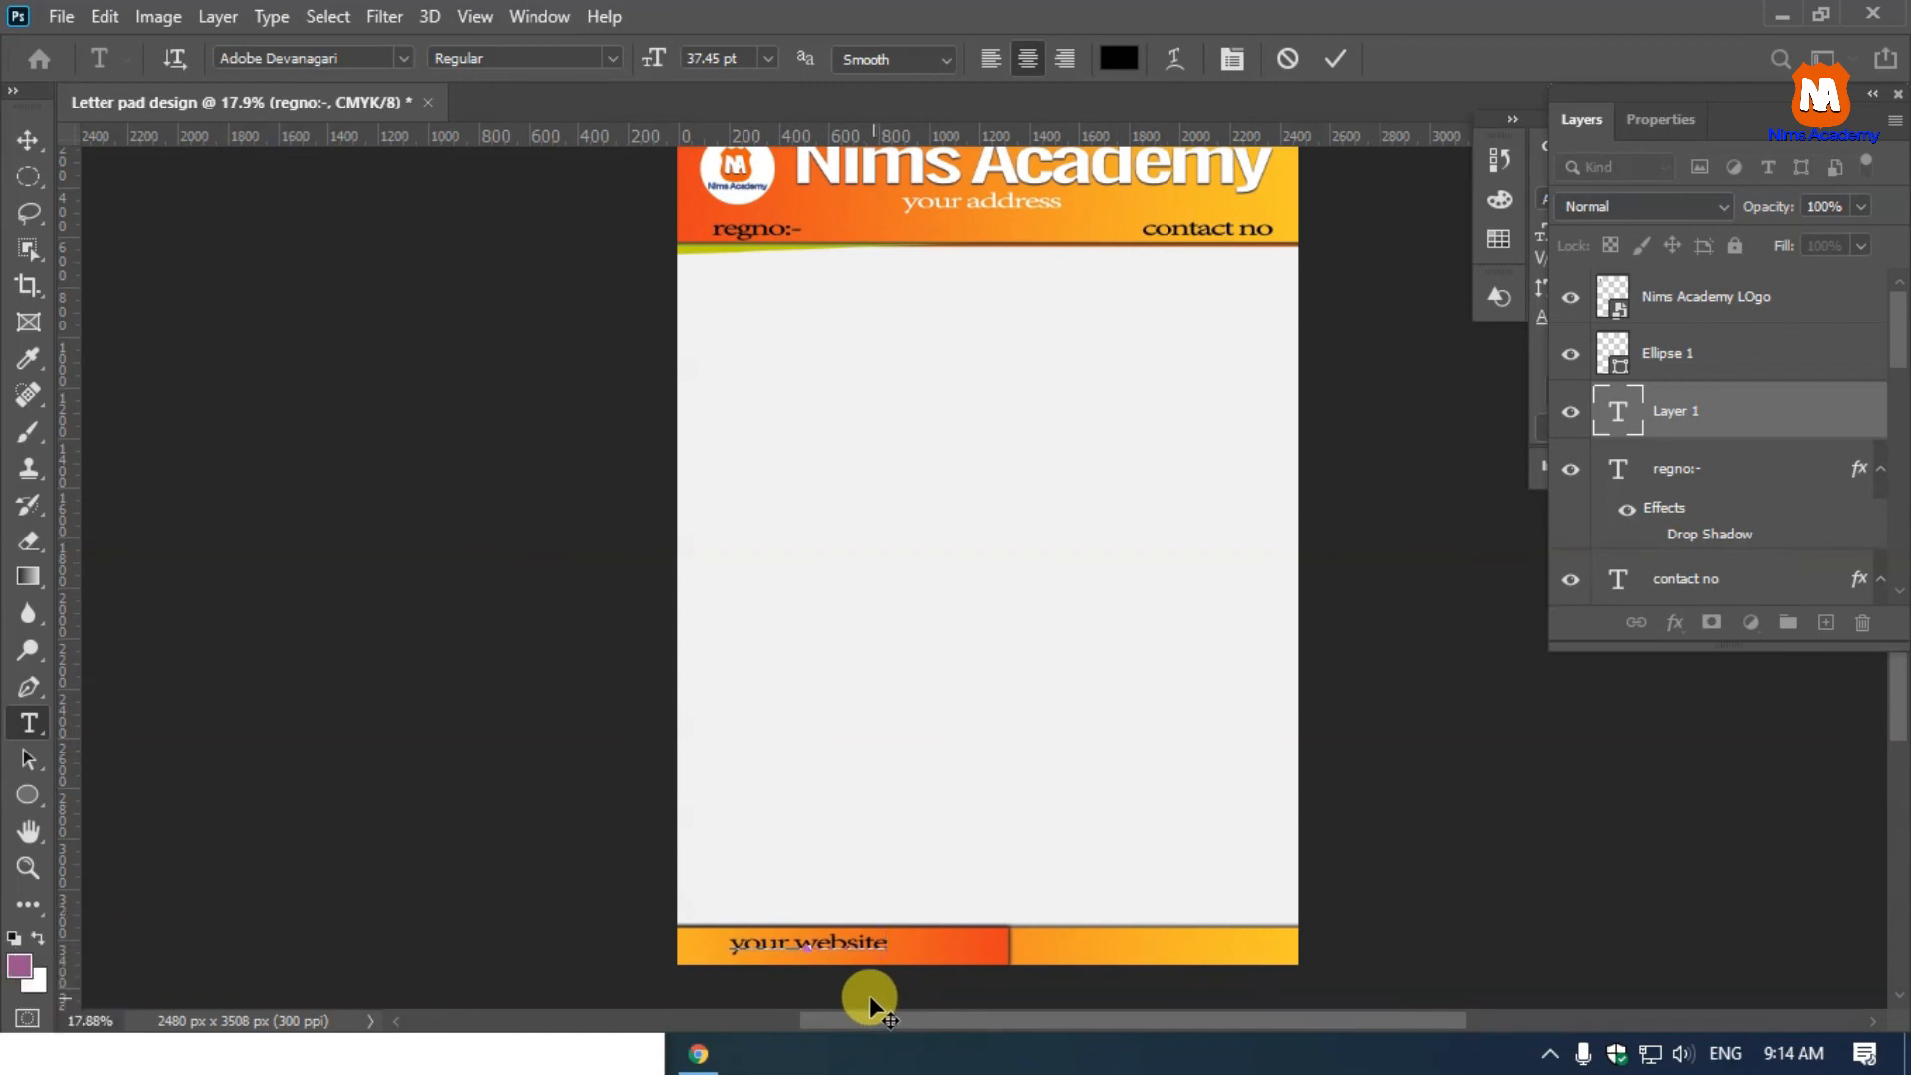
{"action": "left_click", "coordinate": [28, 140]}
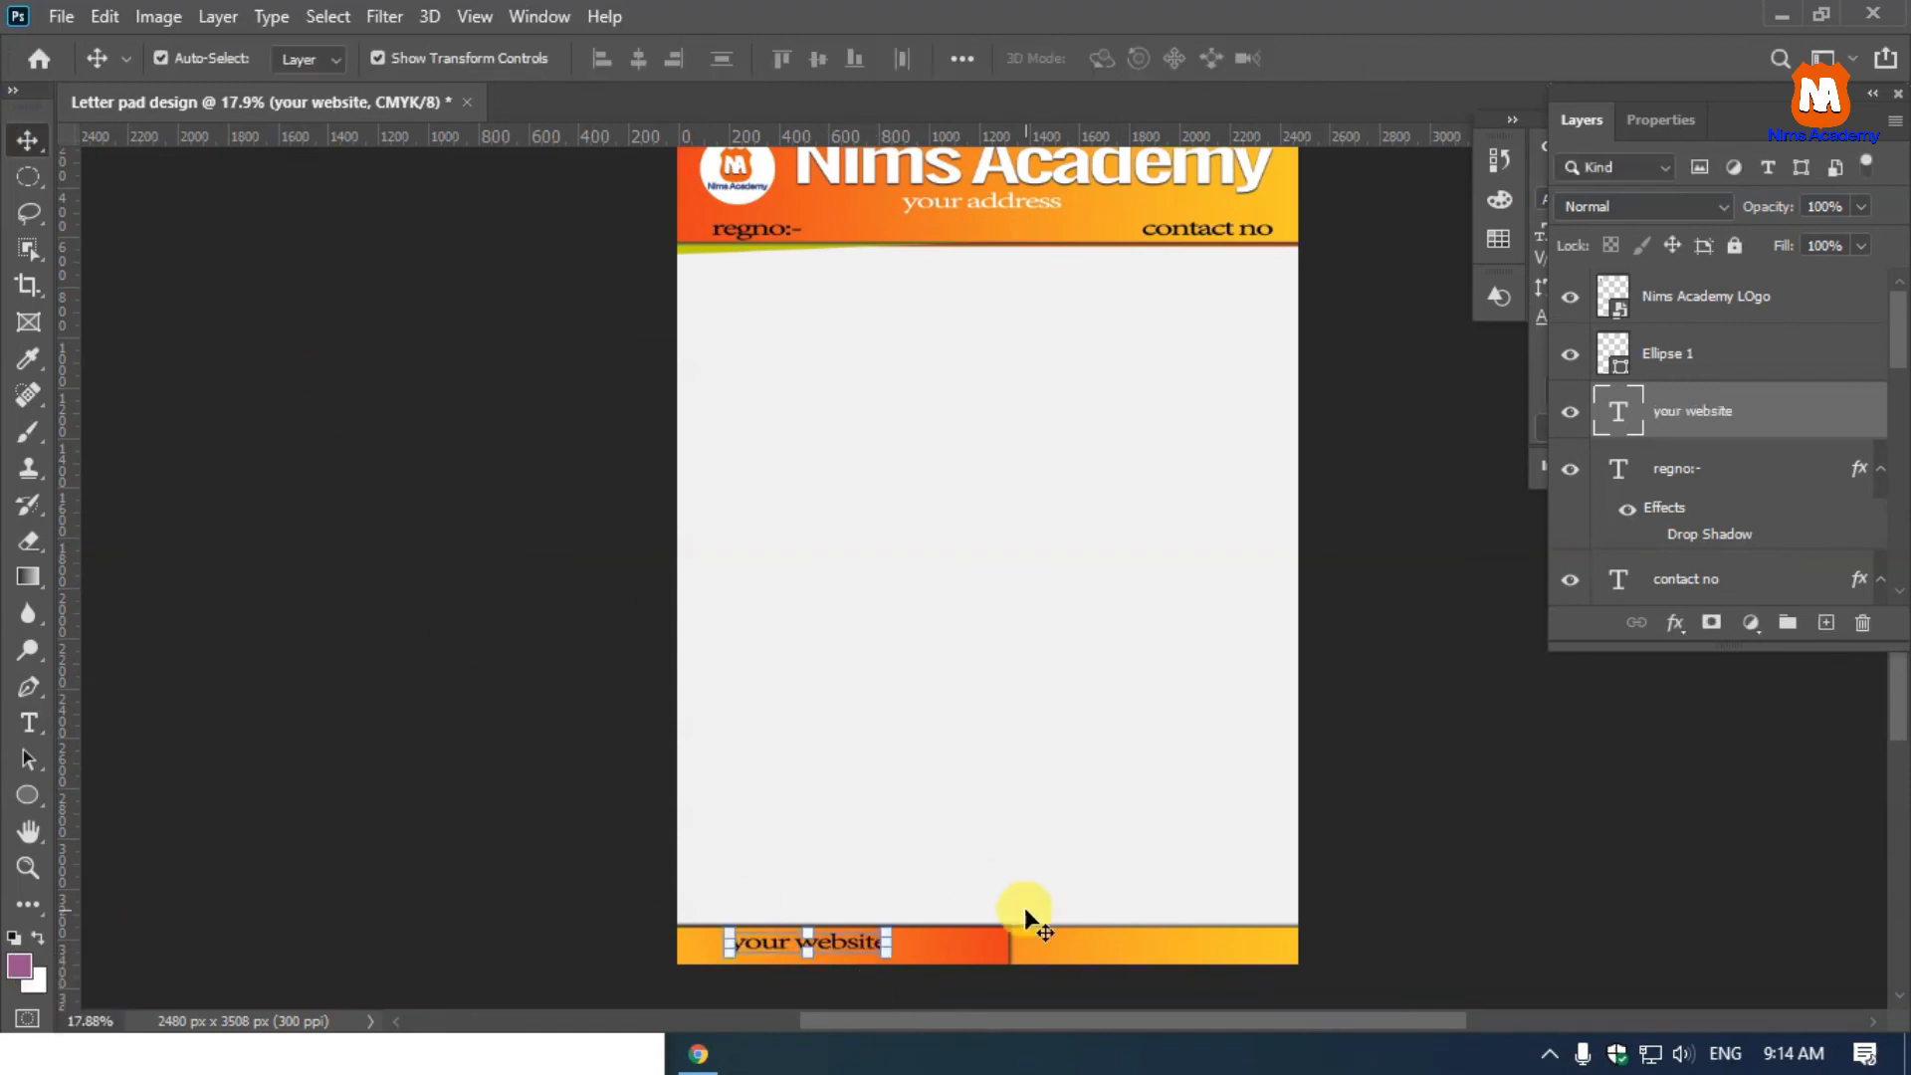
Move the orange gradient footer band slightly up from the page's lower edge
{"action": "left_click", "coordinate": [952, 944]}
{"action": "left_click", "coordinate": [1085, 940]}
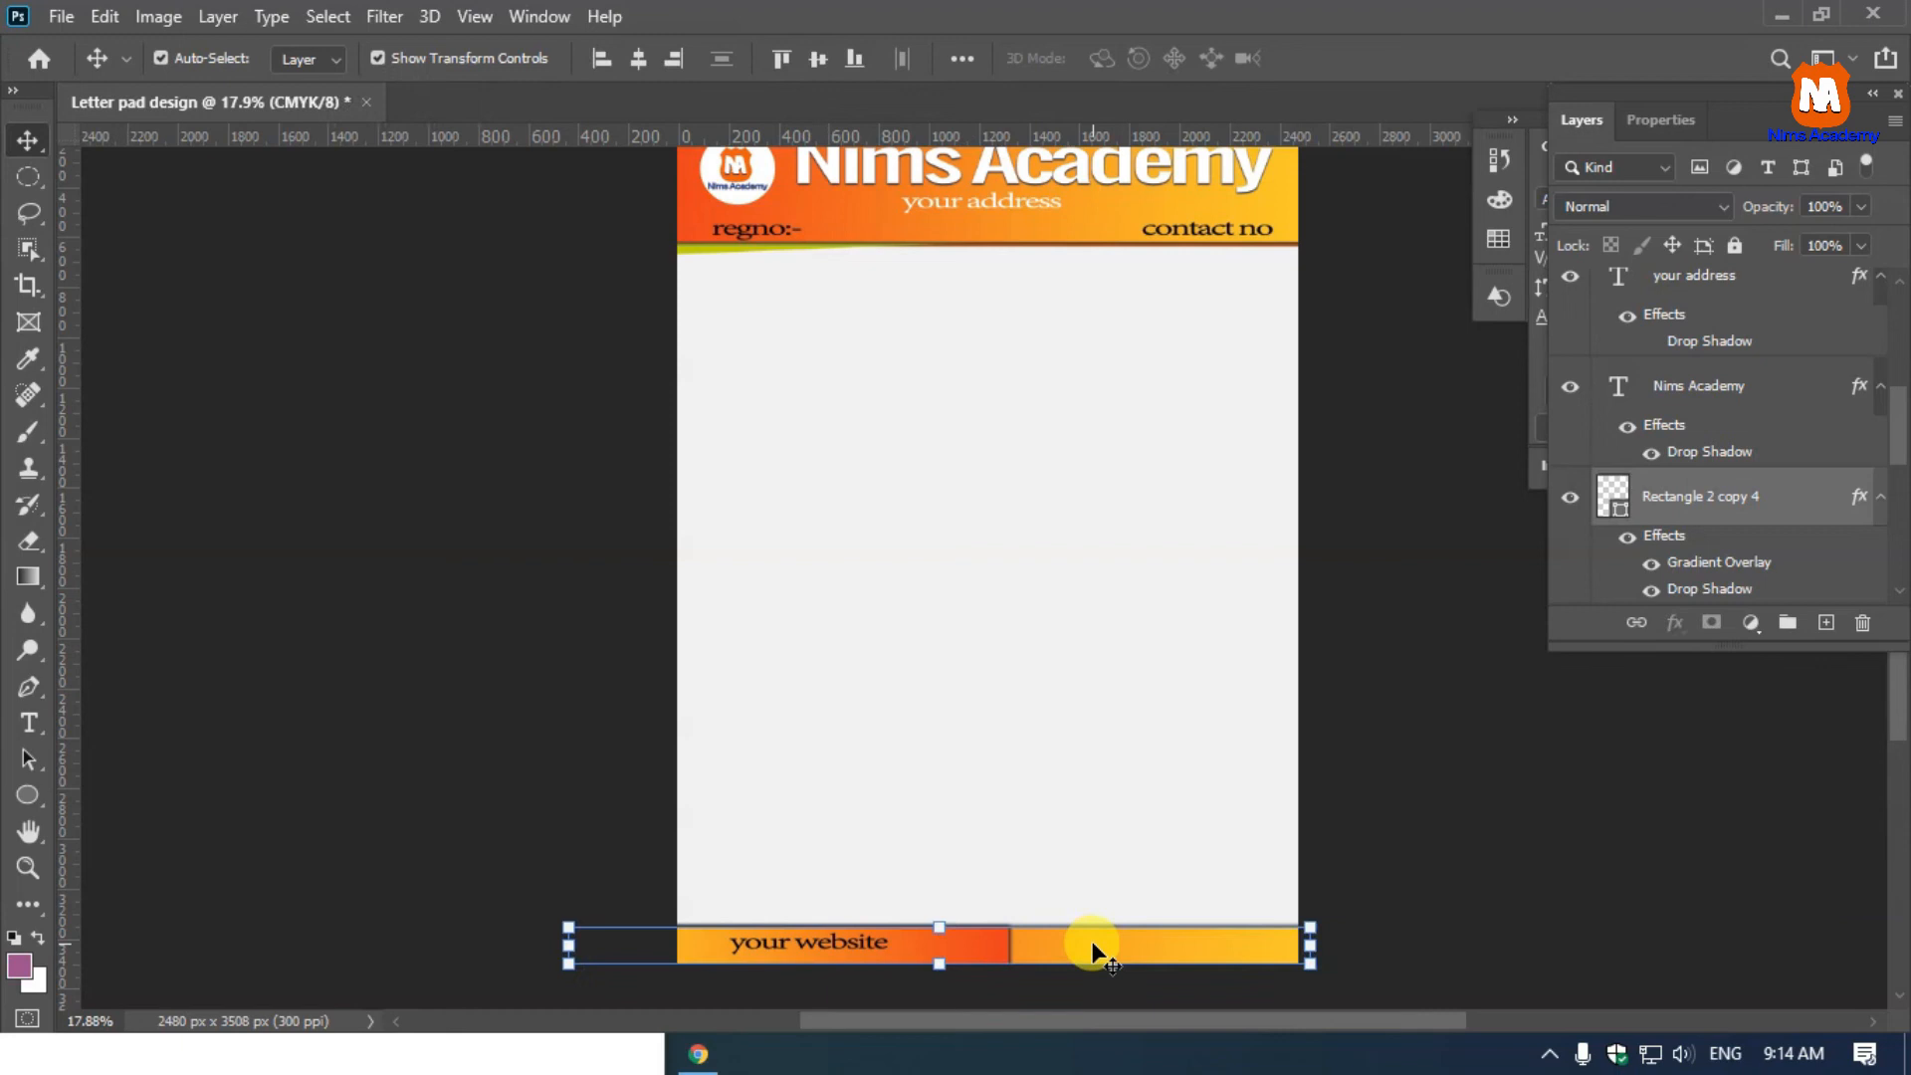
{"action": "left_click_drag", "start_coordinate": [1098, 943], "coordinate": [1100, 926]}
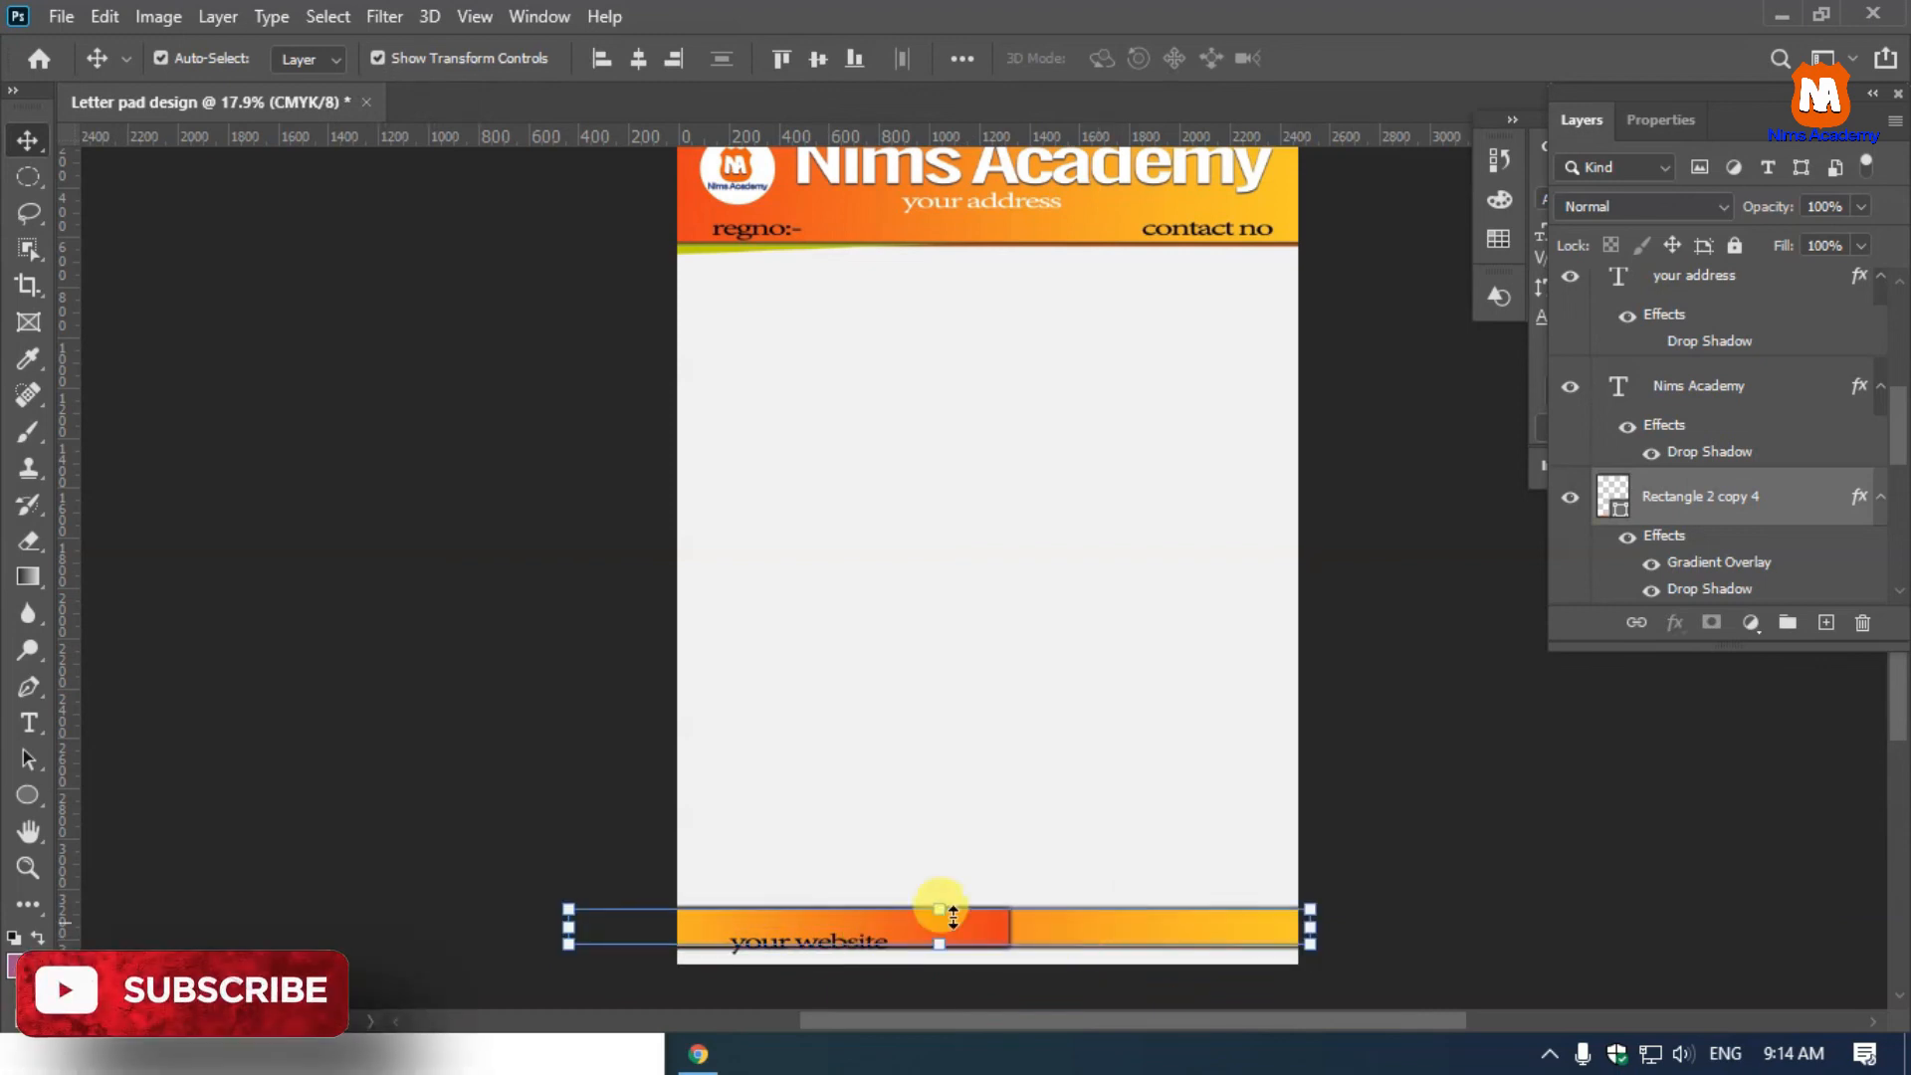
Duplicate the "your website" text to the footer's right half and replace the copy's text with "Mailaddress"
{"action": "left_click_drag", "start_coordinate": [853, 946], "coordinate": [1207, 938]}
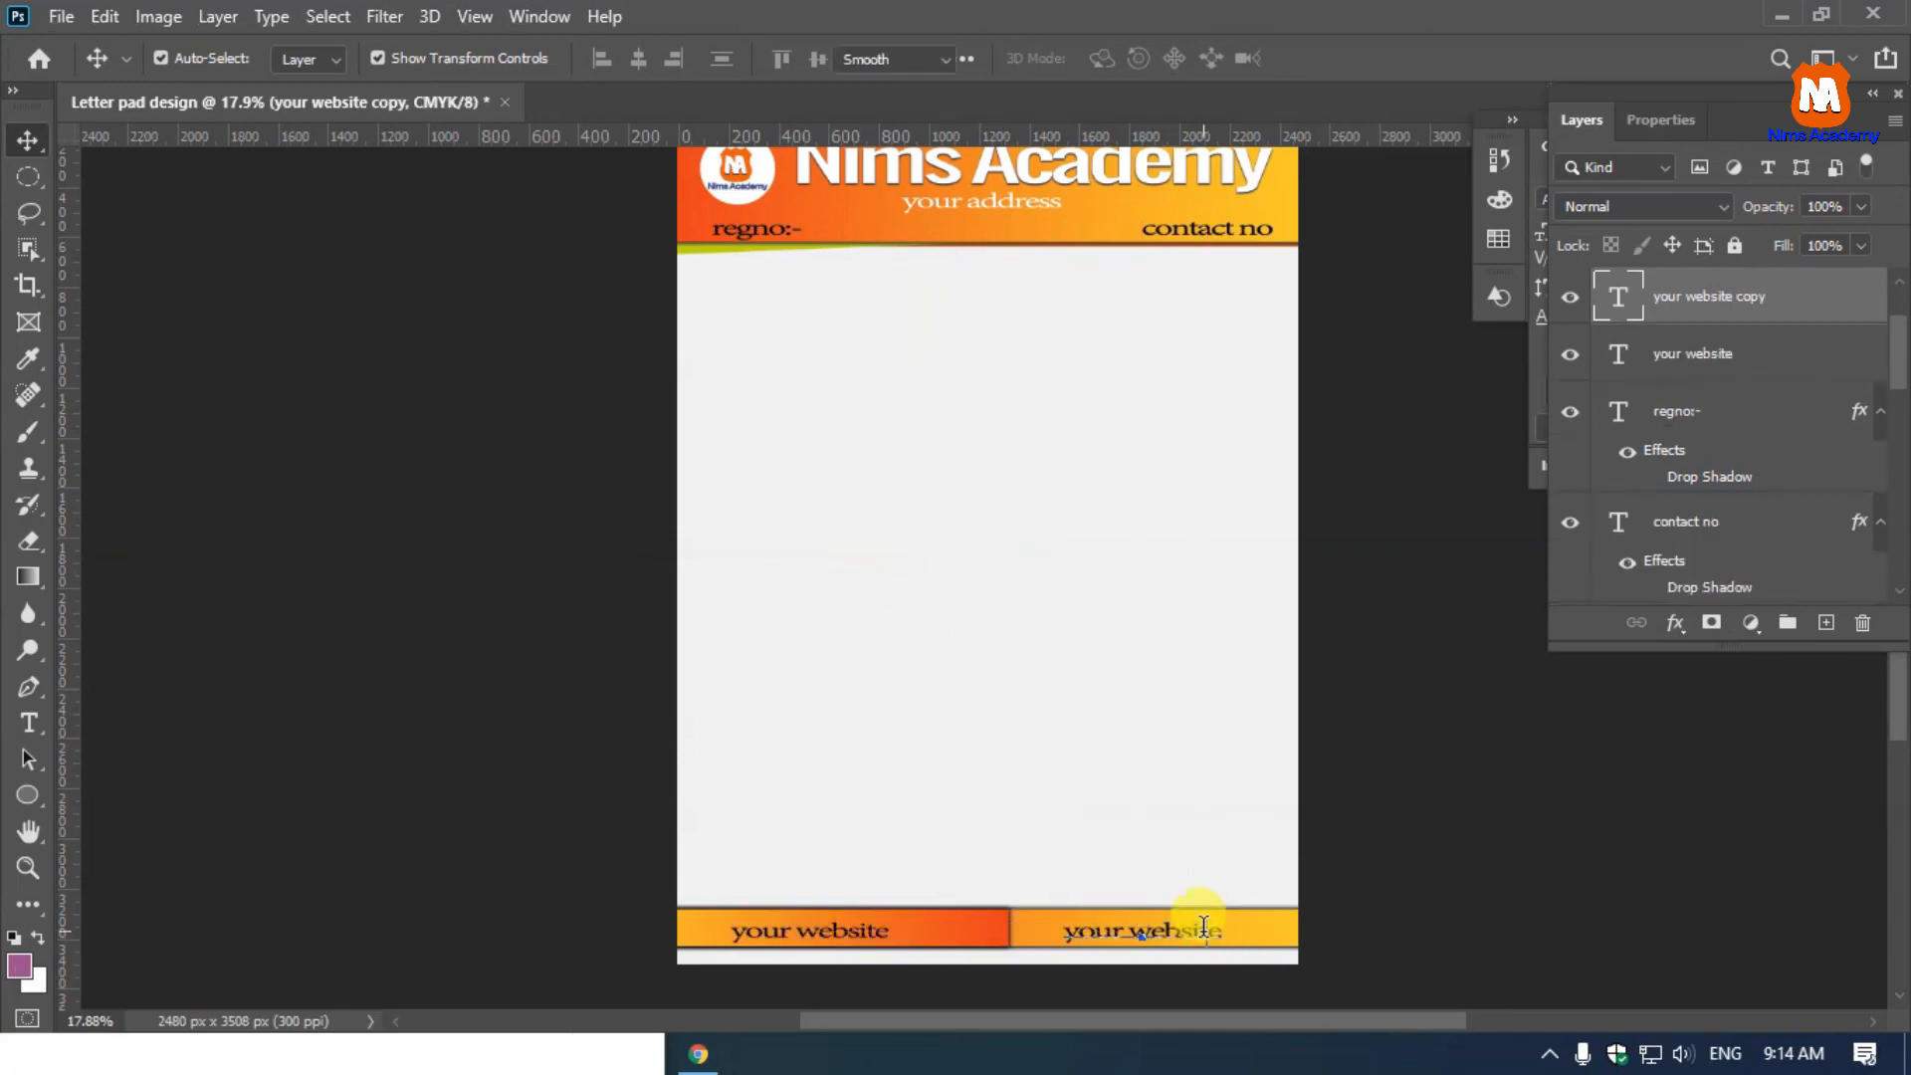
{"action": "double_click", "coordinate": [1200, 934]}
{"action": "key", "text": "ctrl+a"}
{"action": "type", "text": "gmai"}
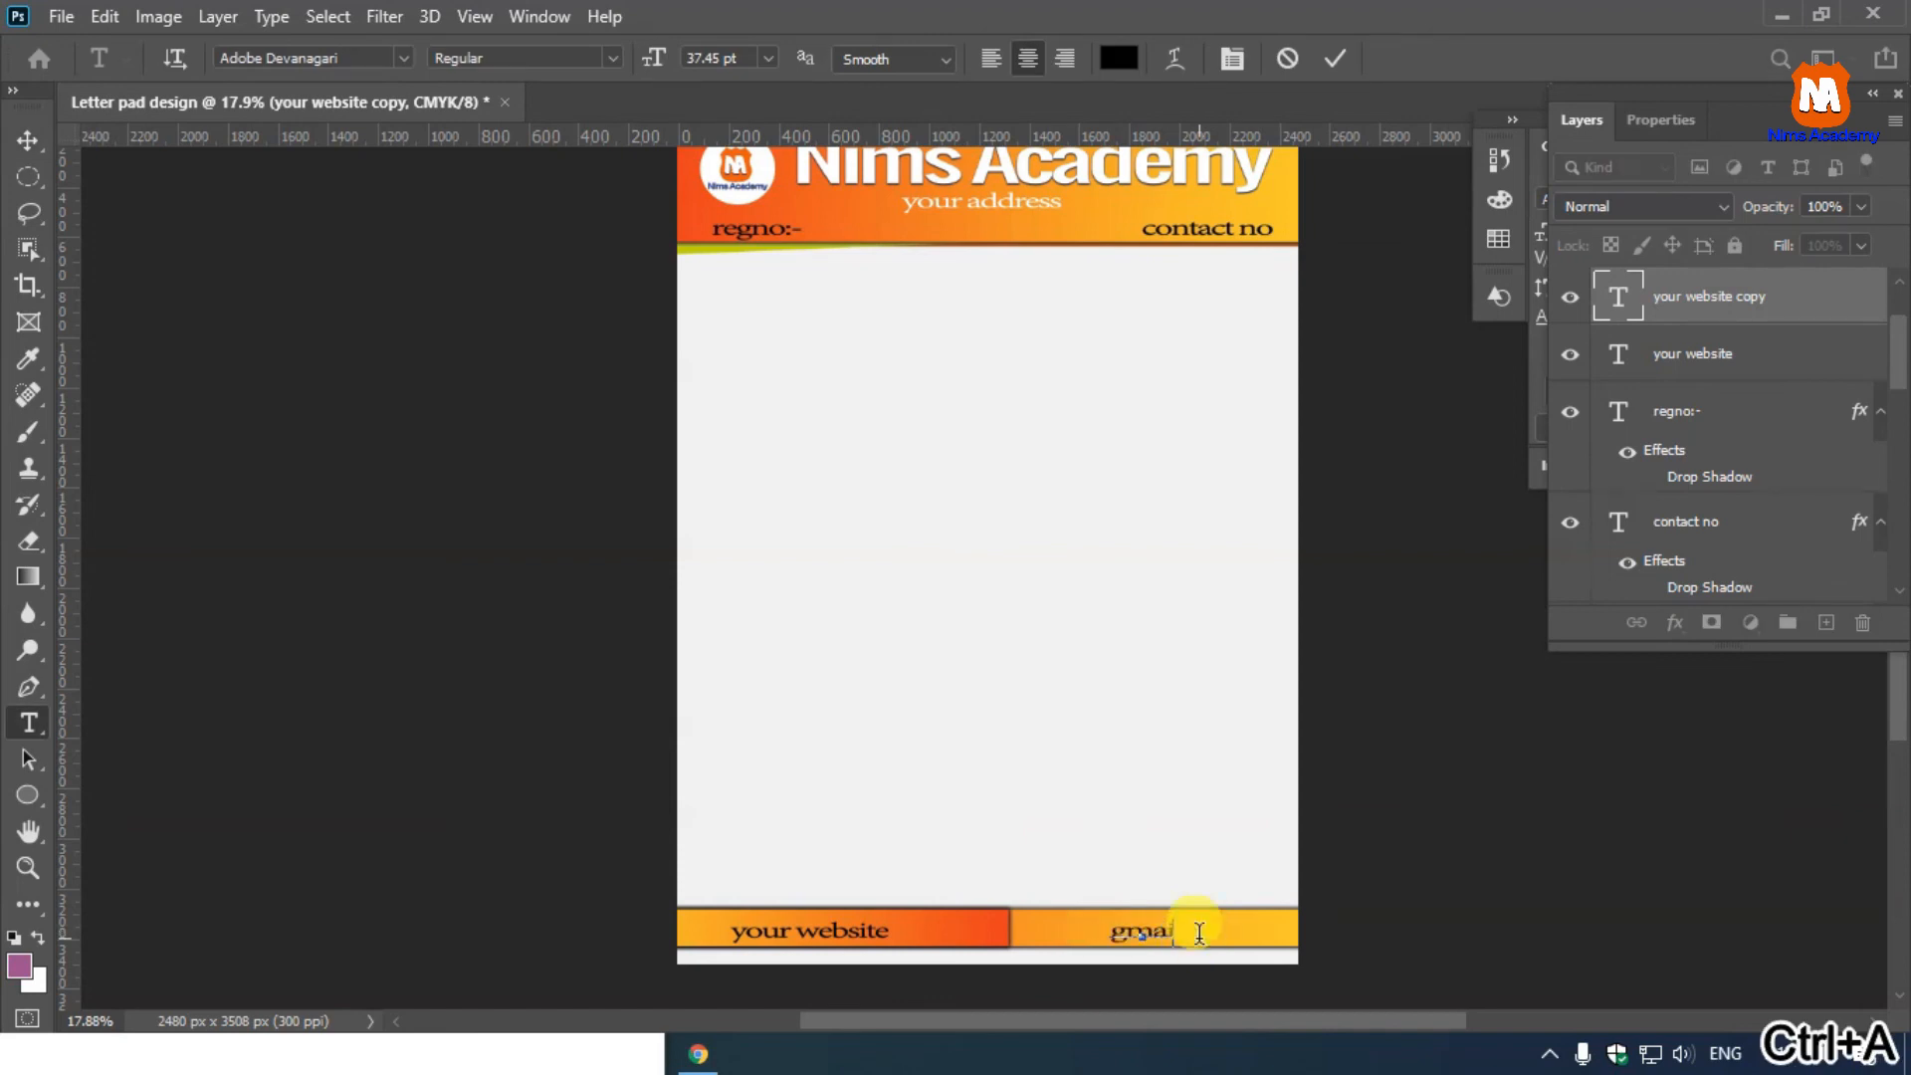
{"action": "key", "text": "BackSpace"}
{"action": "key", "text": "BackSpace"}
{"action": "type", "text": "Mail"}
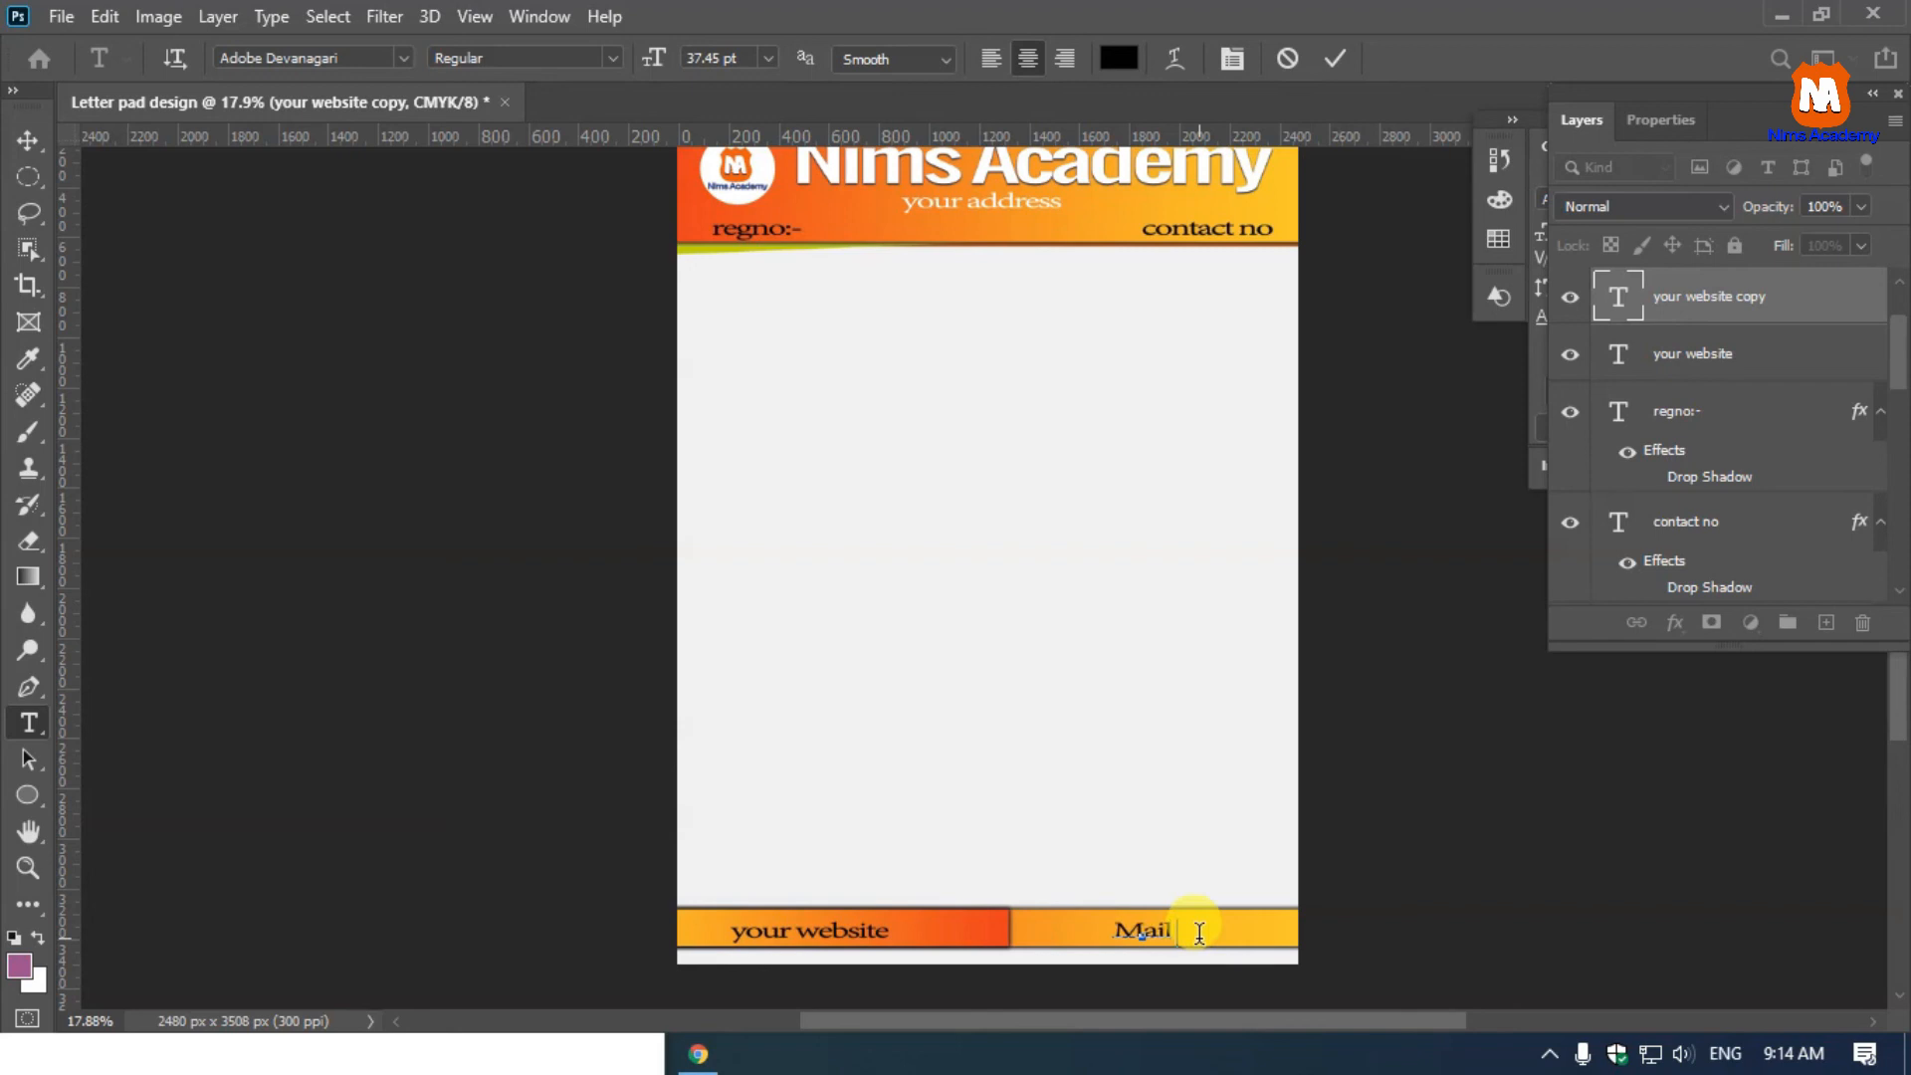
{"action": "type", "text": "address"}
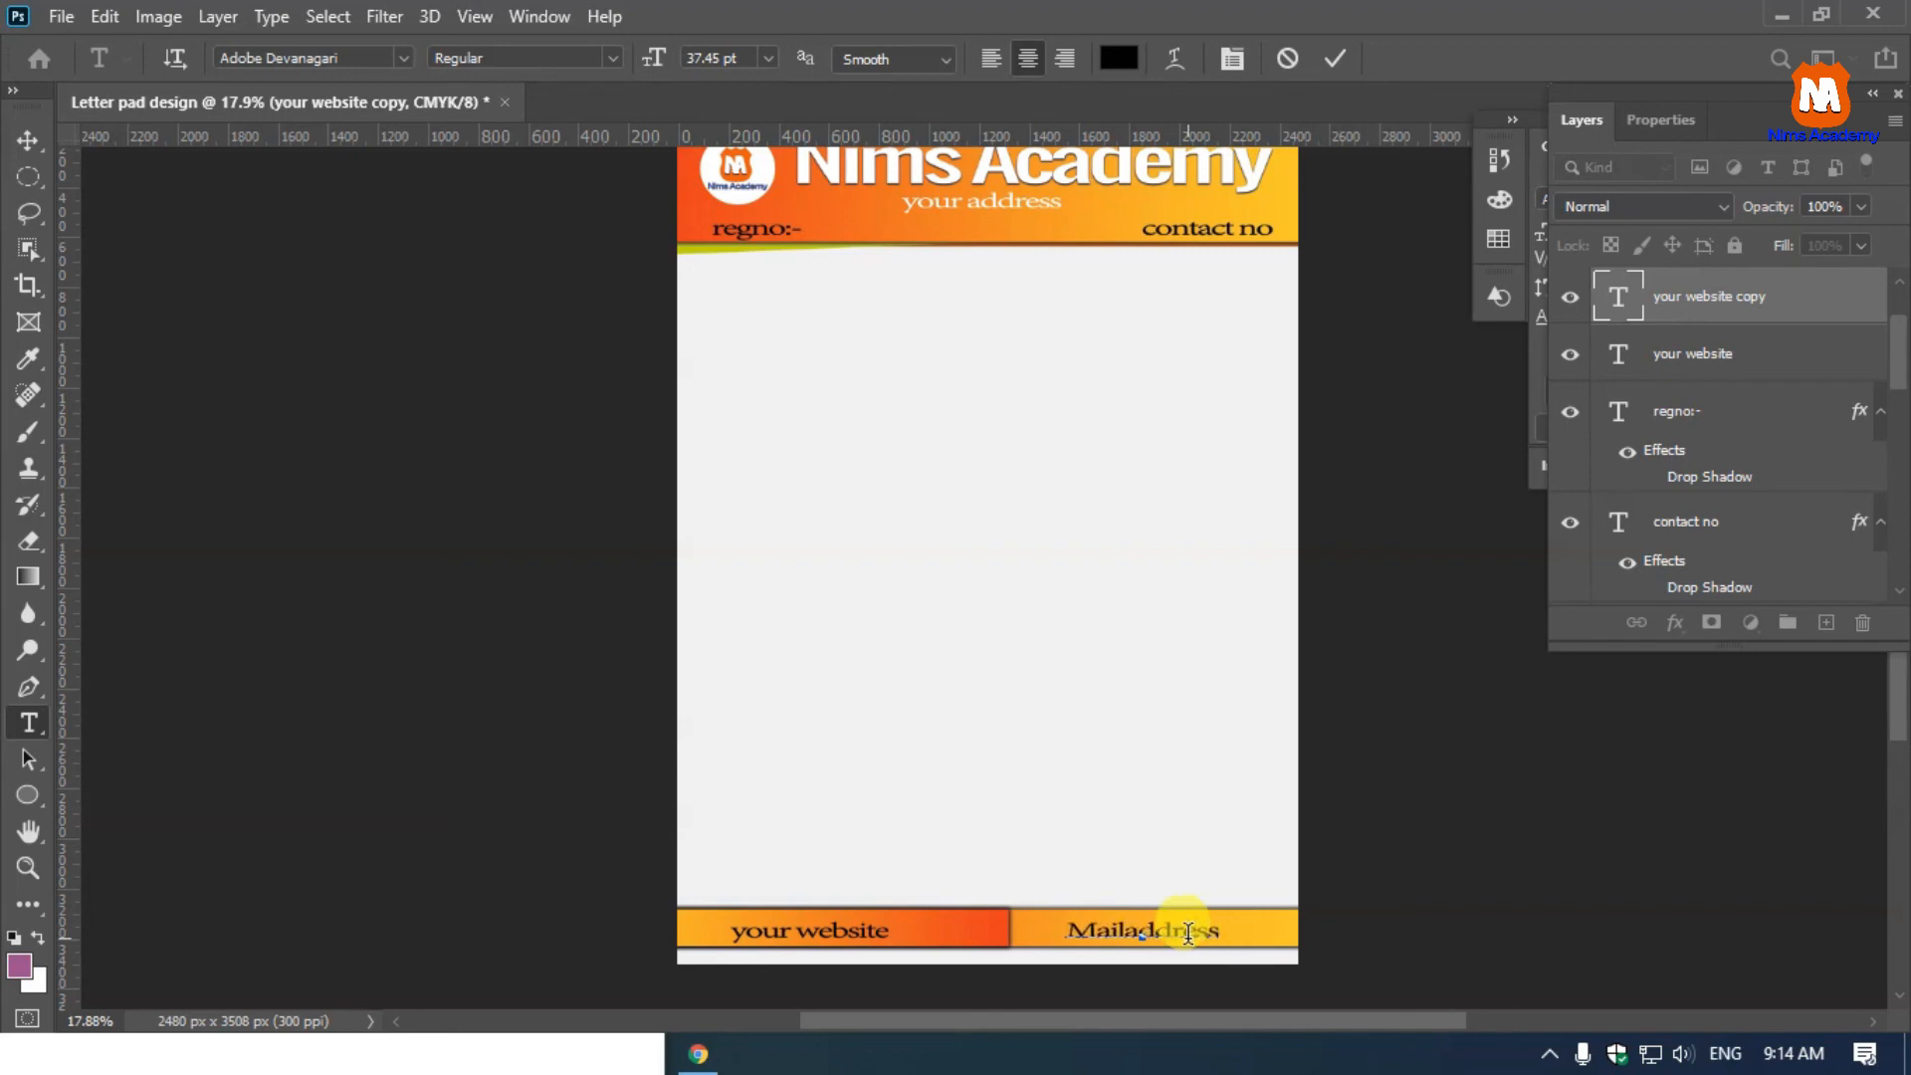
{"action": "left_click", "coordinate": [28, 139]}
{"action": "left_click", "coordinate": [738, 169]}
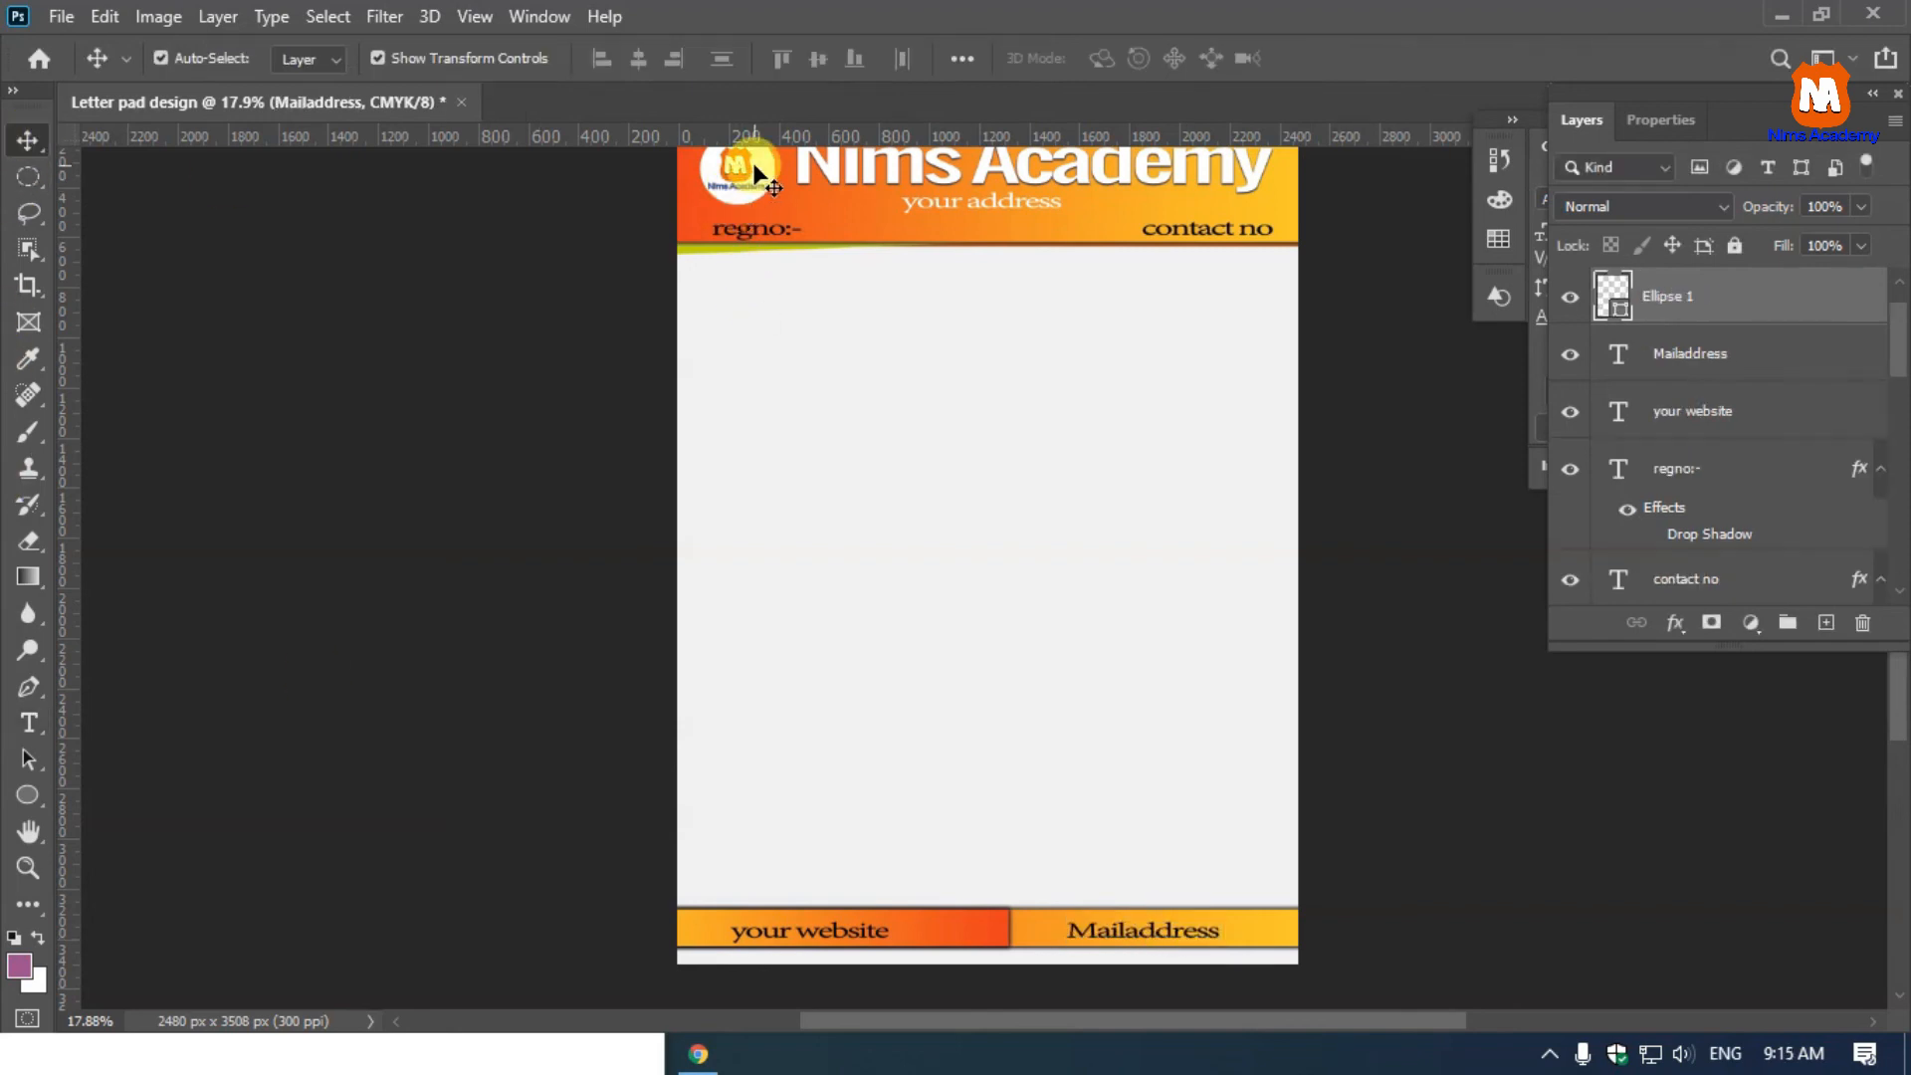
{"action": "mouse_move", "coordinate": [740, 164]}
{"action": "left_mouse_down"}
{"action": "mouse_move", "coordinate": [946, 543]}
{"action": "mouse_move", "coordinate": [811, 392]}
{"action": "mouse_move", "coordinate": [738, 189]}
{"action": "left_mouse_up"}
{"action": "key", "text": "ctrl+z"}
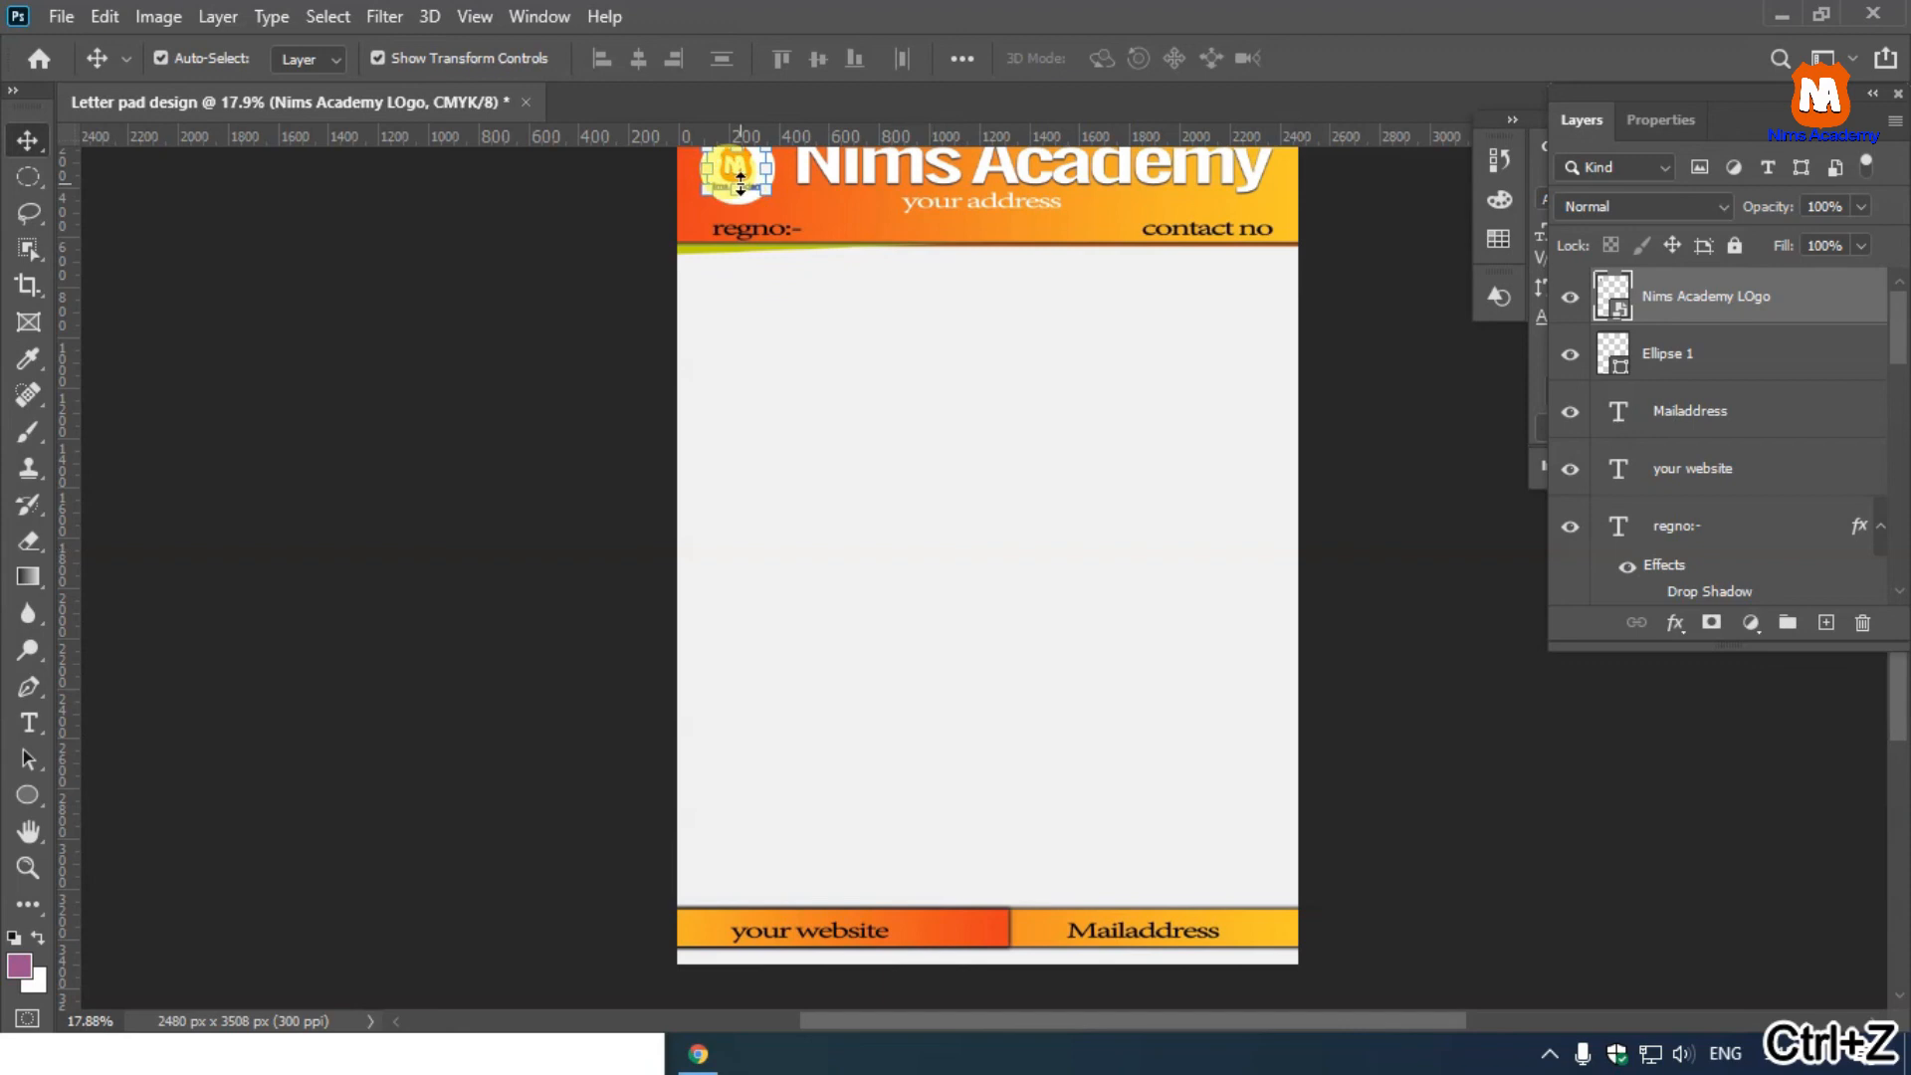
{"action": "left_click", "coordinate": [1362, 377]}
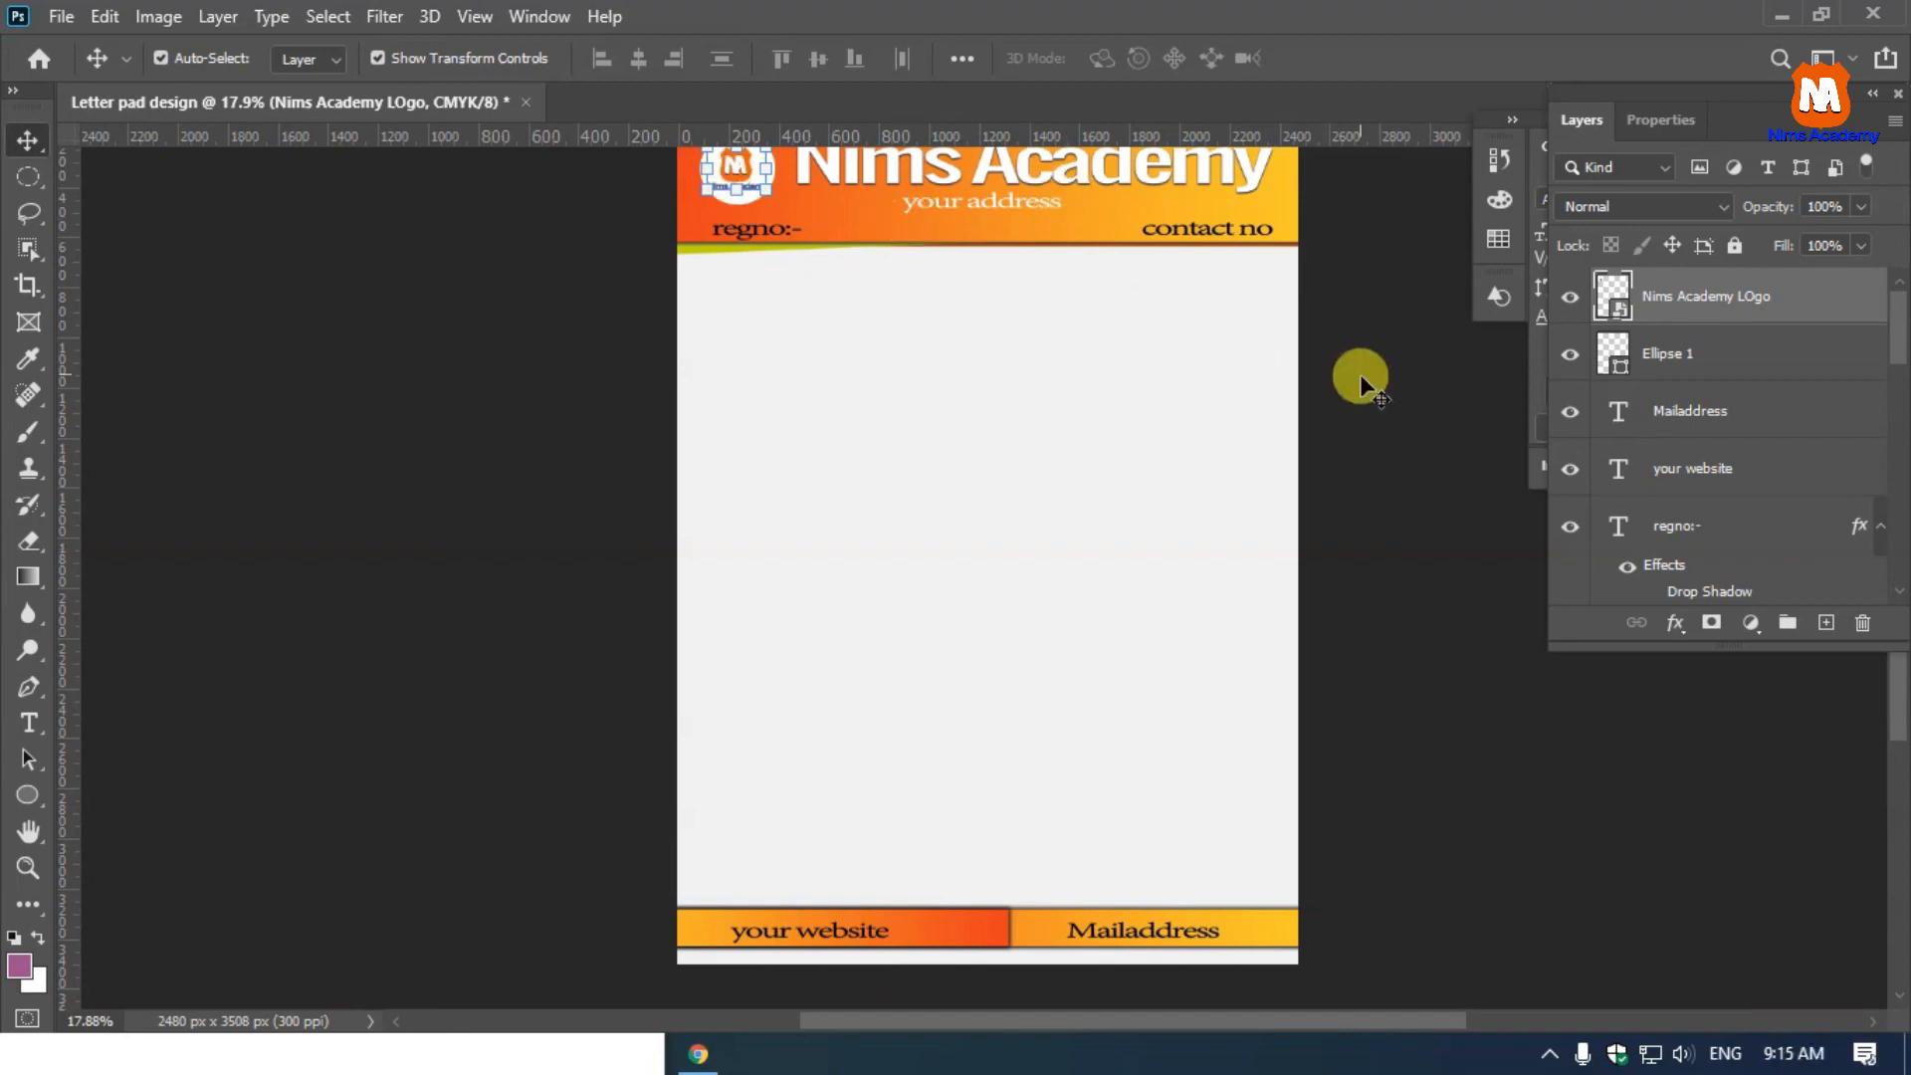
Duplicate the Nims Academy logo to the middle of the page and enlarge the copy as a watermark
{"action": "left_click", "coordinate": [735, 172]}
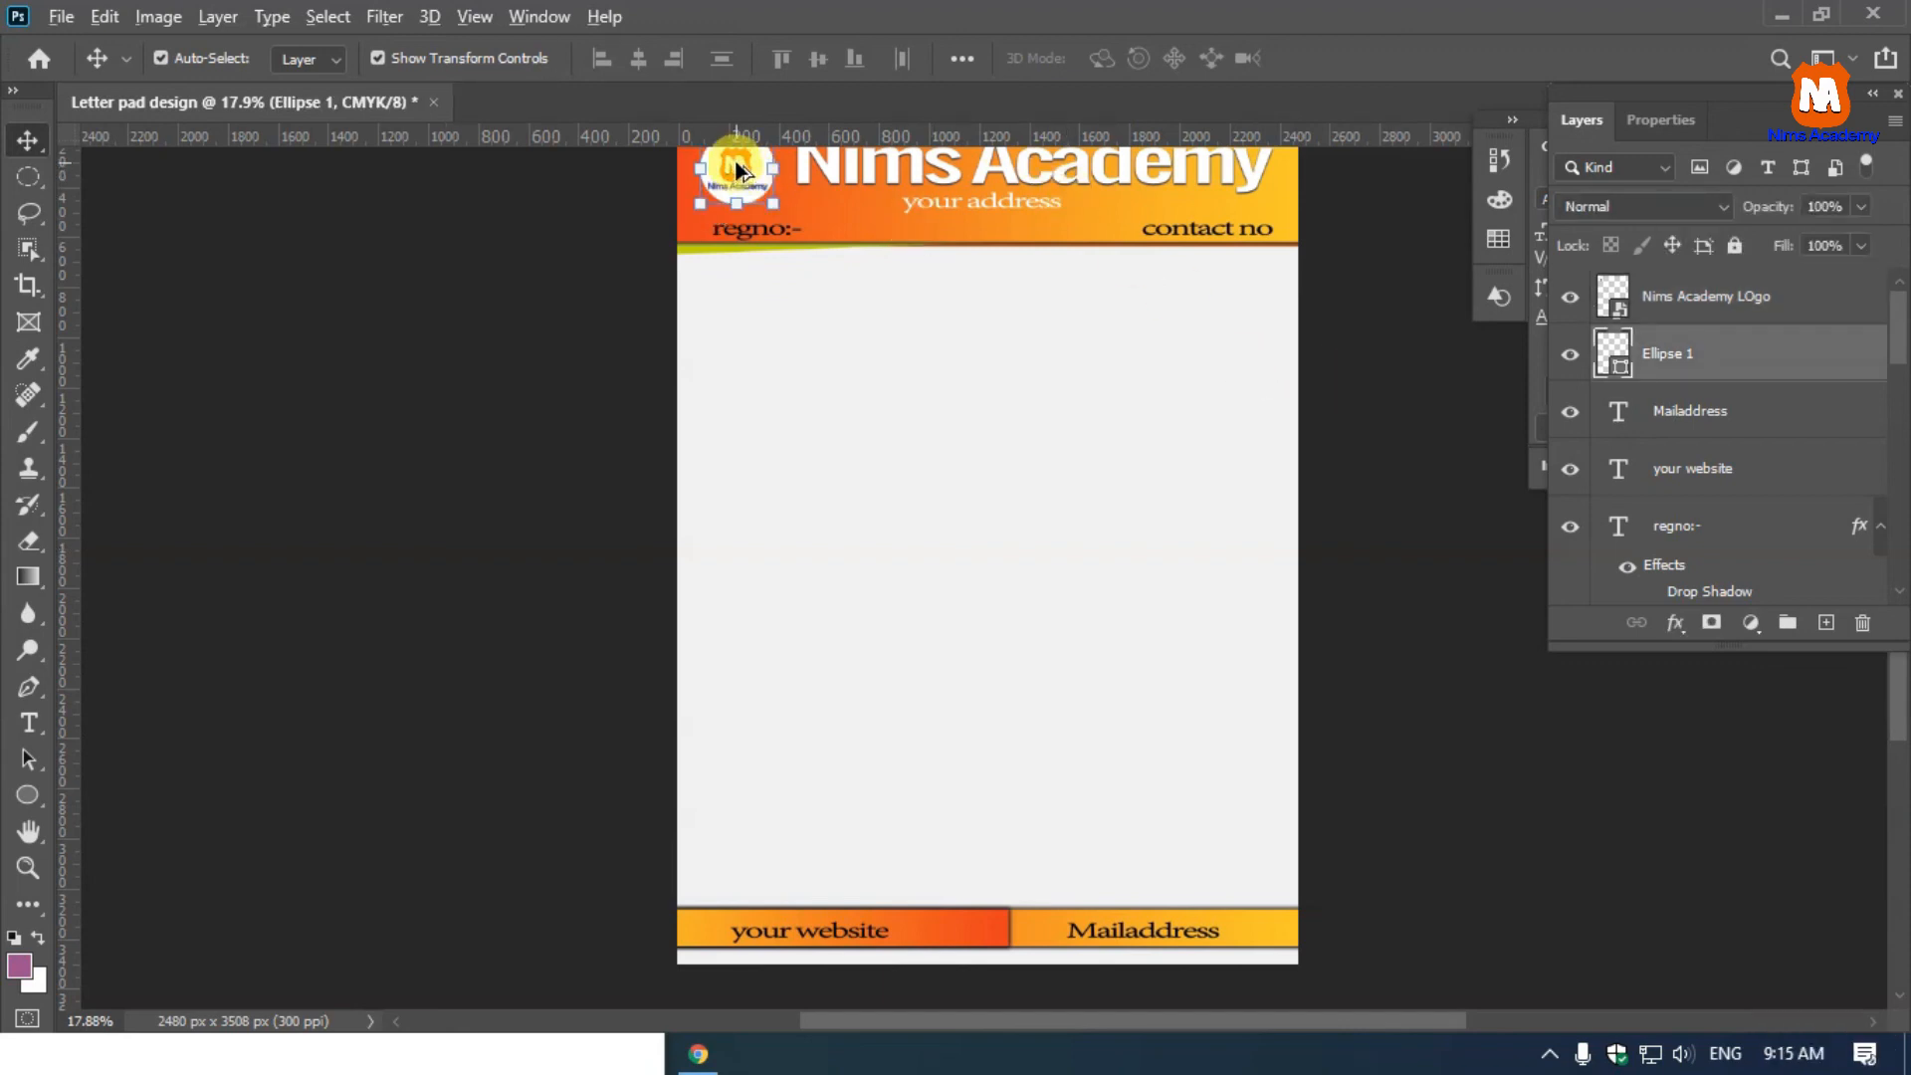
{"action": "left_click_drag", "start_coordinate": [737, 171], "coordinate": [1230, 306]}
{"action": "key", "text": "ctrl+t"}
{"action": "left_click_drag", "start_coordinate": [1084, 392], "coordinate": [978, 485]}
{"action": "key", "text": "Return"}
Fade the central logo copy to 25% fill and 75% opacity, and deselect it
{"action": "left_click", "coordinate": [1860, 245]}
{"action": "left_click_drag", "start_coordinate": [1869, 276], "coordinate": [1765, 285]}
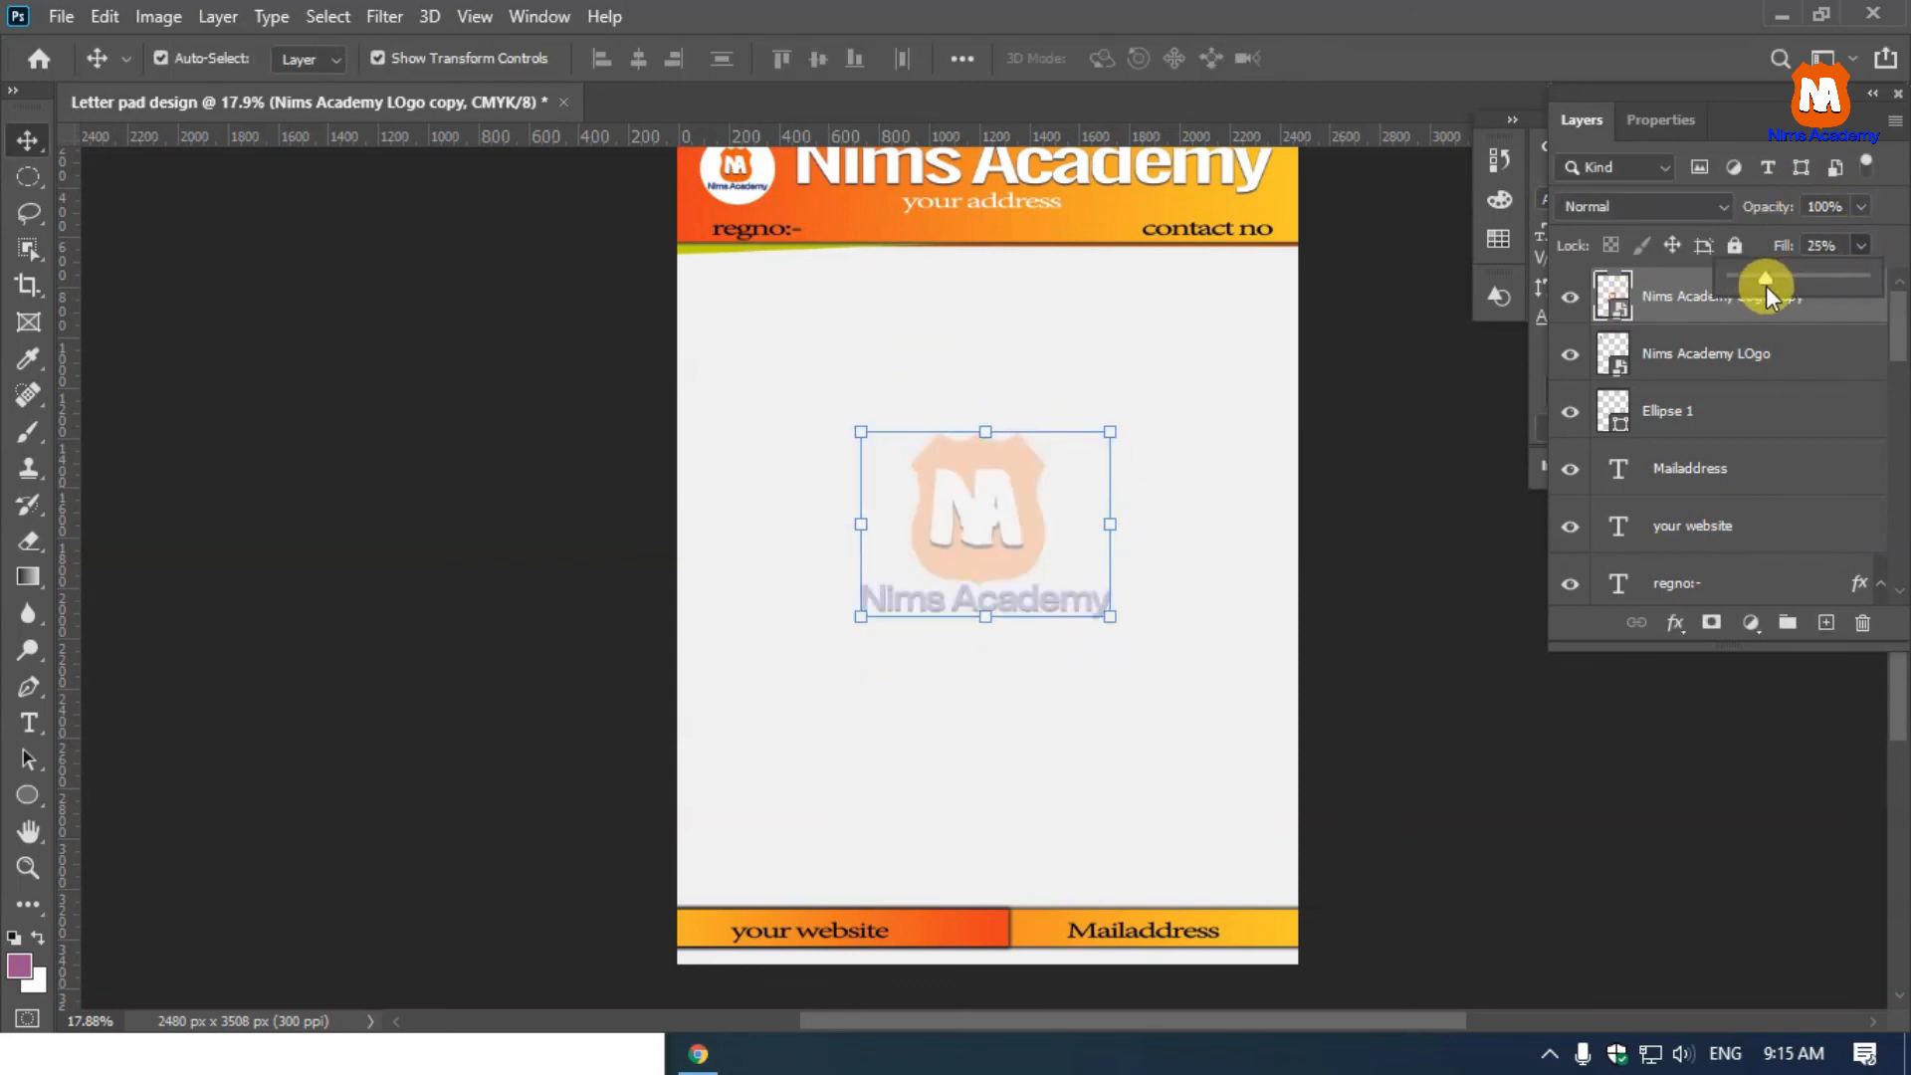
{"action": "left_click", "coordinate": [1860, 207]}
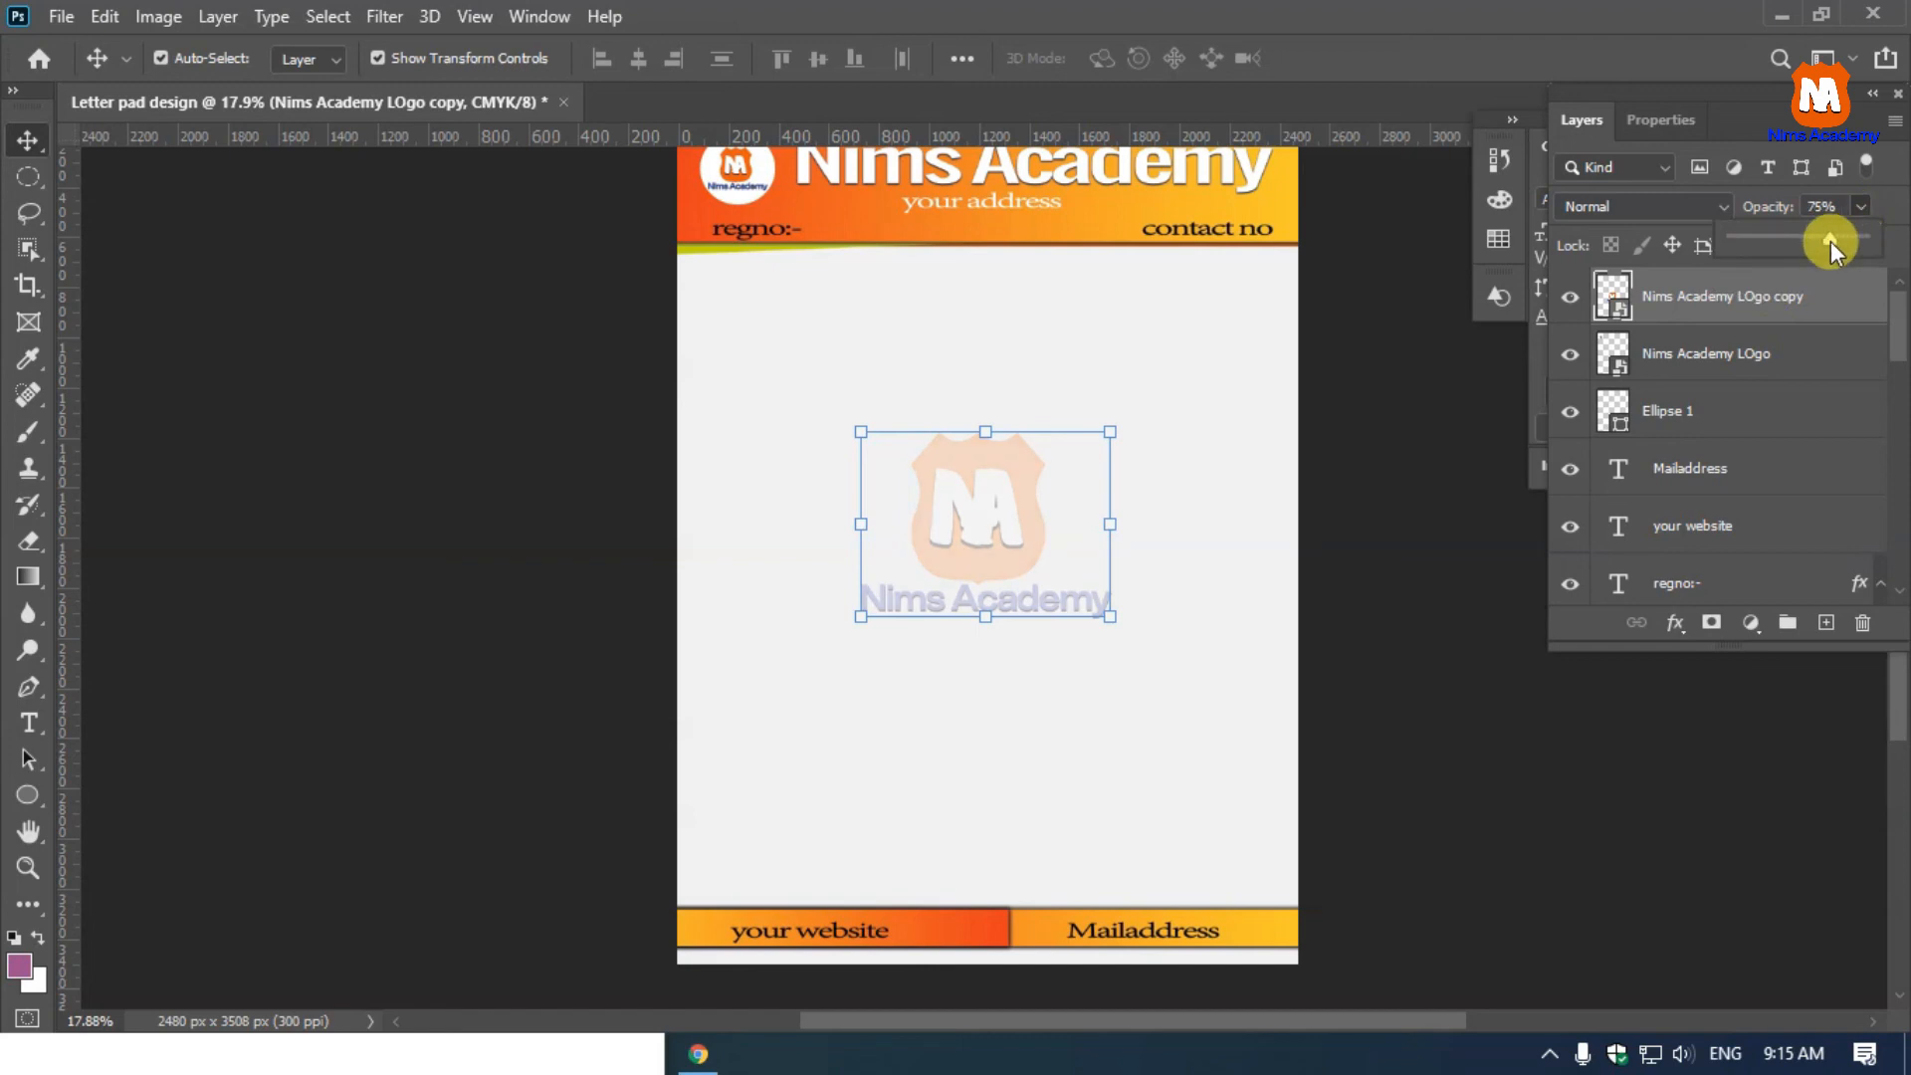
{"action": "left_click", "coordinate": [1352, 488]}
{"action": "scroll", "coordinate": [1115, 454], "scroll_direction": "down", "scroll_amount": 2}
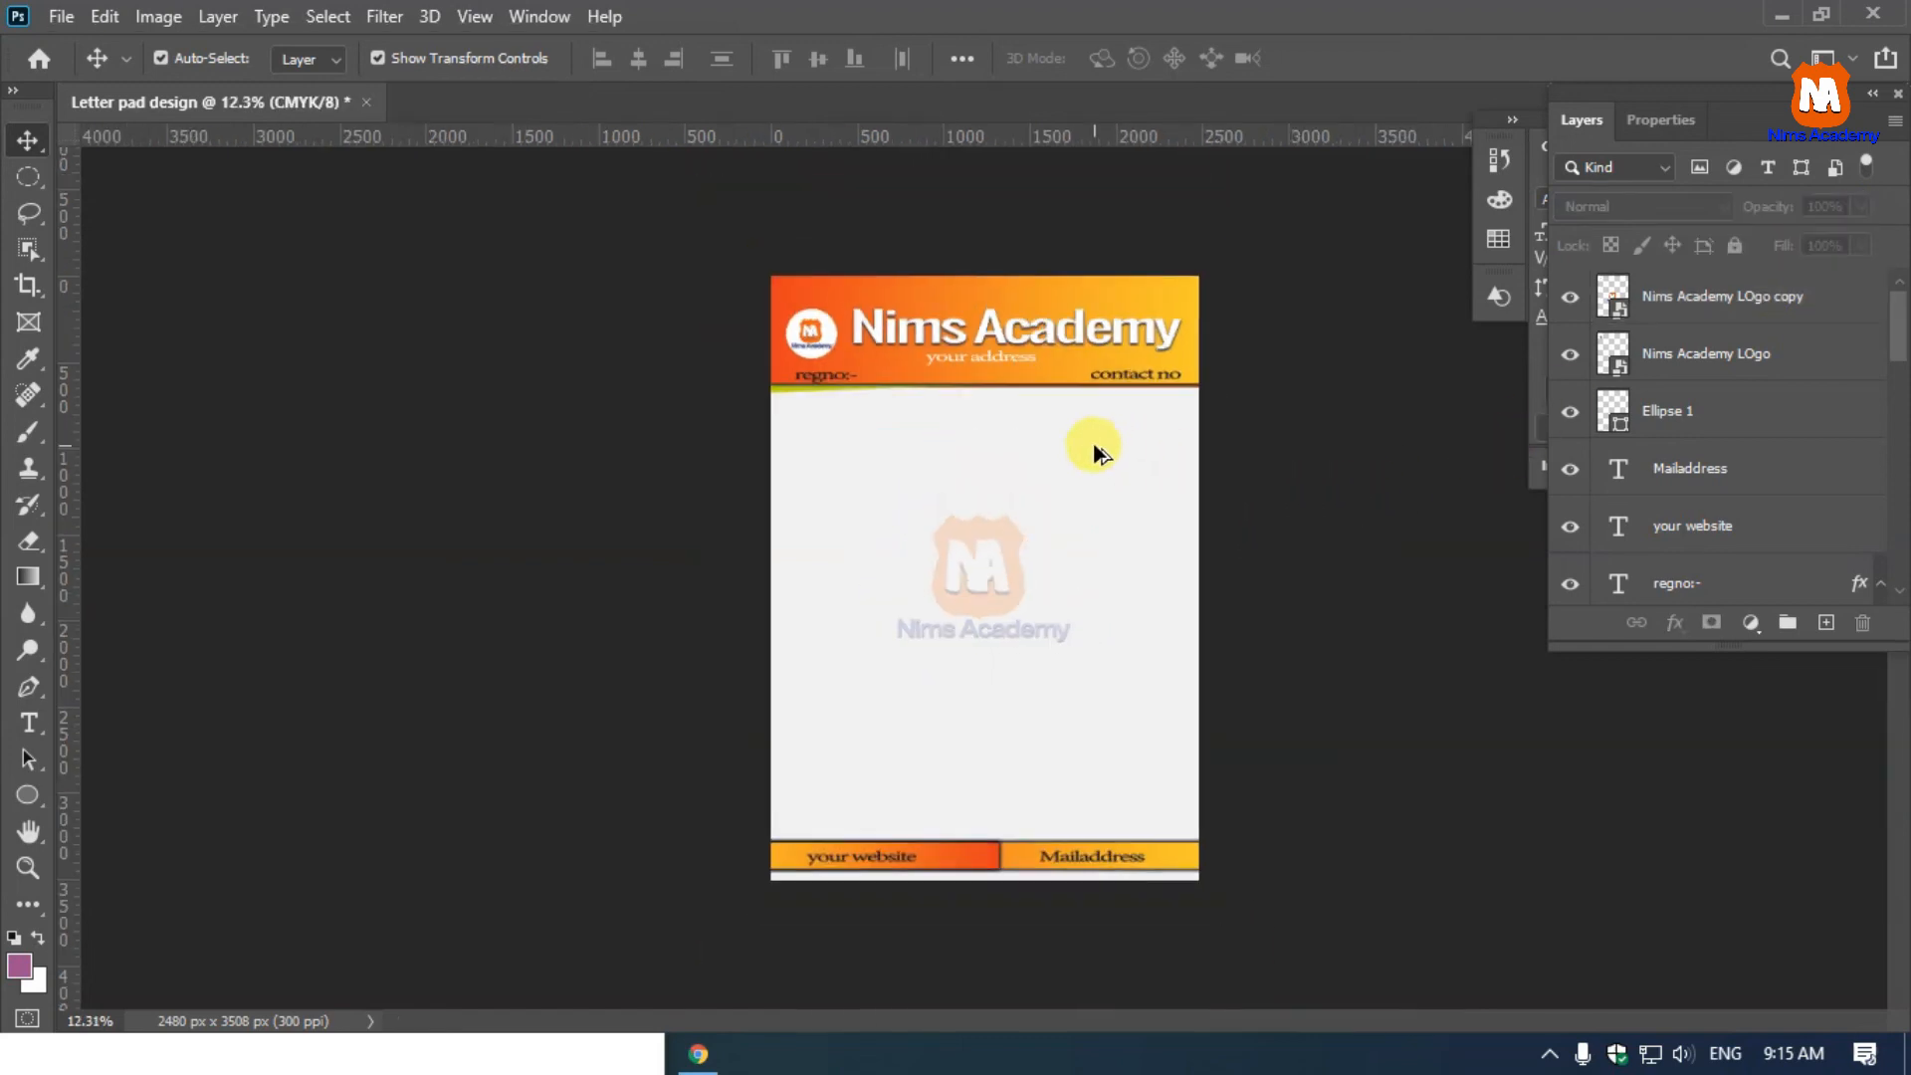